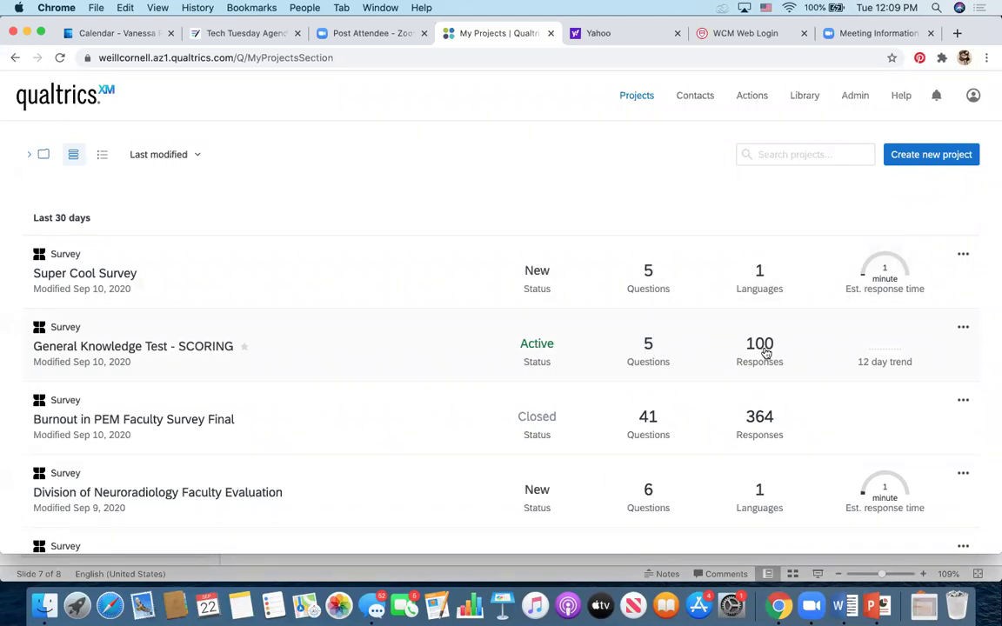
Examine the status, question, response and estimated response time details in the project list
mouse_move(777, 355)
mouse_move(890, 353)
mouse_move(890, 286)
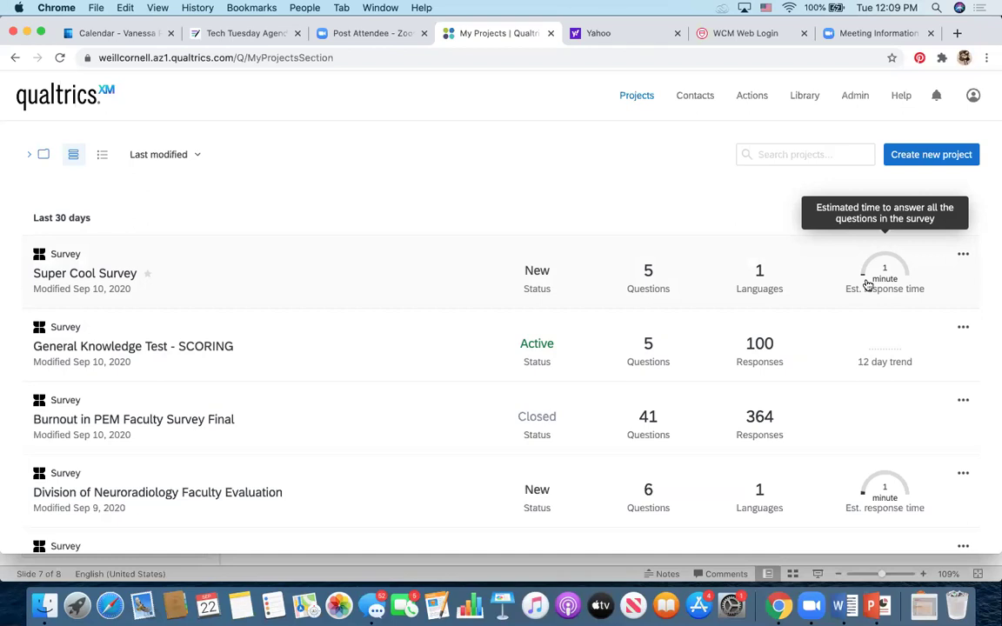
scroll(861, 322, "down", 2)
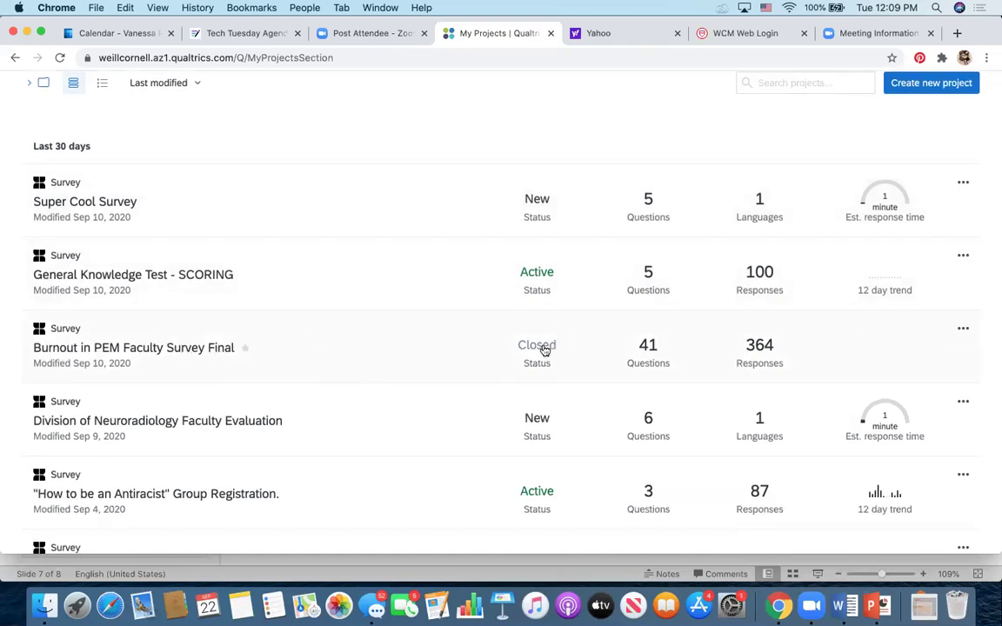
scroll(545, 349, "up", 1)
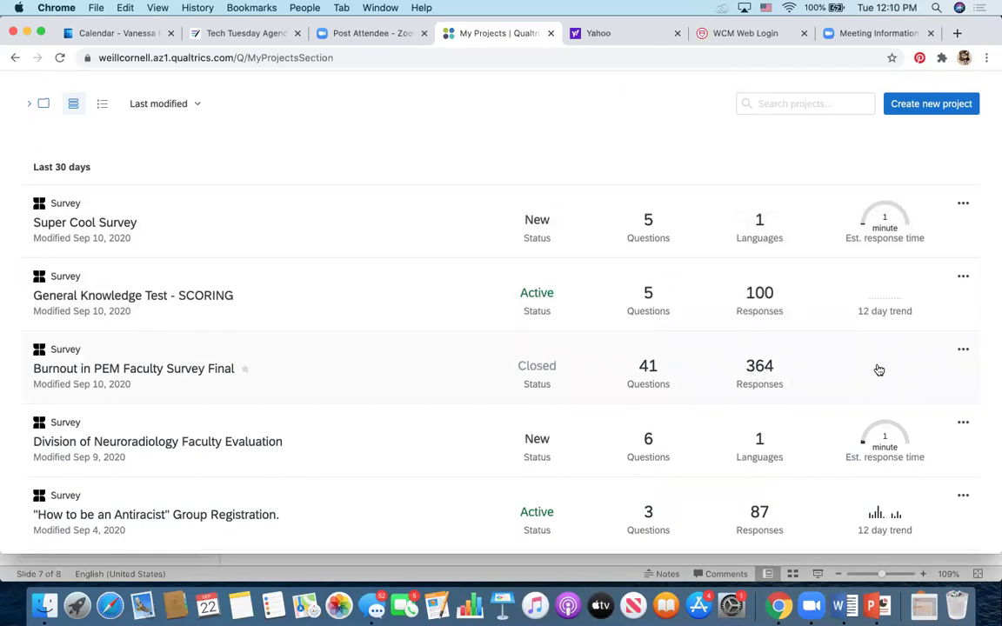
View the actions available for Super Cool Survey and look through the rest of the project list
left_click(964, 204)
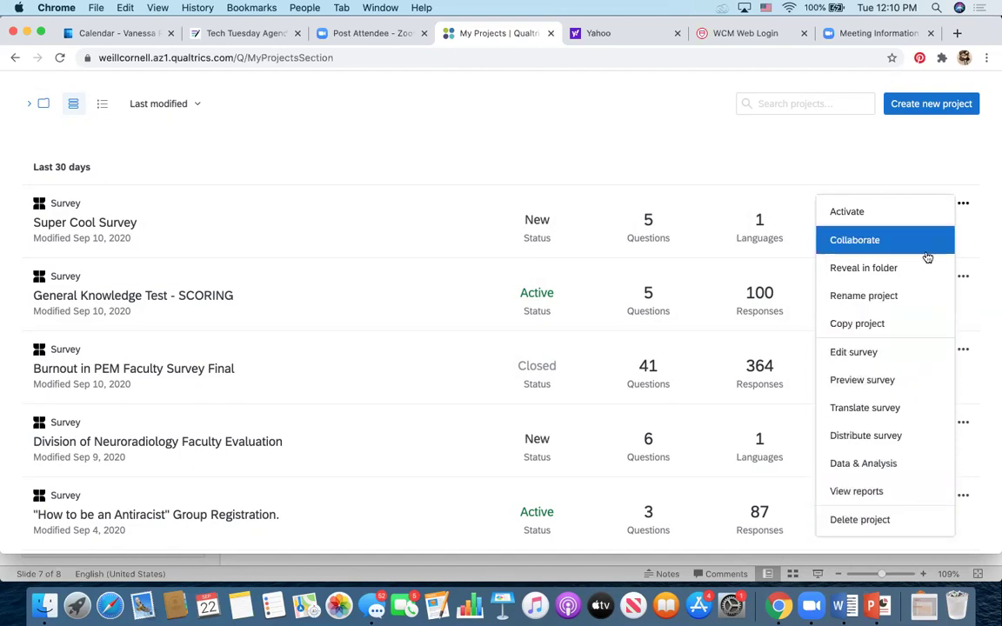
left_click(646, 152)
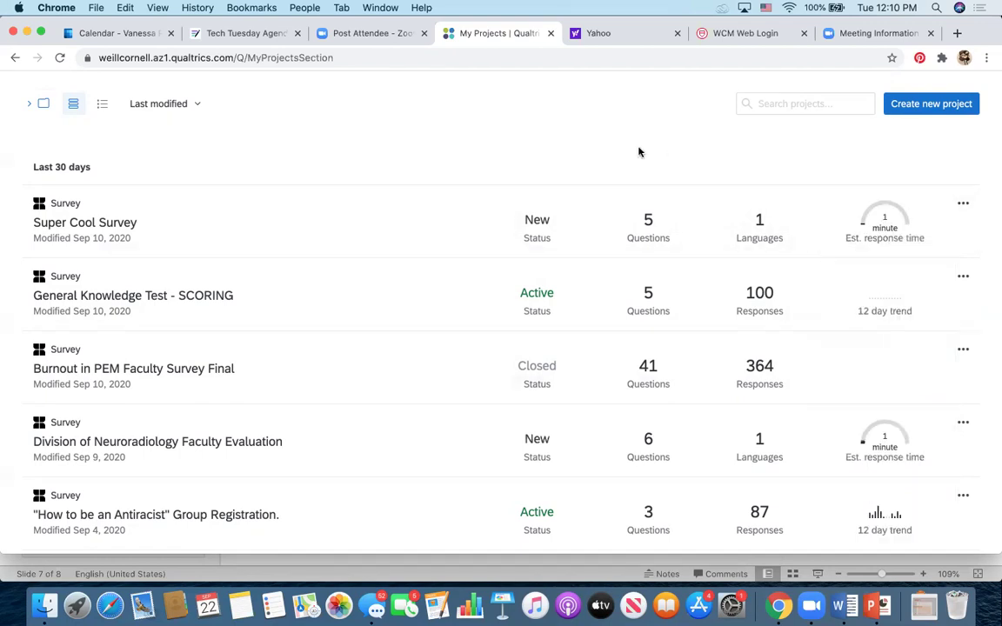
scroll(288, 347, "up", 2)
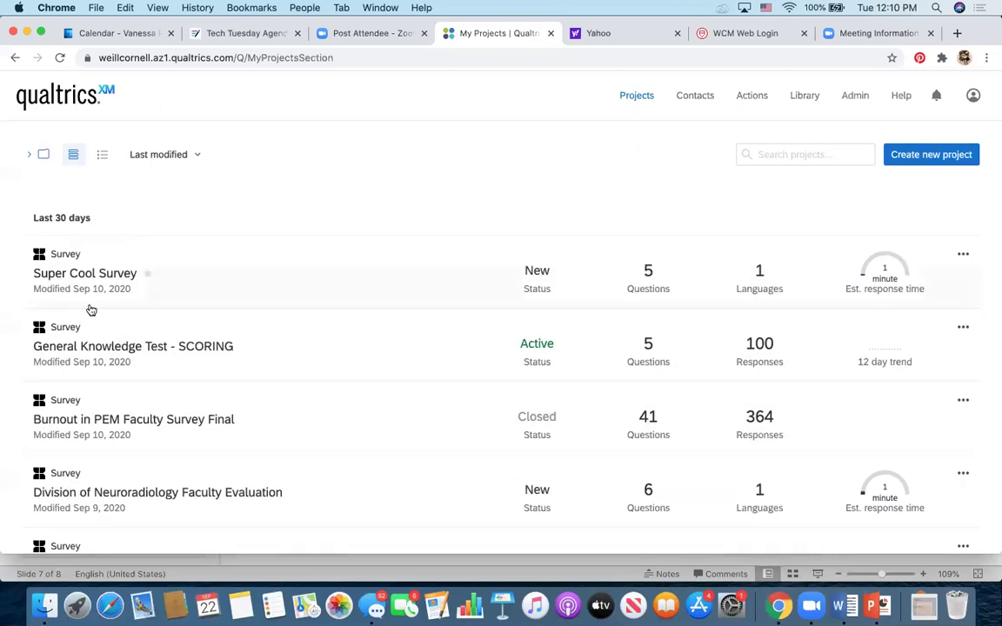
scroll(91, 311, "down", 5)
scroll(91, 311, "down", 3)
scroll(91, 311, "up", 10)
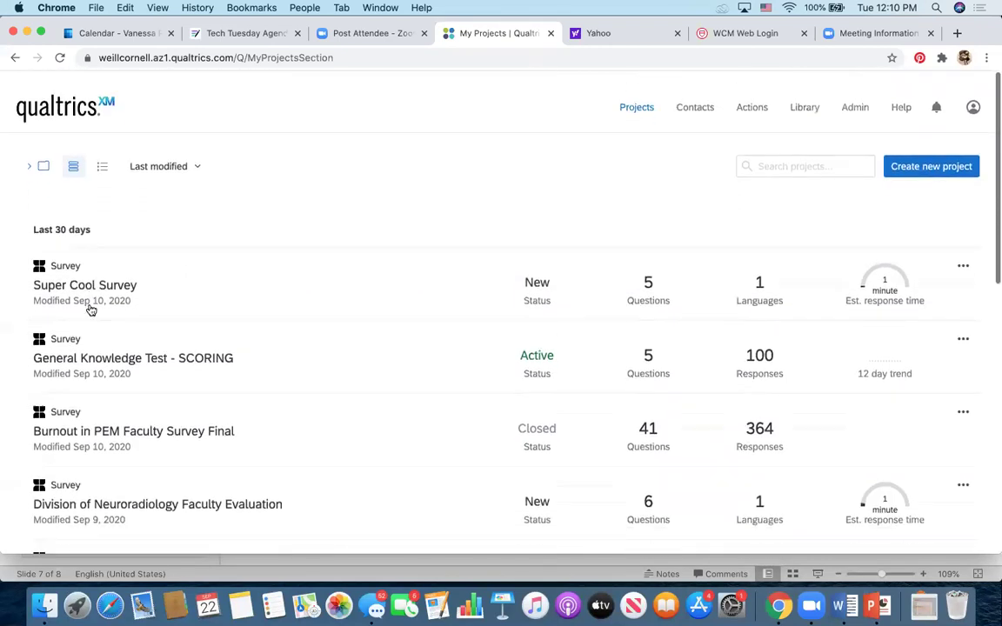
Browse the project folders, including the surveys shared by the first listed collaborator, and view the project list's sorting options
left_click(32, 156)
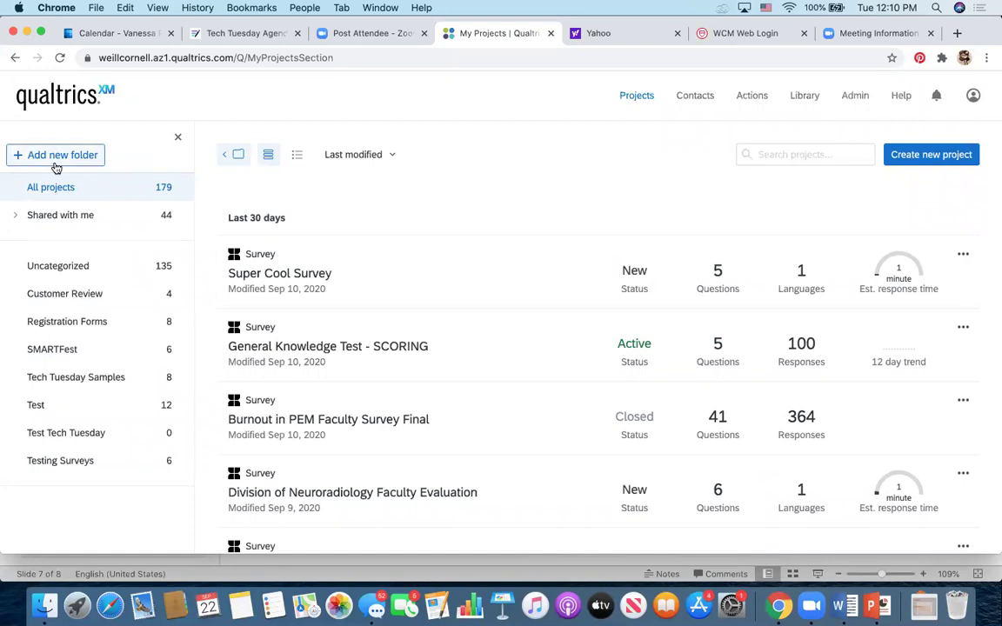
left_click(17, 218)
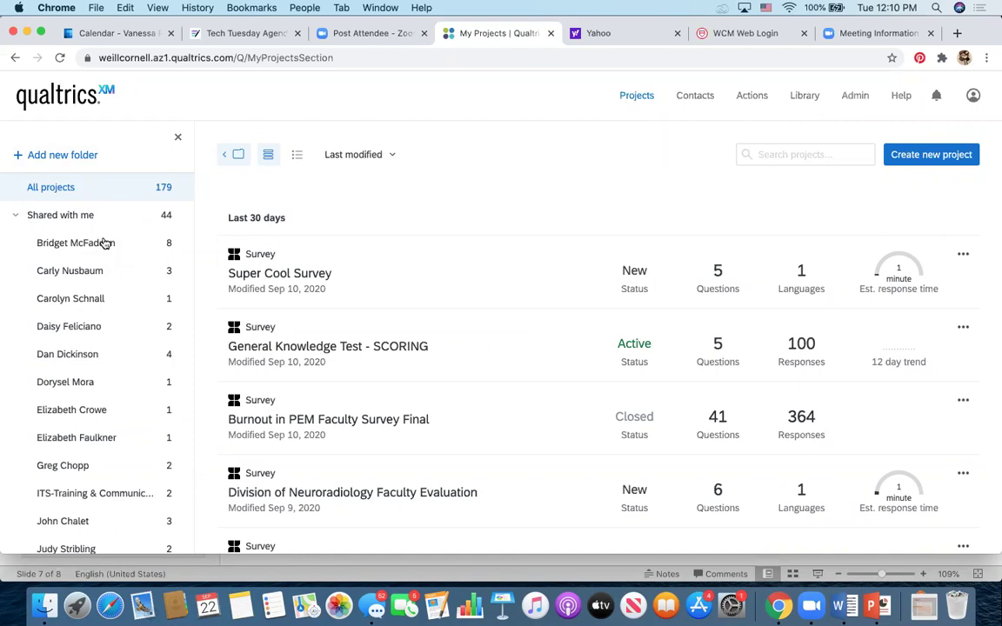
left_click(102, 243)
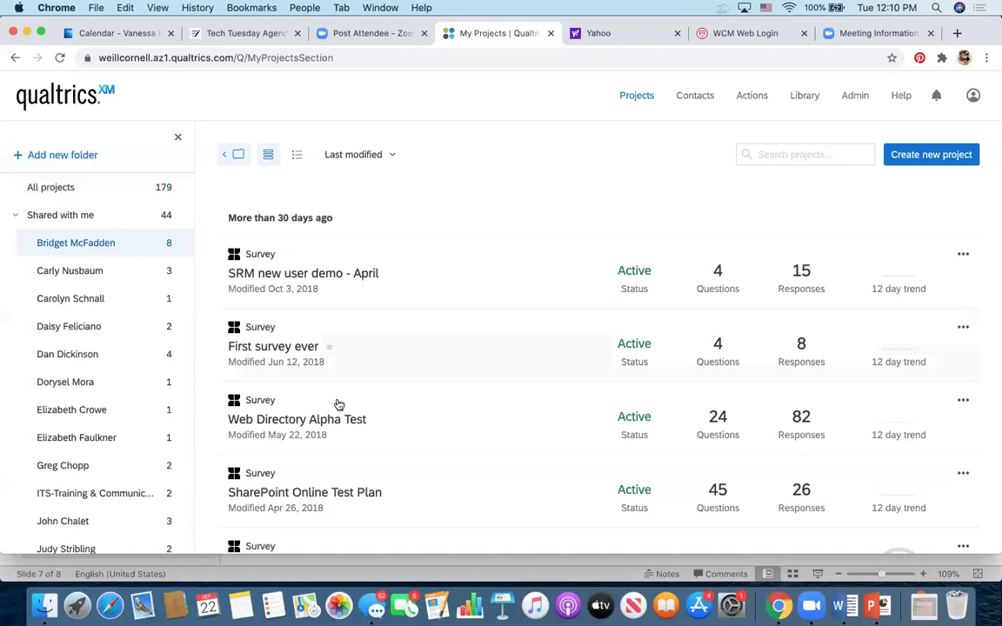
scroll(339, 404, "down", 3)
scroll(339, 405, "up", 3)
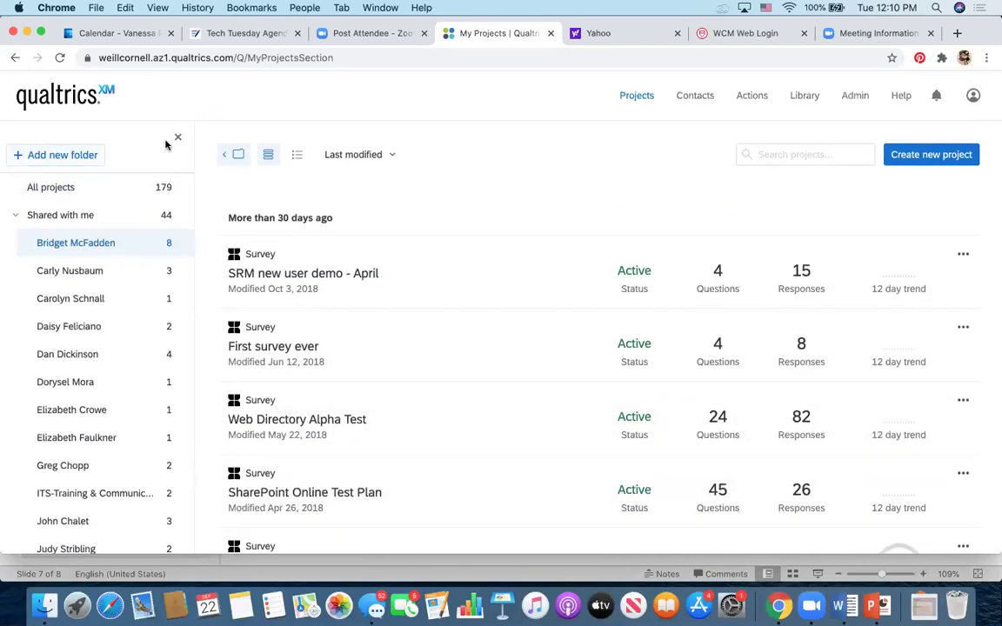
left_click(179, 142)
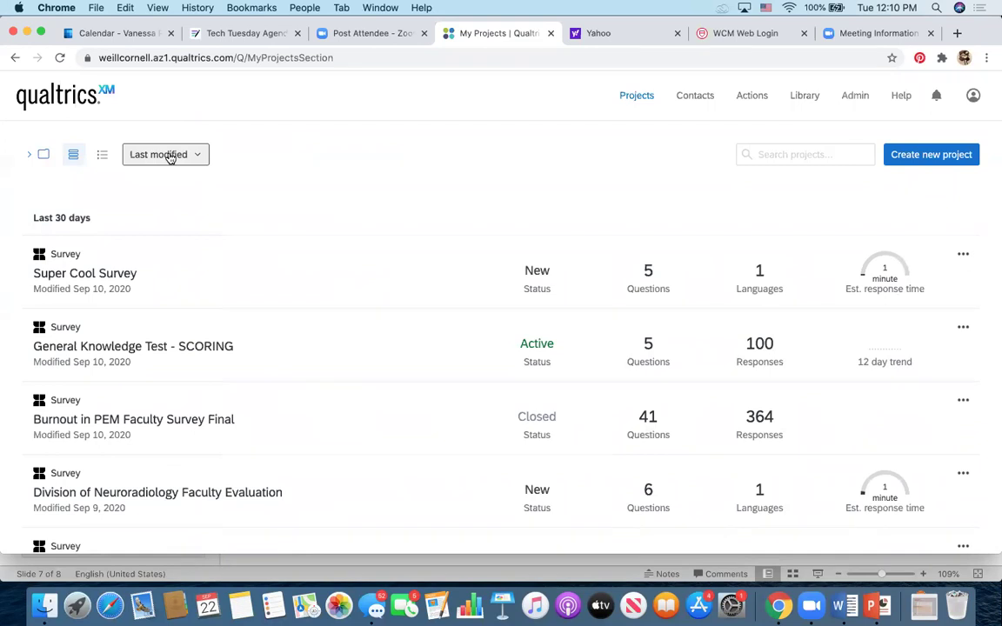
left_click(171, 158)
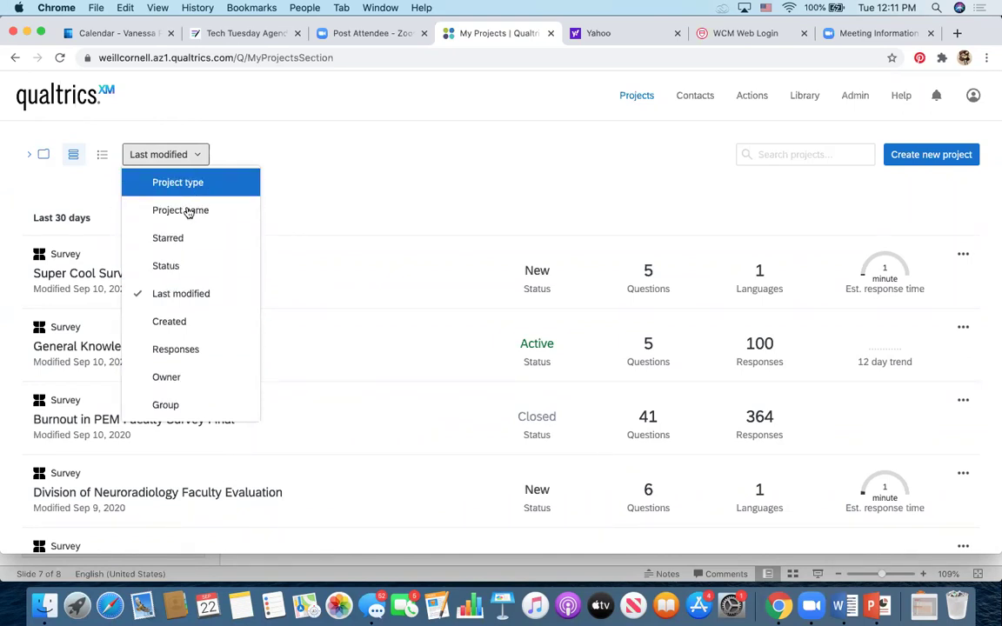
left_click(635, 272)
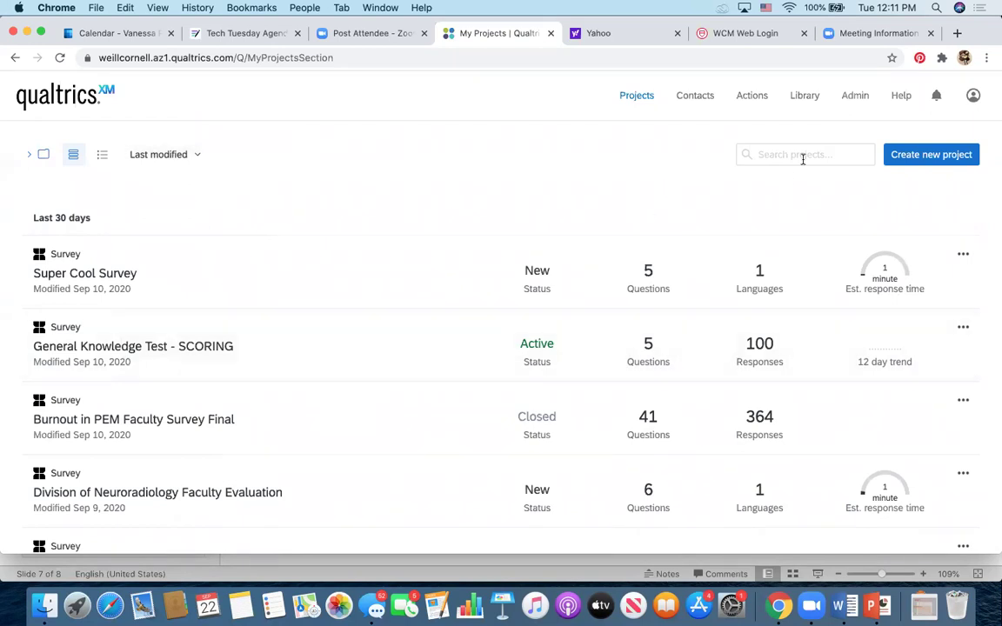
Search the projects for "smartfest", look through the matching surveys and clear the search
left_click(762, 155)
type("s")
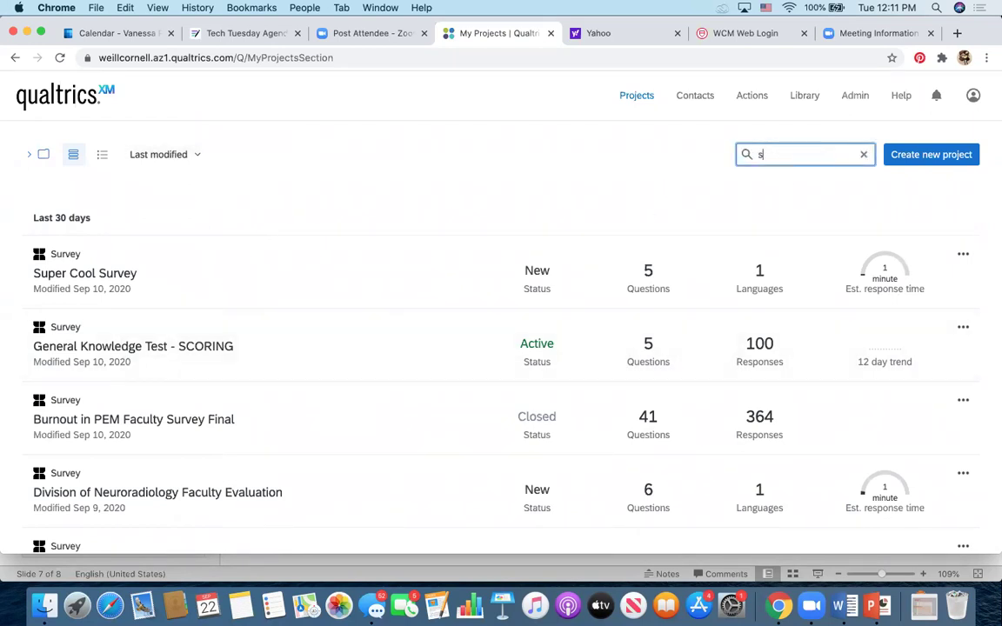
type("martfest")
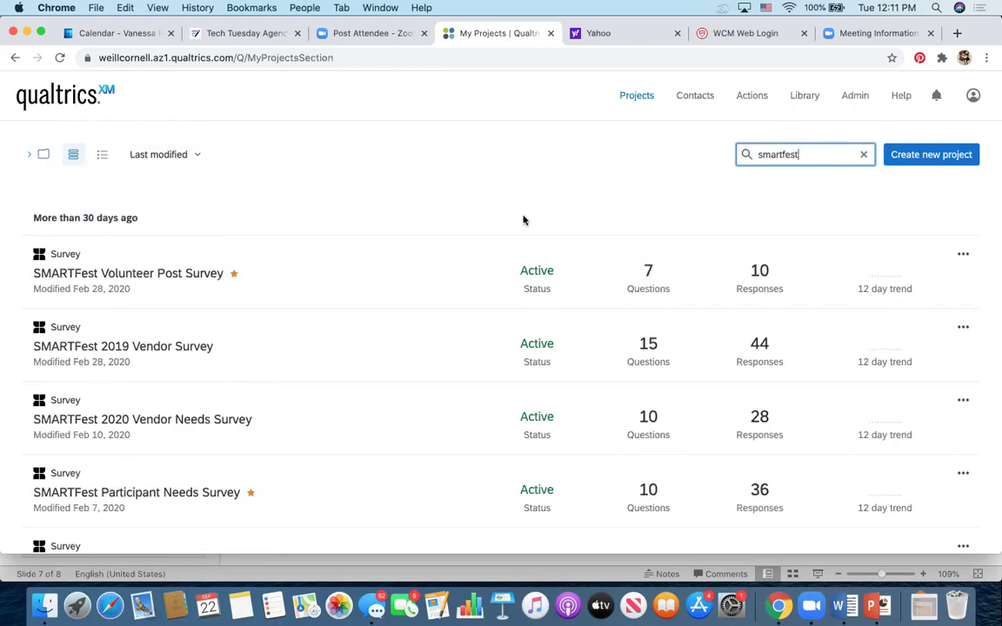
scroll(320, 325, "down", 5)
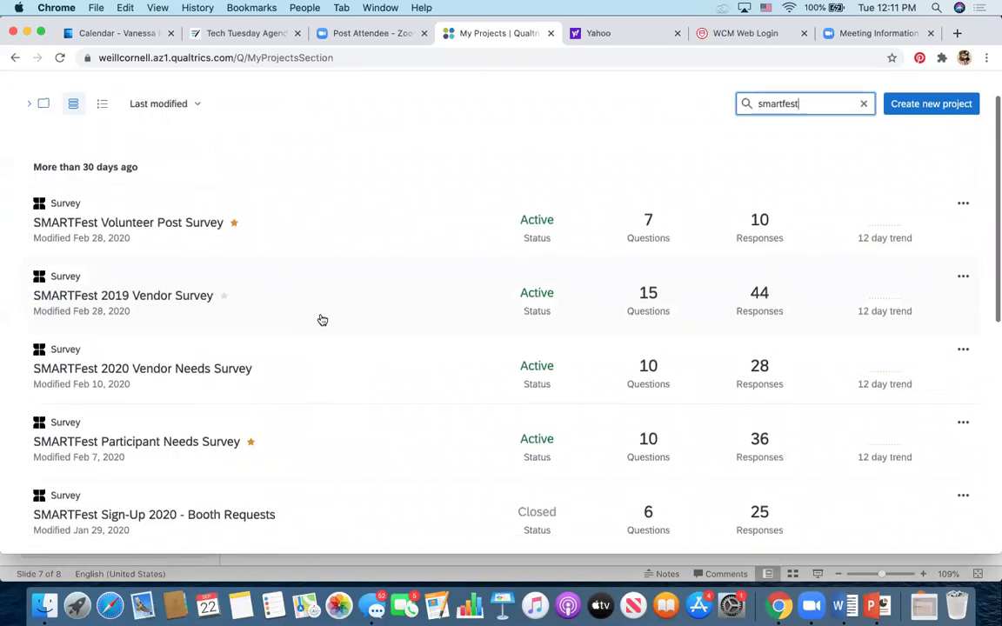
scroll(266, 335, "down", 5)
scroll(266, 336, "up", 10)
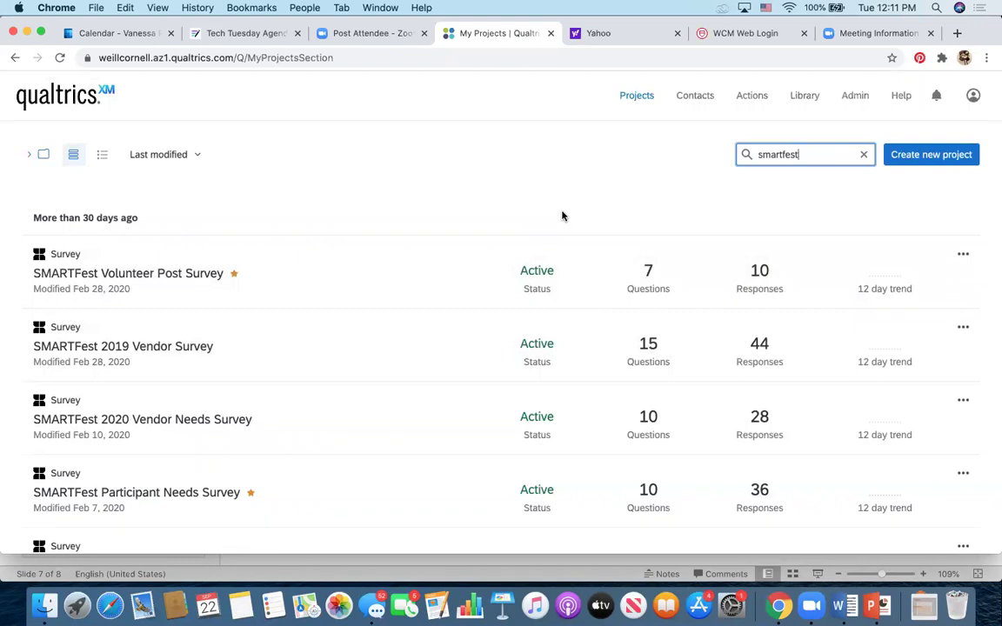
left_click(864, 156)
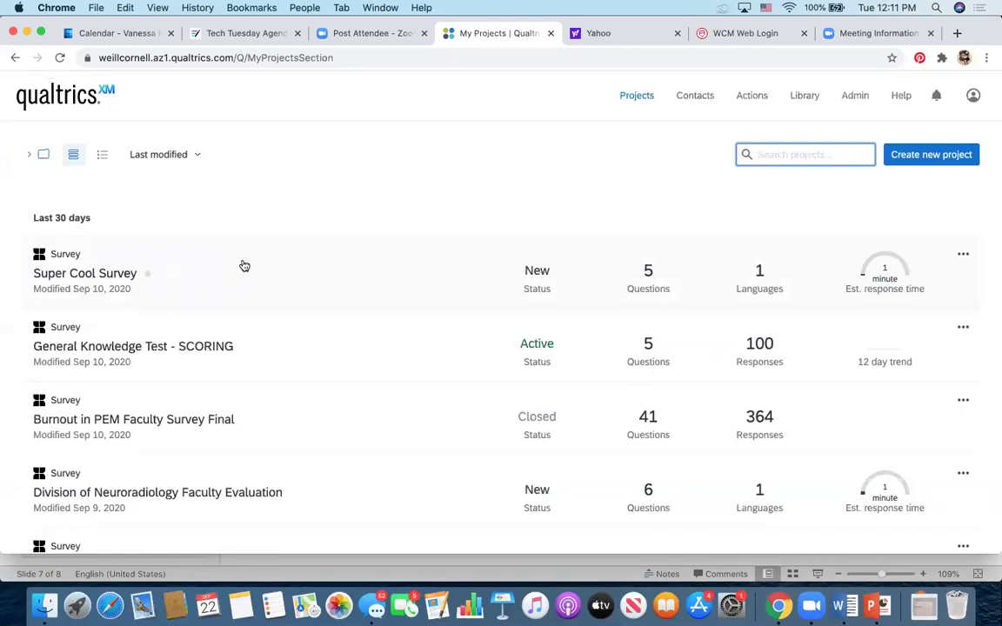
Start a new project and look through the COVID-19 XM Solutions offered in the CoreXM catalog
left_click(929, 161)
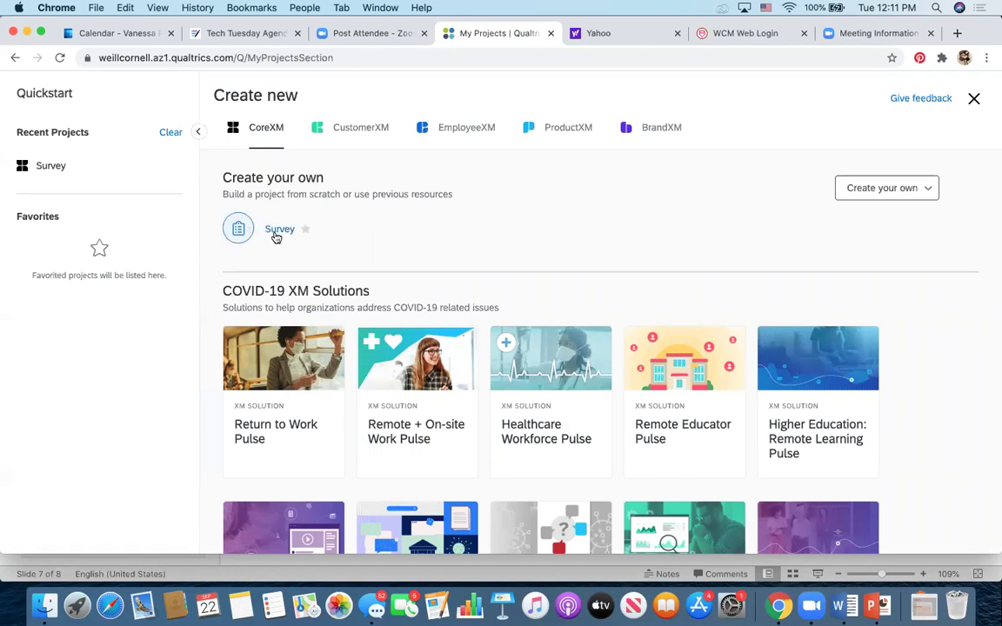
scroll(276, 236, "down", 3)
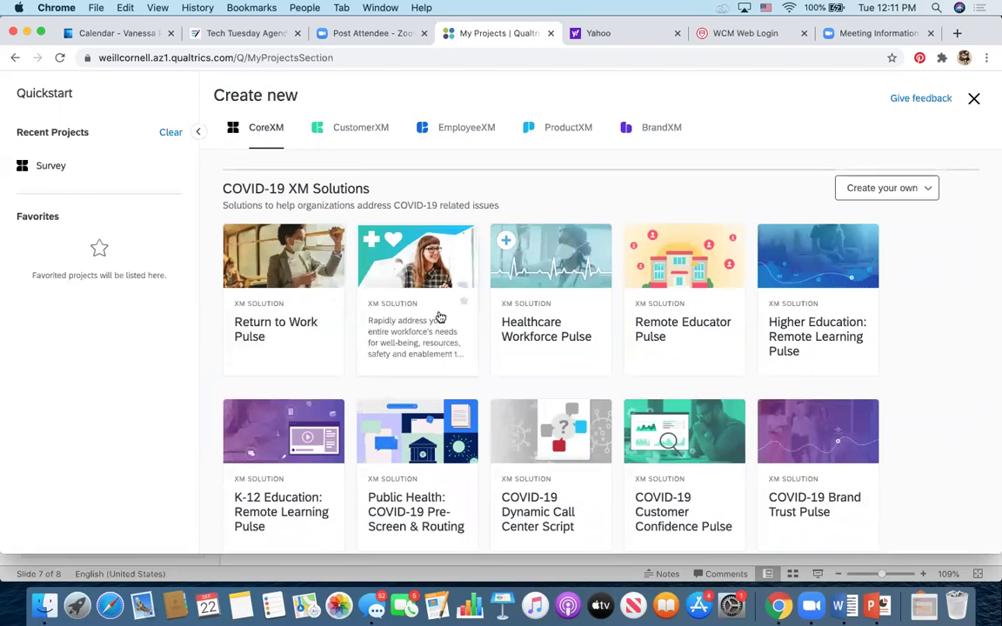
scroll(822, 510, "down", 2)
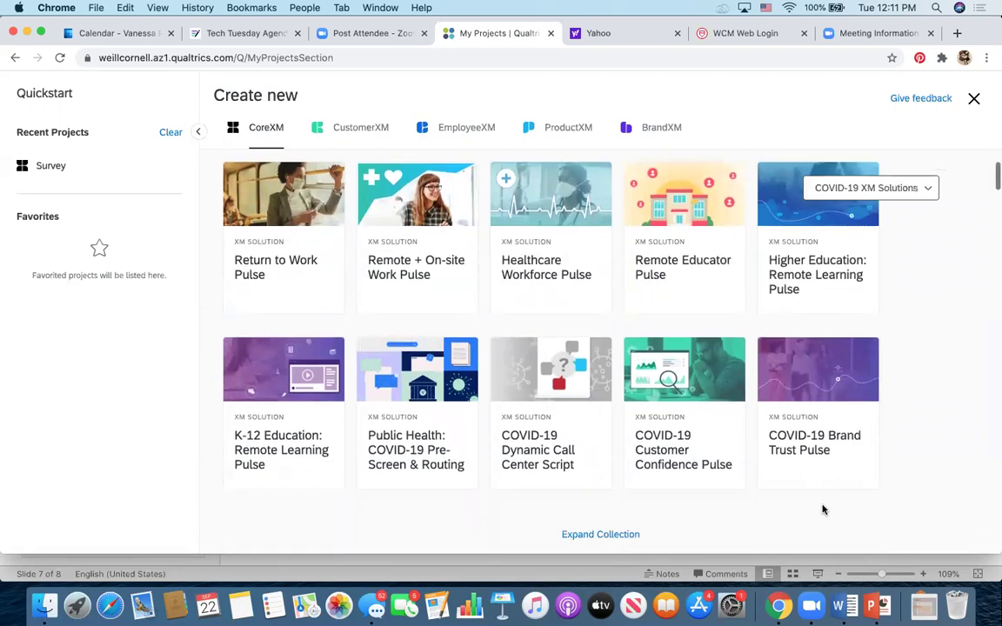
scroll(825, 510, "up", 4)
scroll(822, 504, "down", 4)
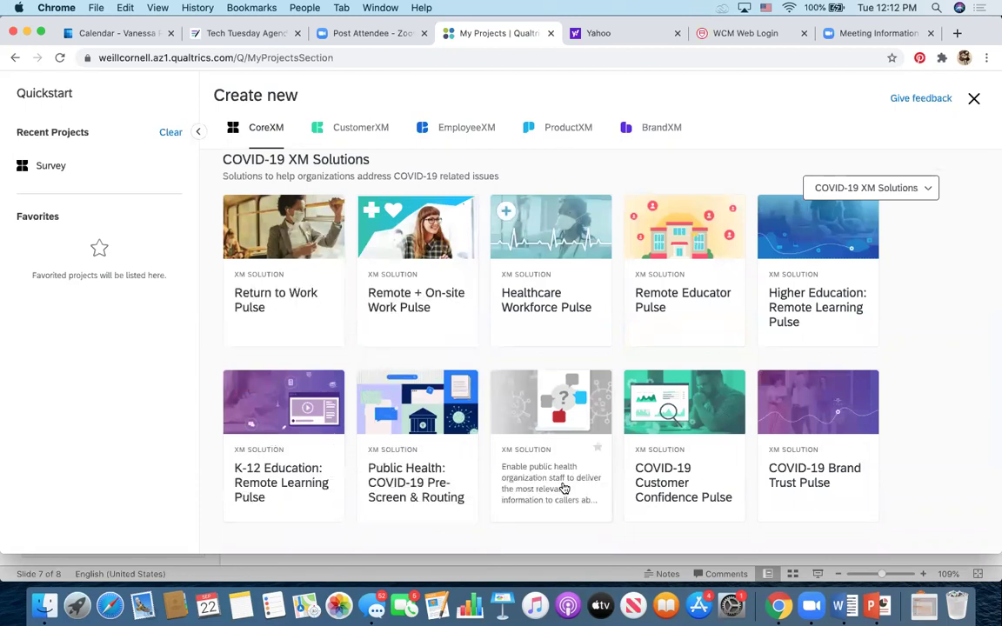
scroll(783, 265, "up", 3)
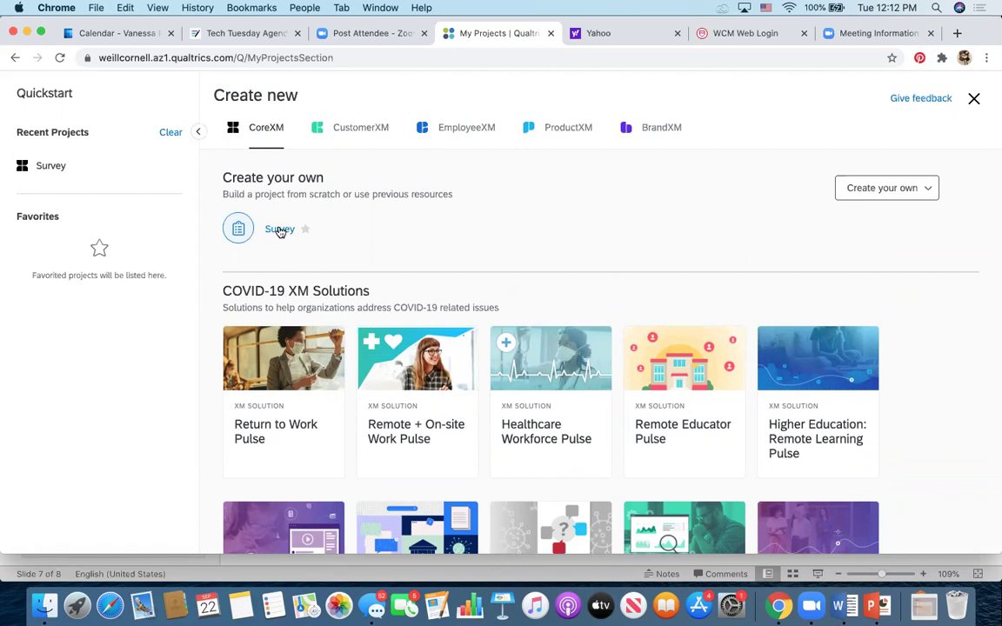
Create a blank survey project of your own named "Adopt a Cat Survey 9/2020"
left_click(281, 231)
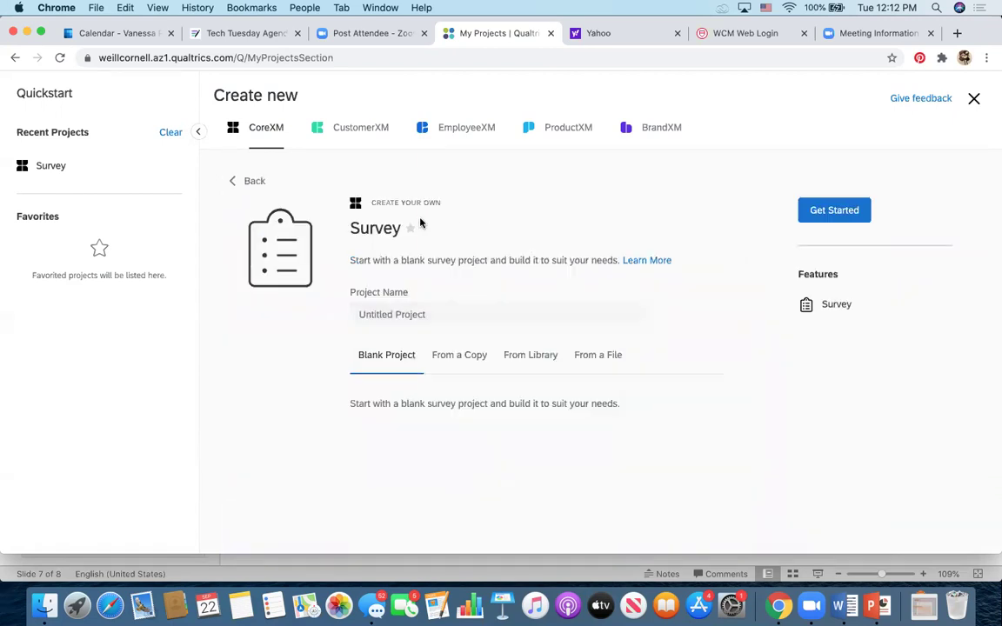
left_click(363, 314)
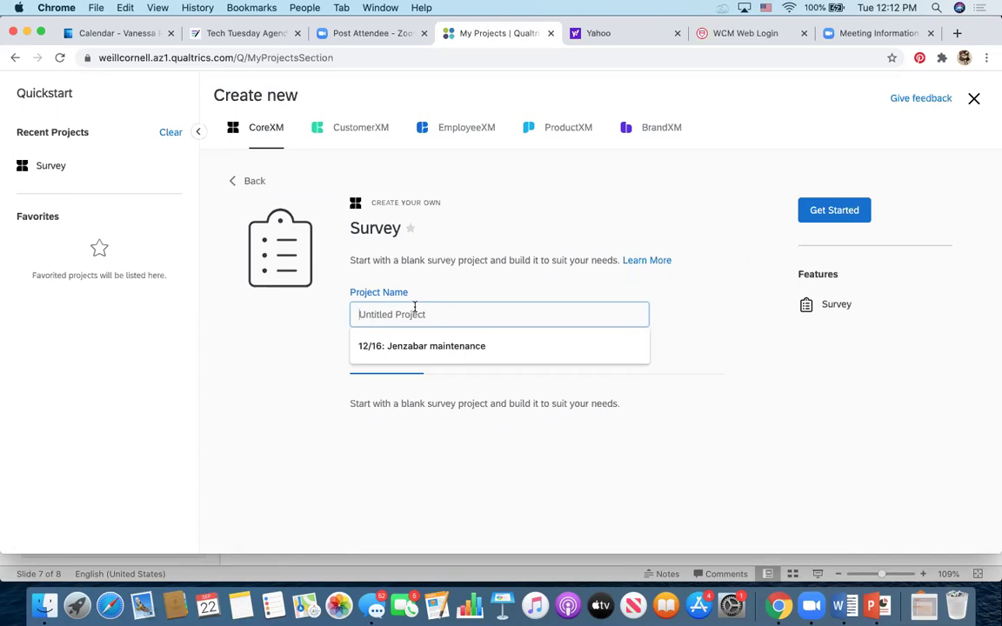
type("Ad")
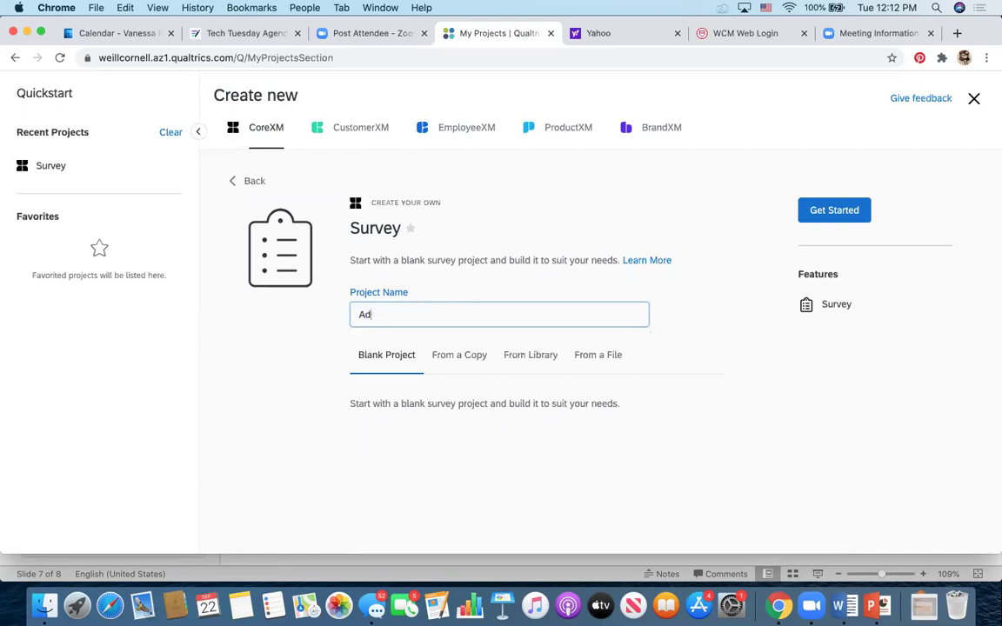
type("opt a Cat Survey")
type("9/2020")
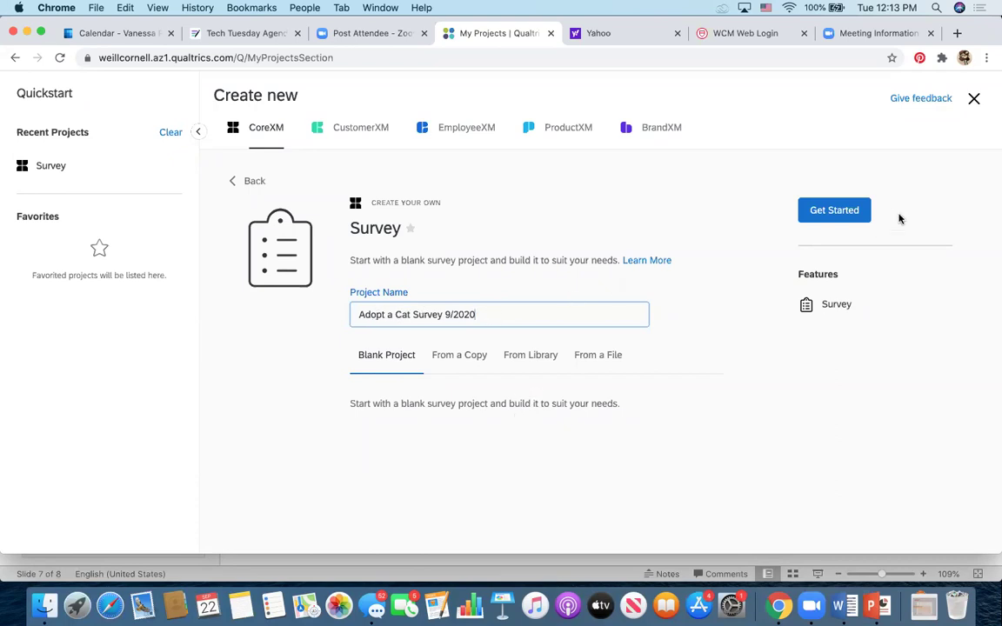
left_click(833, 210)
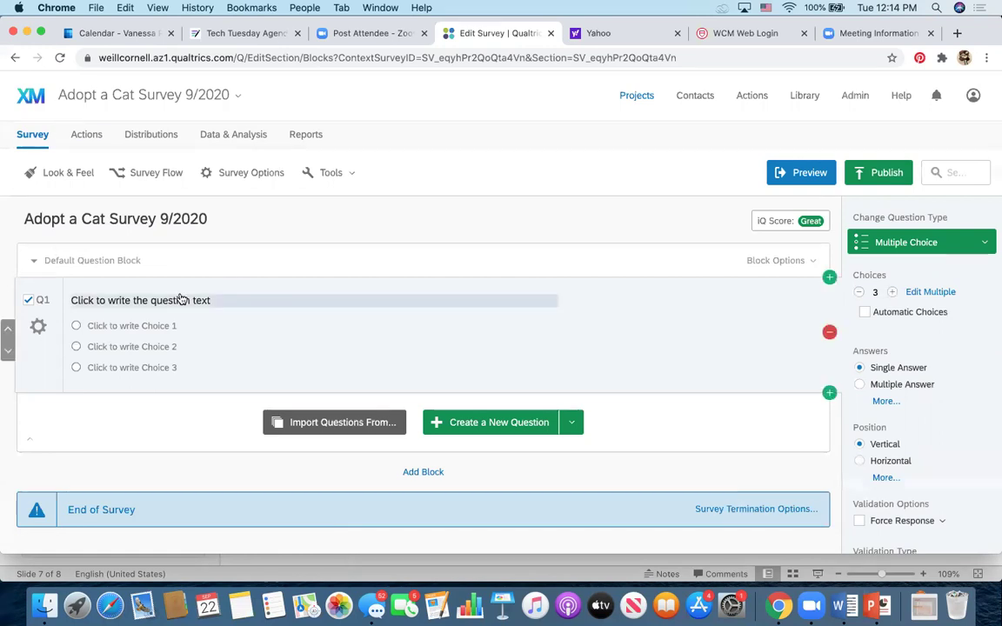
Examine the settings offered for the multiple choice question Q1, such as choices, answers, position and validation
scroll(180, 298, "down", 1)
scroll(180, 298, "up", 1)
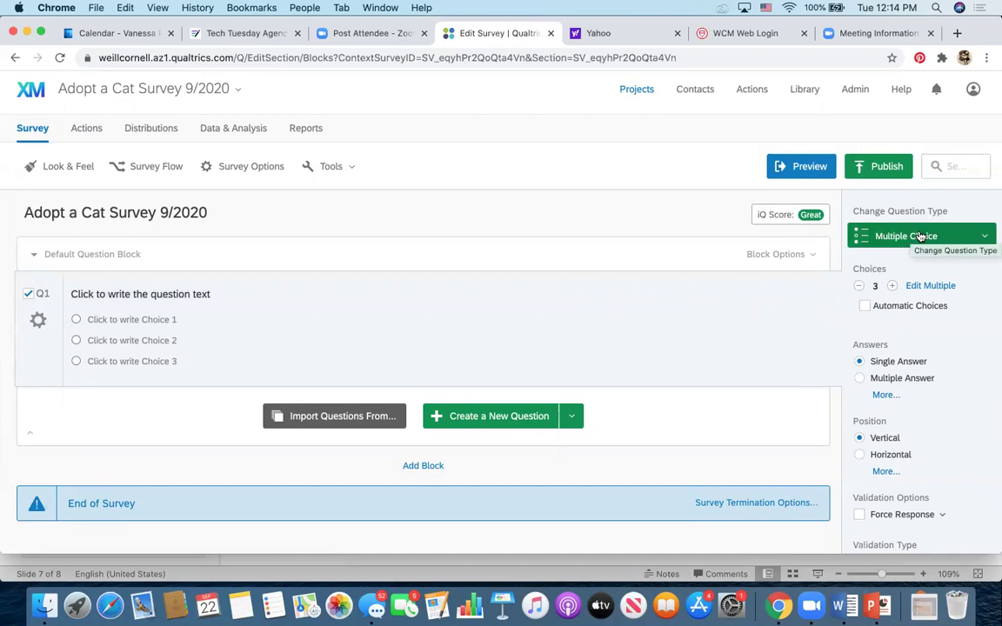
scroll(913, 322, "down", 2)
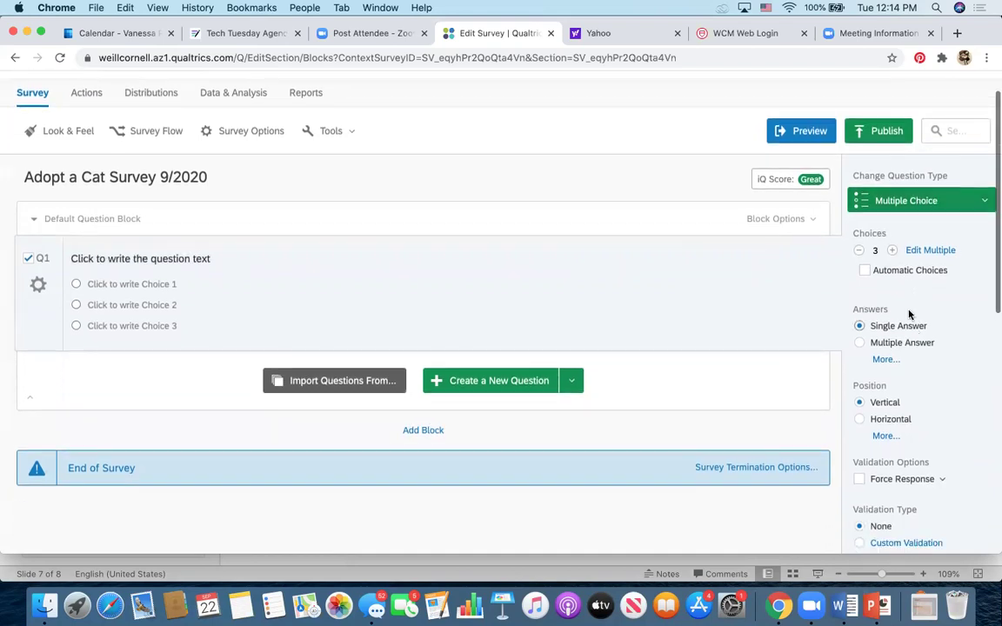
scroll(903, 348, "down", 4)
scroll(907, 369, "up", 3)
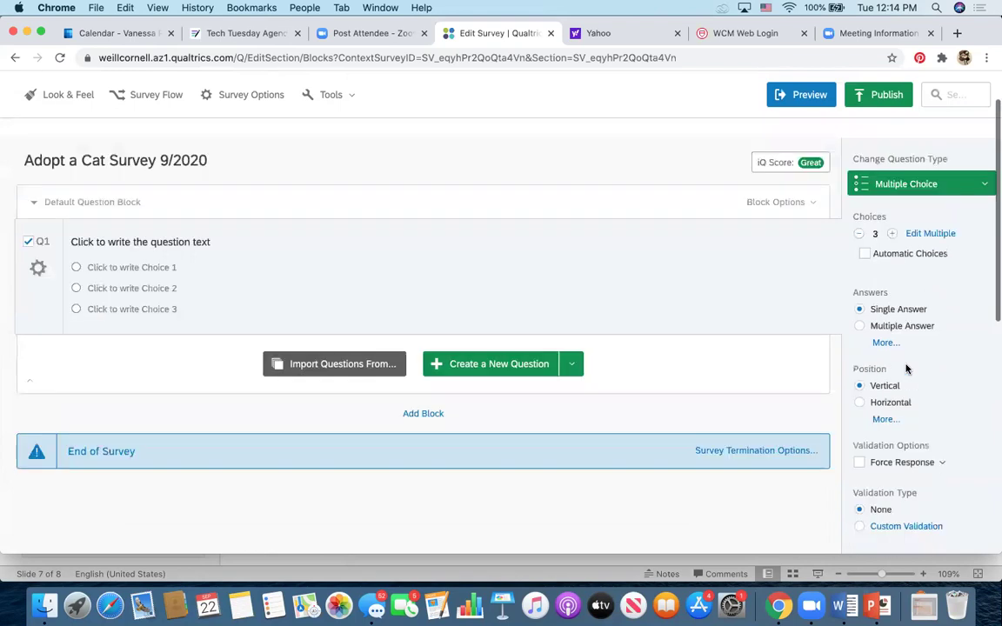
scroll(906, 369, "up", 3)
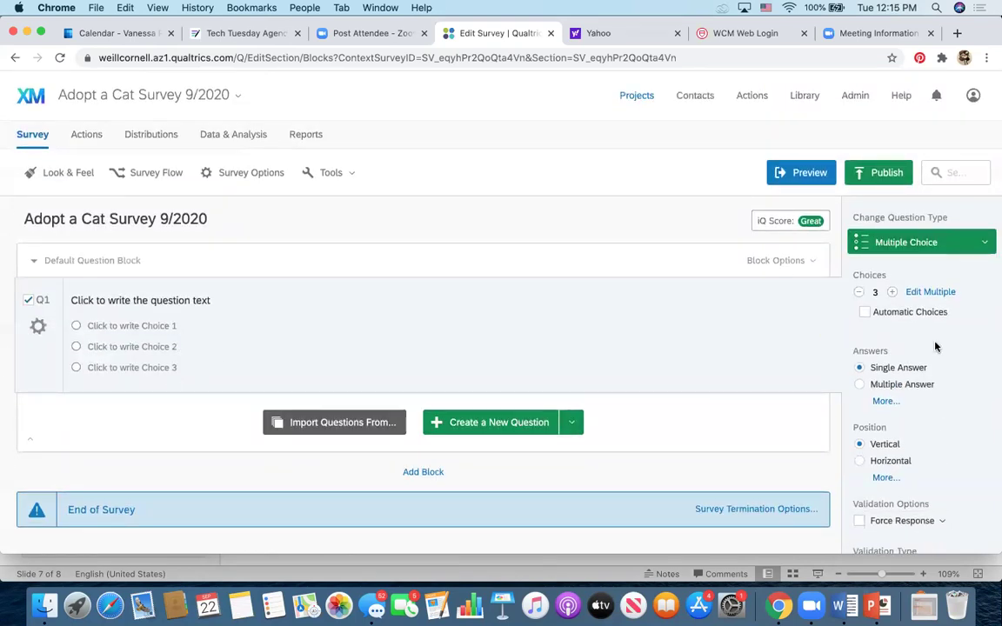
Browse the available question types and change Q1 to Descriptive Text
left_click(895, 244)
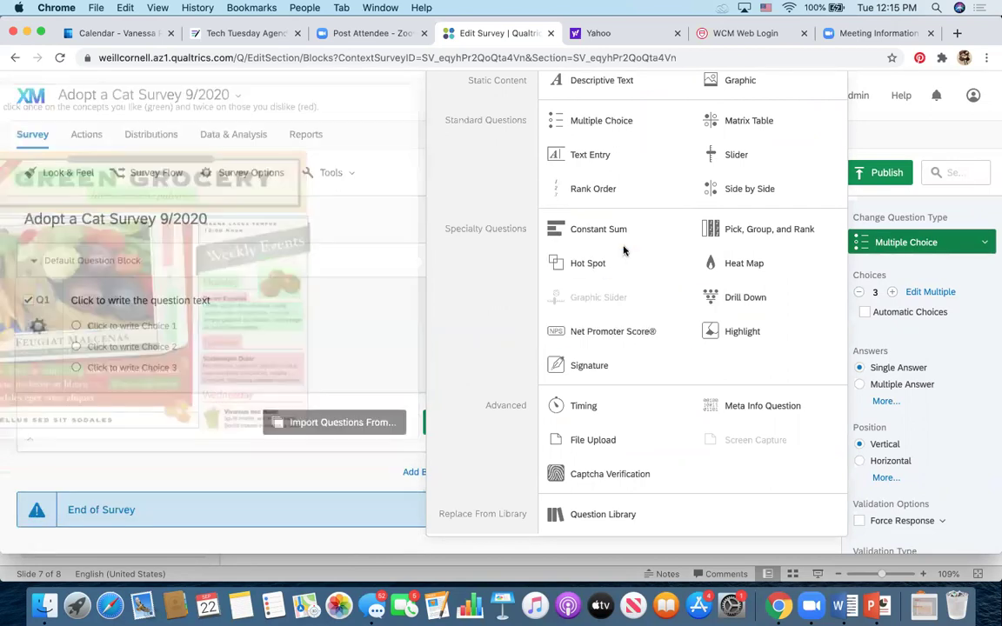
left_click(678, 157)
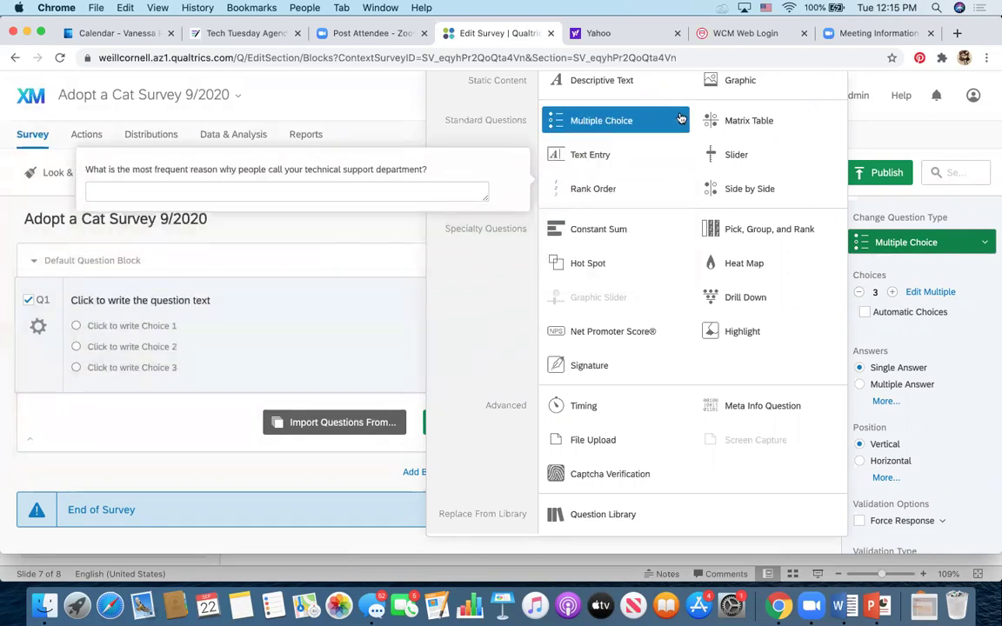
left_click(681, 122)
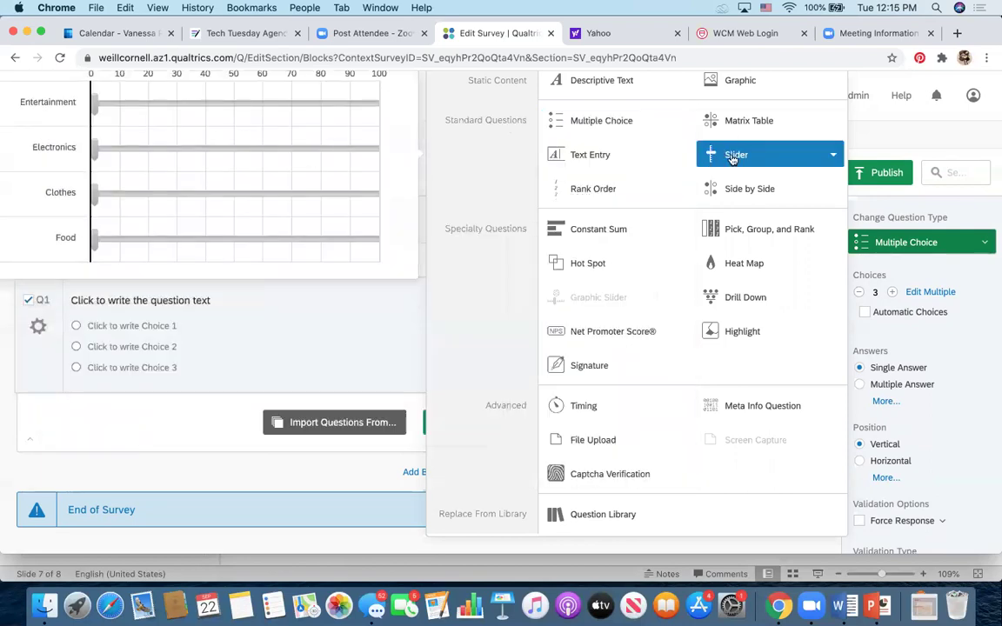
left_click(601, 82)
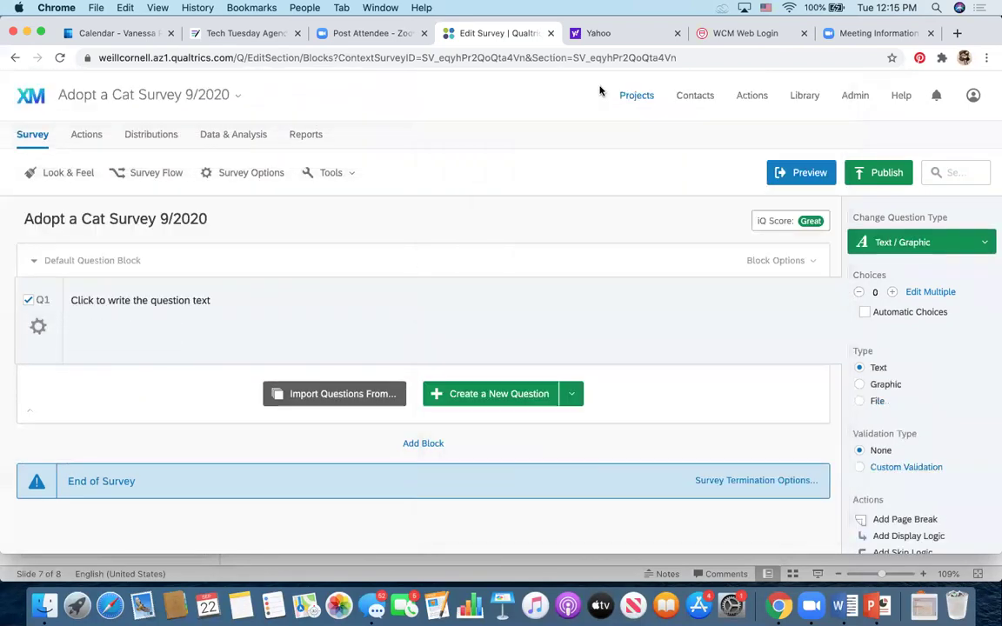
Set Q1's text to "Thank you for your interest in adopting Sammy. Please complete this survey to be considered."
left_click(130, 299)
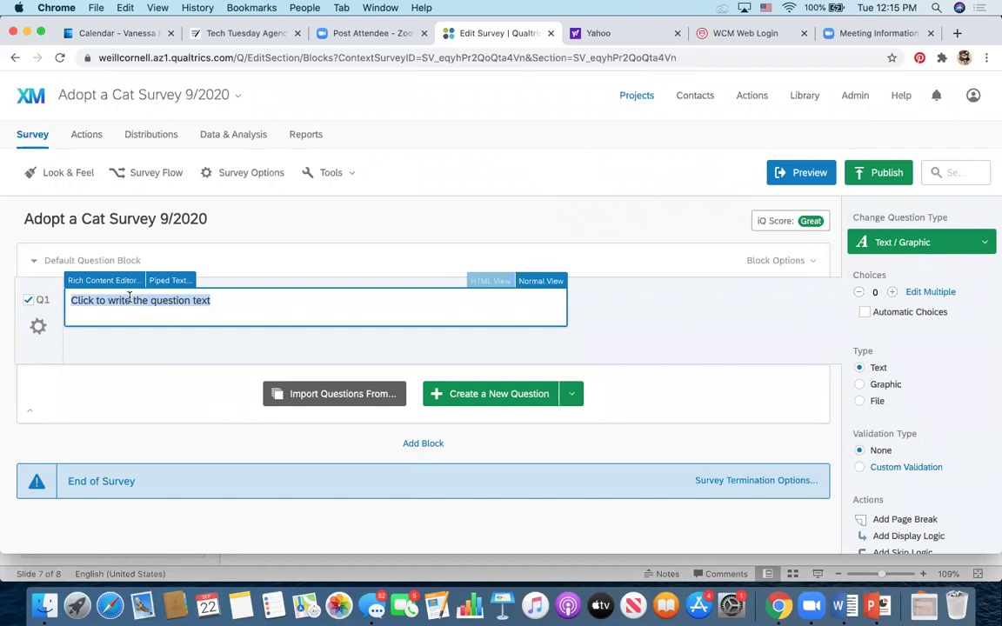
type("Thank you")
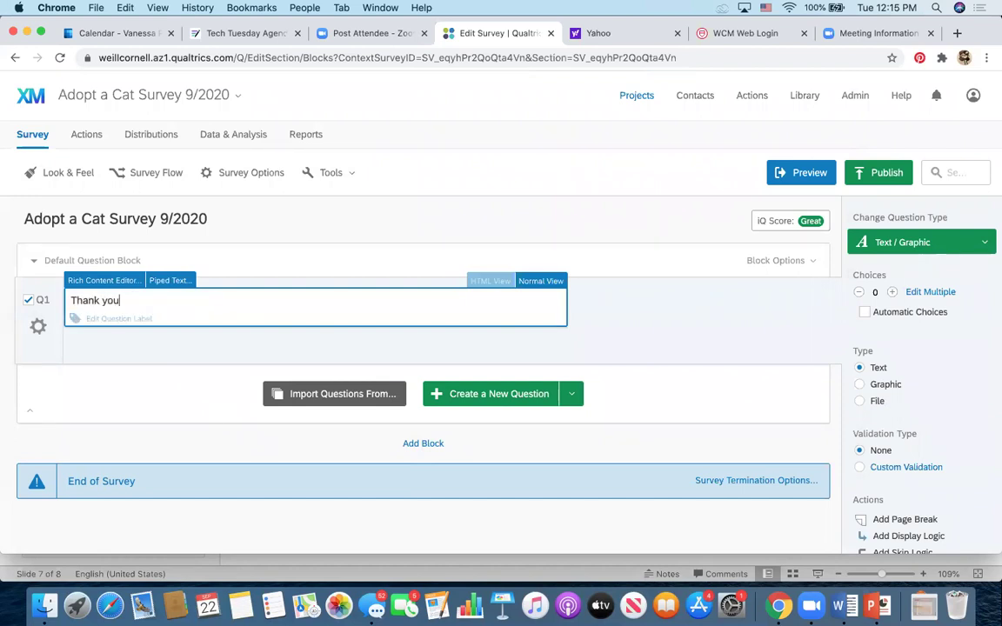
type(" for your interest in adop")
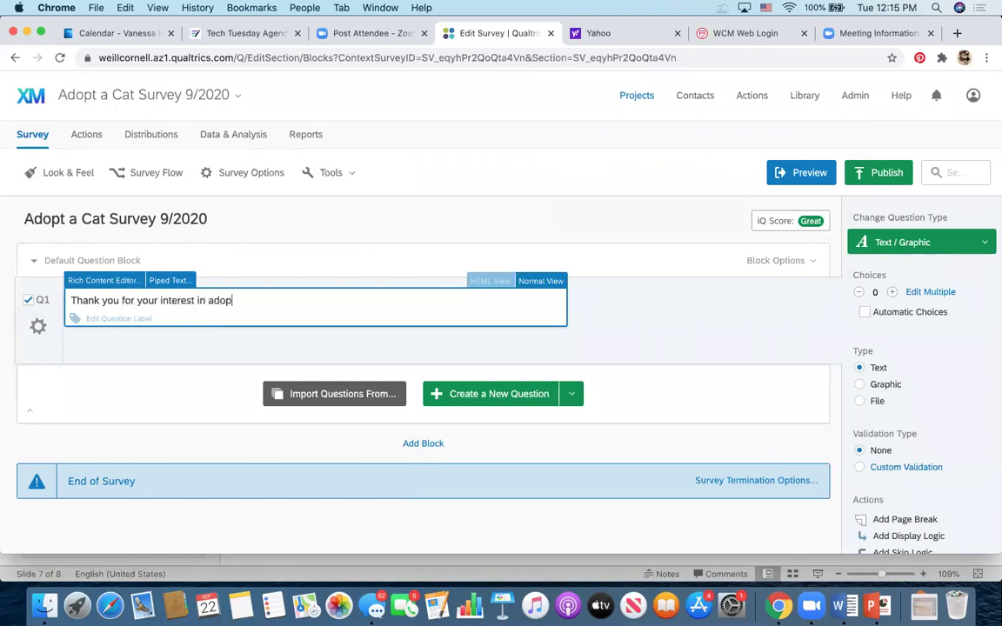
type("ting Sammy")
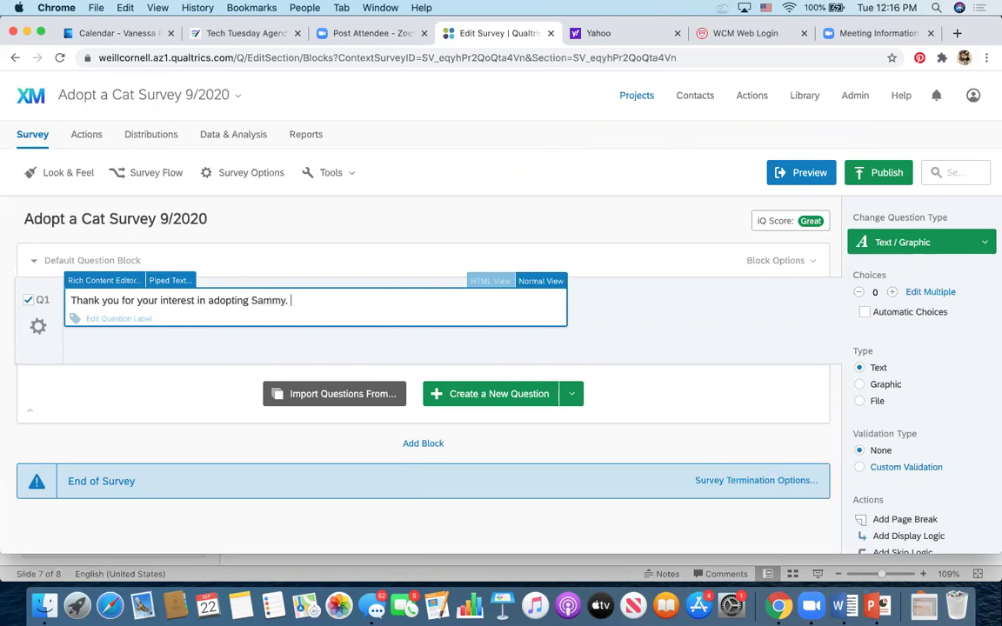
type(". Please complete this surv")
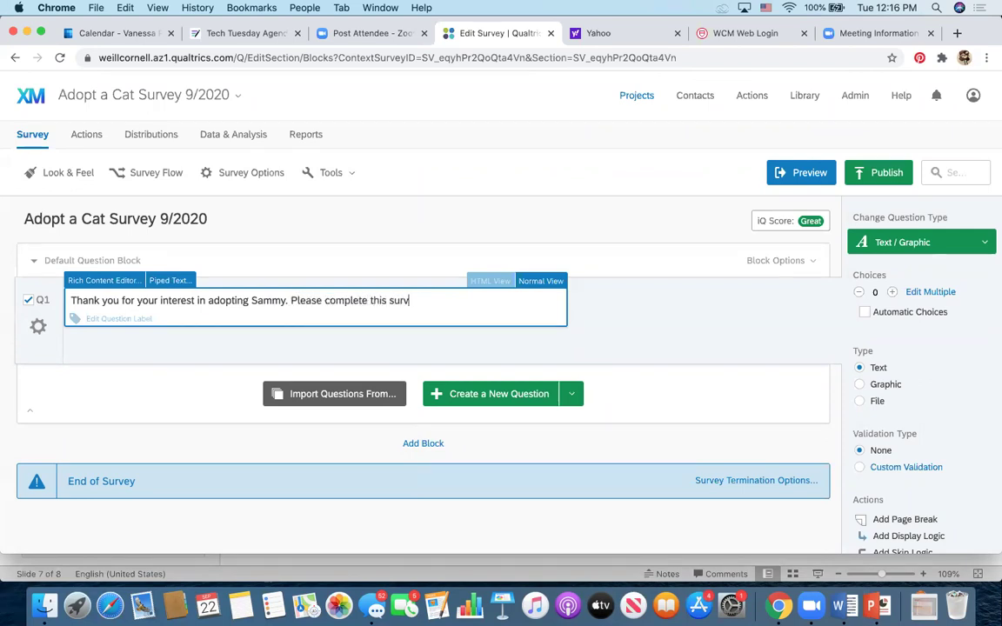
type("ey to be conside")
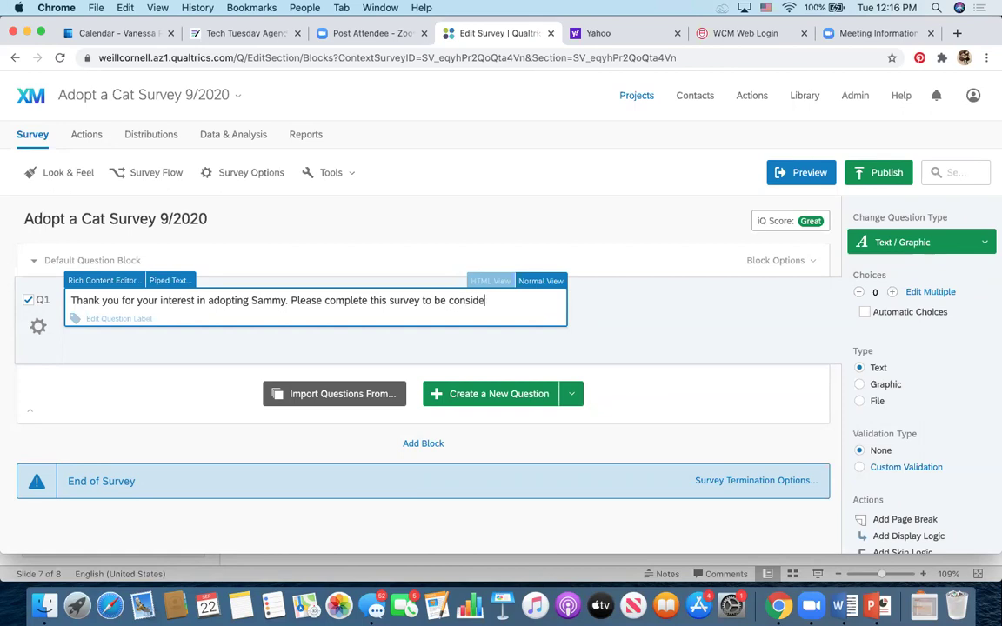
type("red.")
left_click(461, 333)
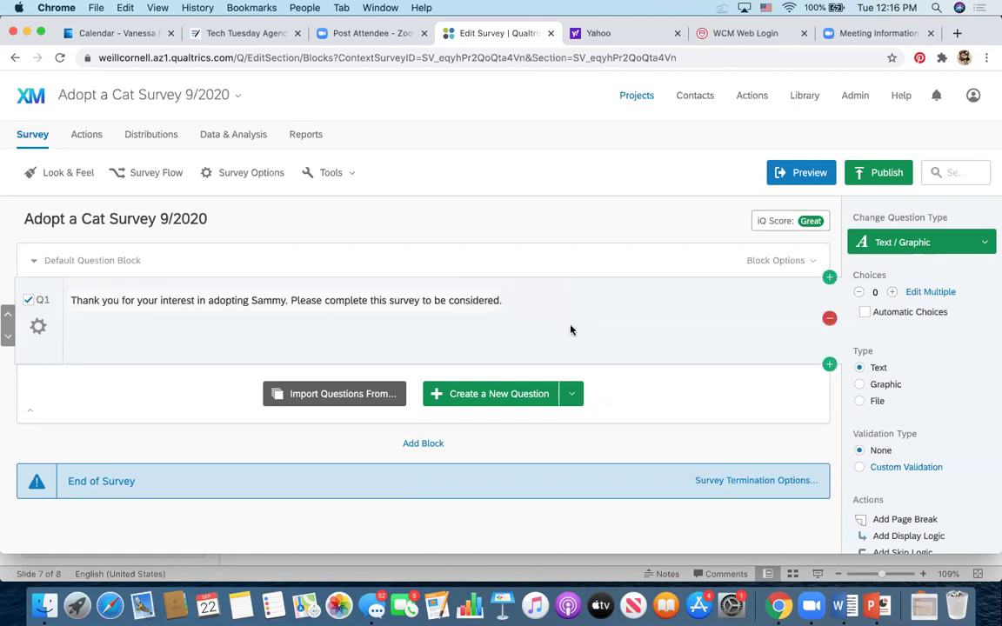
Open Q1's text in the Rich Content Editor, view the available fonts and show the additional formatting tools
left_click(265, 304)
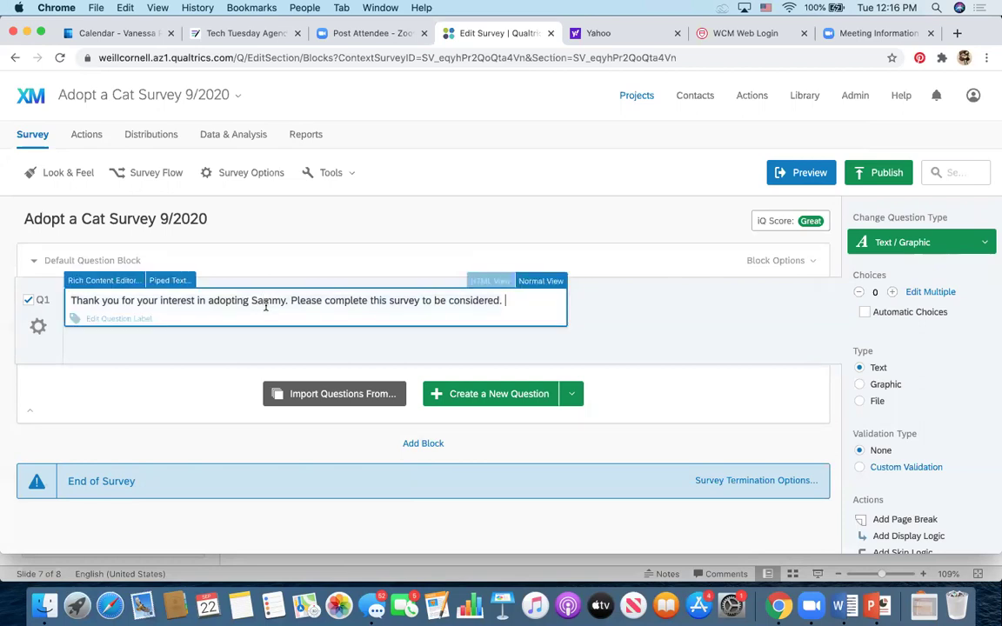
left_click(94, 281)
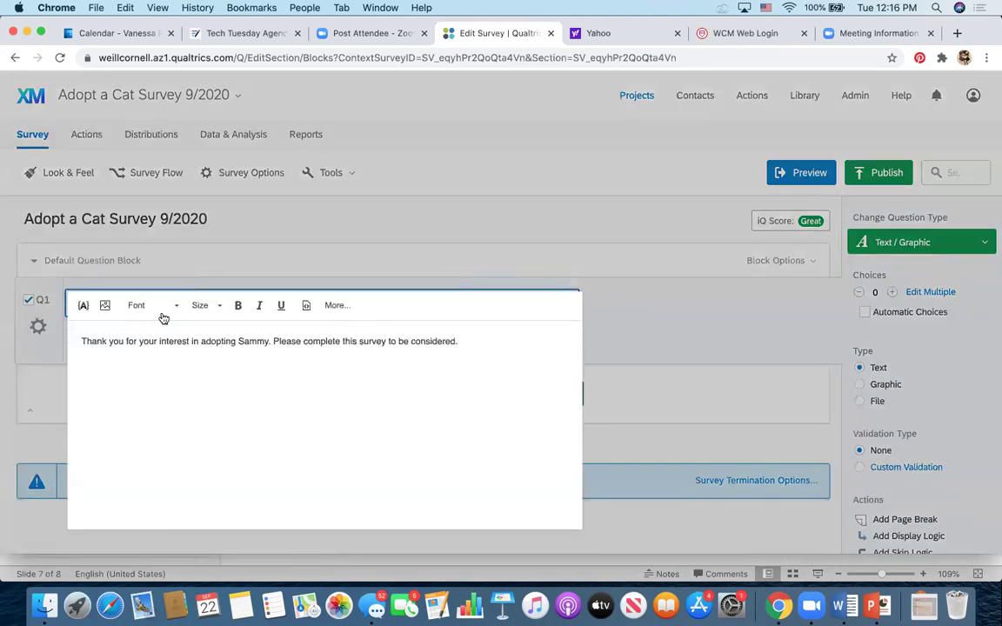
triple_click(145, 340)
left_click(174, 340)
left_click(137, 305)
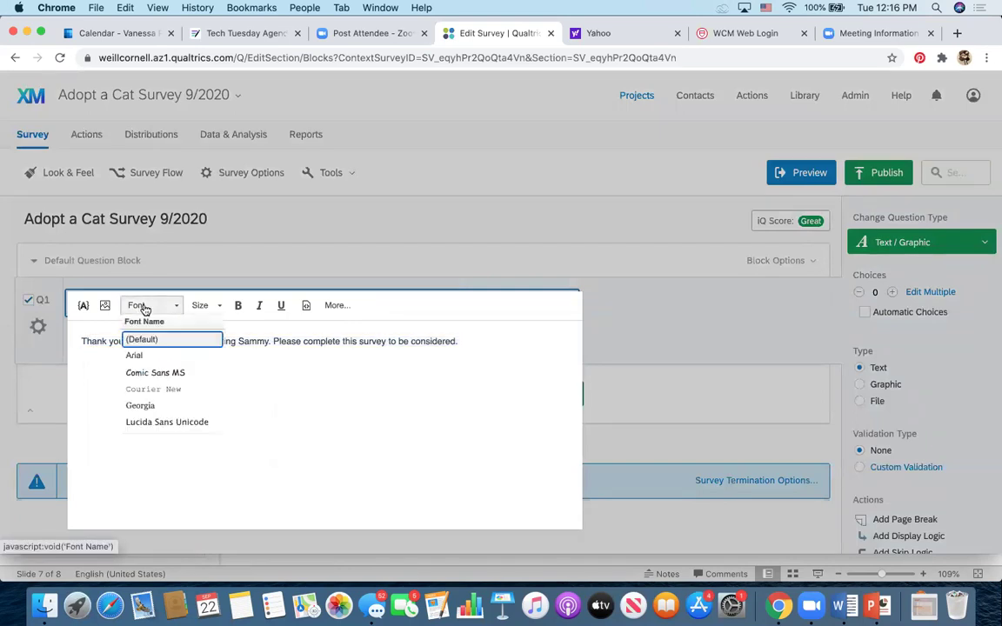
left_click(282, 329)
left_click(337, 305)
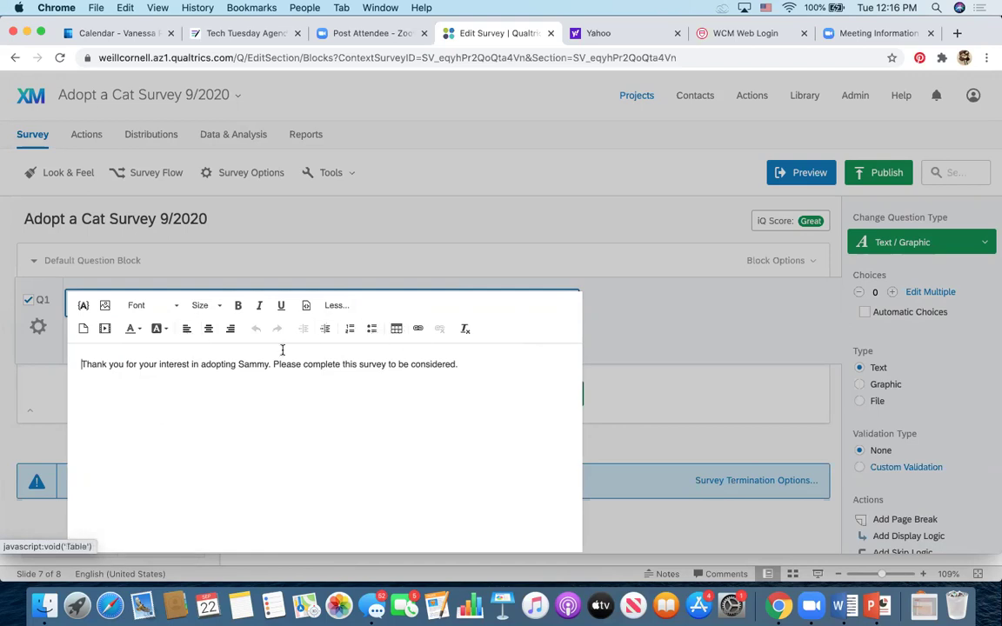
Make the whole introductory text of Q1 bold
triple_click(231, 363)
left_click(237, 306)
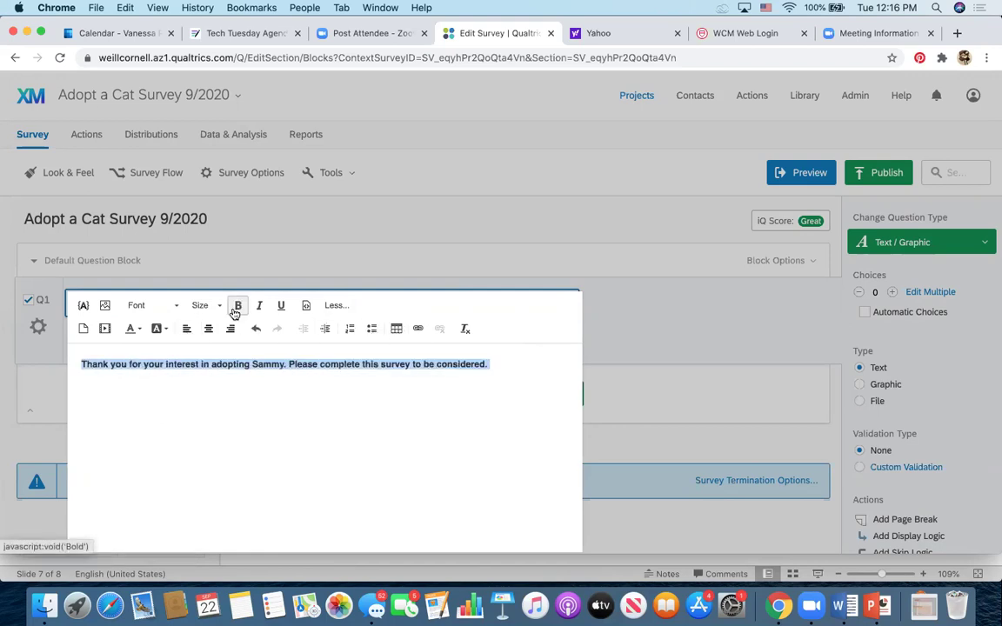
left_click(441, 385)
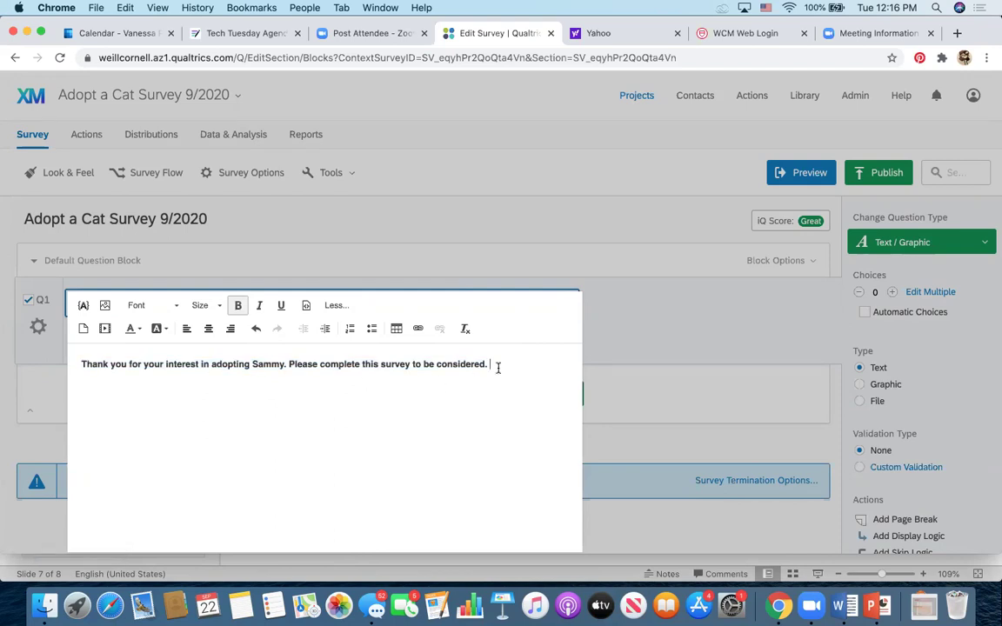
View the graphic libraries available for Q1 without inserting anything, then try to go to the Library page but stay on the survey
left_click(104, 305)
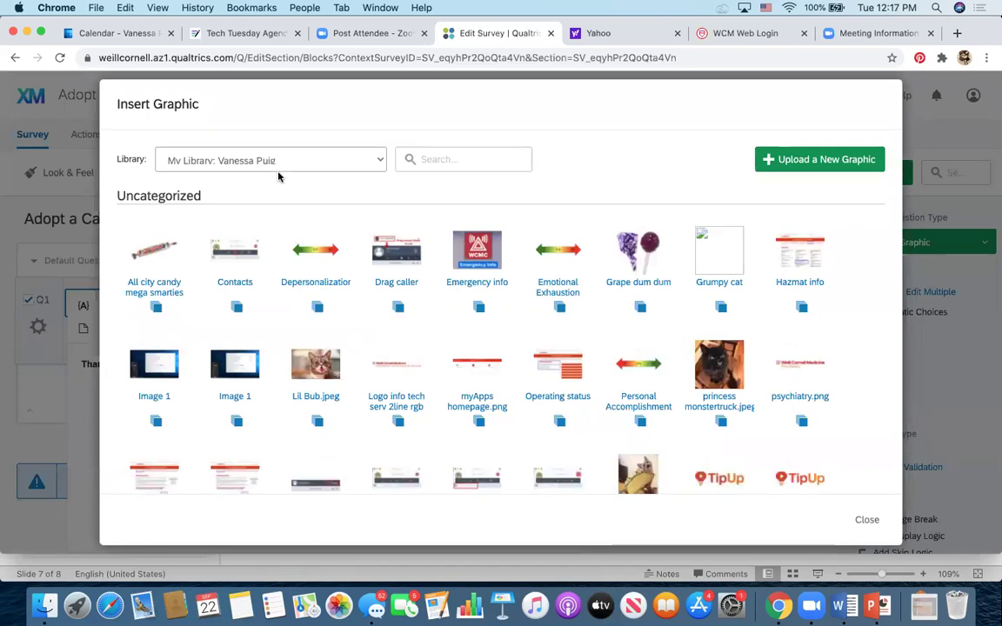
left_click(280, 166)
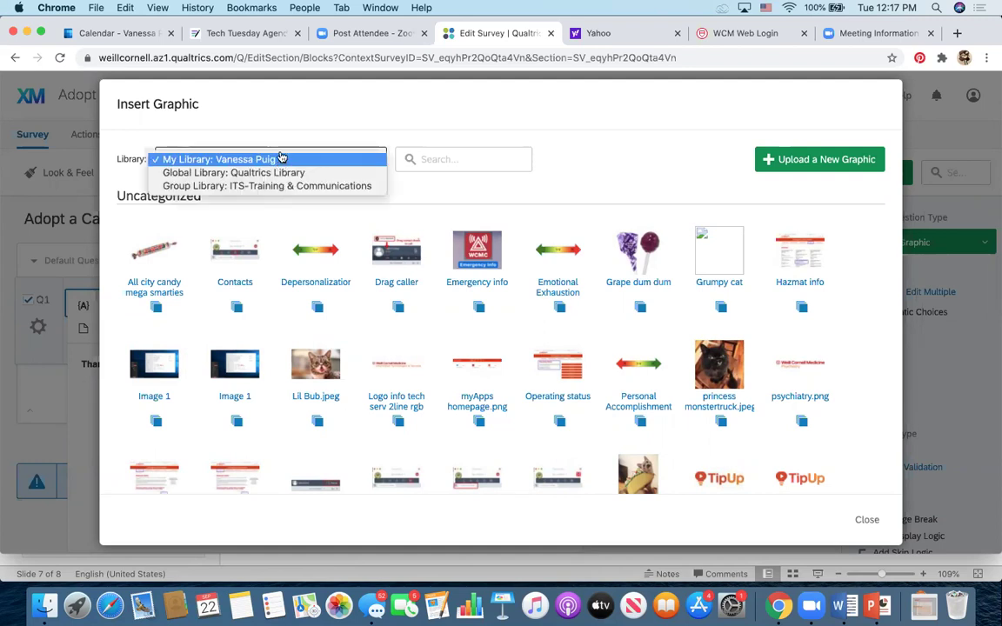
left_click(289, 138)
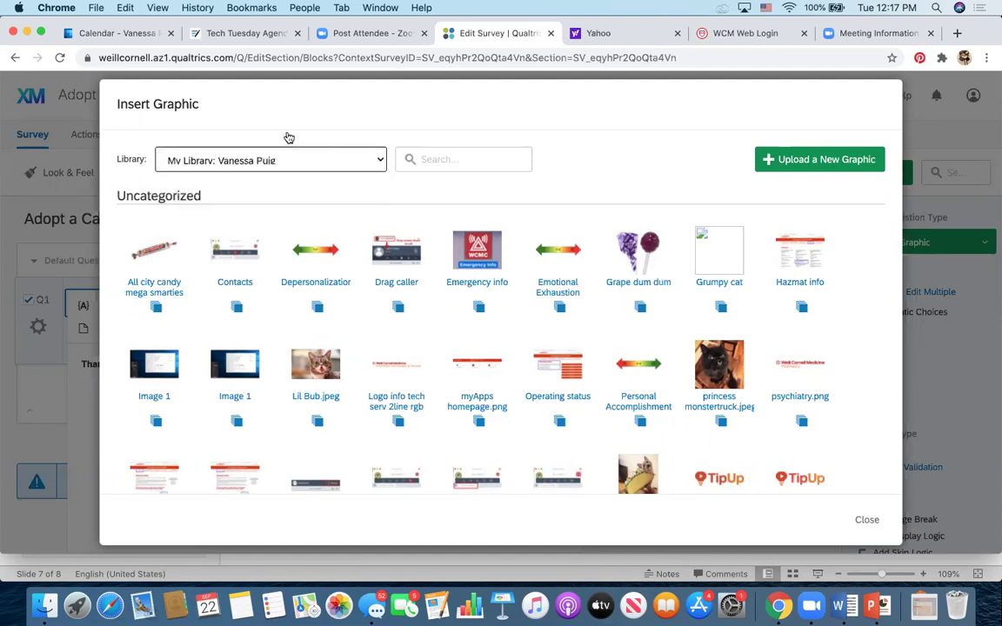
left_click(866, 520)
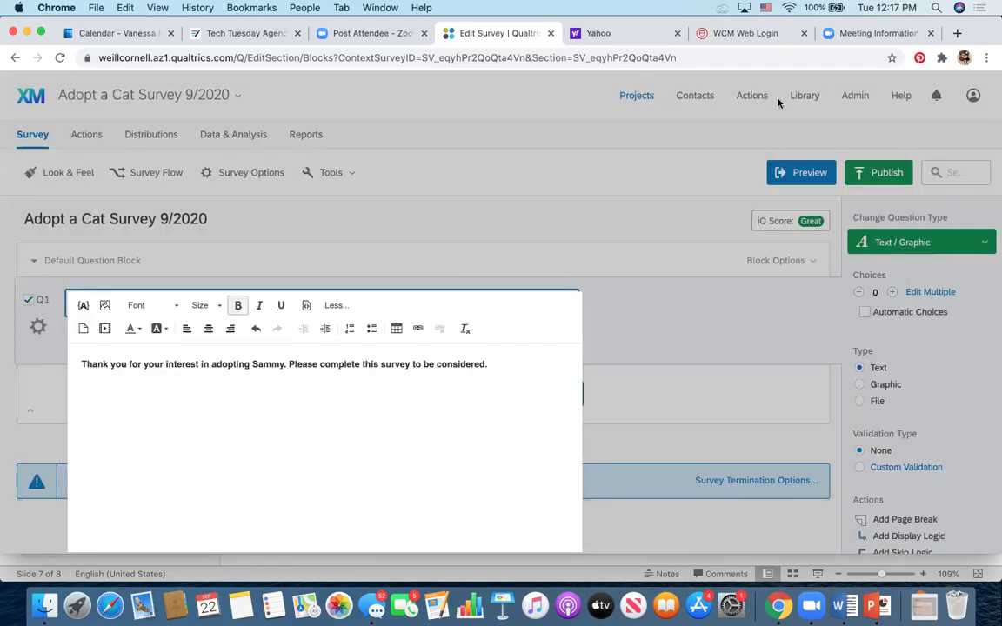
left_click(804, 96)
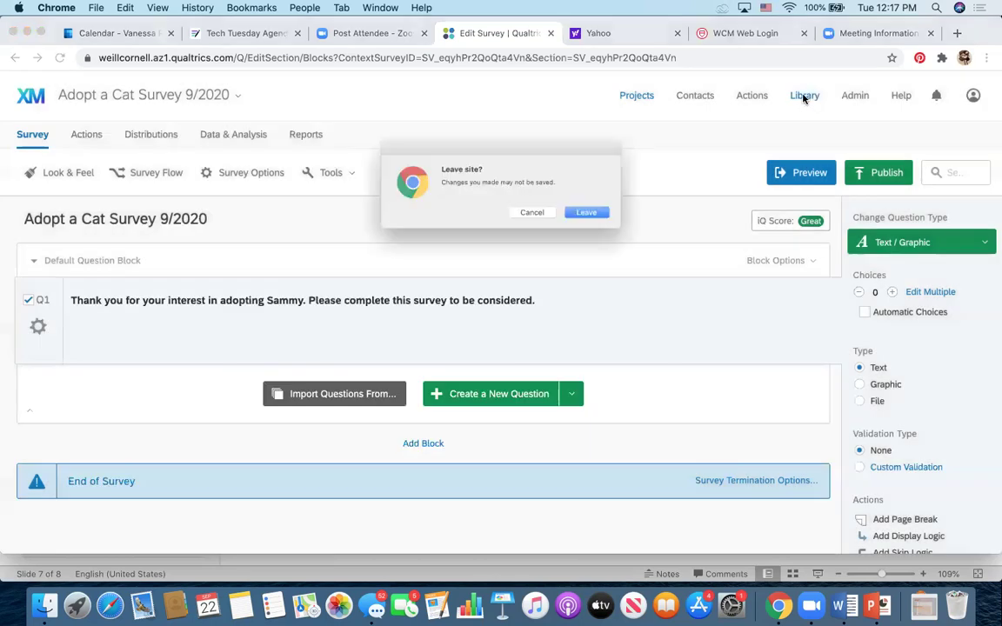
left_click(535, 217)
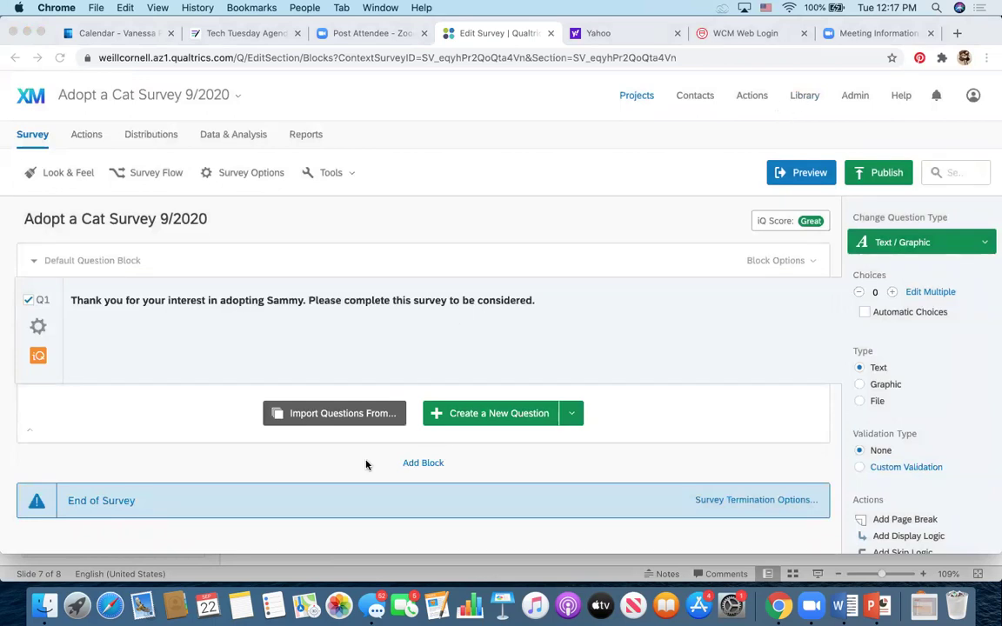
Reopen Q1's text in the Rich Content Editor and place the cursor on a line below the bold sentence
left_click(100, 305)
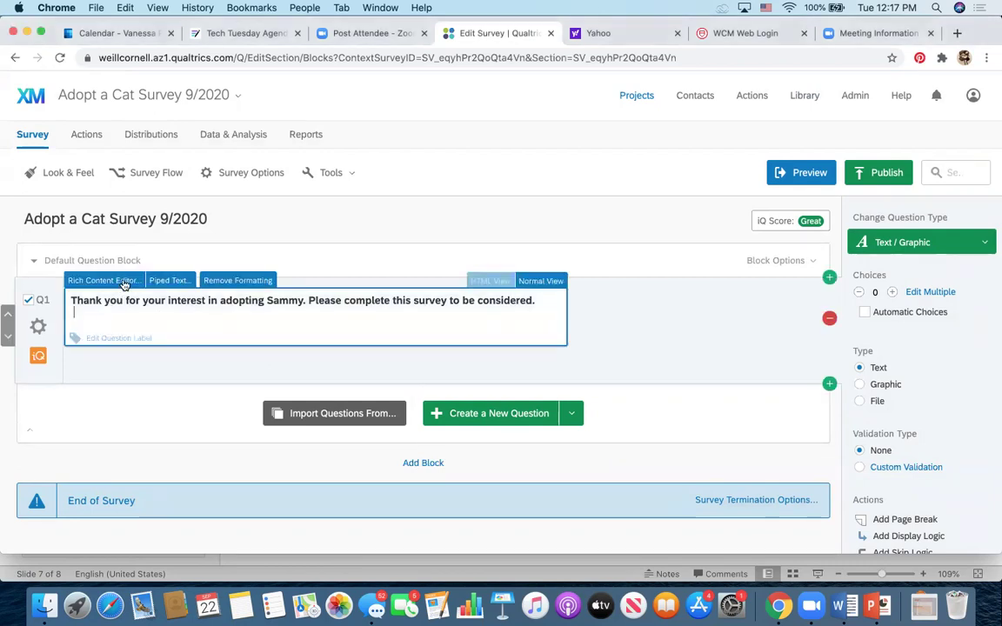
left_click(125, 282)
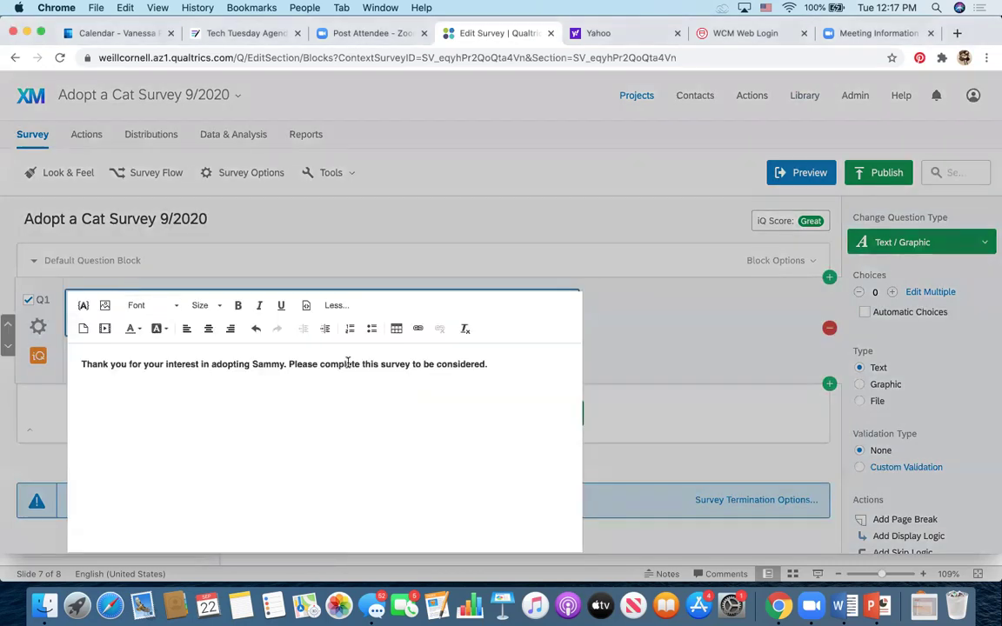
left_click(487, 364)
key("Return")
key("BackSpace")
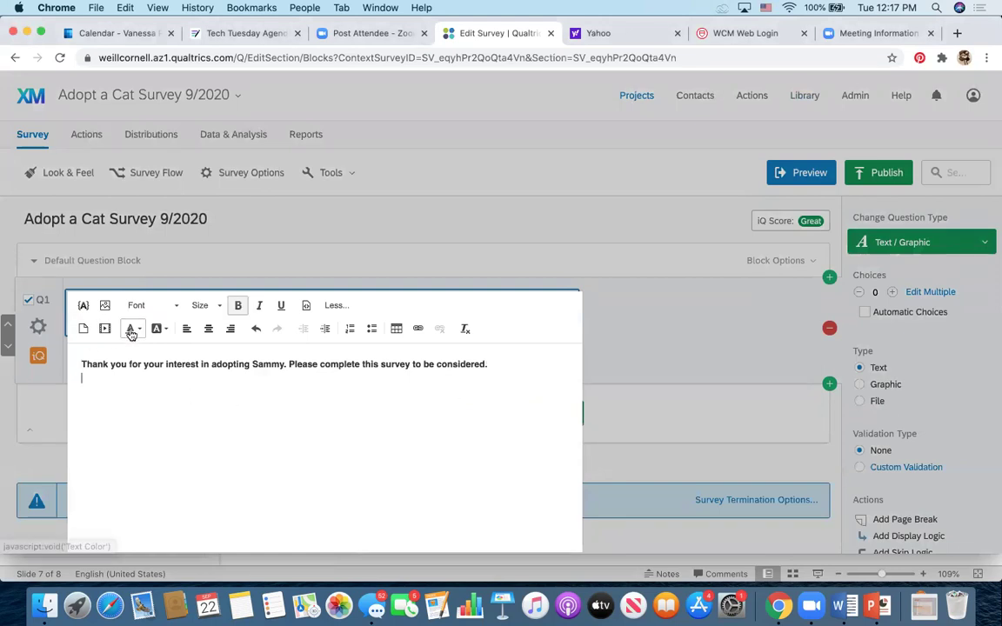
Open the graphic picker for Q1 and check the library choices and the options for uploading a new graphic
left_click(104, 305)
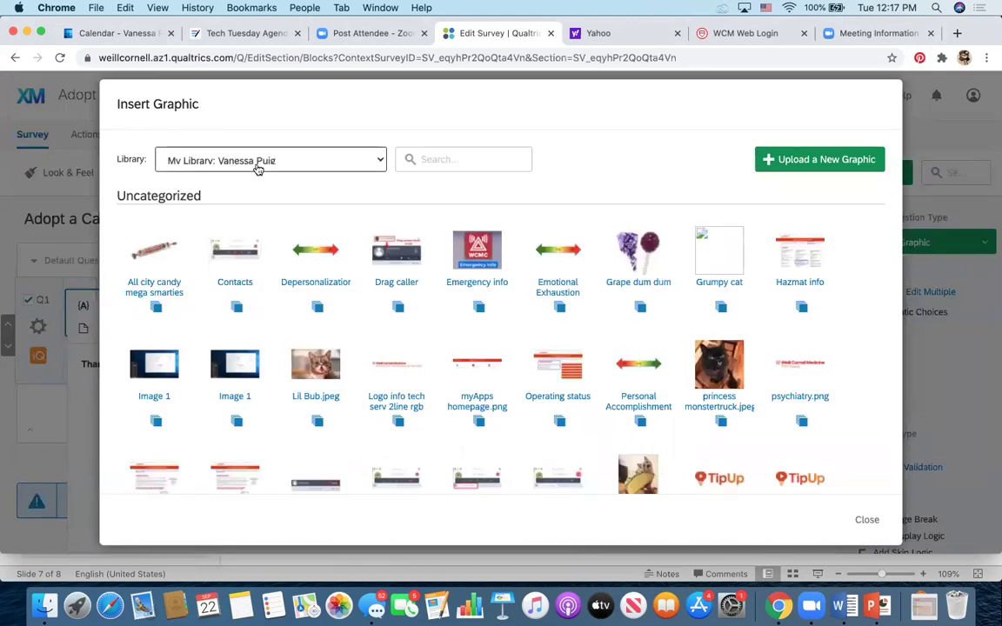
left_click(257, 165)
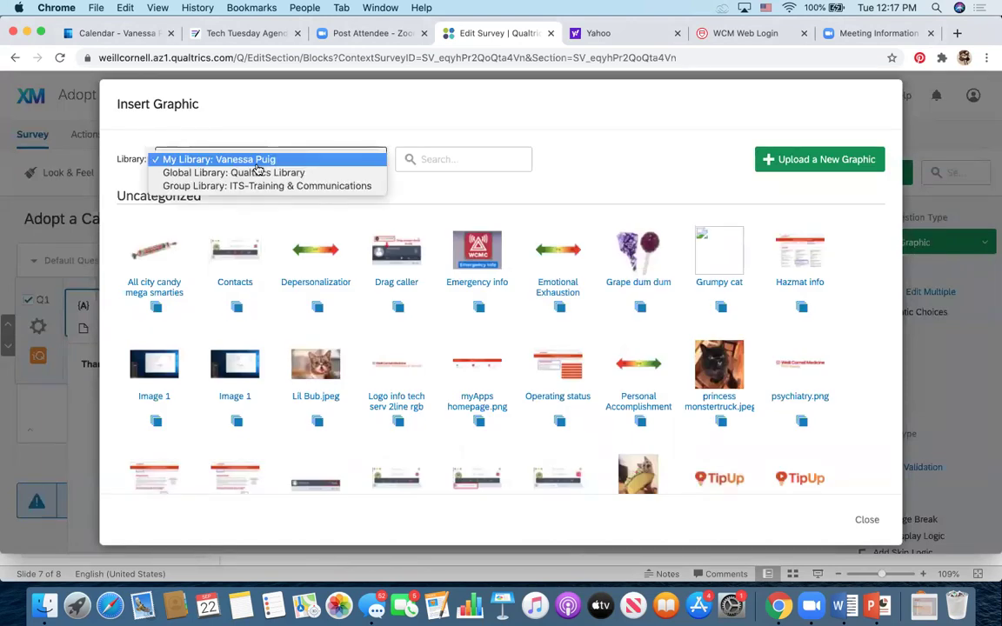
left_click(511, 127)
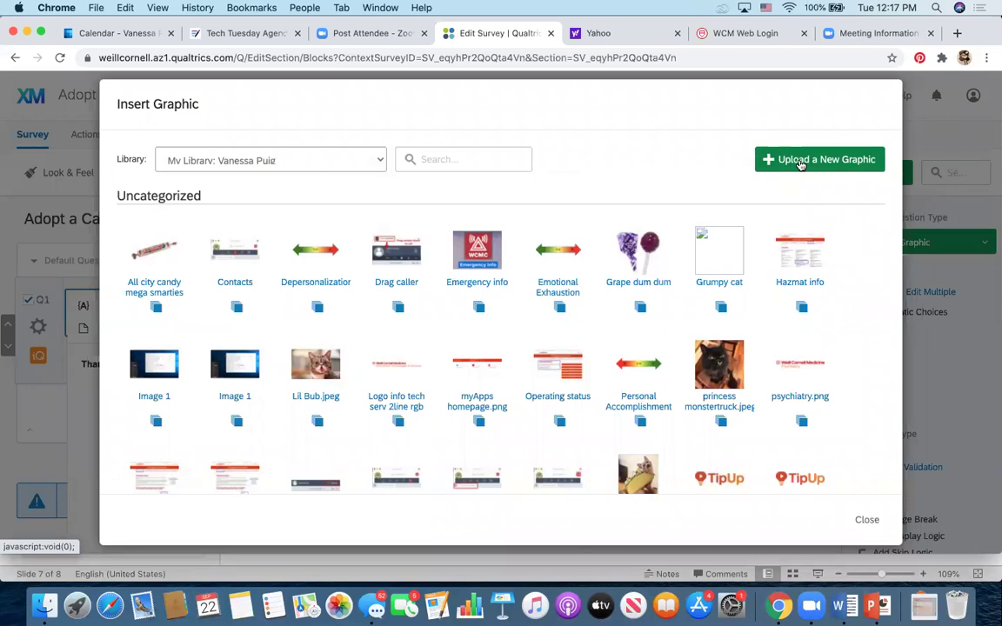
left_click(799, 161)
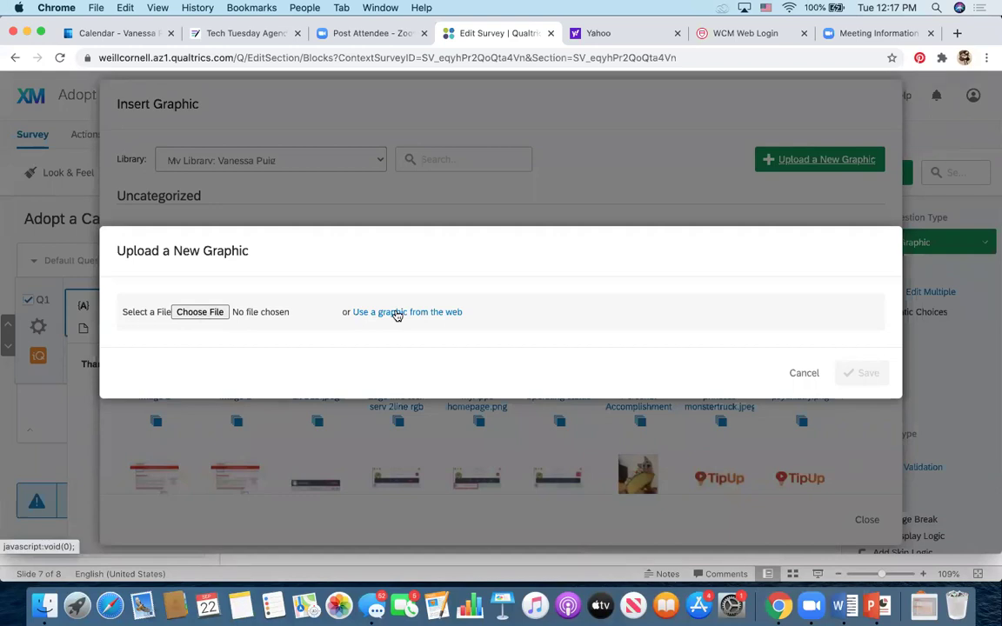
left_click(803, 375)
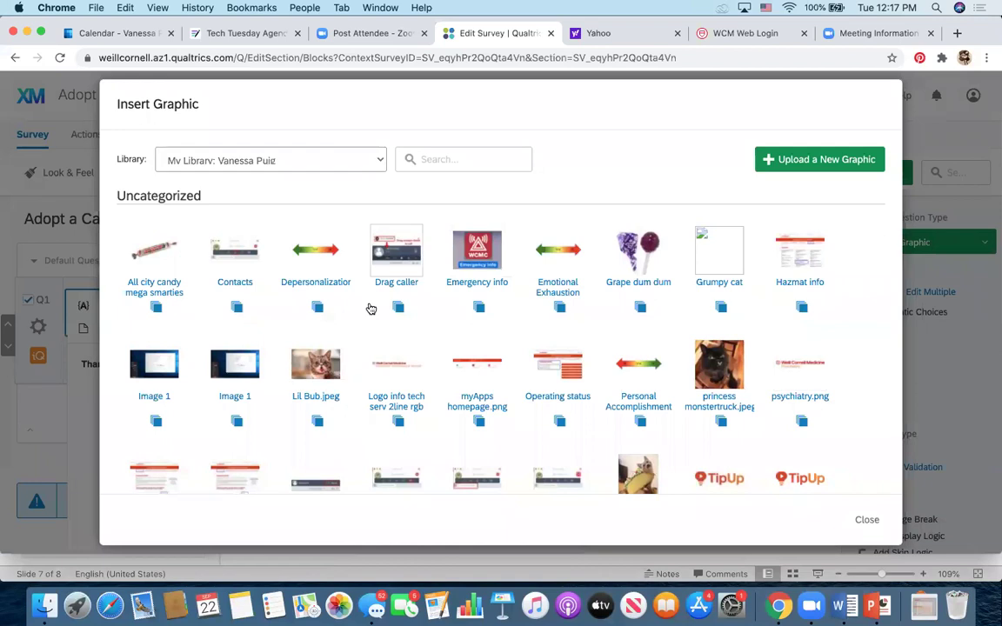
Insert the tacocat.png graphic from the library below Q1's bold sentence and close the Rich Content Editor
scroll(371, 309, "down", 5)
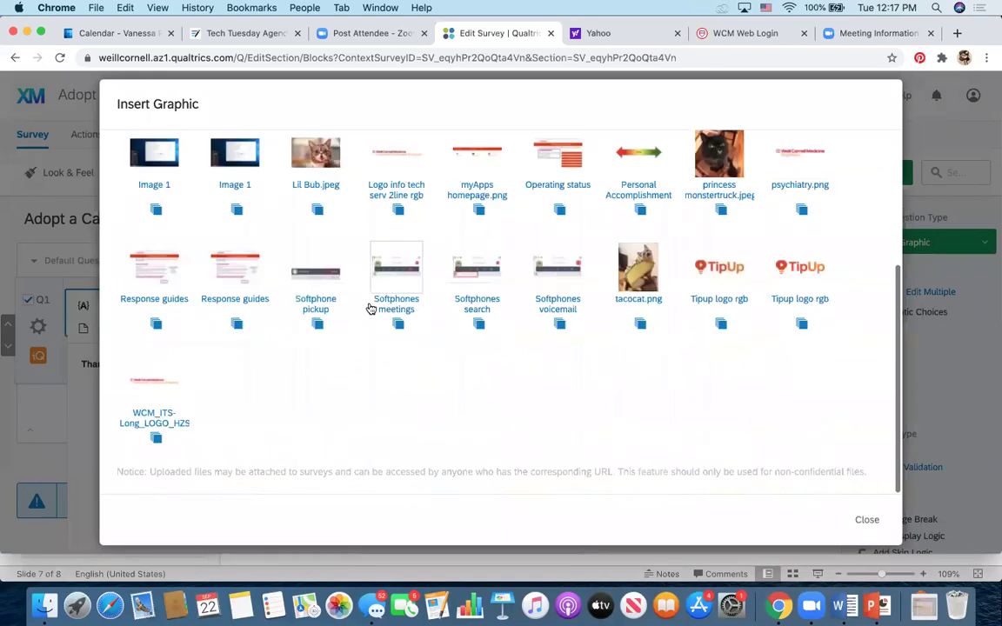
left_click(646, 261)
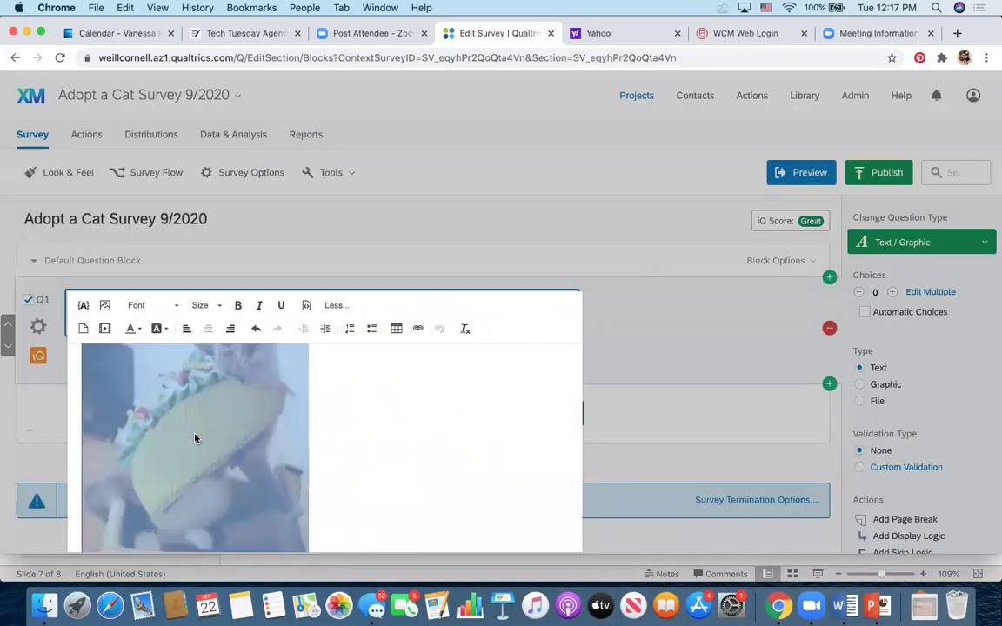
scroll(352, 436, "up", 1)
scroll(352, 436, "down", 2)
scroll(352, 436, "up", 1)
scroll(351, 436, "down", 1)
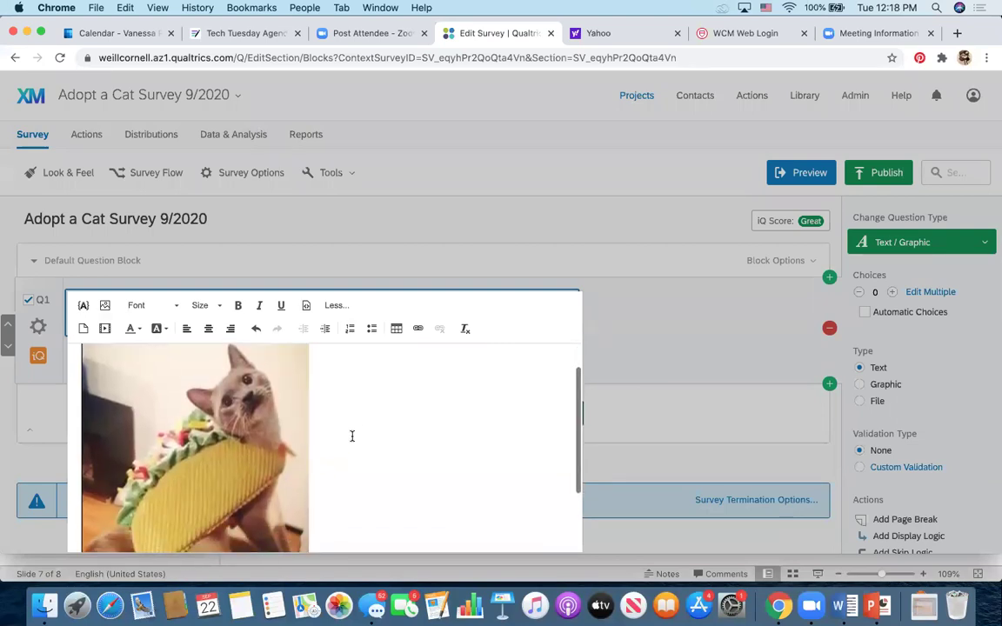
scroll(352, 435, "down", 1)
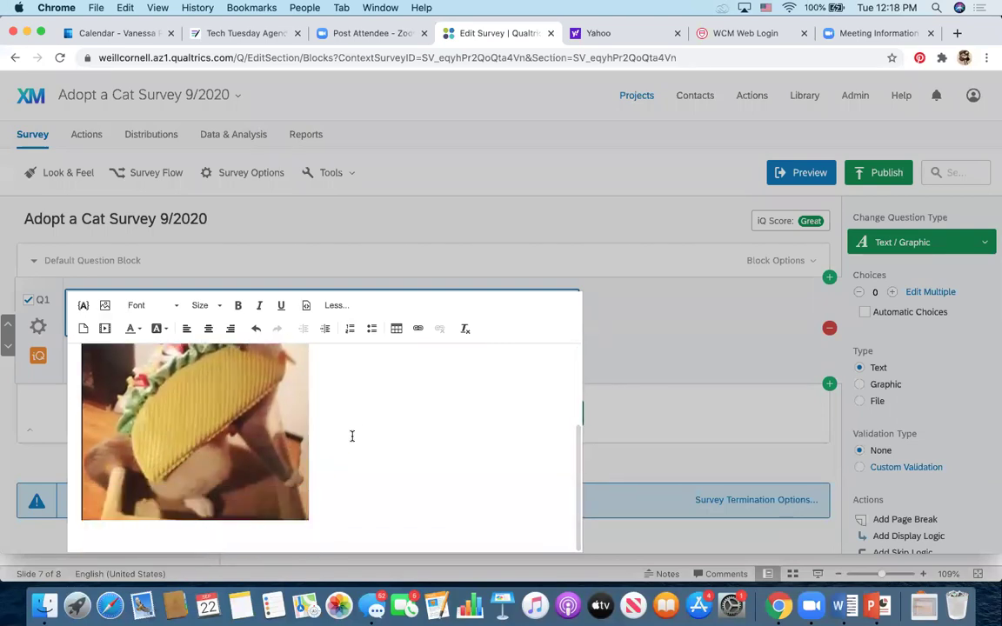
scroll(507, 384, "down", 1)
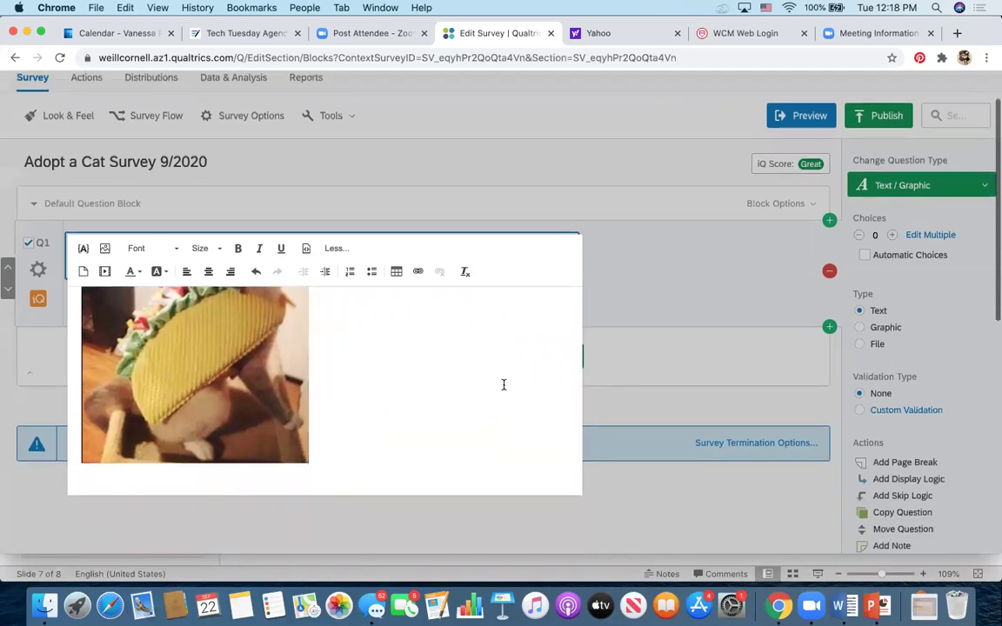
left_click(663, 275)
scroll(161, 384, "down", 1)
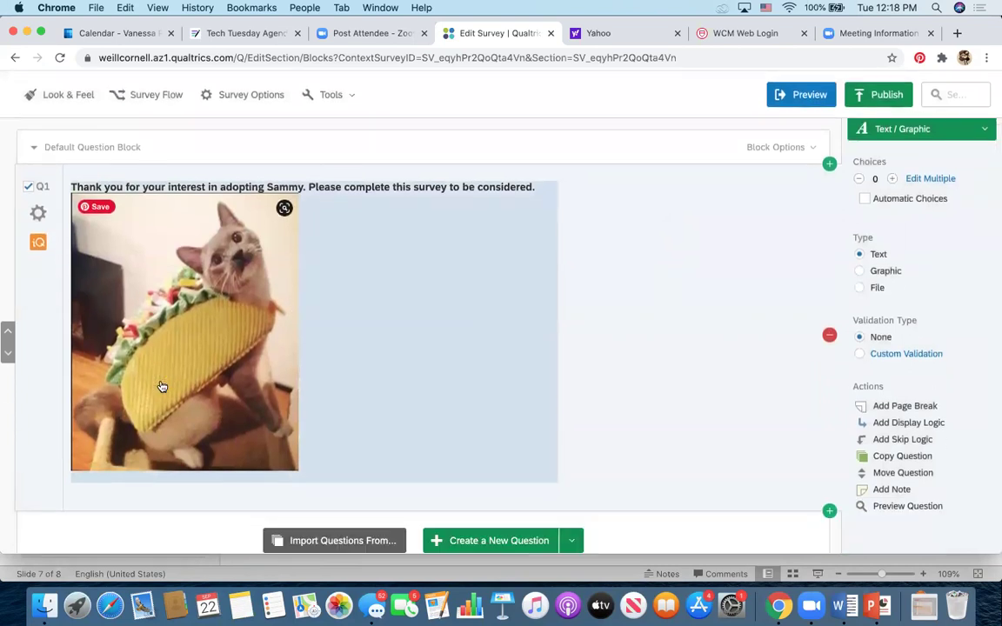
Create a new question below Q1 with the question text "Please provide the following information:"
scroll(582, 440, "down", 1)
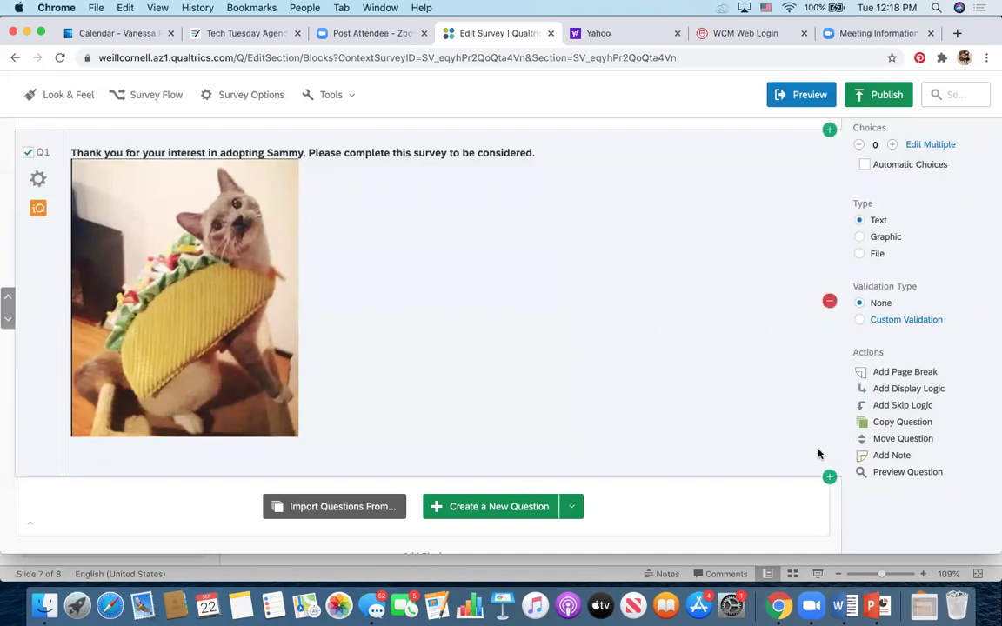
left_click(464, 512)
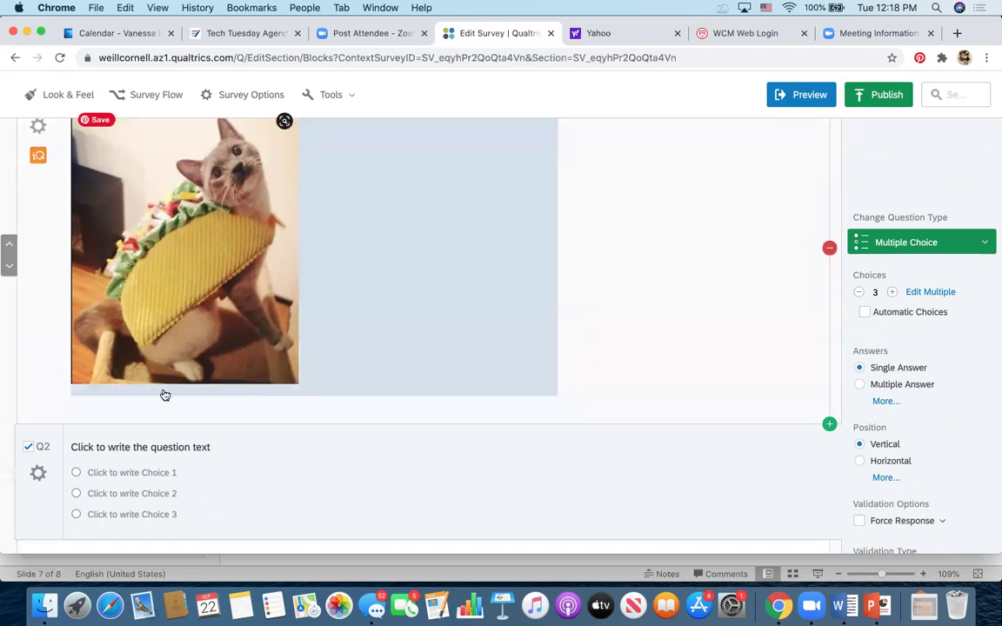
left_click(154, 450)
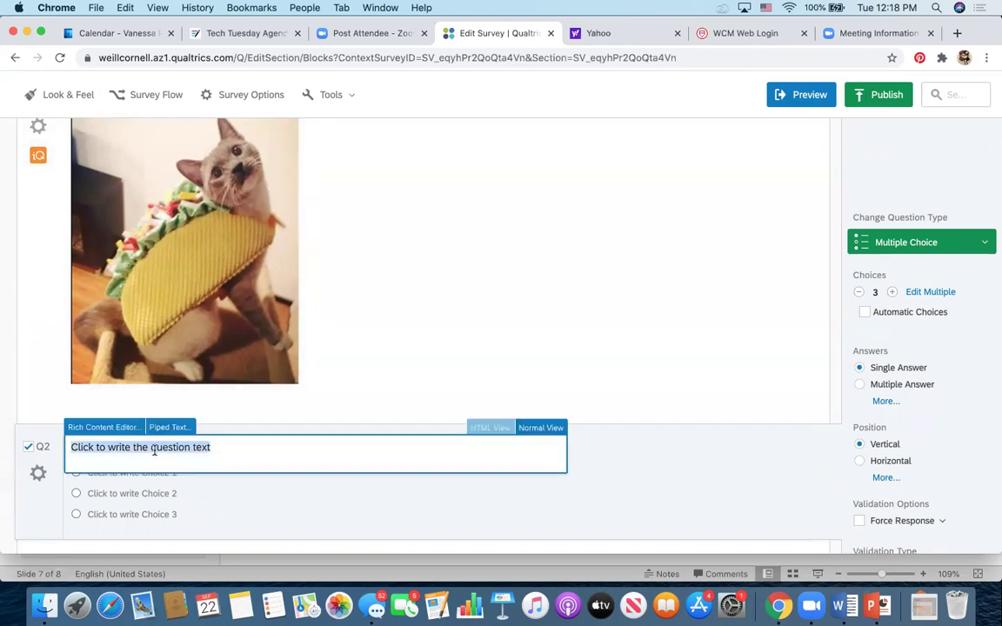
type("Plea")
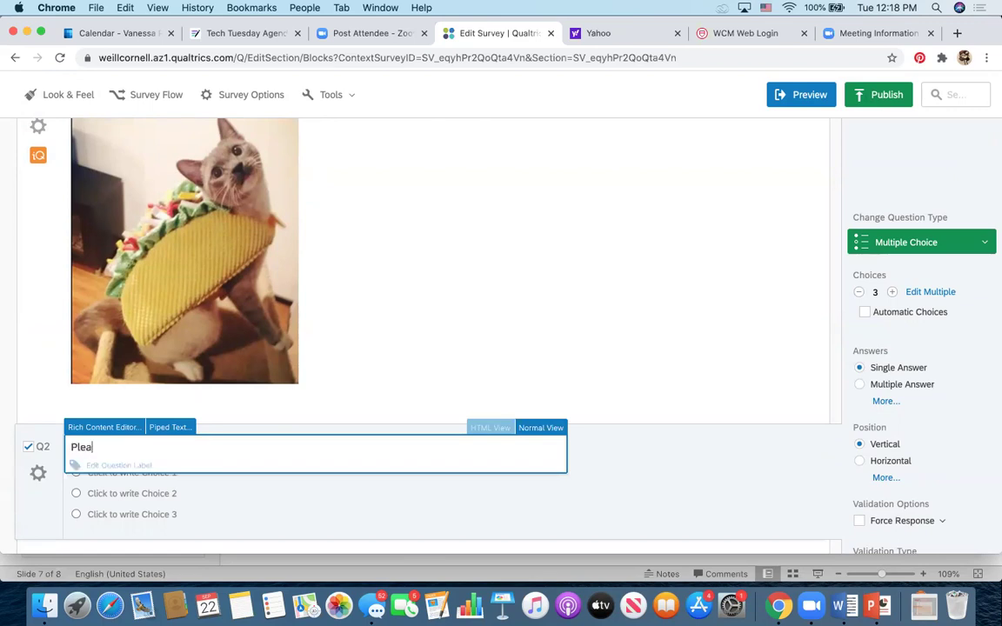
type("se provide the following information:")
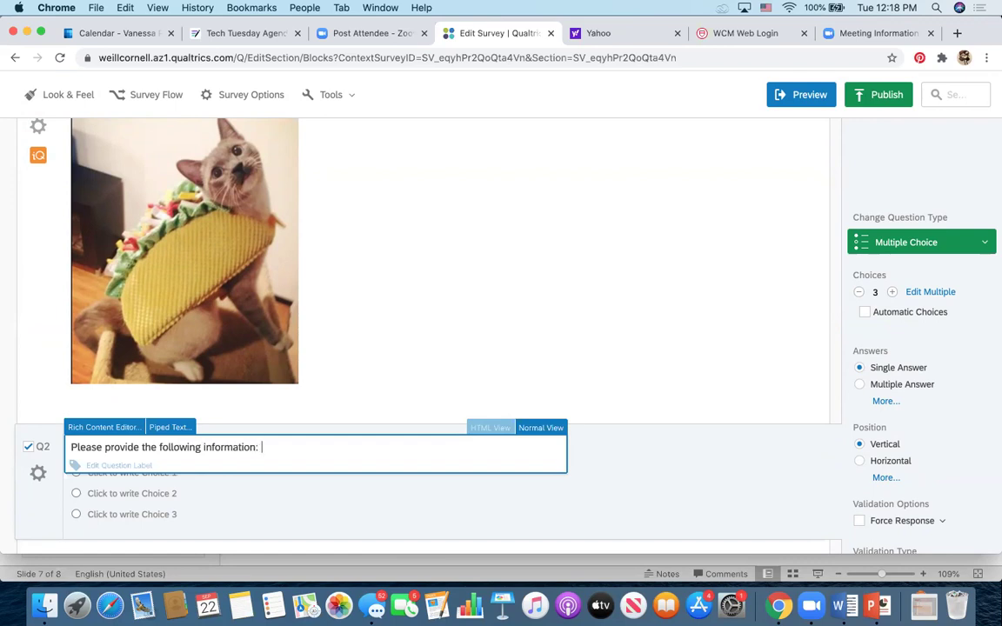
left_click(224, 513)
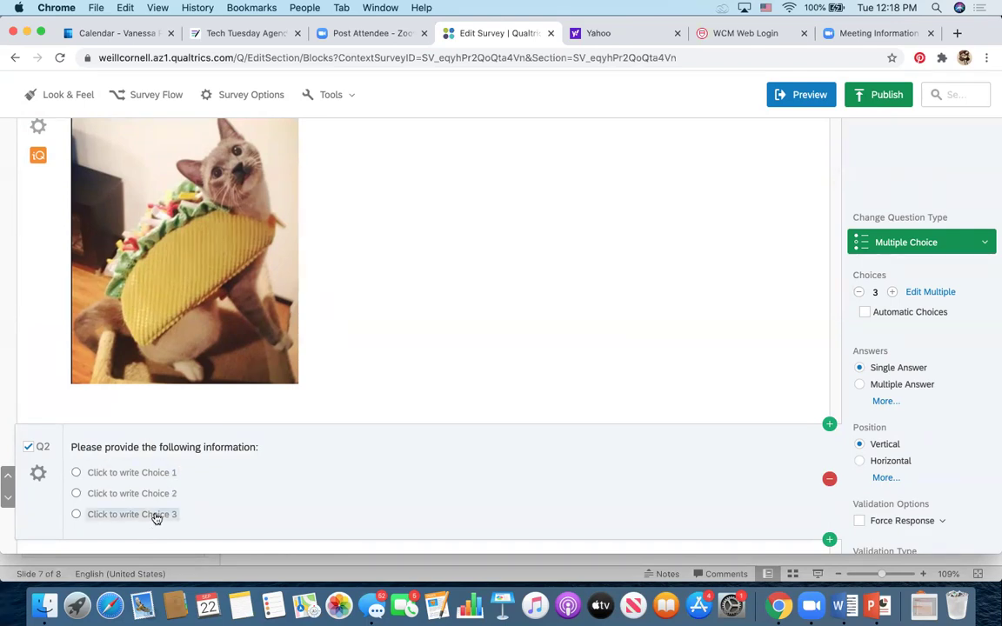
Change Q2's question type to Text Entry with the Form variant
left_click(952, 248)
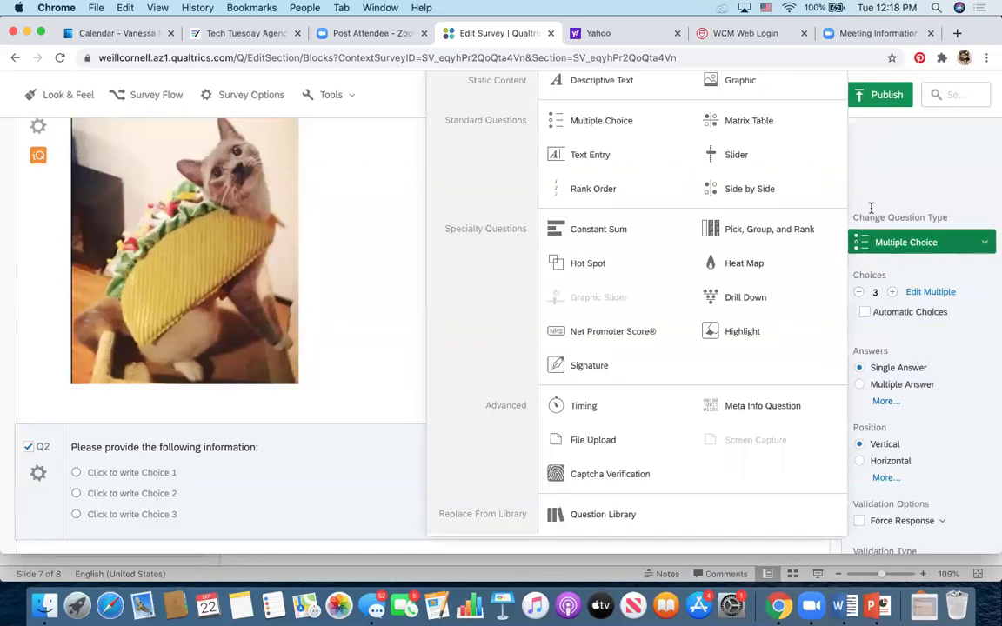
left_click(681, 158)
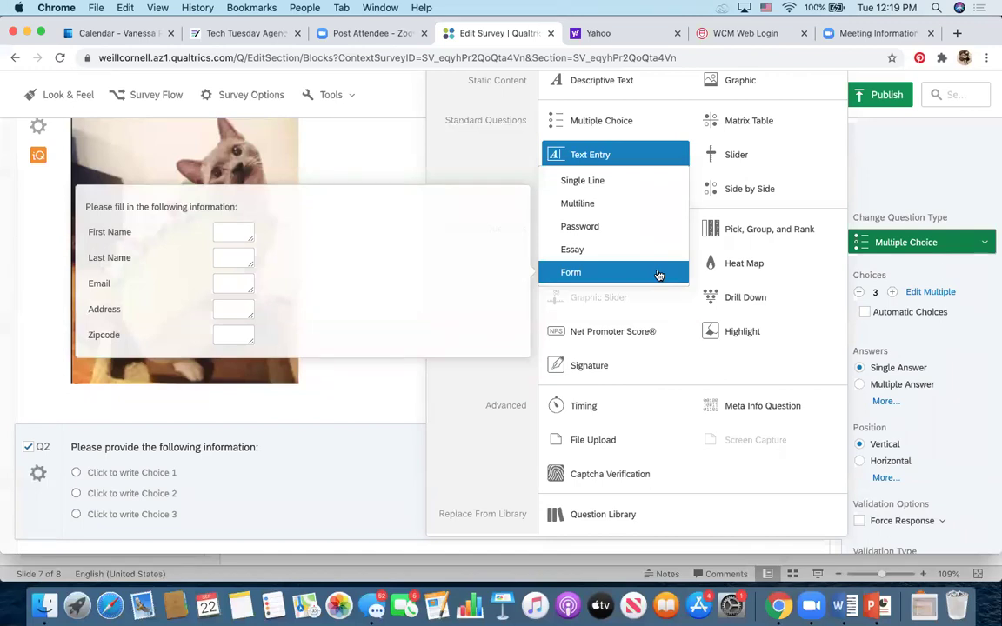
left_click(659, 275)
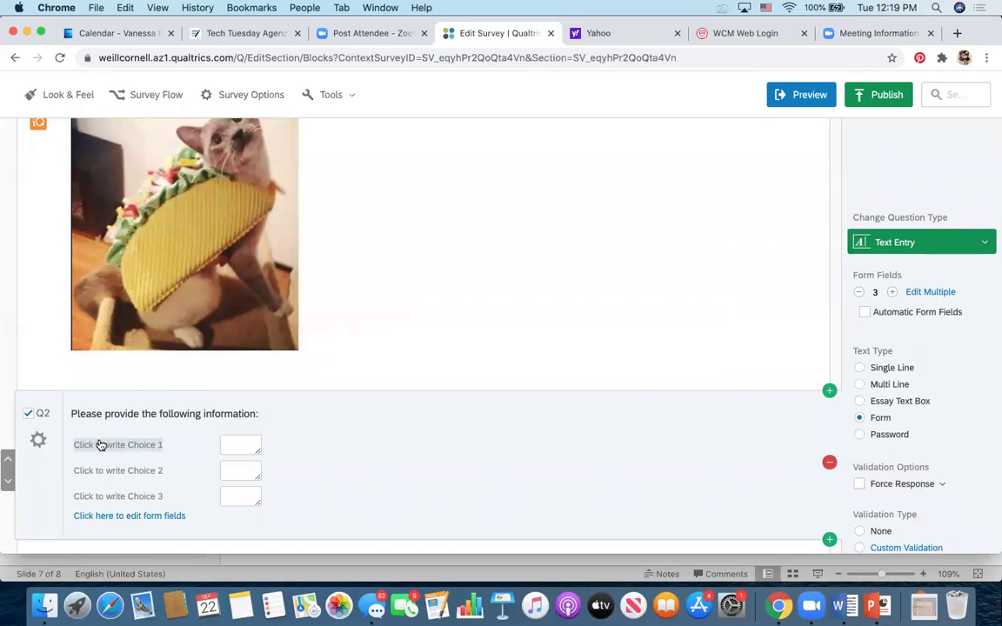
Label Q2's first three form fields "Full Name", "Age" and "Email Address"
left_click(99, 444)
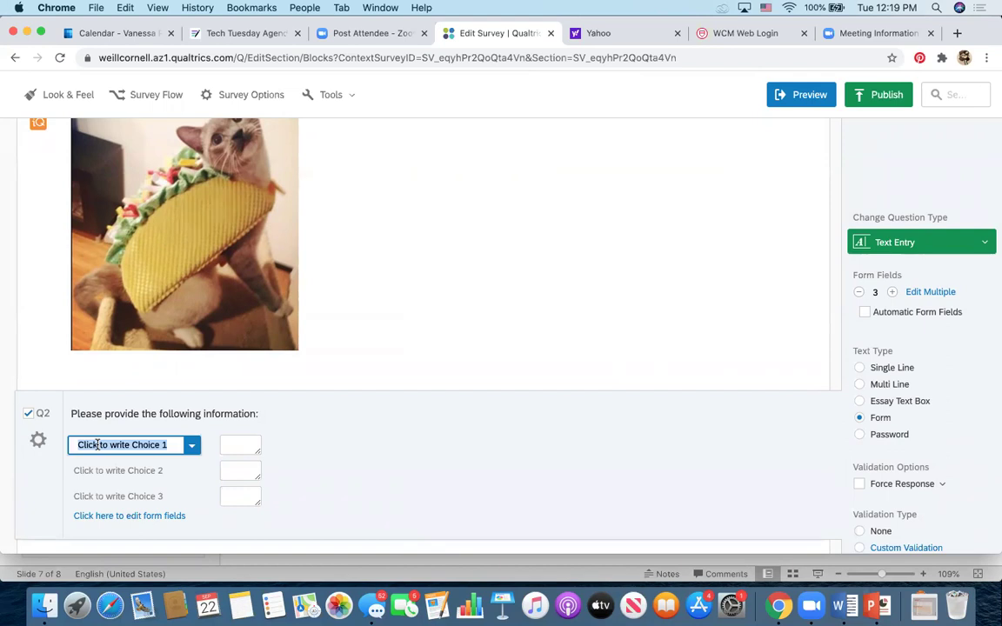
type("Full Name")
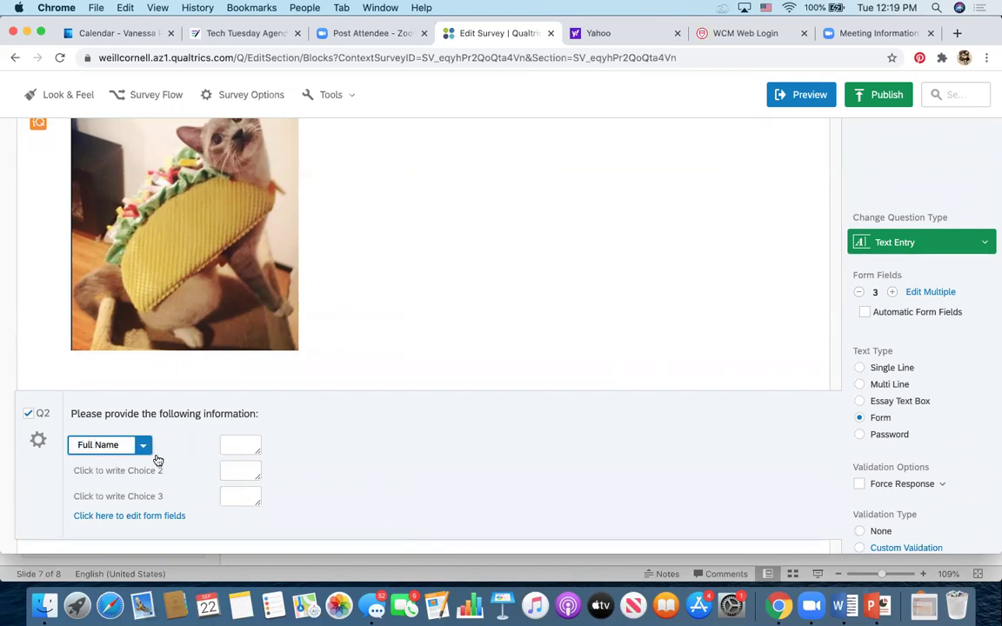
left_click(190, 461)
left_click(150, 472)
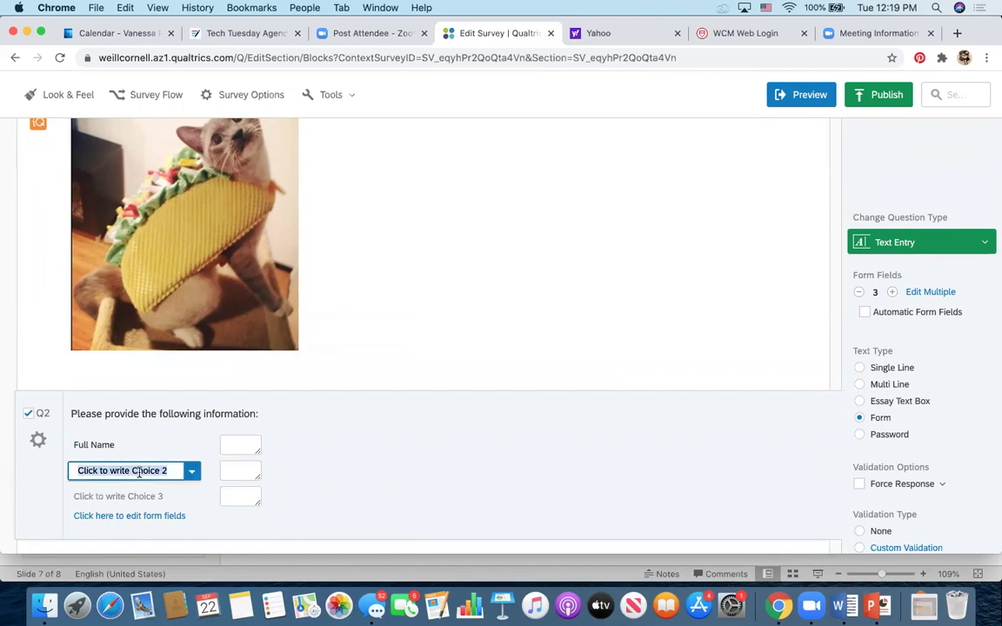
type("Age")
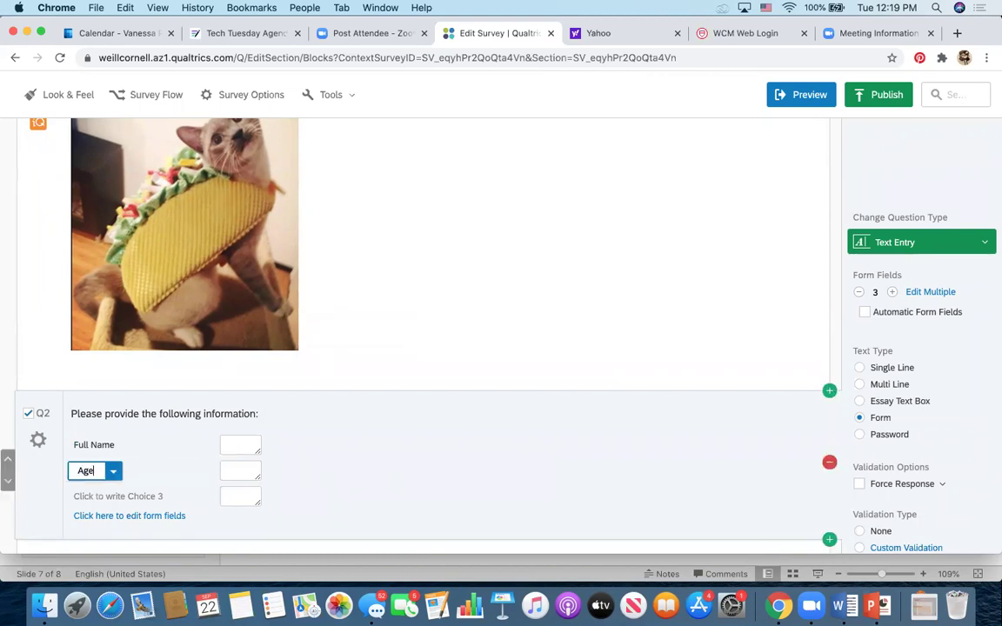
left_click(131, 491)
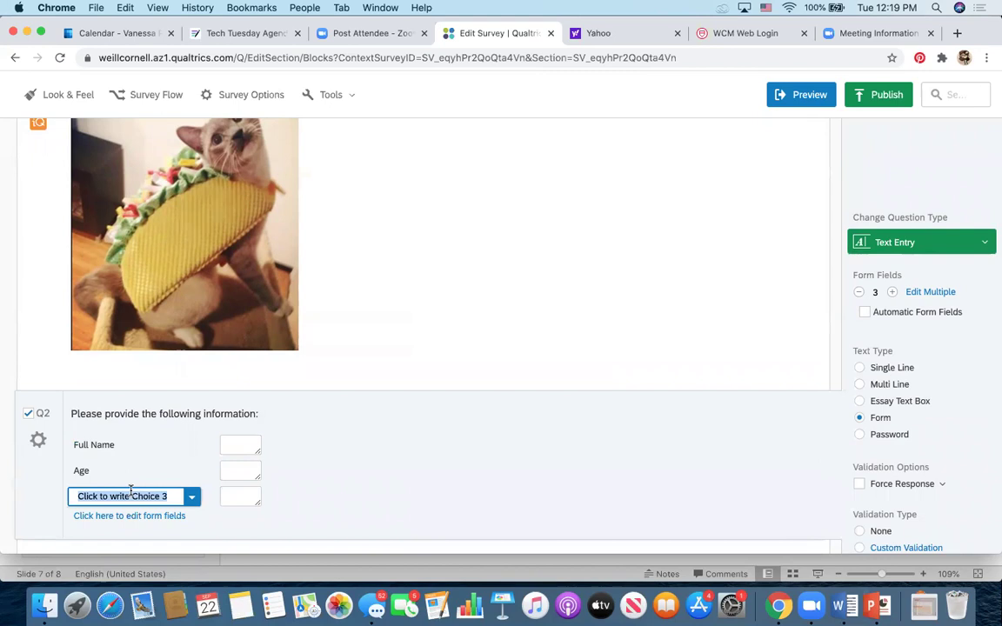
type("Email Address")
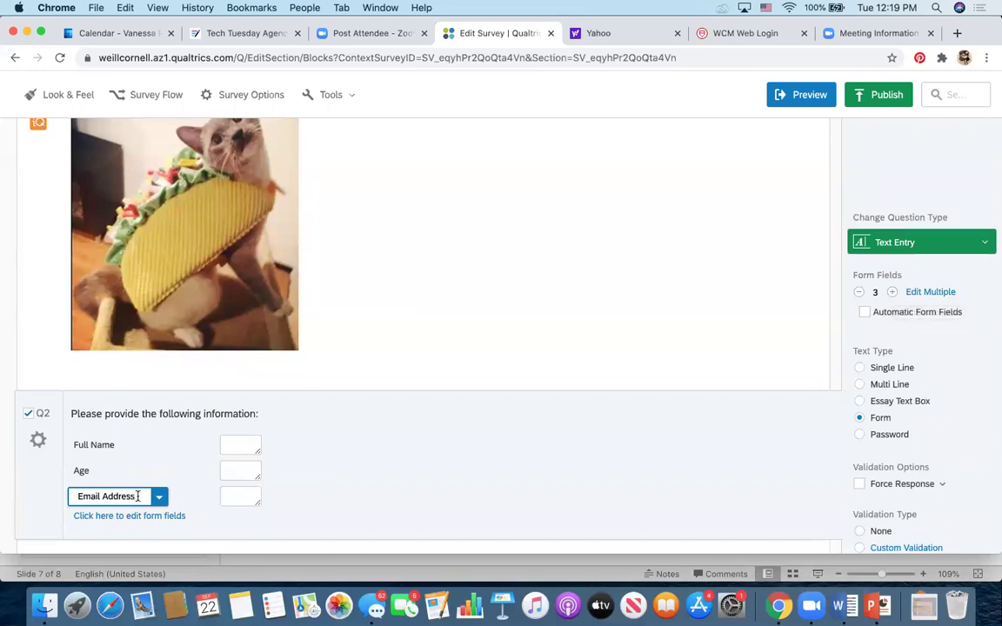
key("Return")
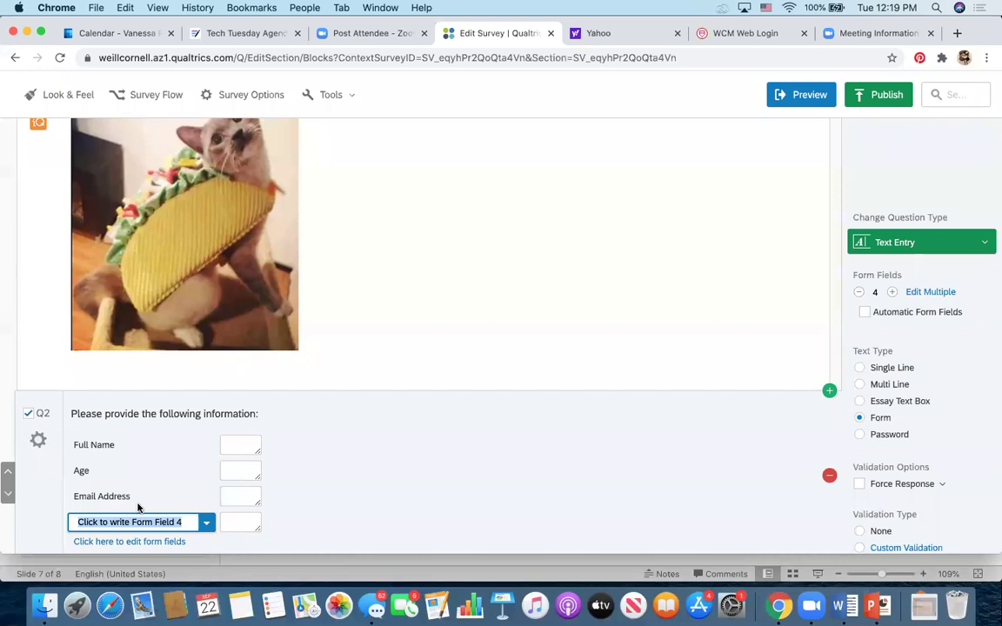
type("Phone ")
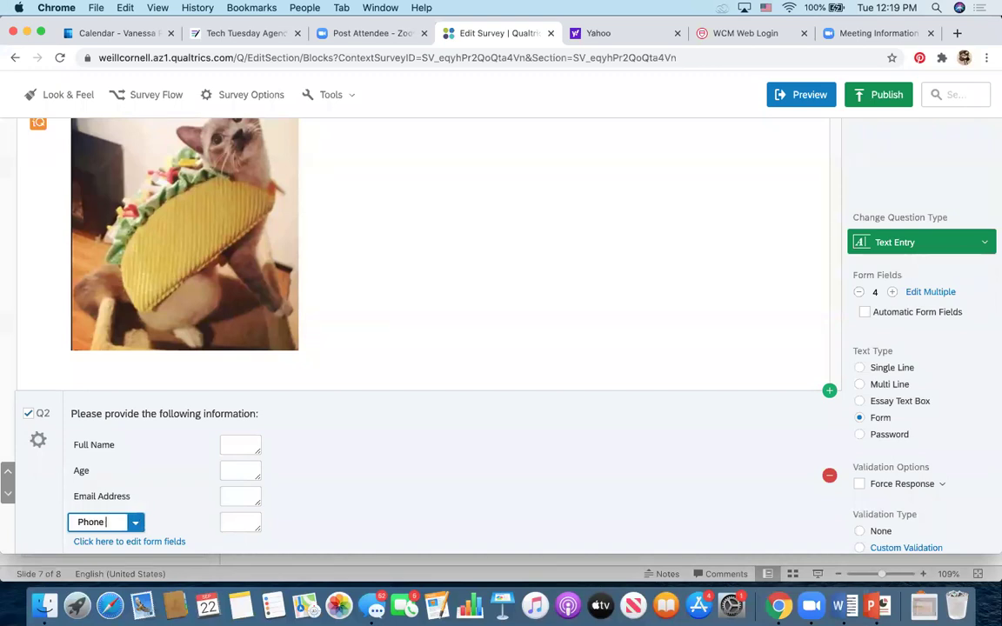
type("Number")
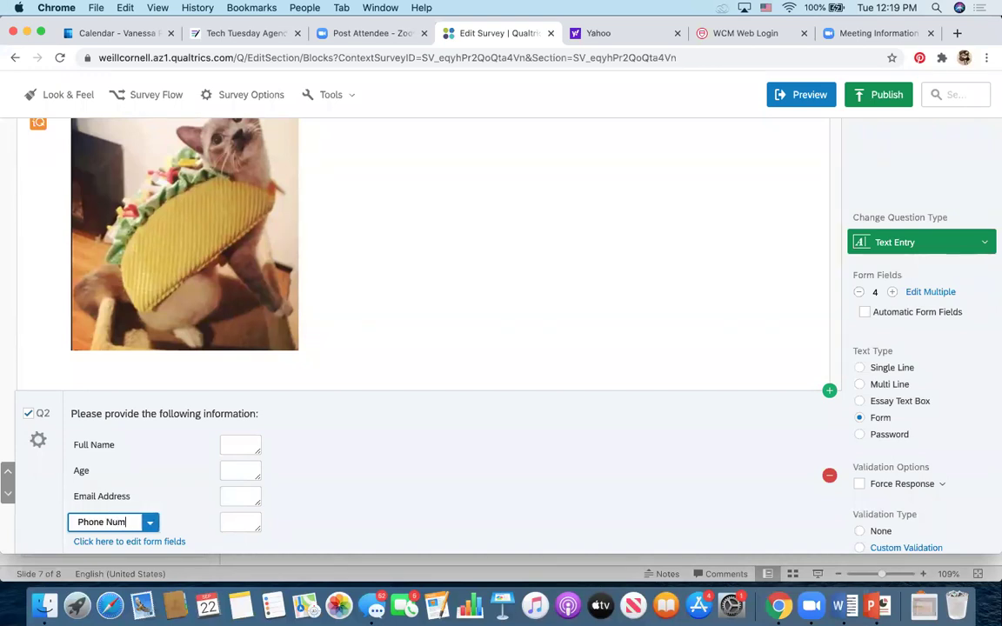
key("BackSpace")
key("BackSpace")
key("BackSpace")
key("BackSpace")
key("BackSpace")
key("BackSpace")
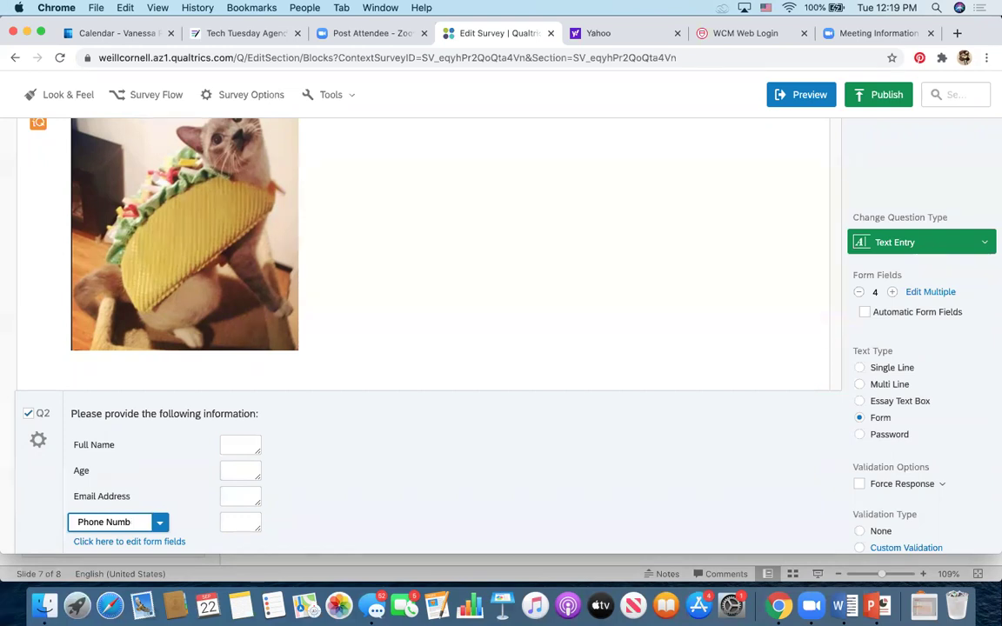
key("BackSpace")
key("BackSpace")
key("BackSpace")
key("BackSpace")
key("BackSpace")
key("BackSpace")
key("BackSpace")
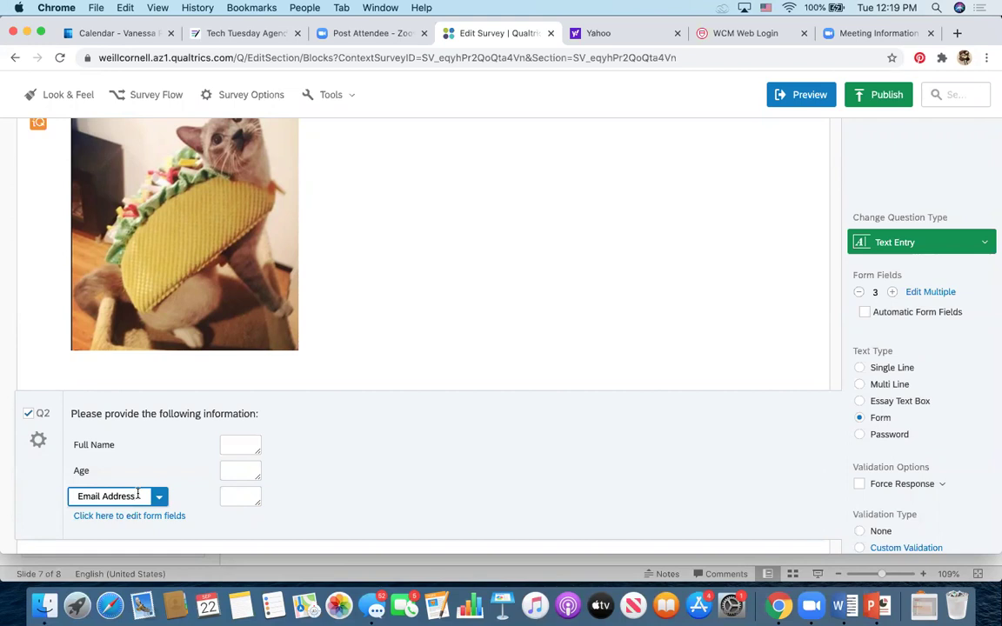
Add a fourth form field below "Email Address" in Q2 and label it "Phone Number"
key("Return")
type("P")
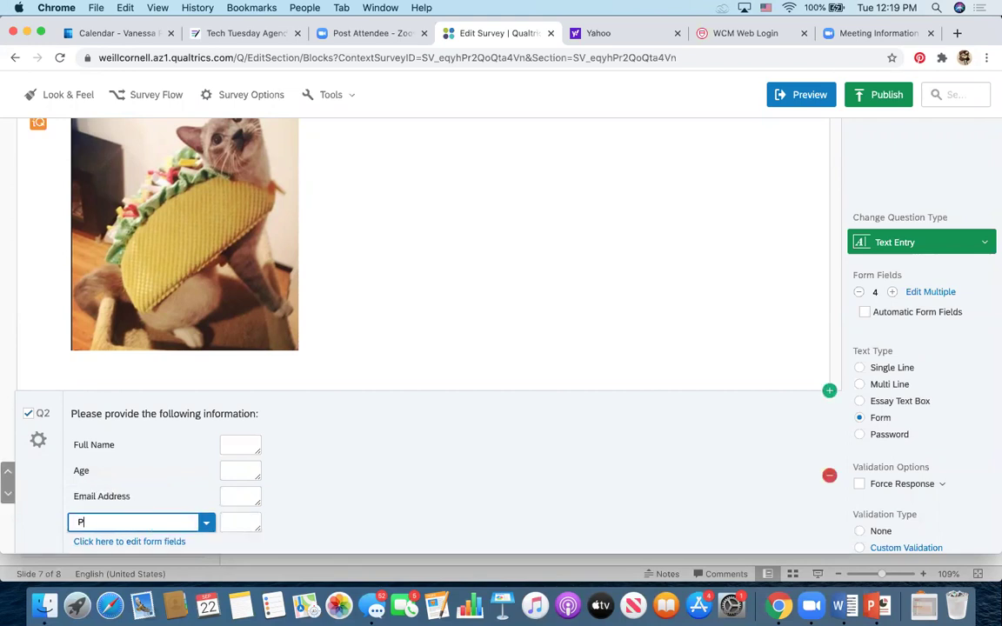
type("hone Number")
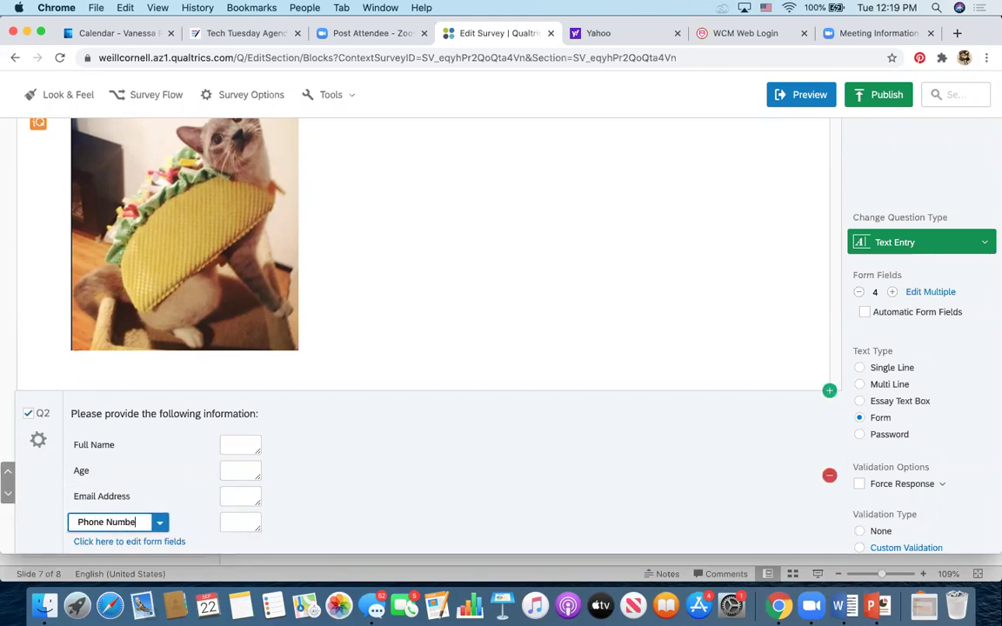
left_click(235, 507)
Widen the answer boxes of all four Q2 form fields to the same length, roughly four times their default width
scroll(221, 448, "down", 2)
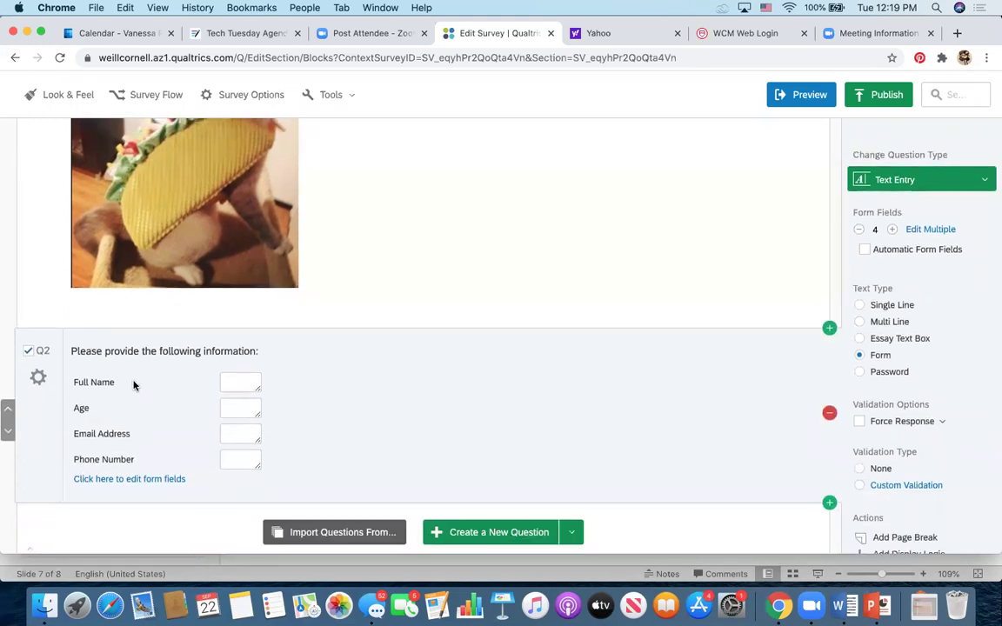
left_click_drag(257, 389, 394, 392)
left_click_drag(259, 415, 394, 415)
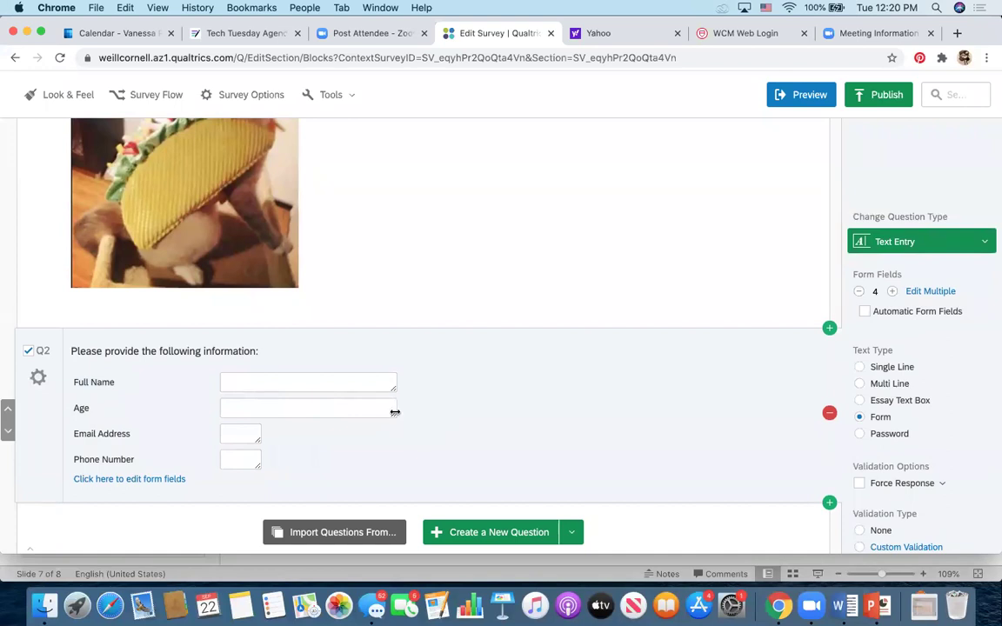
left_click_drag(261, 440, 395, 442)
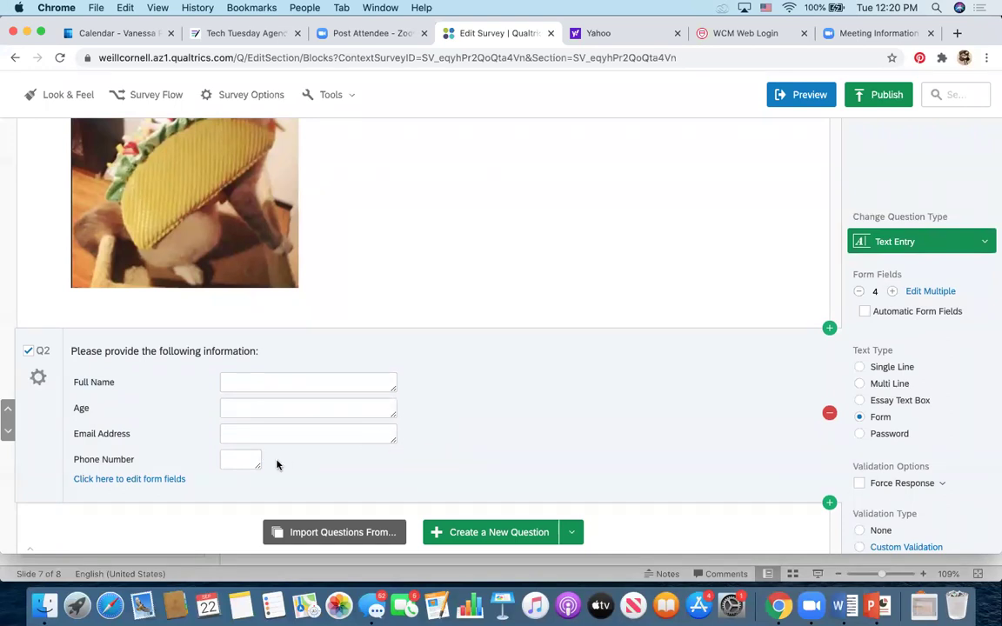
left_click_drag(254, 464, 393, 467)
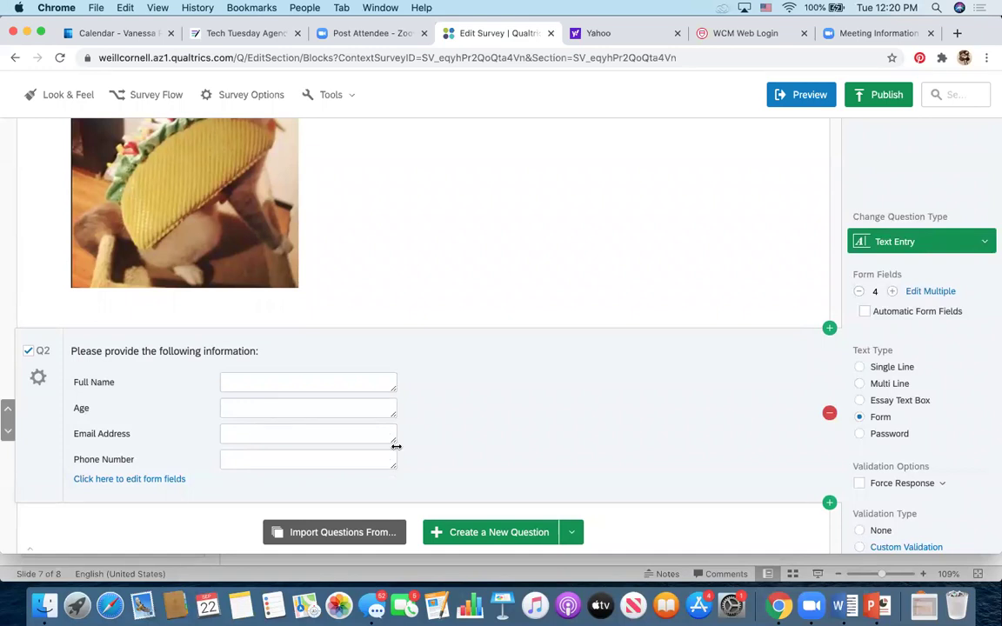
Turn on Force Response for Q2 so that respondents must answer the form
scroll(396, 446, "down", 1)
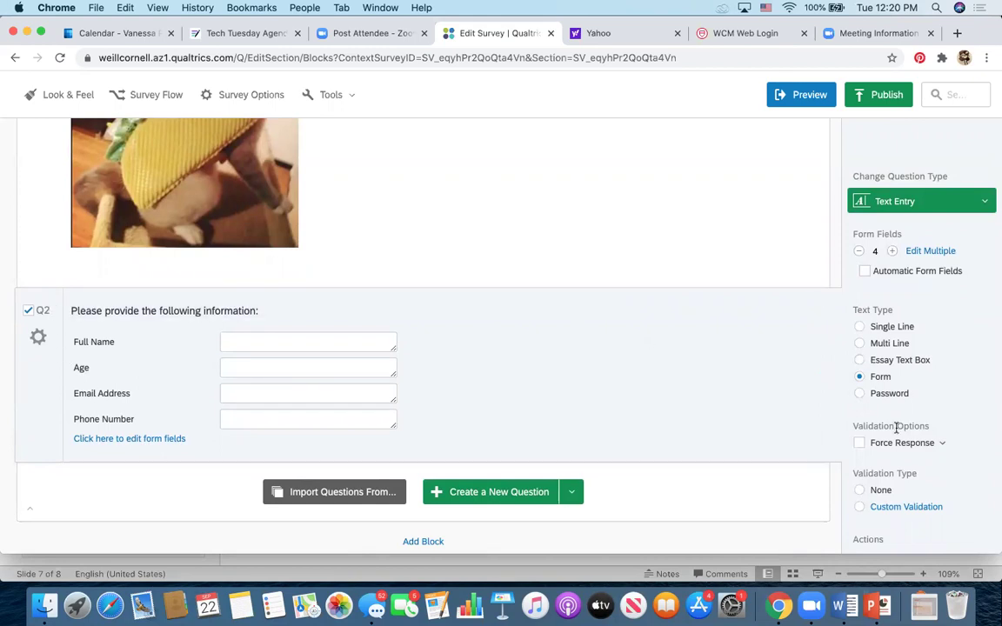
scroll(874, 410, "down", 1)
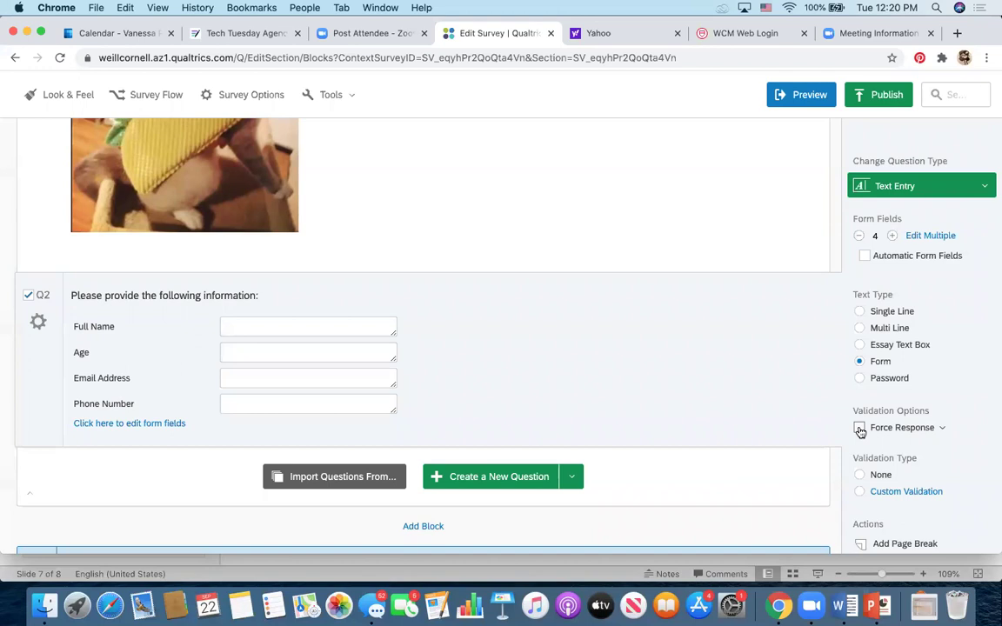
left_click(860, 429)
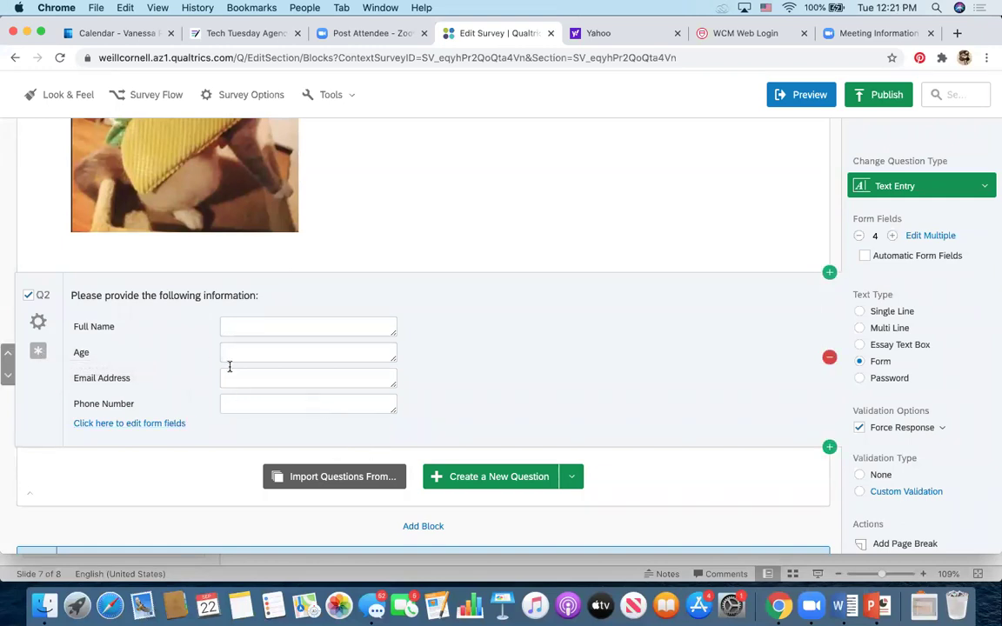
left_click(123, 383)
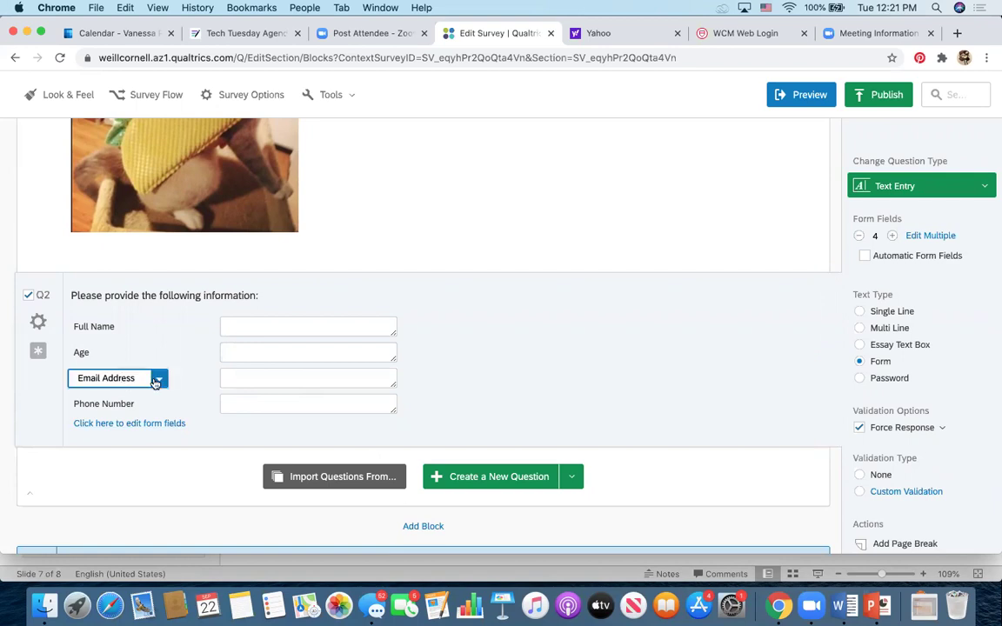
left_click(232, 376)
left_click(161, 399)
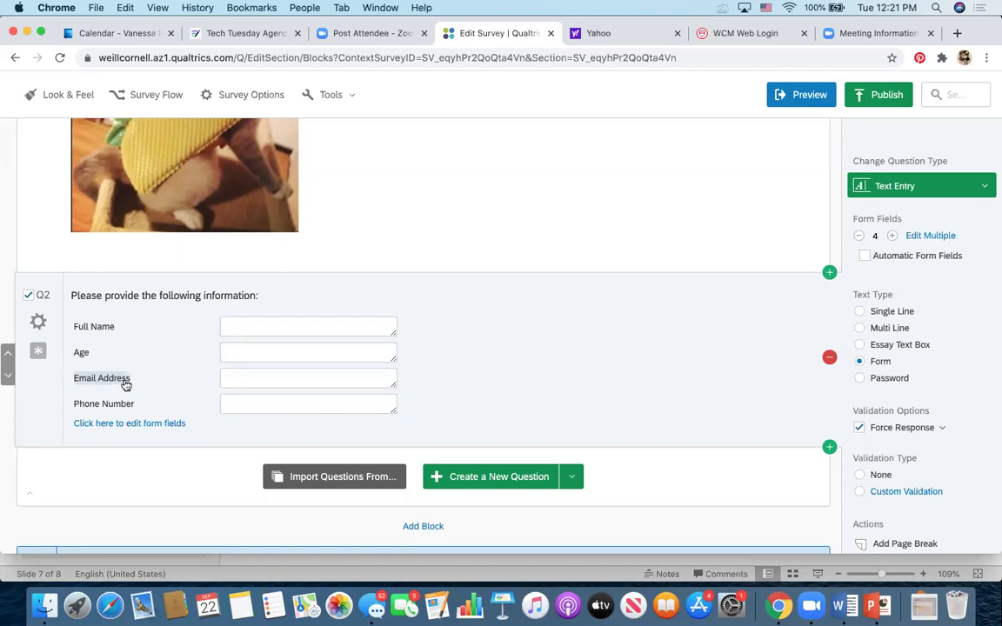
left_click(125, 383)
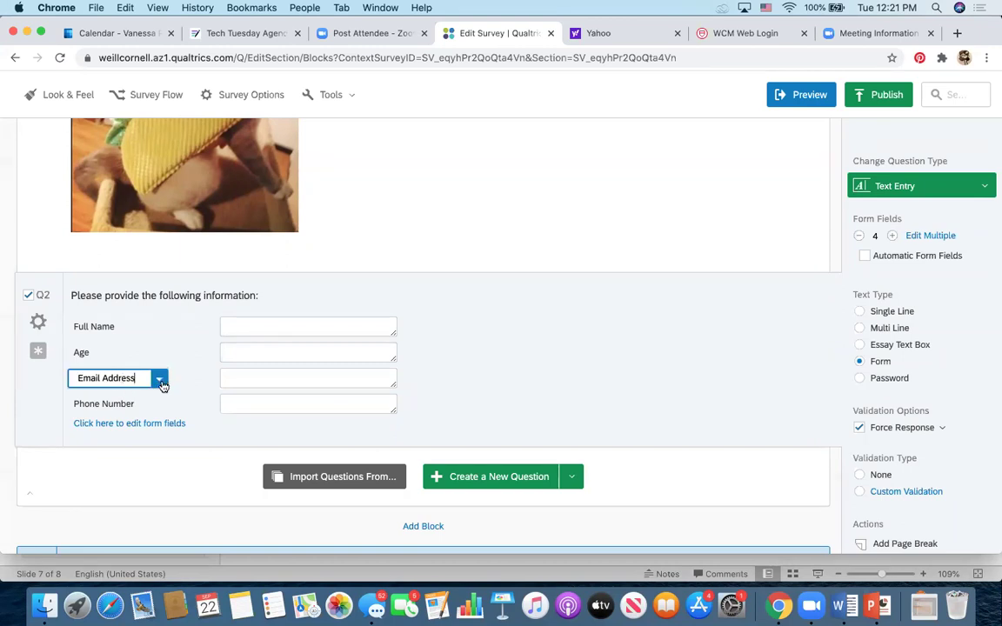
left_click(161, 382)
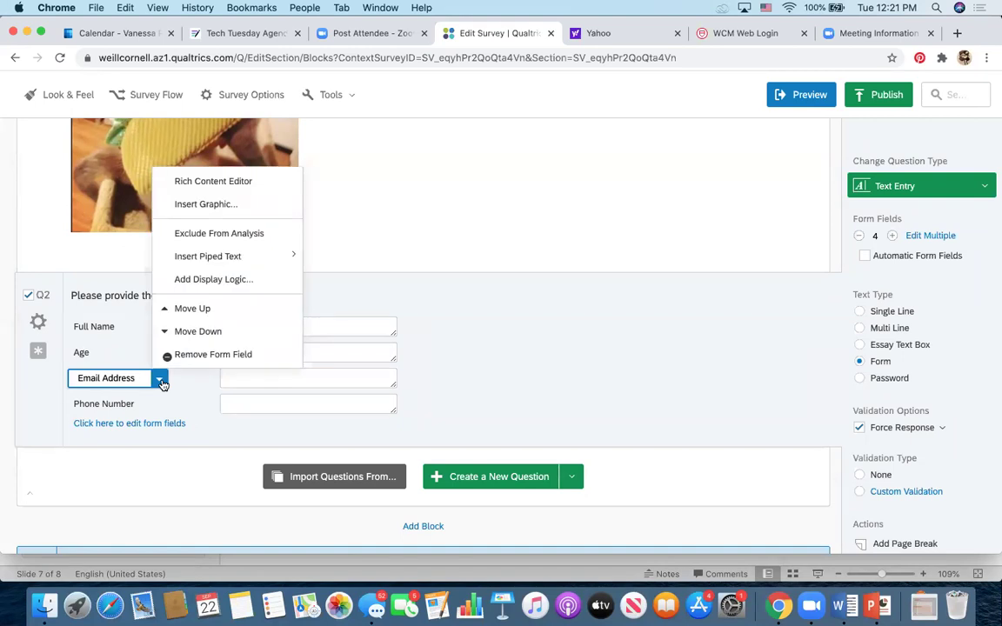
mouse_move(222, 261)
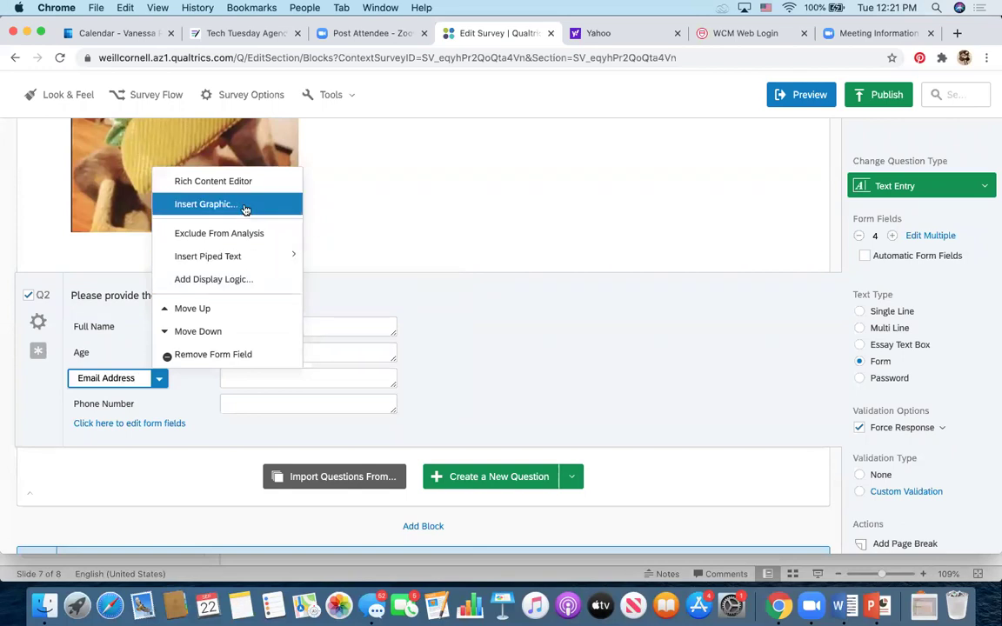
left_click(238, 280)
left_click(735, 377)
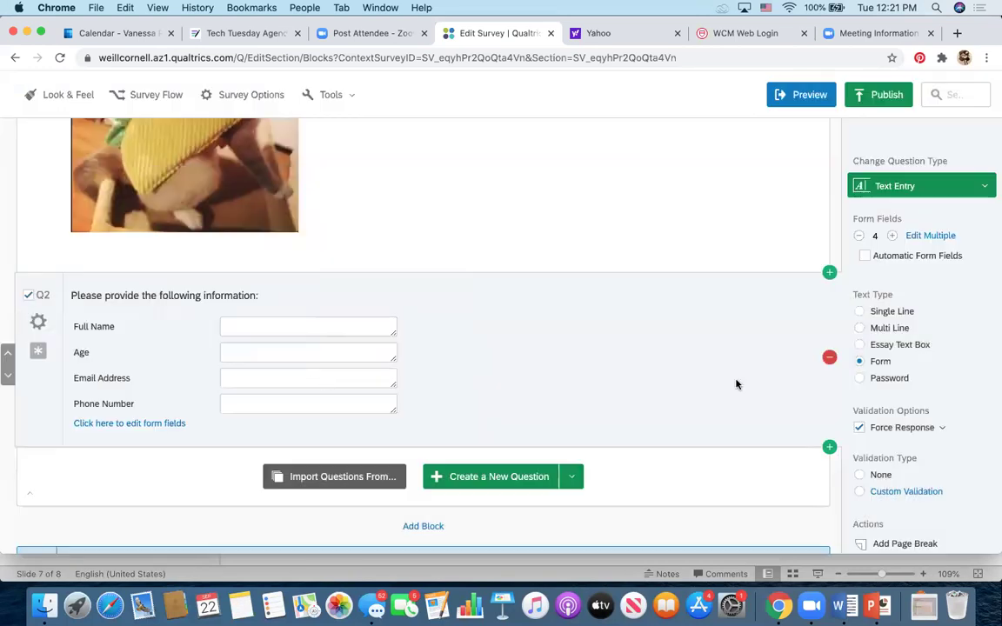
Open Q2's form fields for editing and set the Email Address field's validation to Valid Email Address
left_click(116, 425)
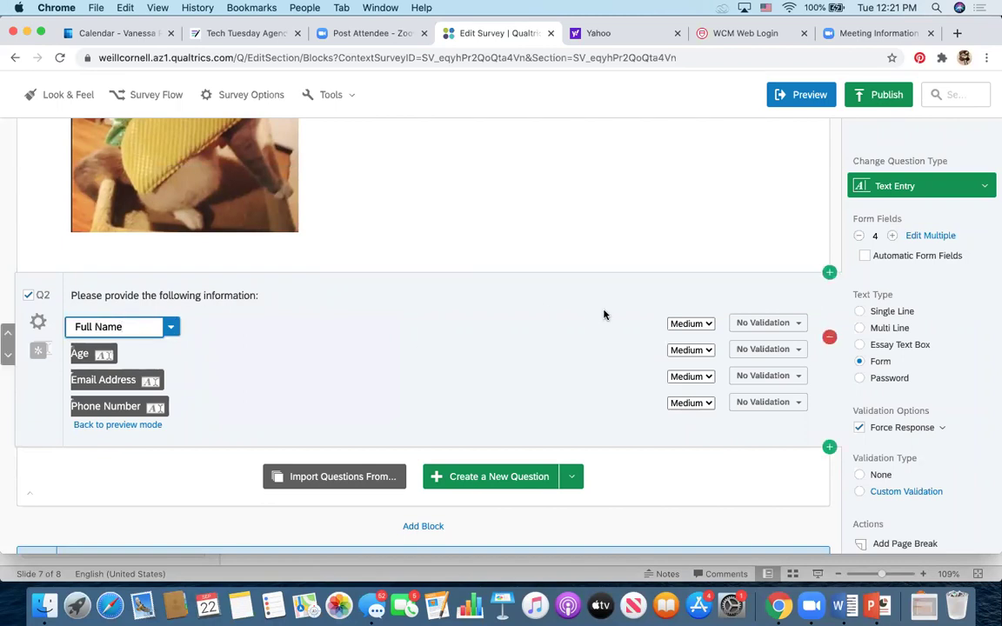
left_click(108, 380)
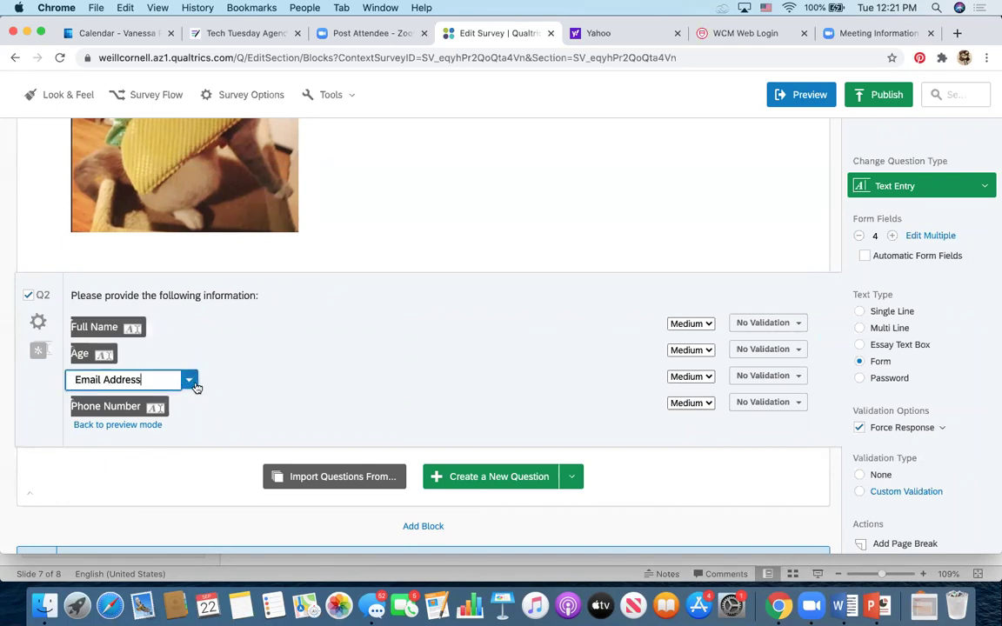
left_click(758, 380)
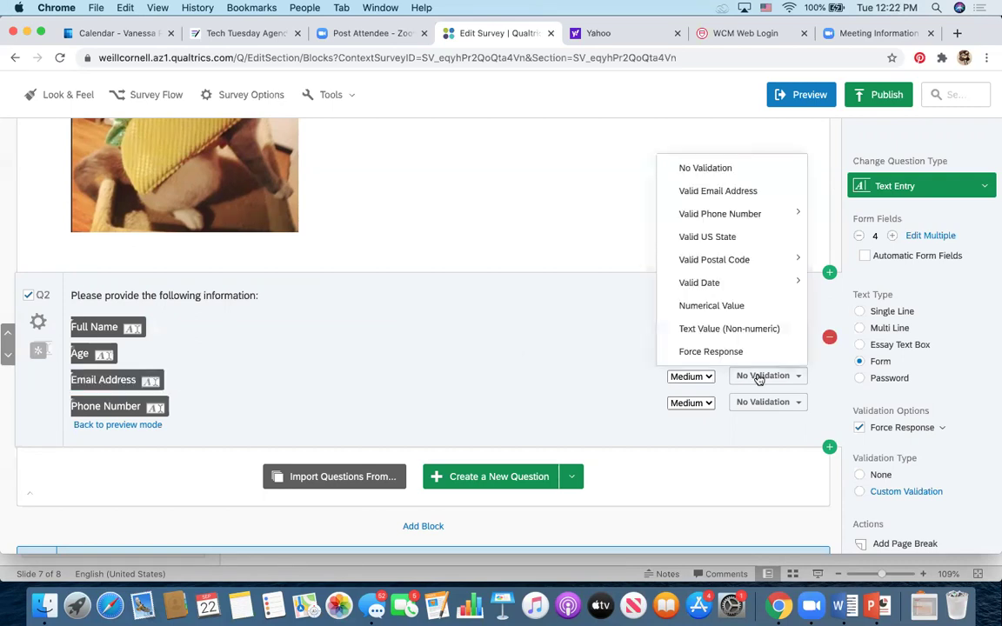
left_click(743, 193)
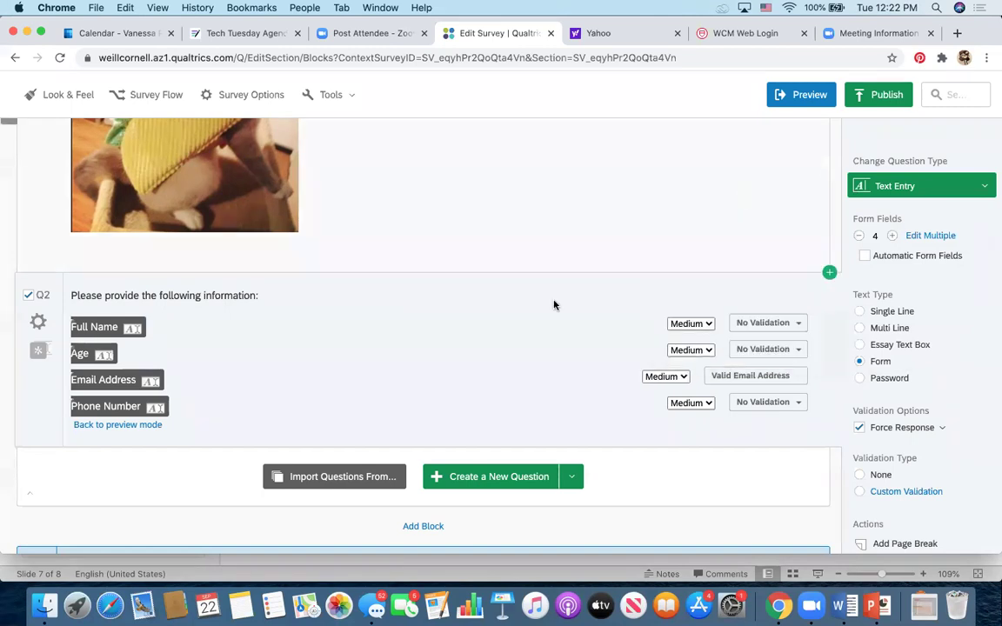
Set the validation of Q2's Phone Number field to US Phone Number
left_click(137, 406)
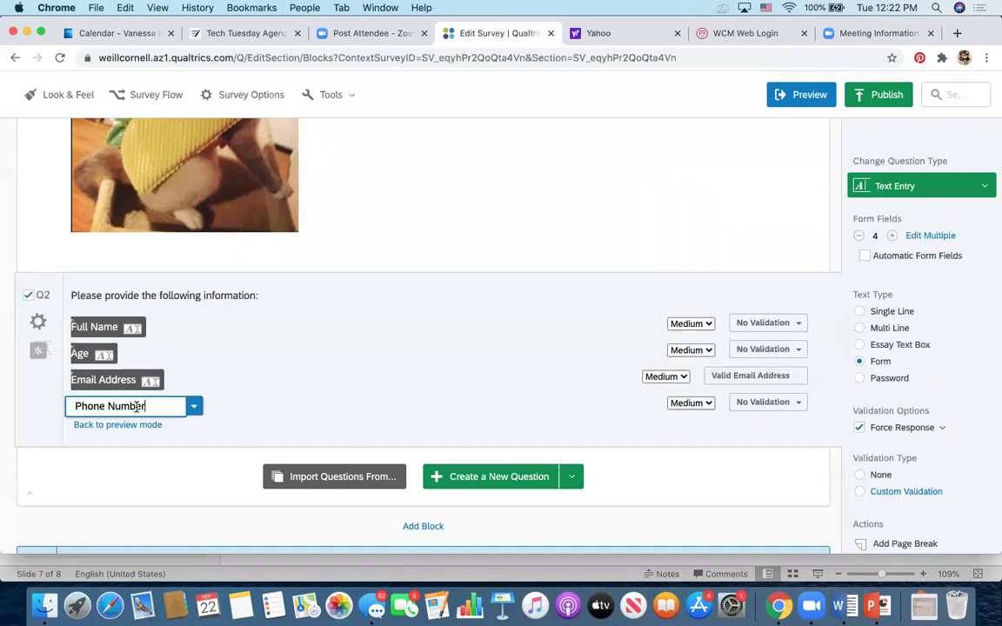
left_click(763, 404)
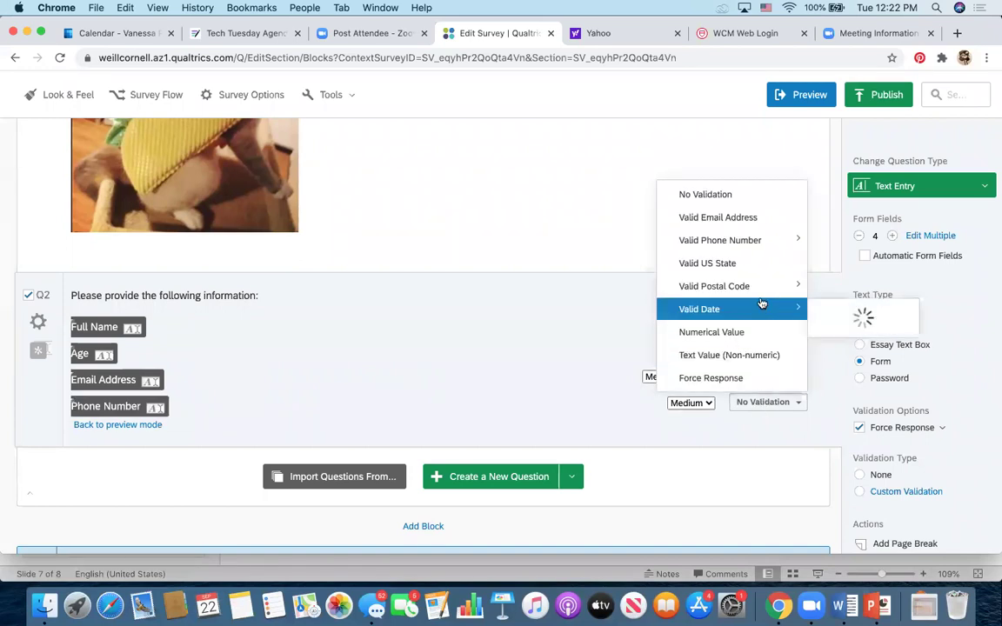
mouse_move(758, 238)
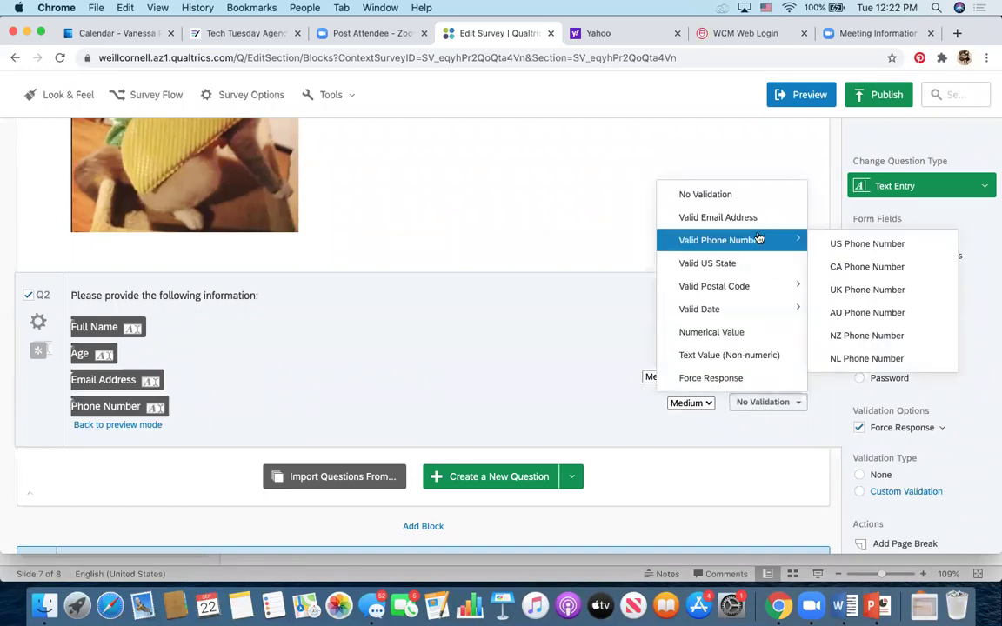
left_click(873, 243)
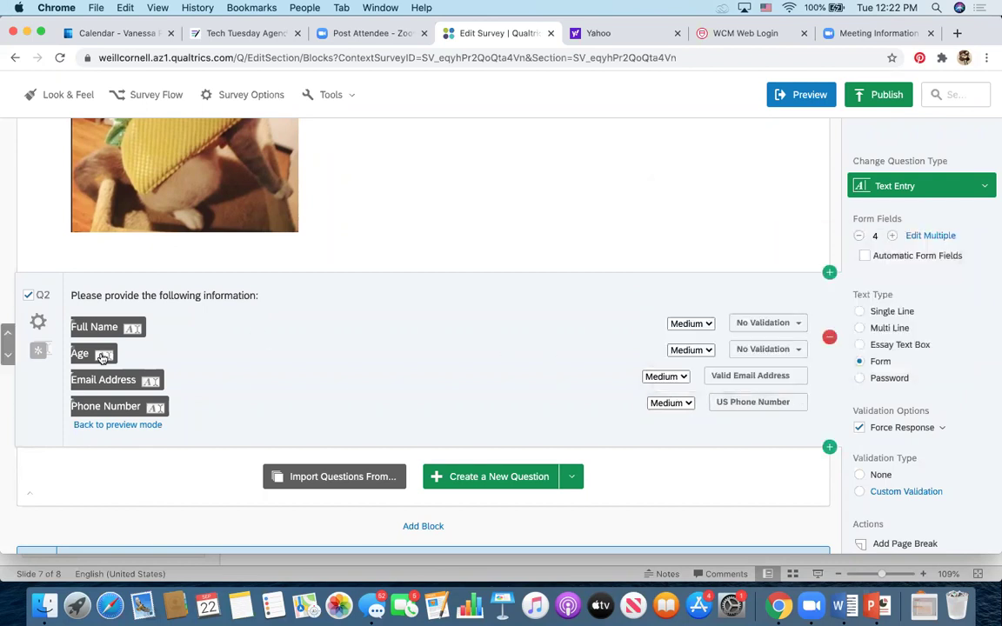
Set the validation of Q2's Age field to Numerical Value and return the form to preview mode
left_click(766, 349)
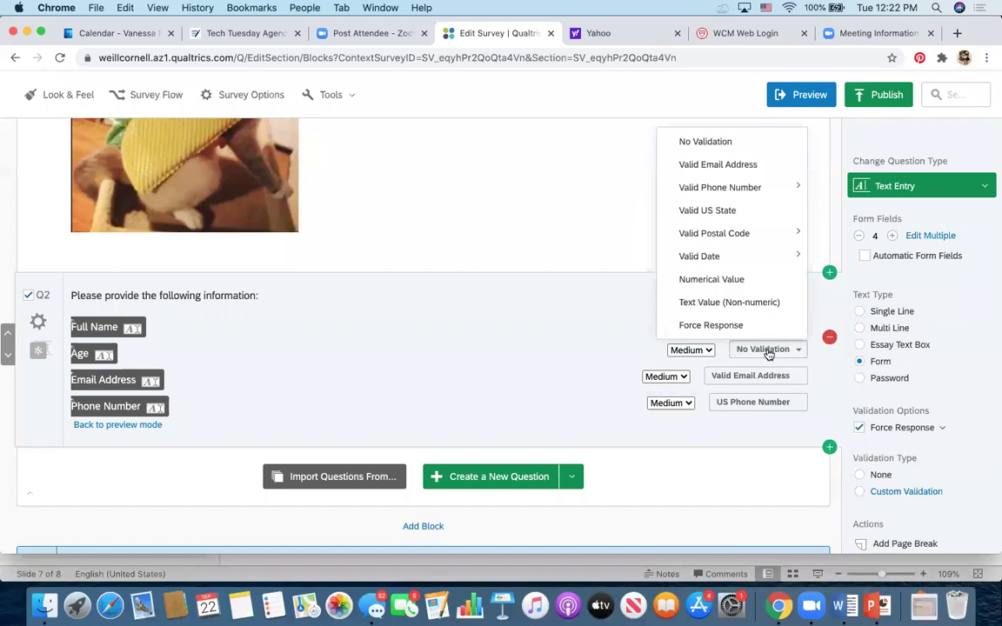
left_click(744, 278)
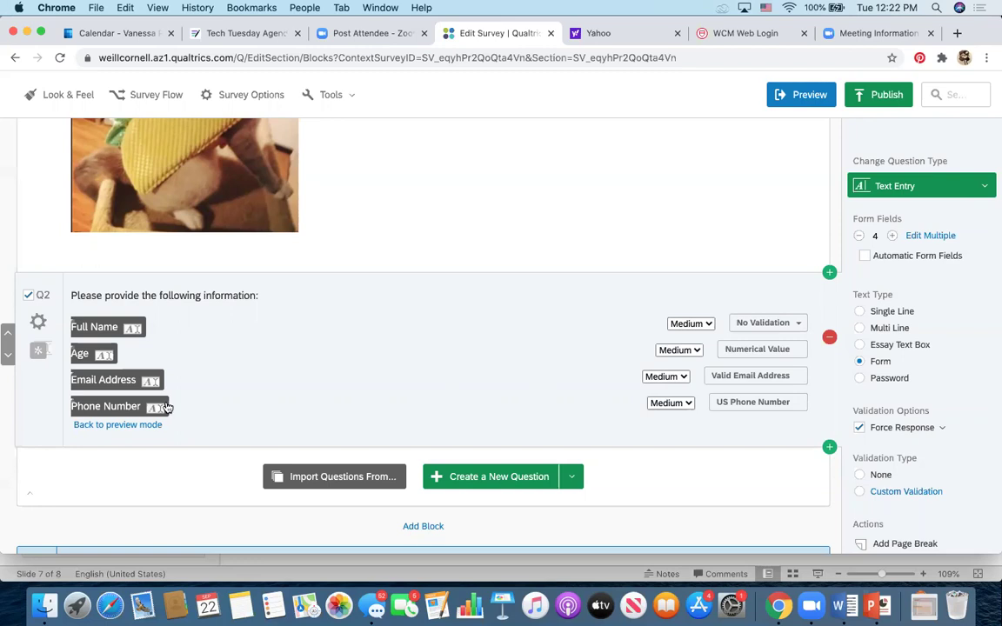
left_click(126, 426)
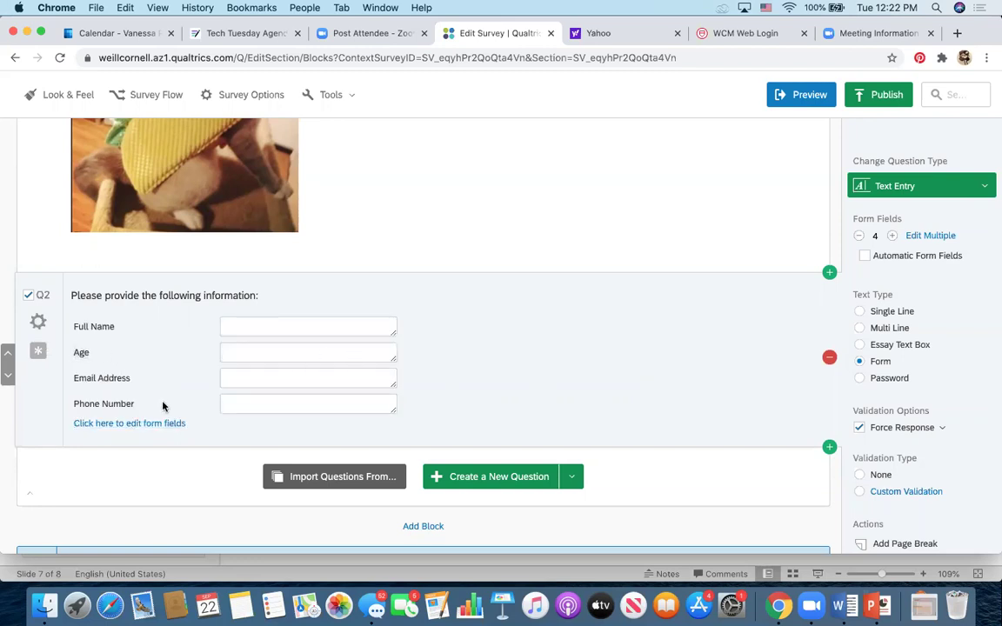
Create a new question below Q2 with the text "Do you currently have any pets at home?"
left_click(480, 477)
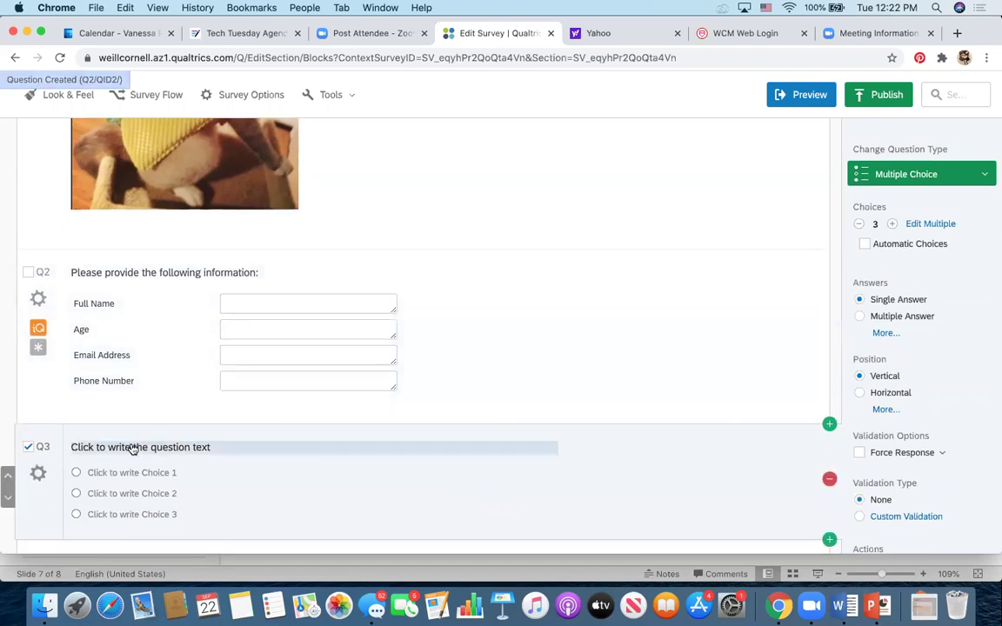
left_click(132, 447)
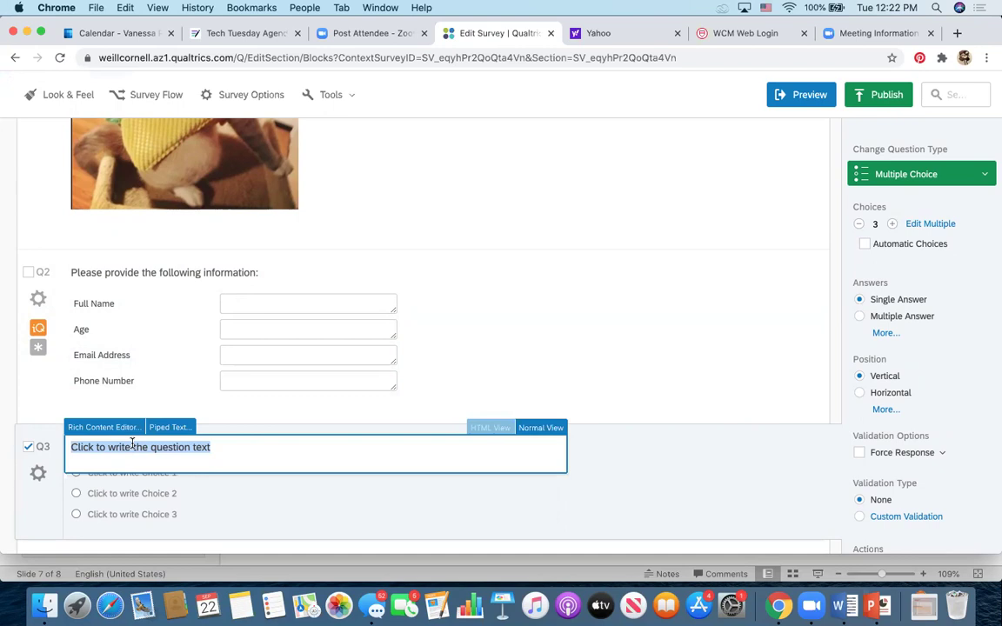
type("Do you have ")
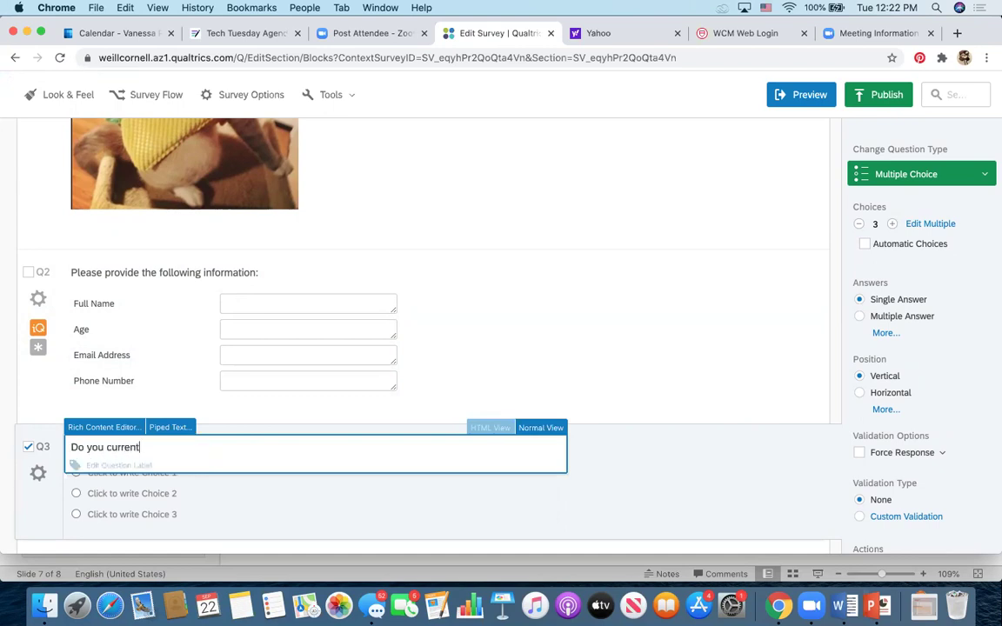
type("have any pets at home?")
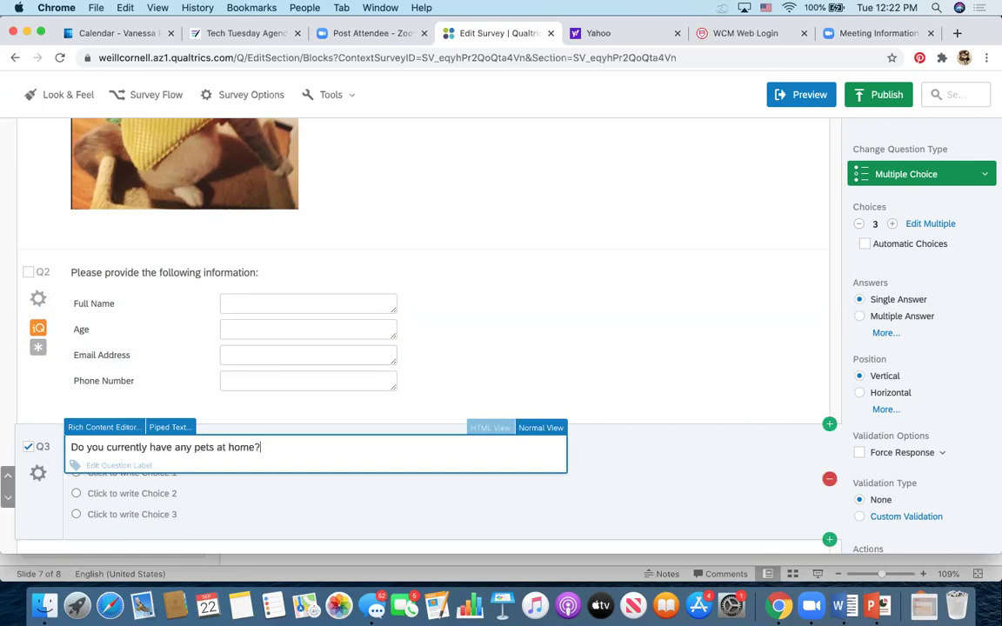
left_click(416, 539)
Give Q3 the automatic Yes - No choices and reduce them to the two choices Yes and No
scroll(126, 474, "down", 2)
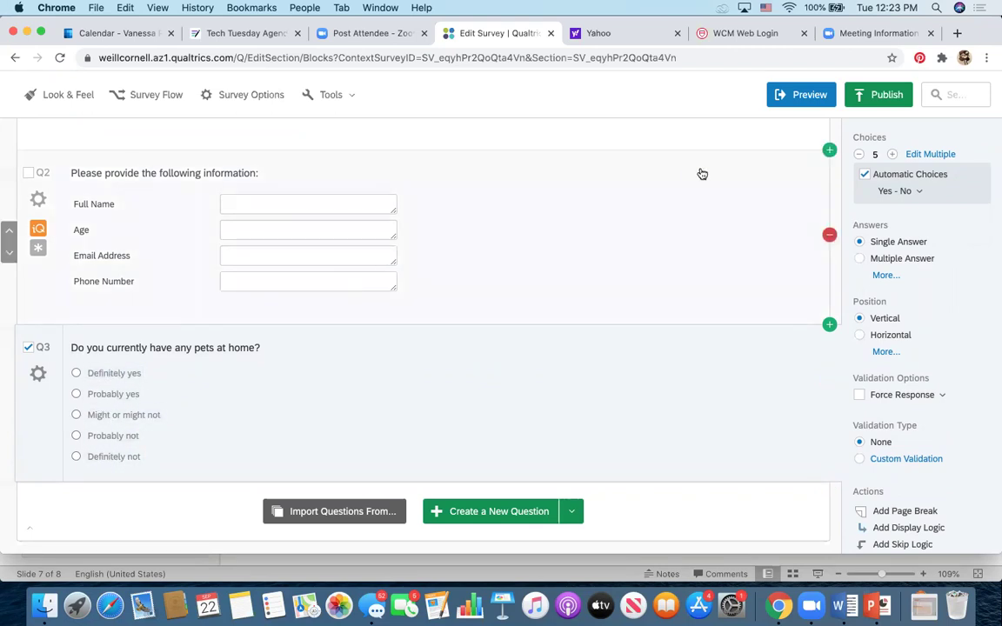
left_click(859, 158)
left_click(859, 157)
left_click(859, 158)
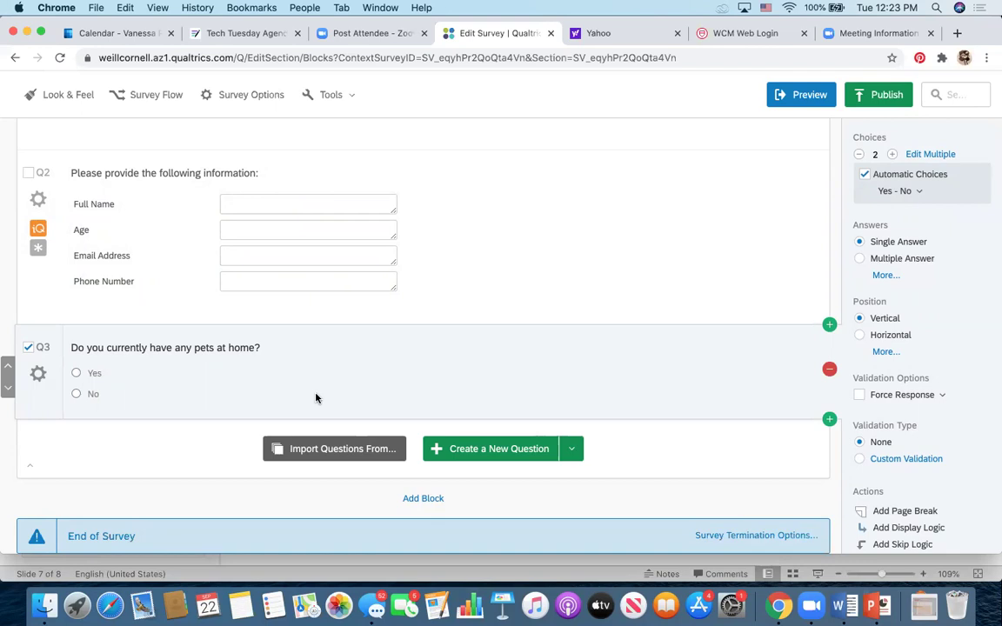
Create a new question below Q3 with the text "Which types of pets do you have at home? Please select all that apply."
left_click(474, 448)
left_click(182, 442)
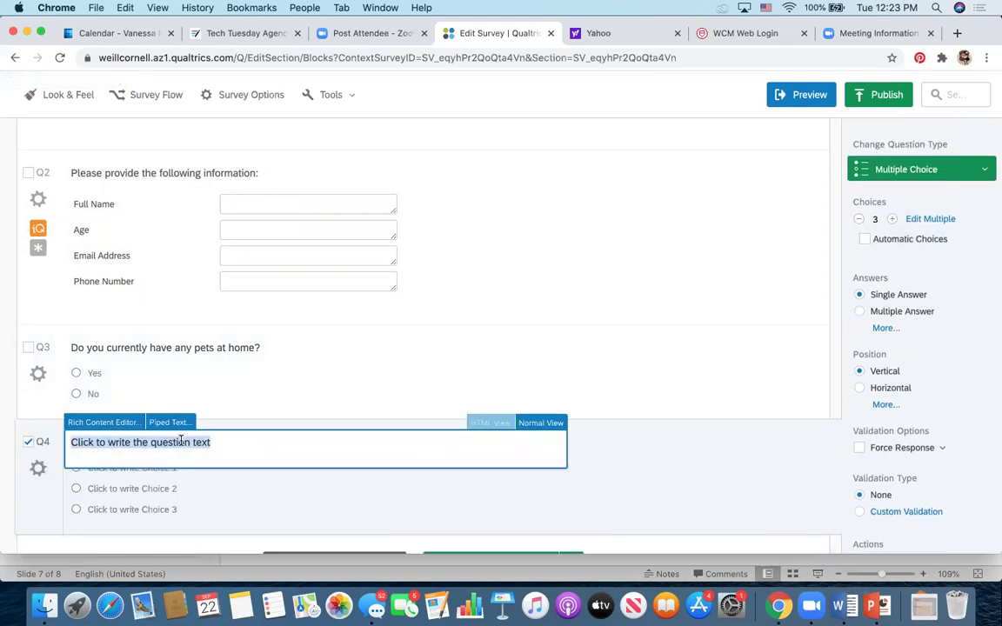
type("Which types of pets do ")
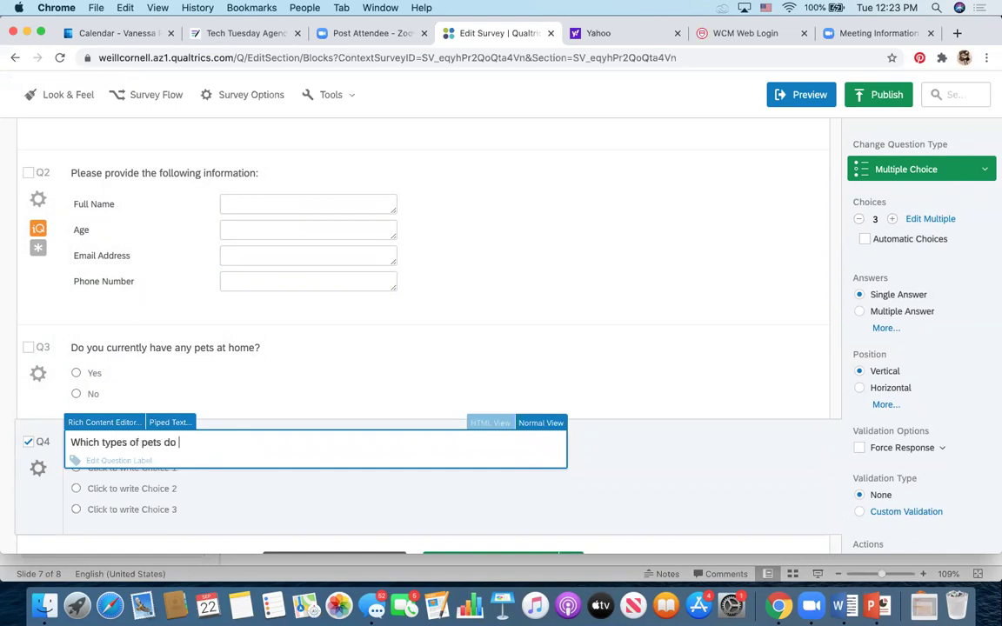
type("you have at home? Please select all that apply")
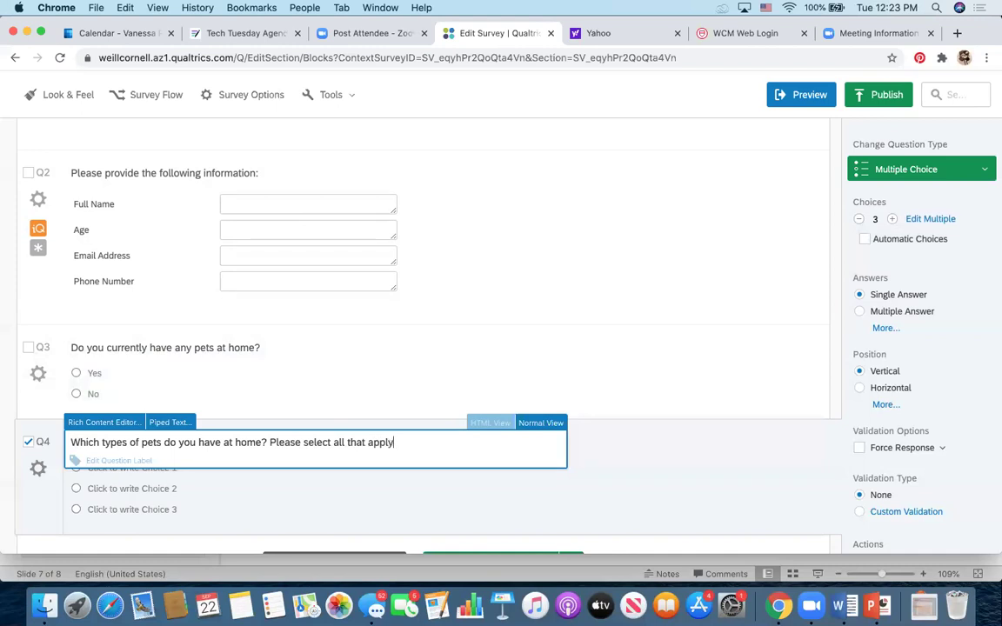
type(".")
left_click(302, 496)
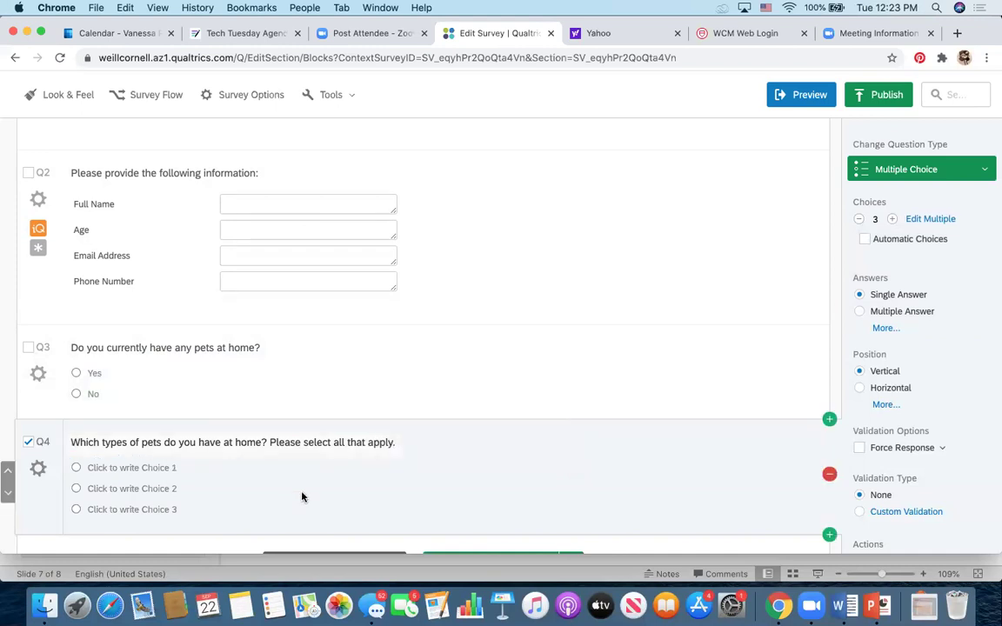
Enter "Dog", "Cat", "Bird" and "Other" as the four answer choices of Q4
left_click(120, 472)
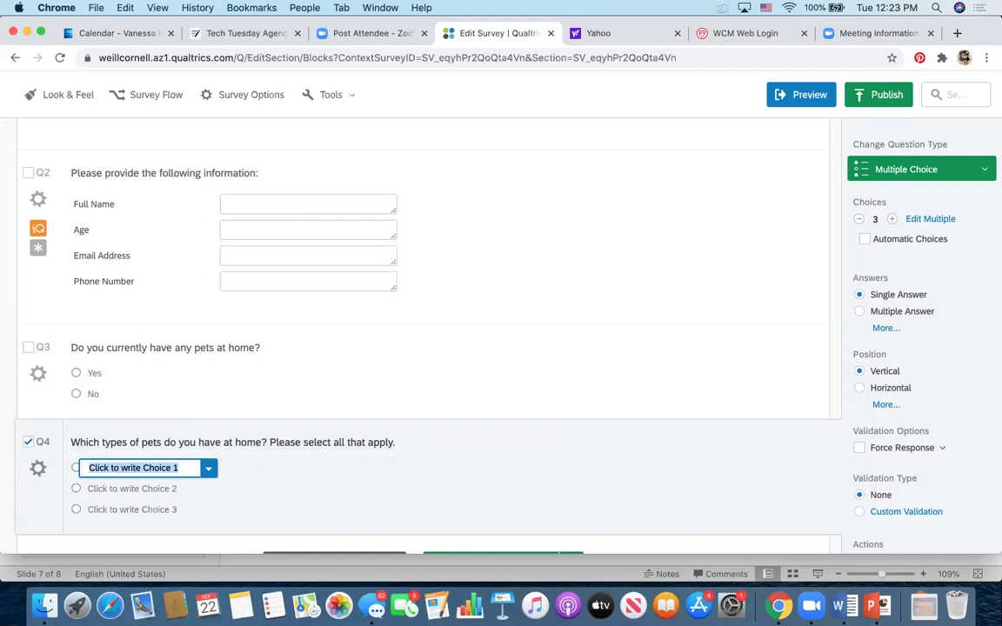
type("Dog")
key("Return")
type("Cat")
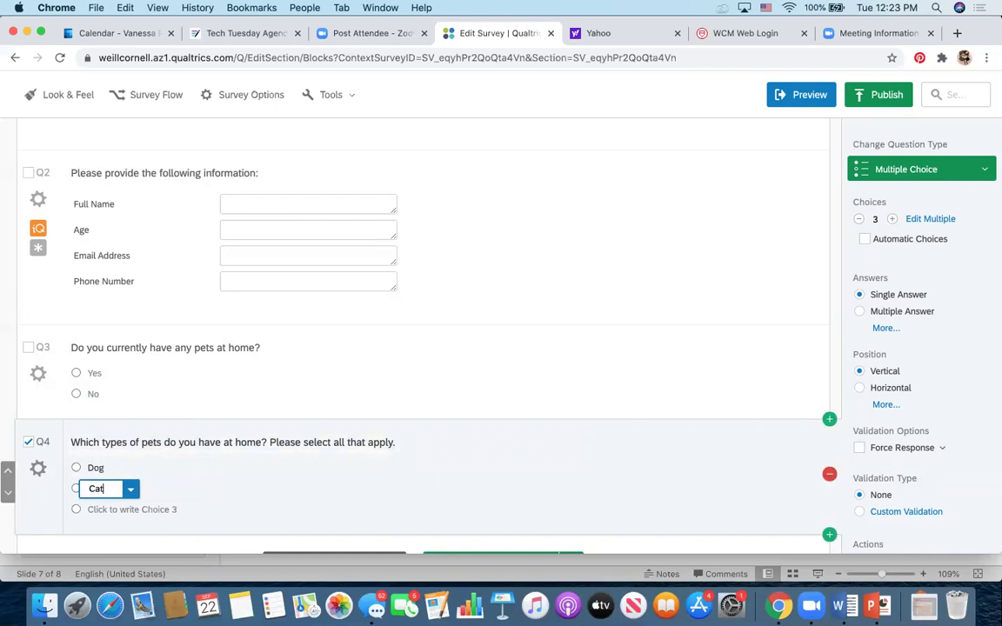
key("Return")
type("Bird")
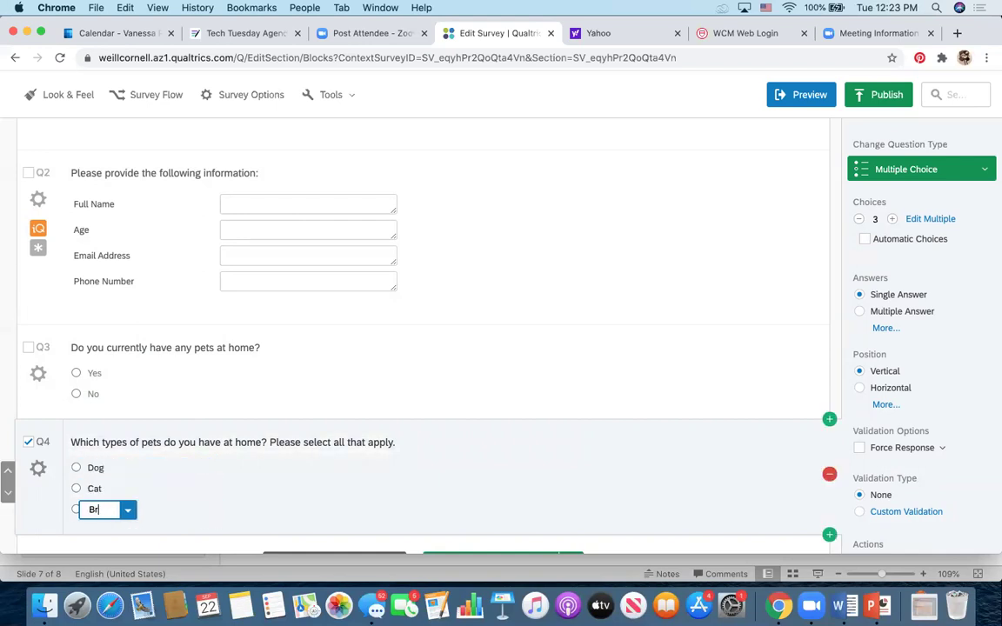
key("Return")
type("Other")
left_click(183, 486)
scroll(184, 486, "down", 2)
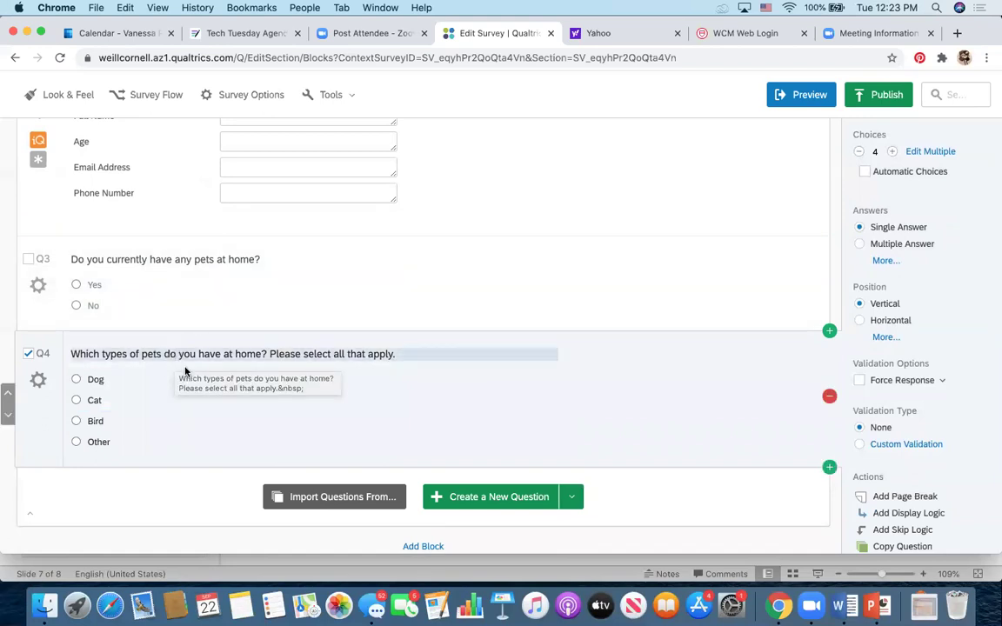
left_click(138, 352)
left_click(233, 408)
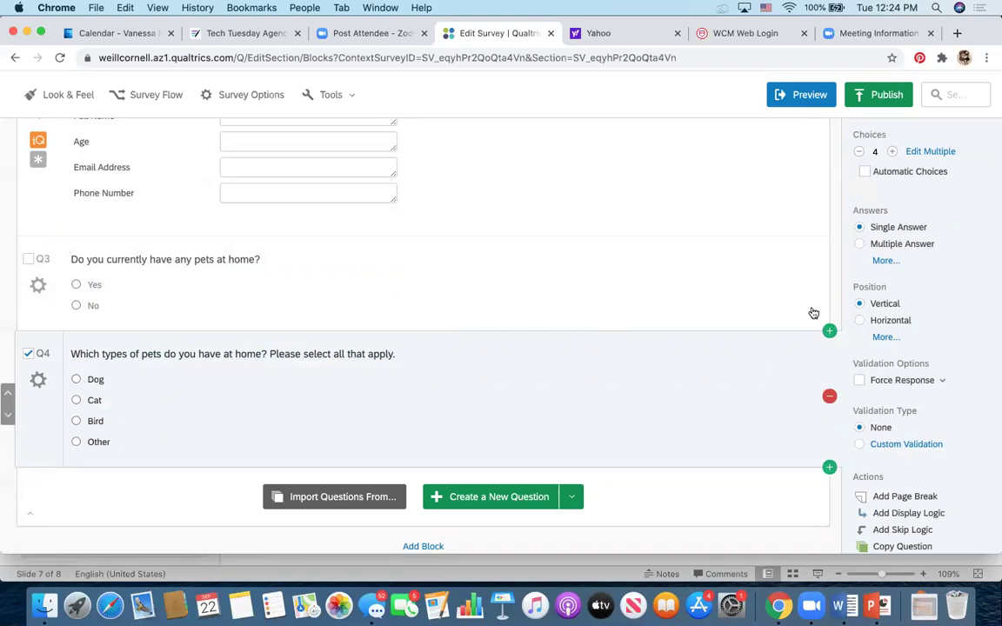
scroll(839, 252, "up", 1)
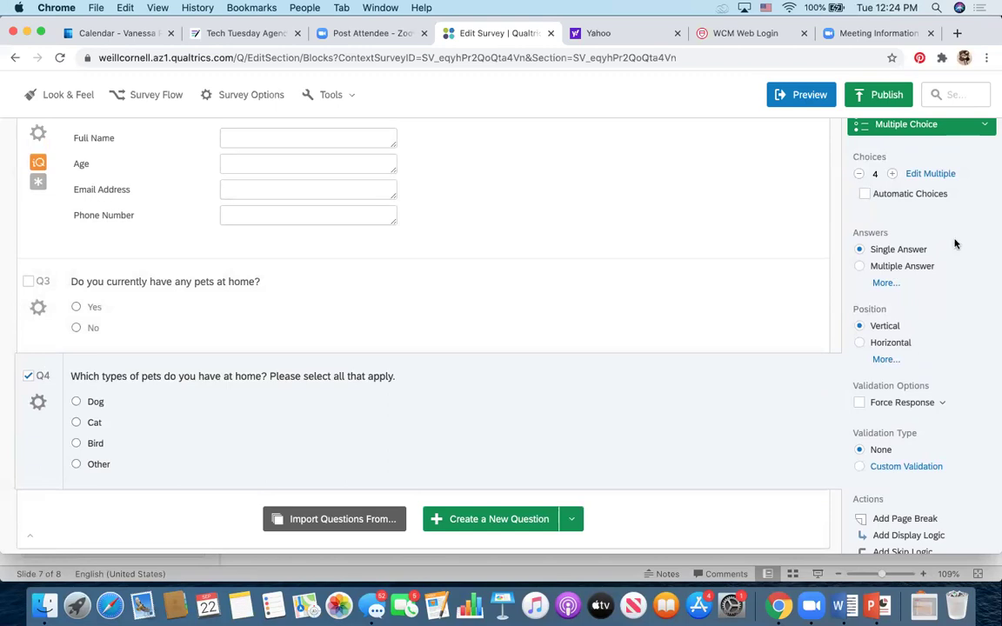
scroll(949, 248, "up", 1)
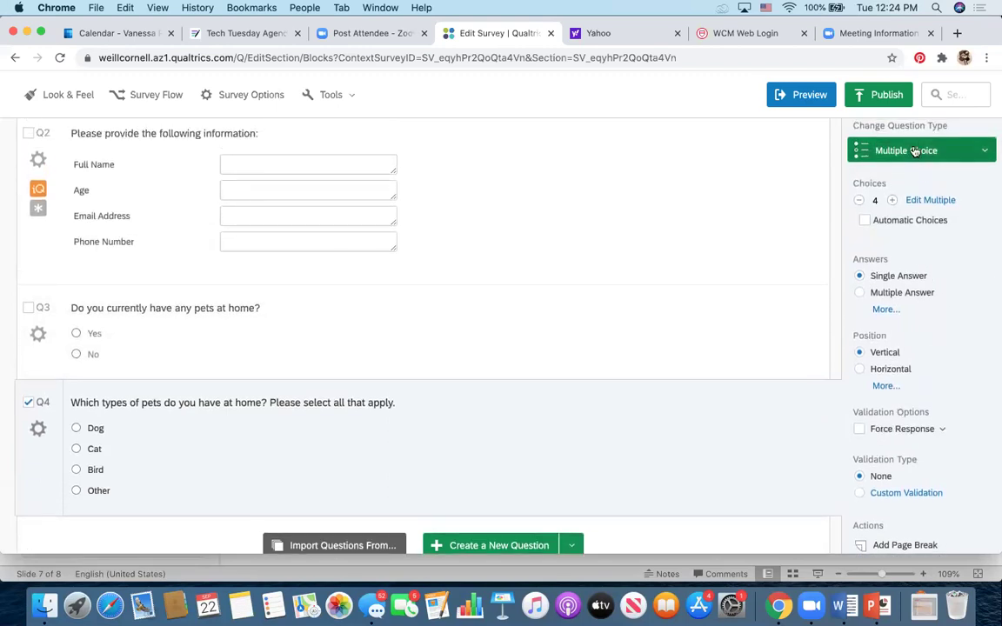
scroll(833, 348, "down", 2)
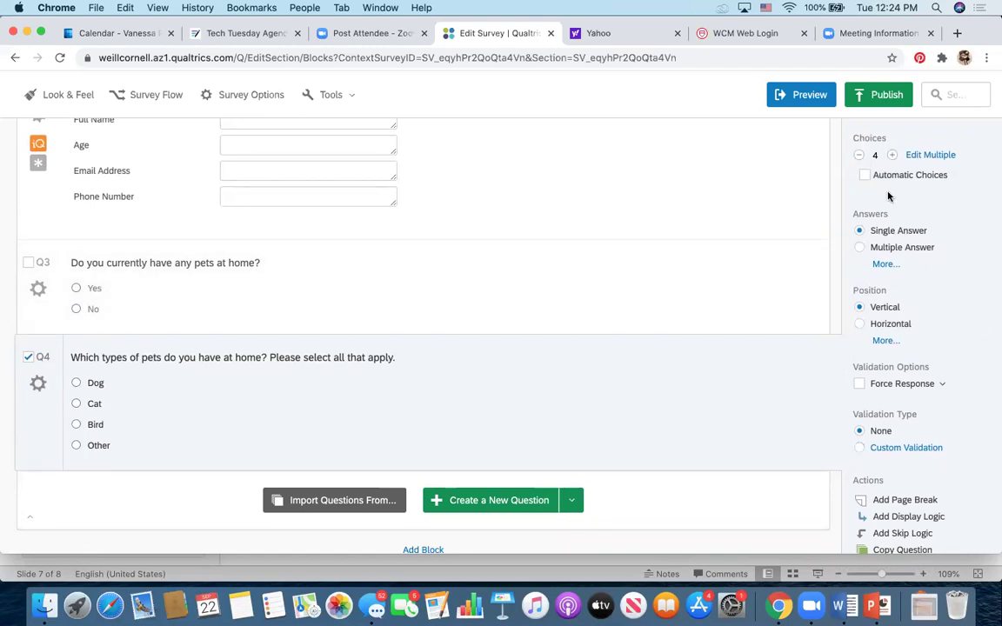
Set Q4 to accept multiple answers and allow text entry on its "Other" choice
left_click(883, 267)
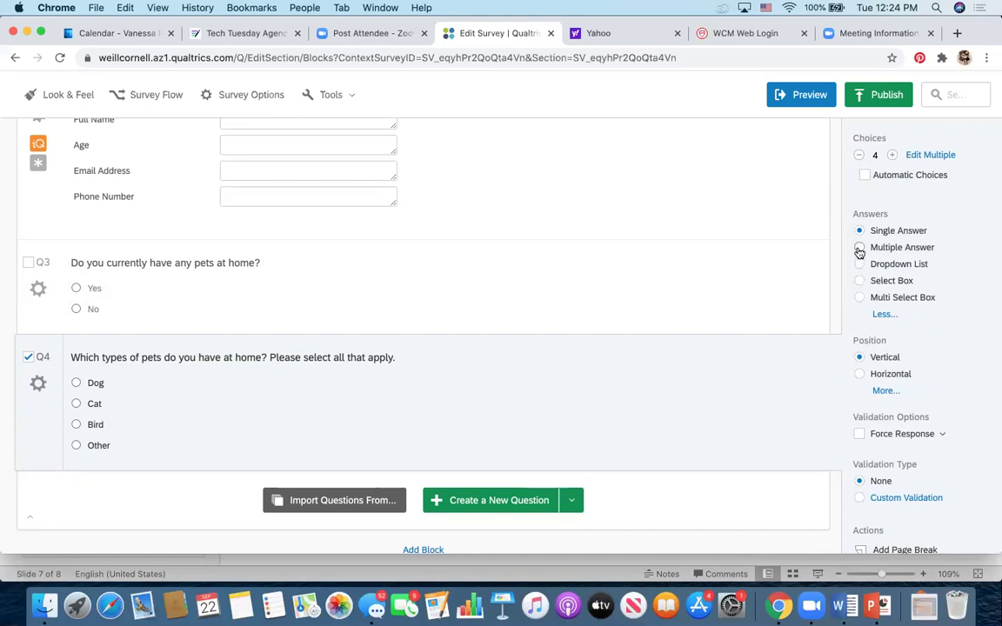
left_click(860, 249)
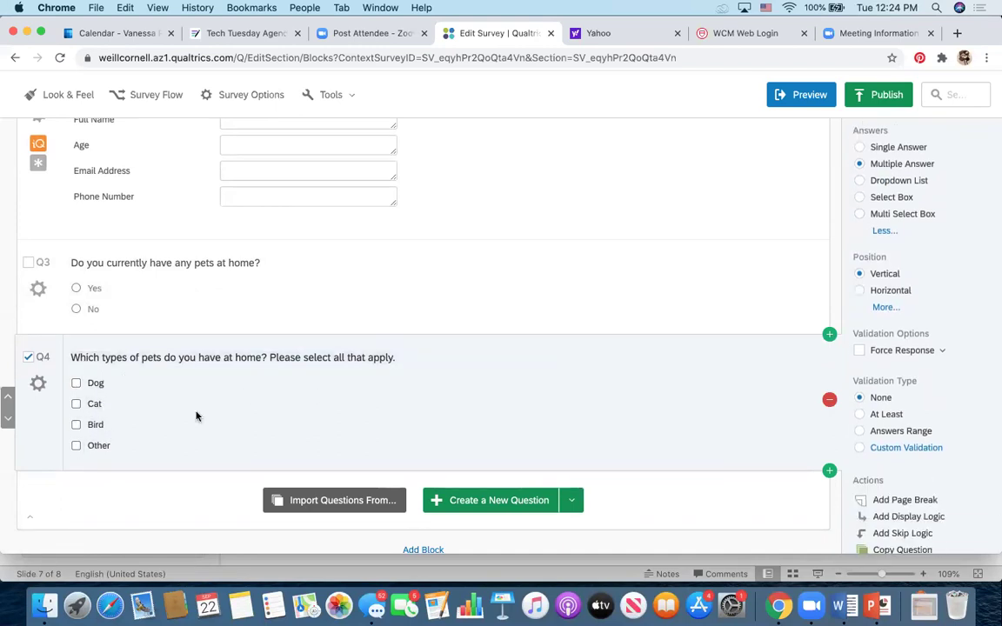
left_click(100, 446)
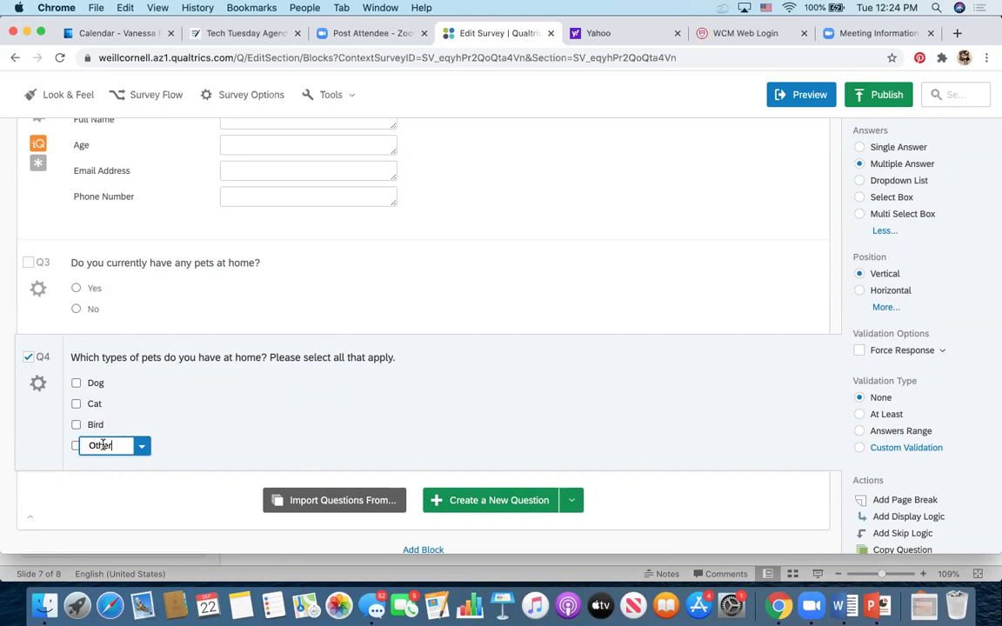
left_click(140, 446)
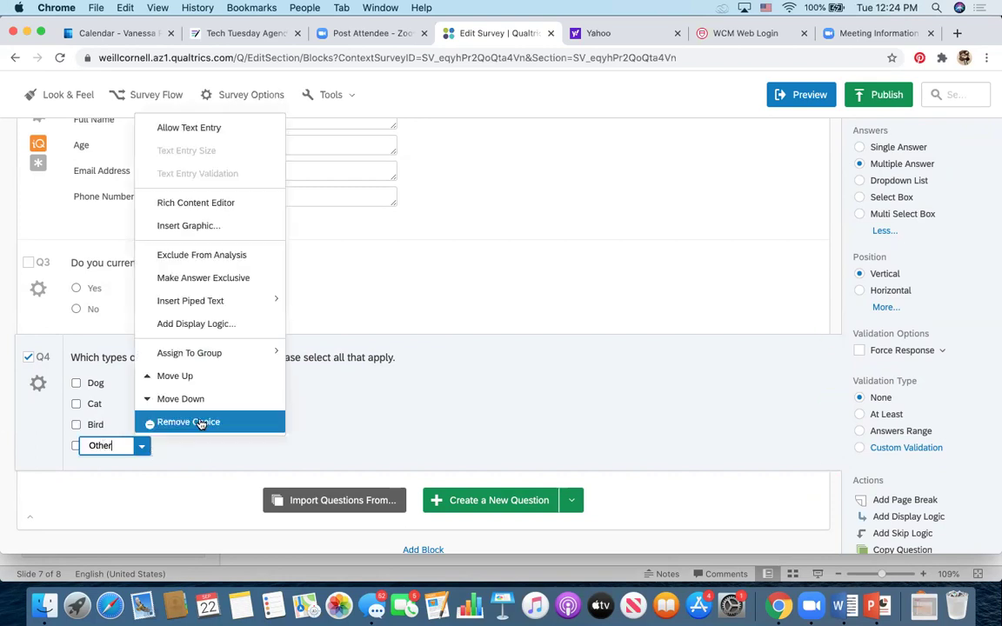
left_click(208, 133)
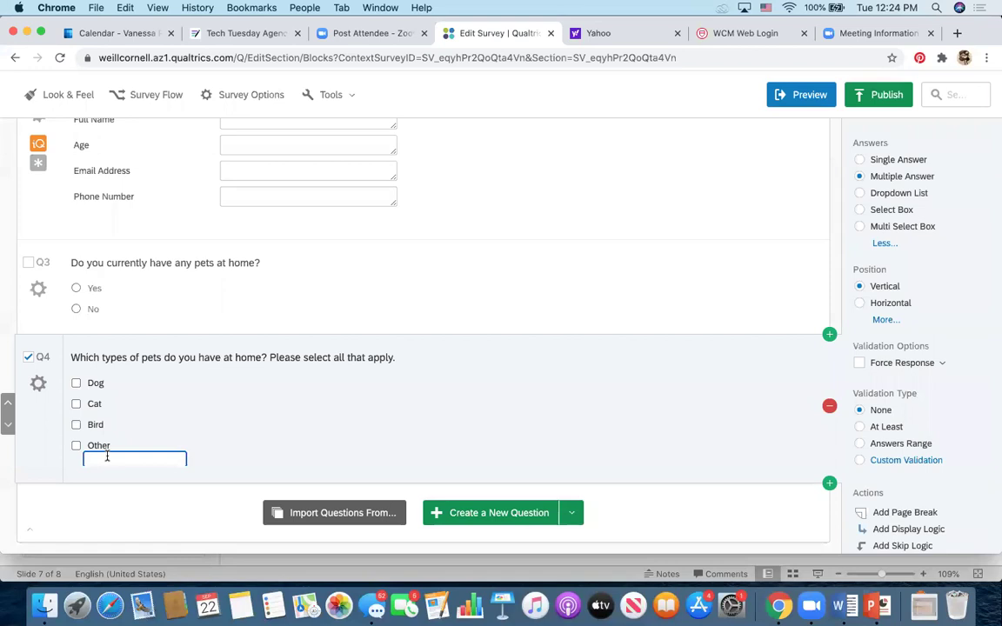
left_click(221, 390)
Add display logic to Q4 so it is shown only if "Yes" is selected for Q3, and save it
left_click(219, 300)
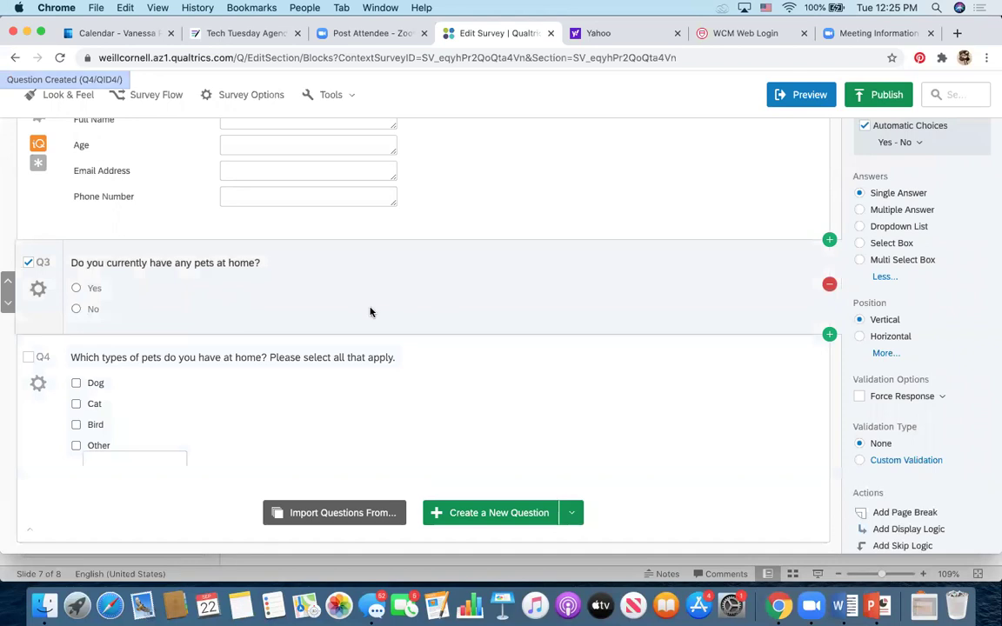
left_click(363, 381)
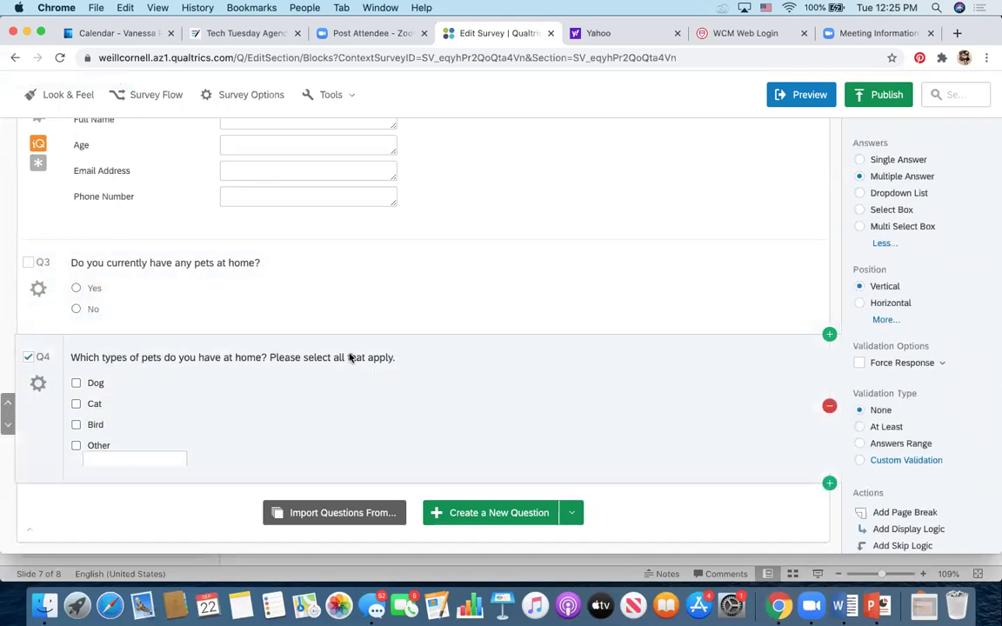
scroll(906, 433, "down", 1)
scroll(907, 433, "down", 2)
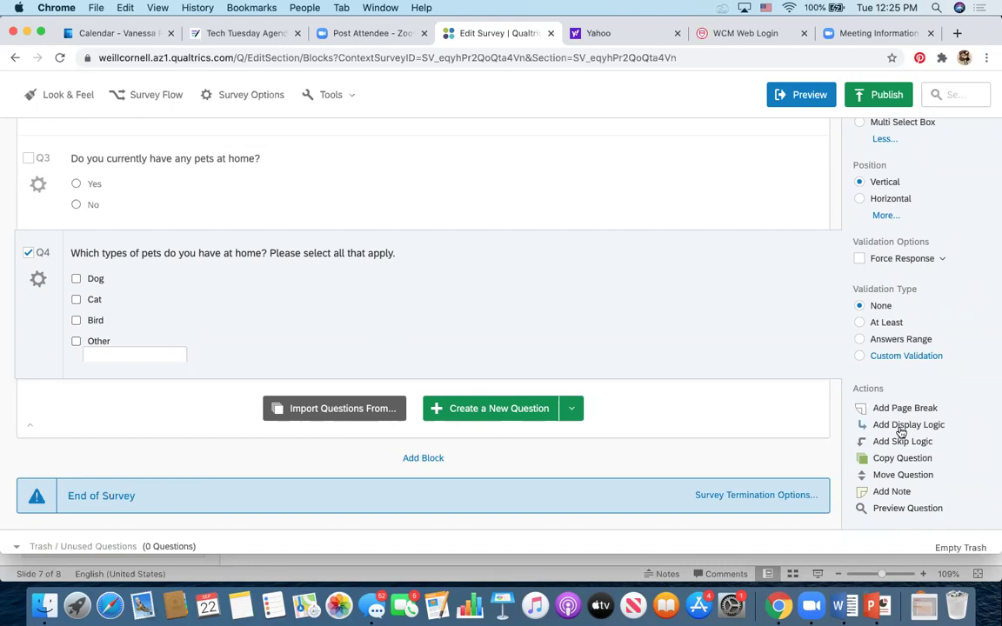
left_click(899, 426)
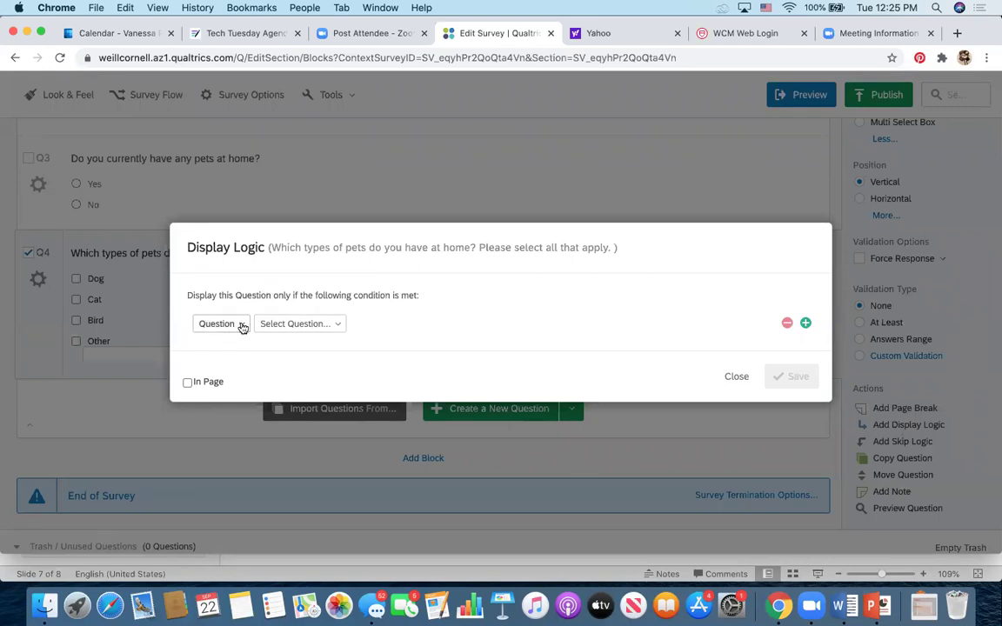
left_click(274, 328)
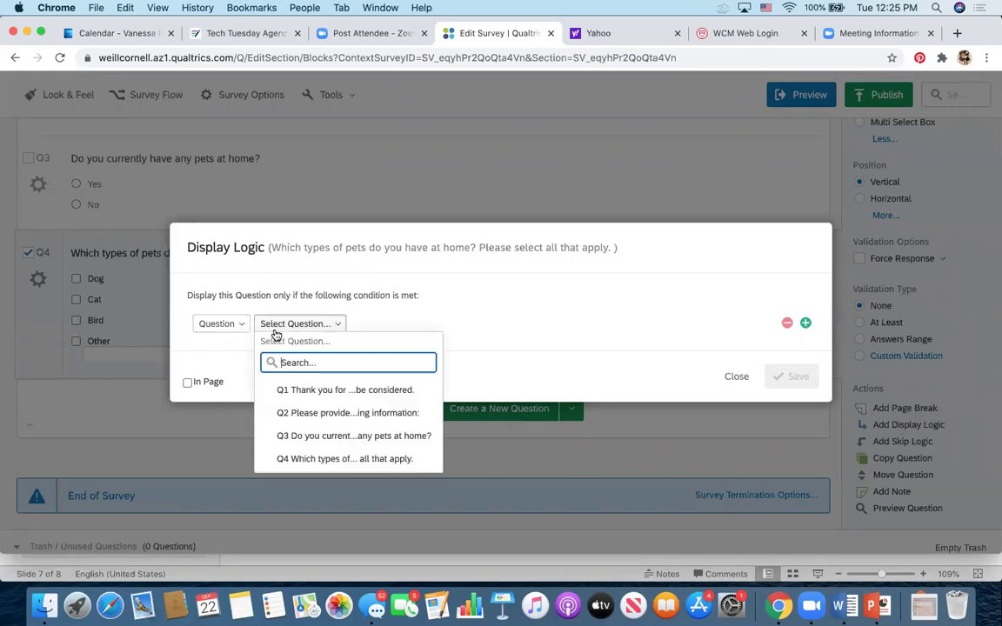
left_click(309, 434)
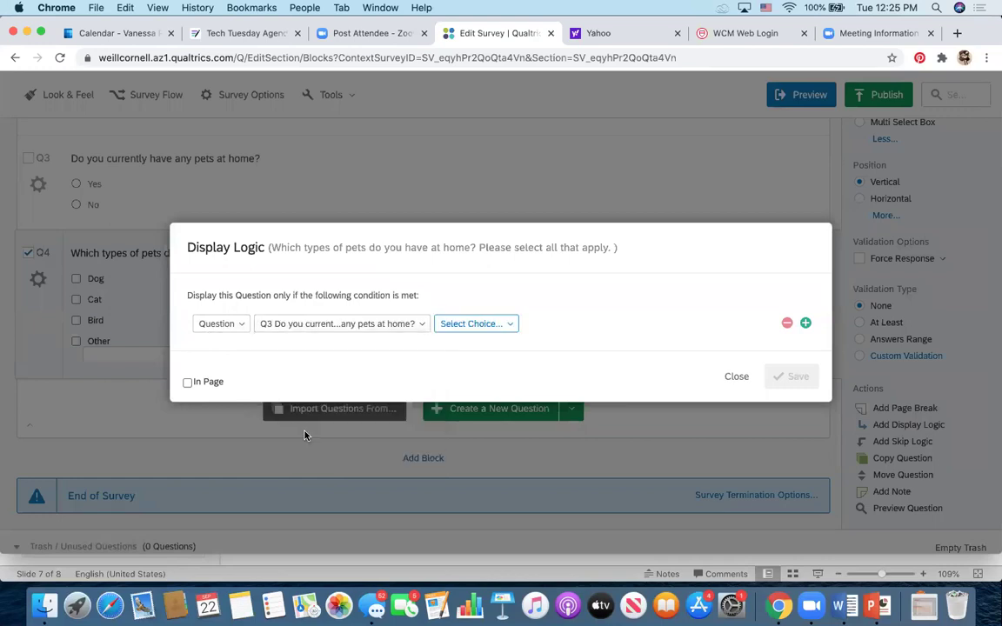
left_click(496, 329)
left_click(492, 387)
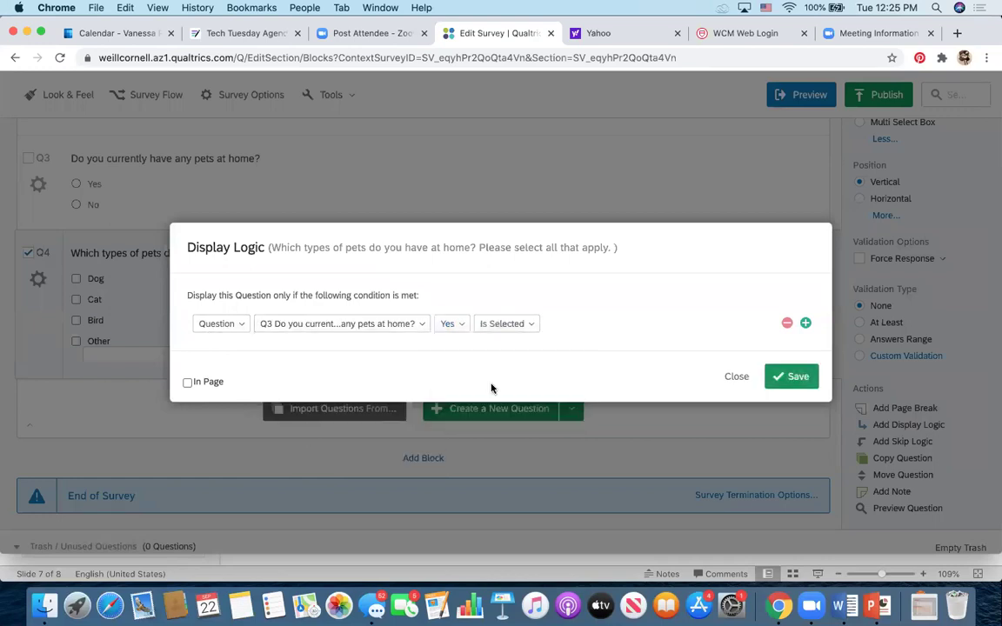
left_click(796, 380)
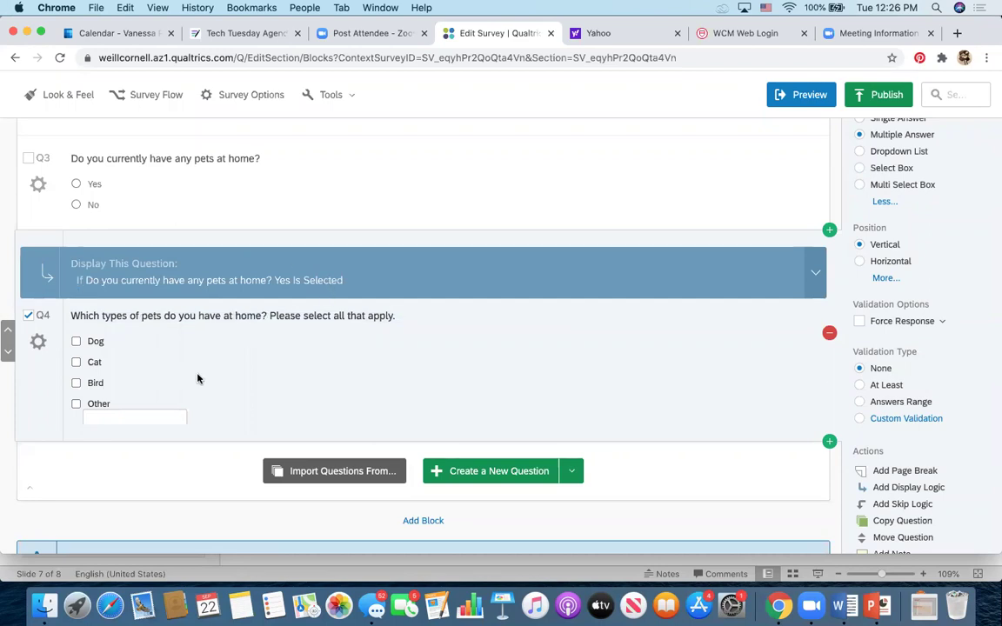
Create a new question below Q4 with the text "Please select your favorite internet cat."
scroll(196, 379, "down", 1)
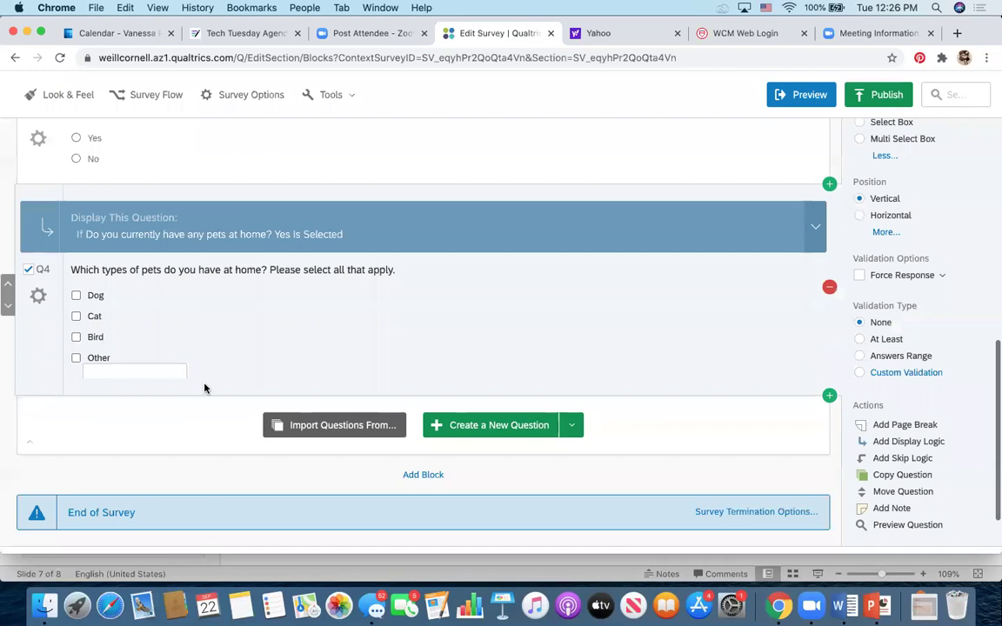
left_click(494, 425)
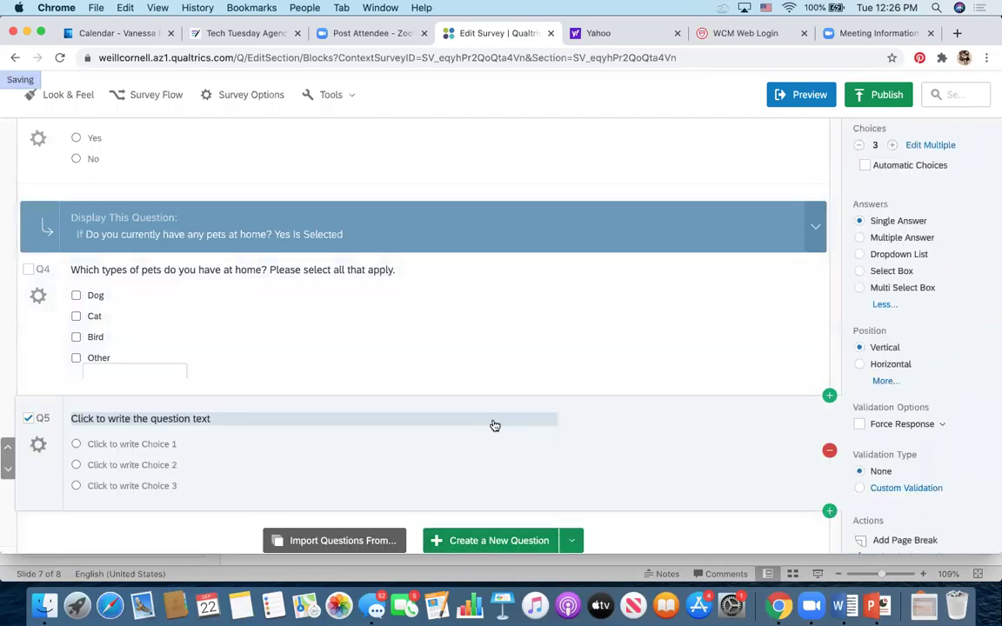
left_click(98, 418)
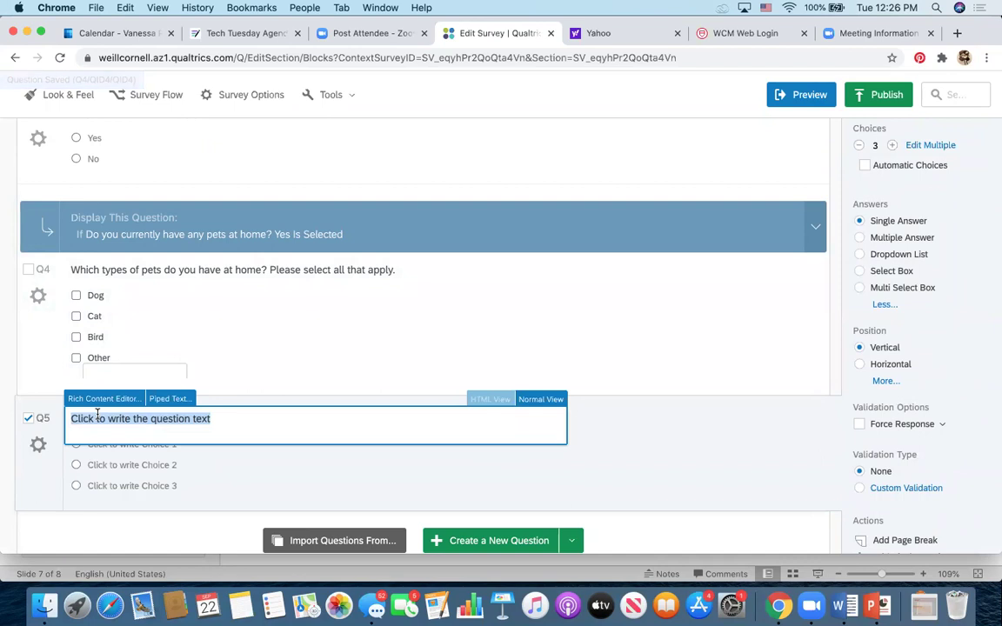
type("Please select y")
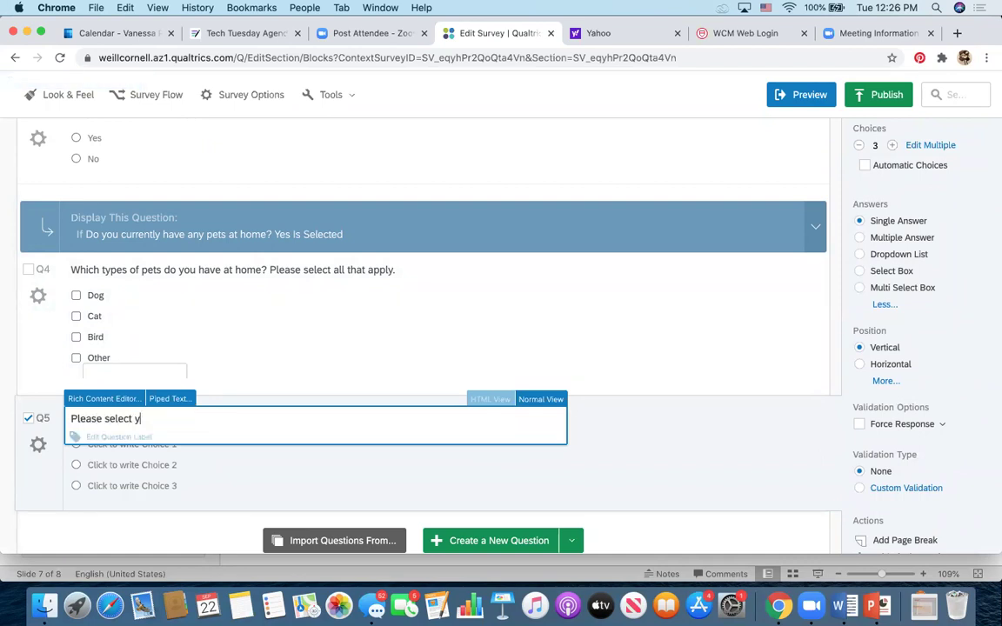
type("our favorite internet cat.")
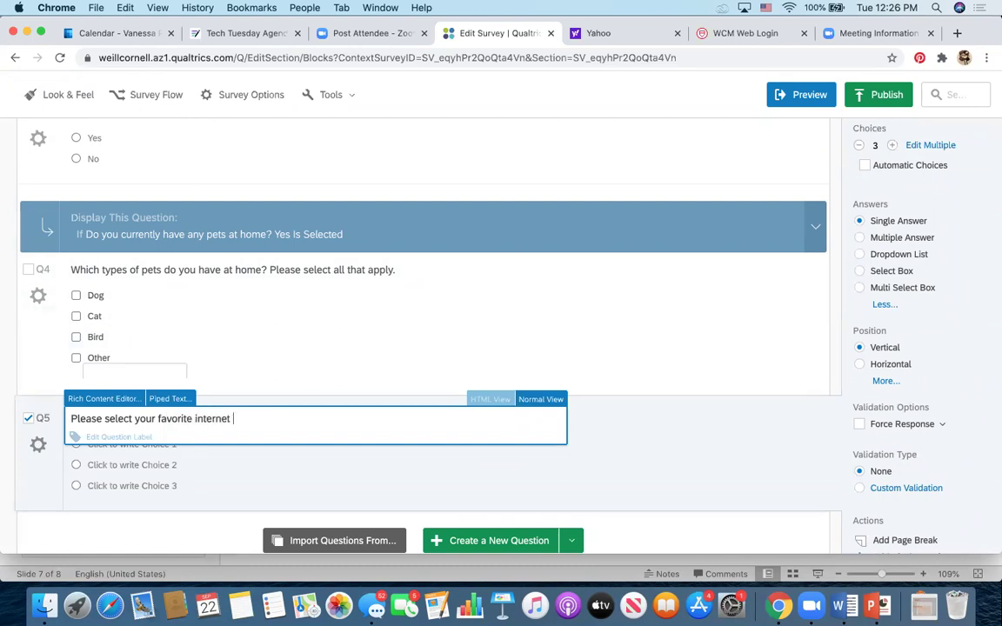
left_click(212, 429)
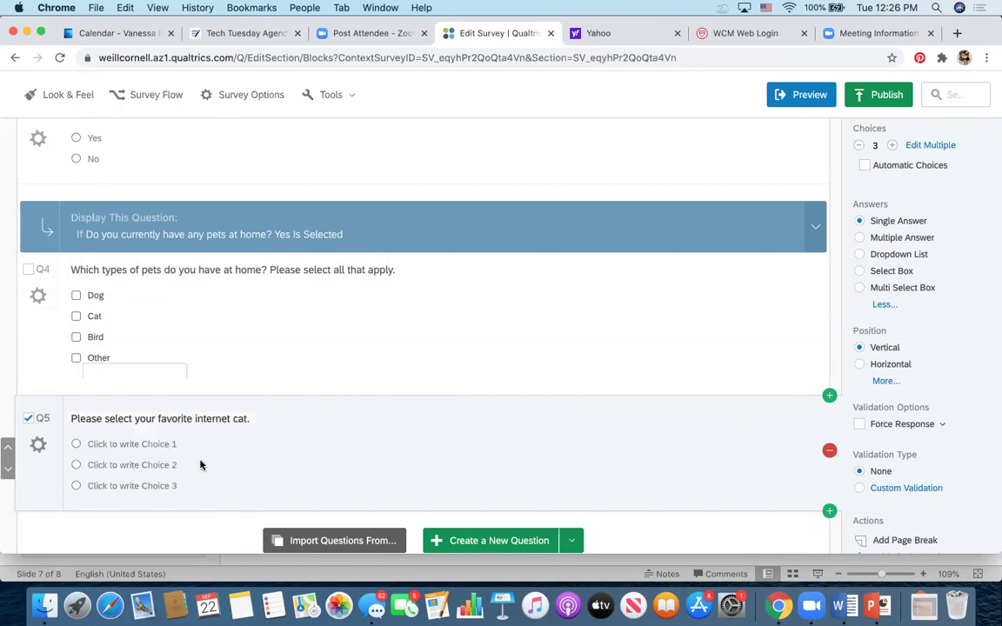
Enter "Princess Monster Truck", "Grumpy Cat" and "Lil Bub" as the three choices of Q5
left_click(150, 444)
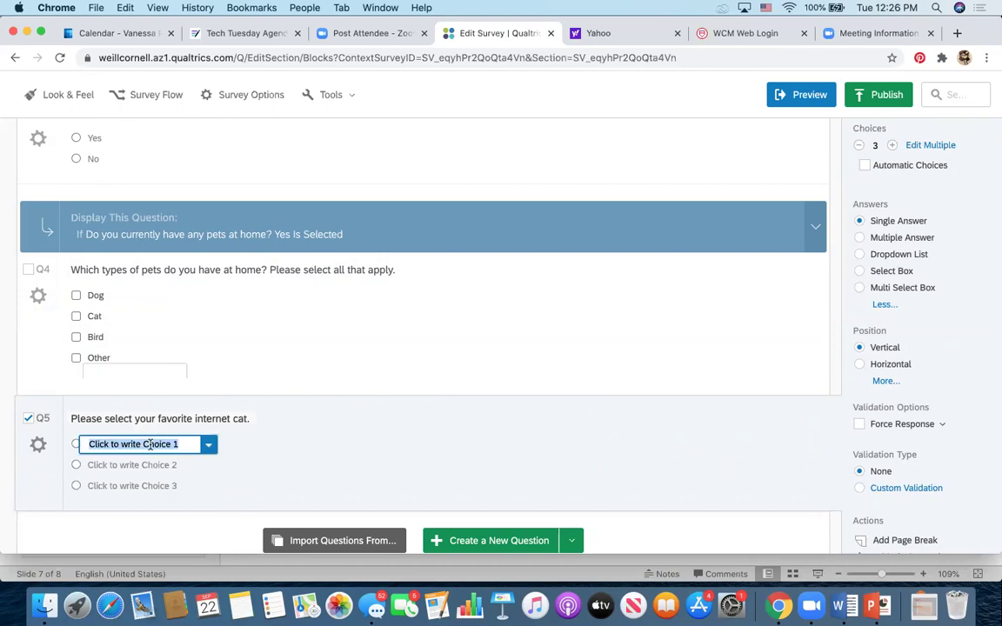
type("Pri")
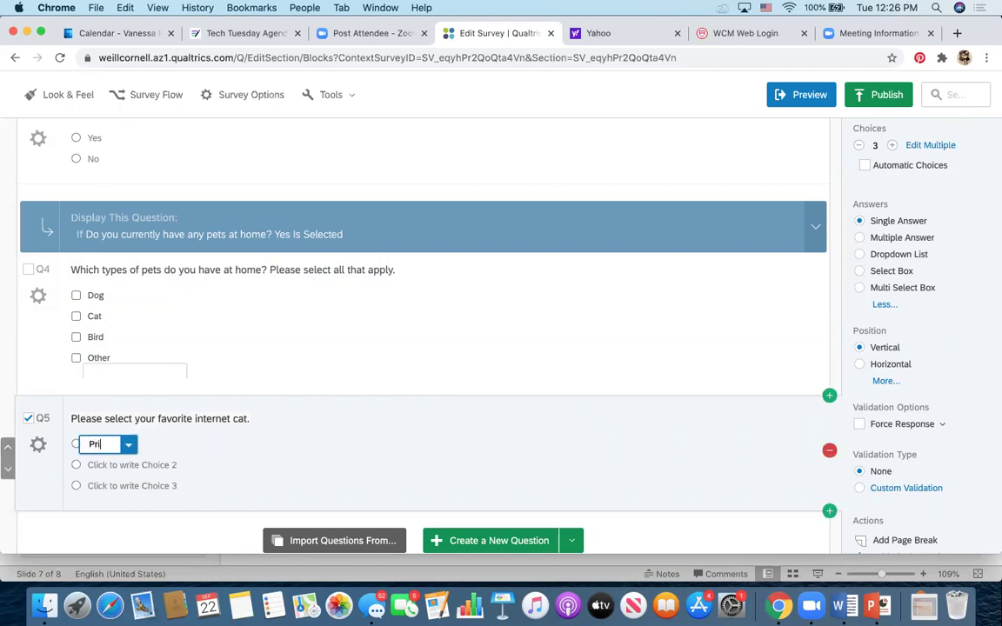
type("ncess Monst")
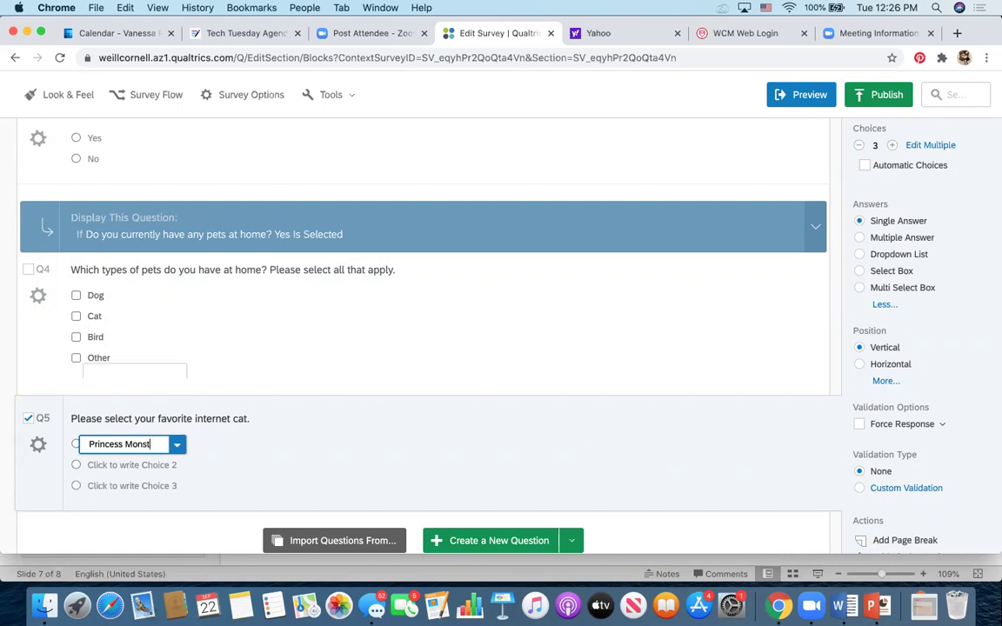
type("er Truck")
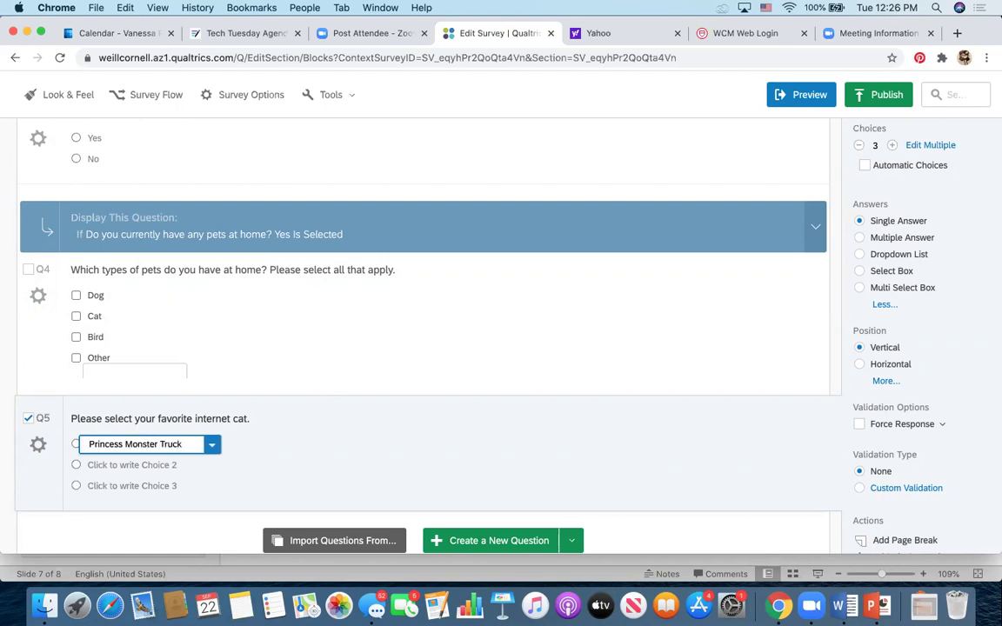
key("Return")
type("Grumpy Cat")
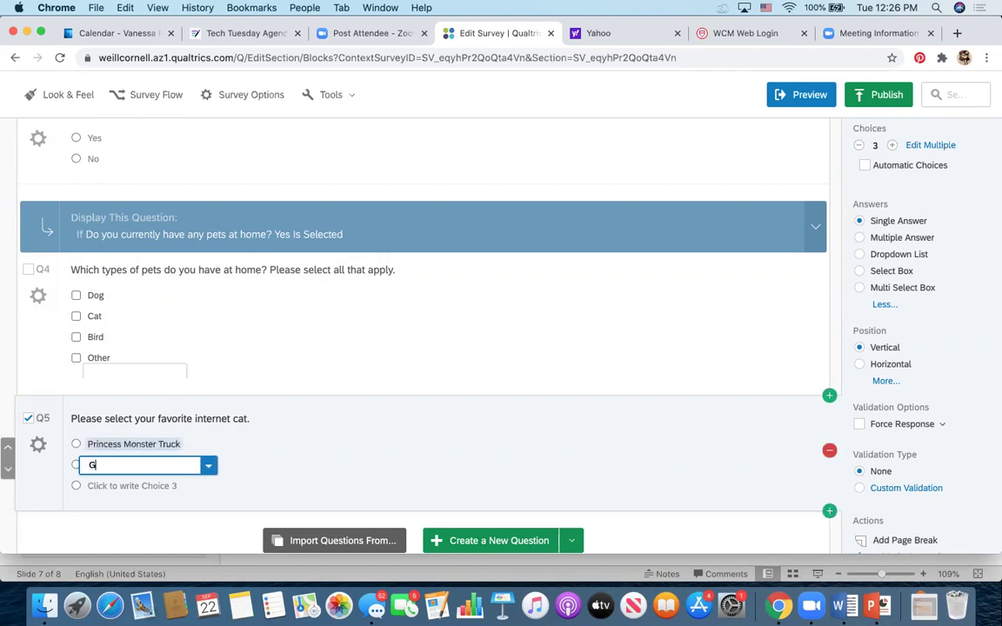
left_click(132, 486)
type("Lil Bub")
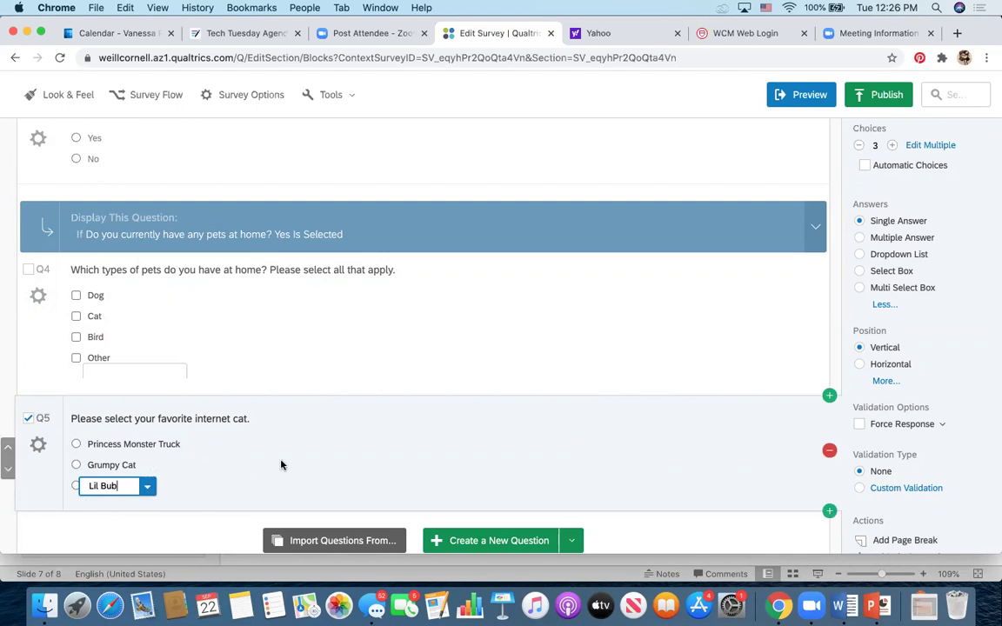
left_click(218, 494)
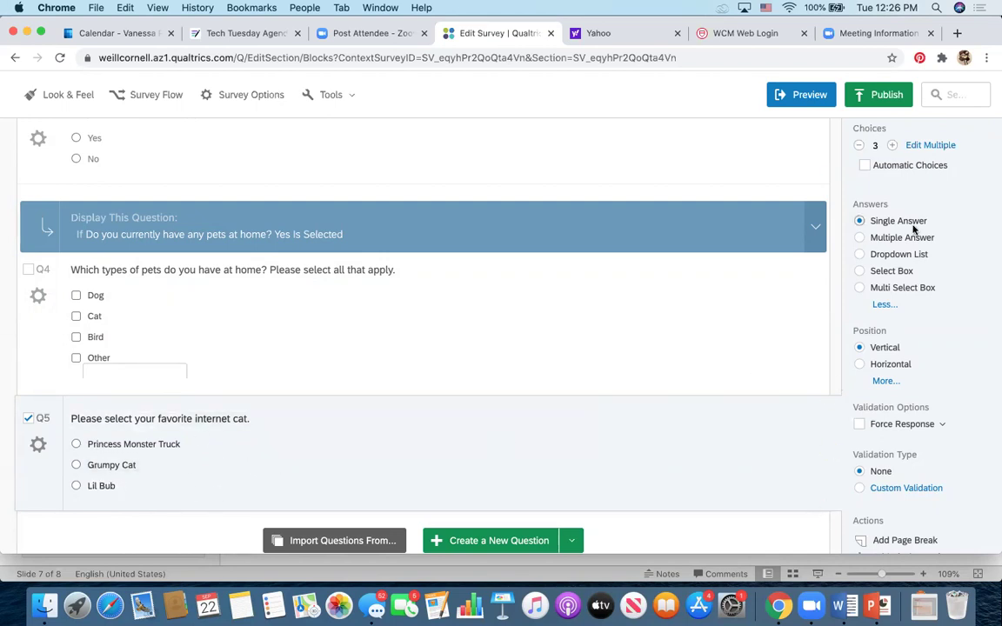
Change Q5 from multiple choice to a Rank Order question of the Drag and Drop type
scroll(838, 383, "up", 2)
left_click(878, 165)
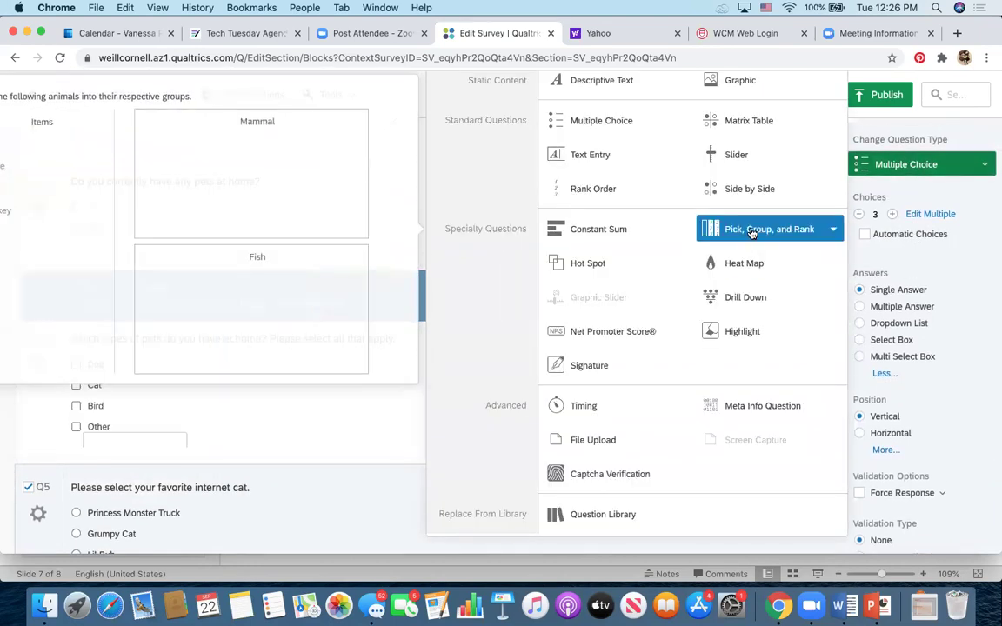
scroll(748, 226, "up", 1)
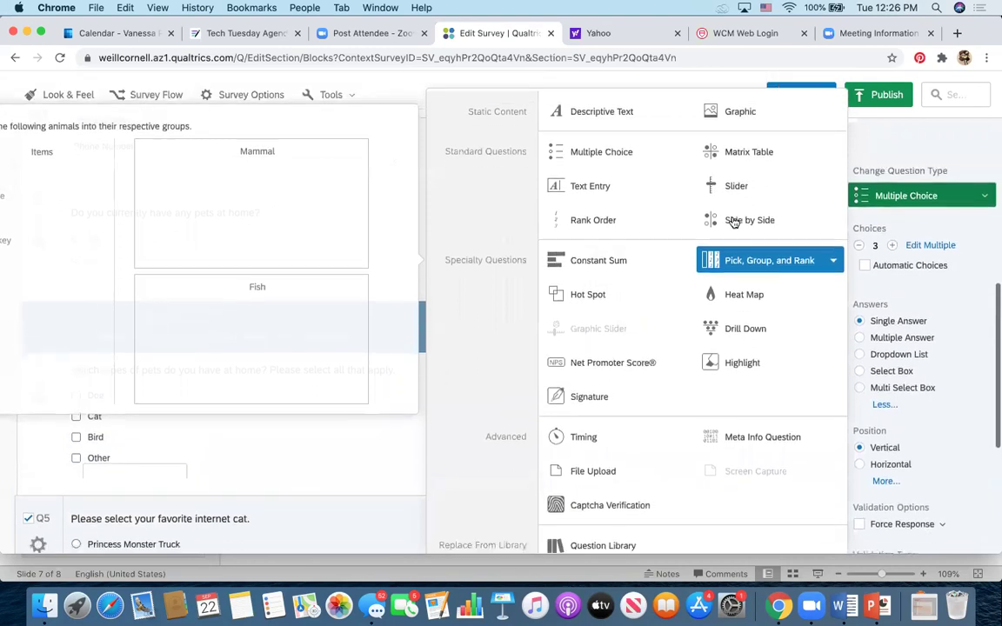
left_click(609, 209)
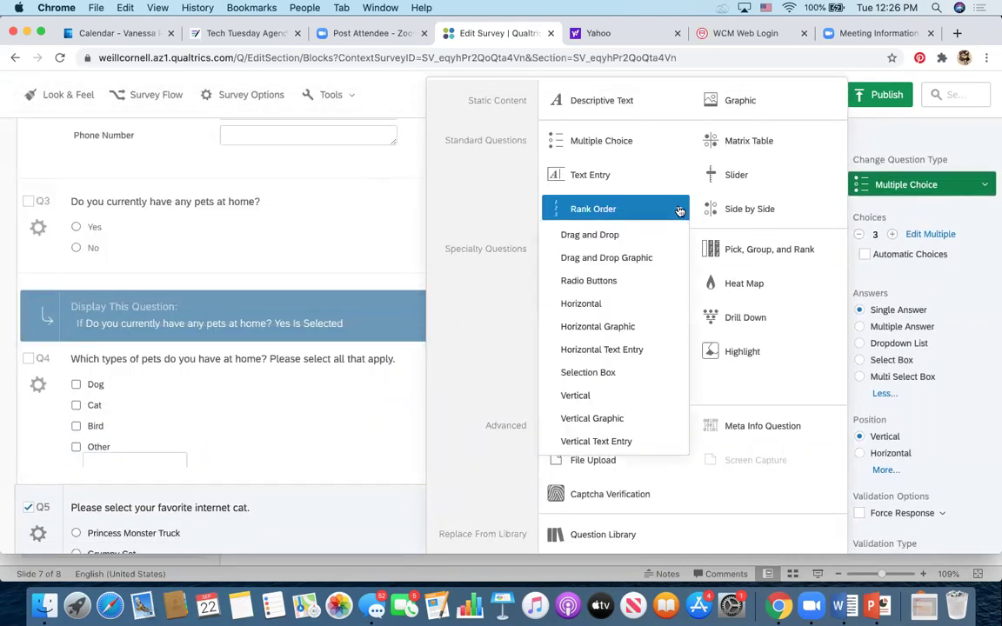
left_click(628, 229)
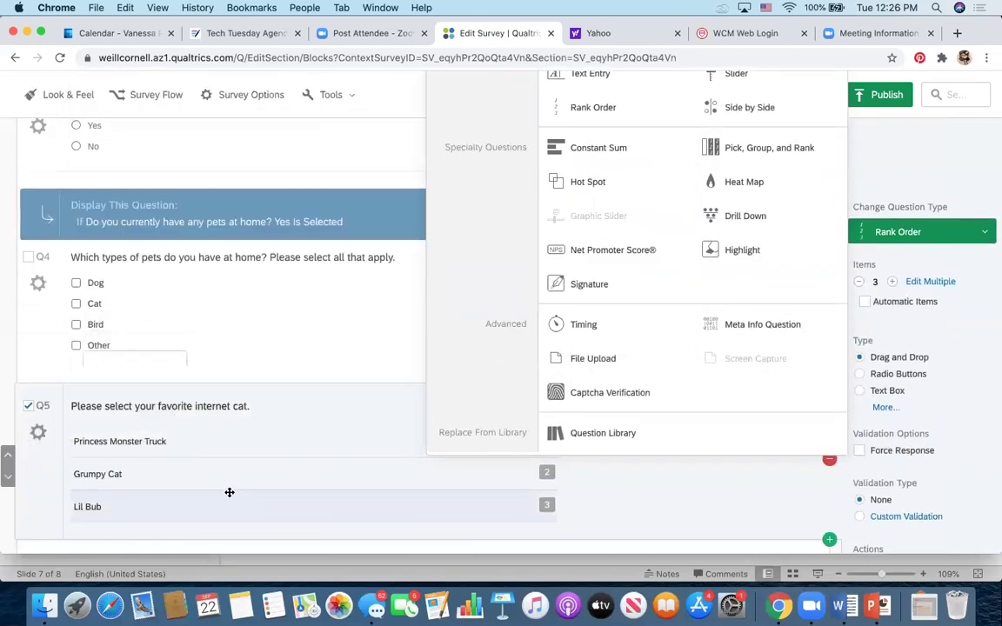
Insert a cat graphic from the personal library into the "Princess Monster Truck" item of Q5
left_click(197, 447)
left_click(152, 448)
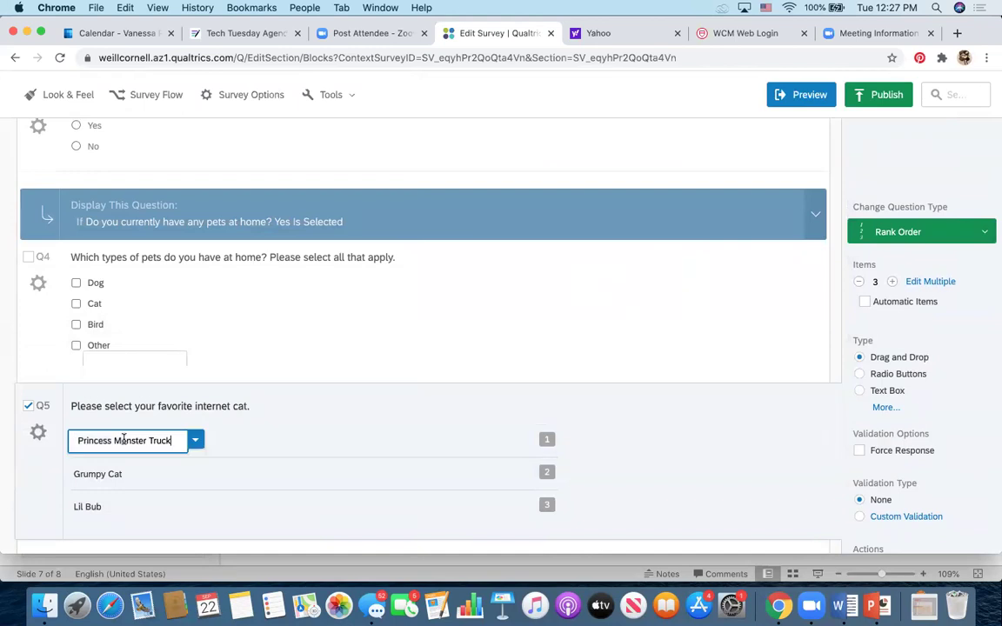
left_click(198, 442)
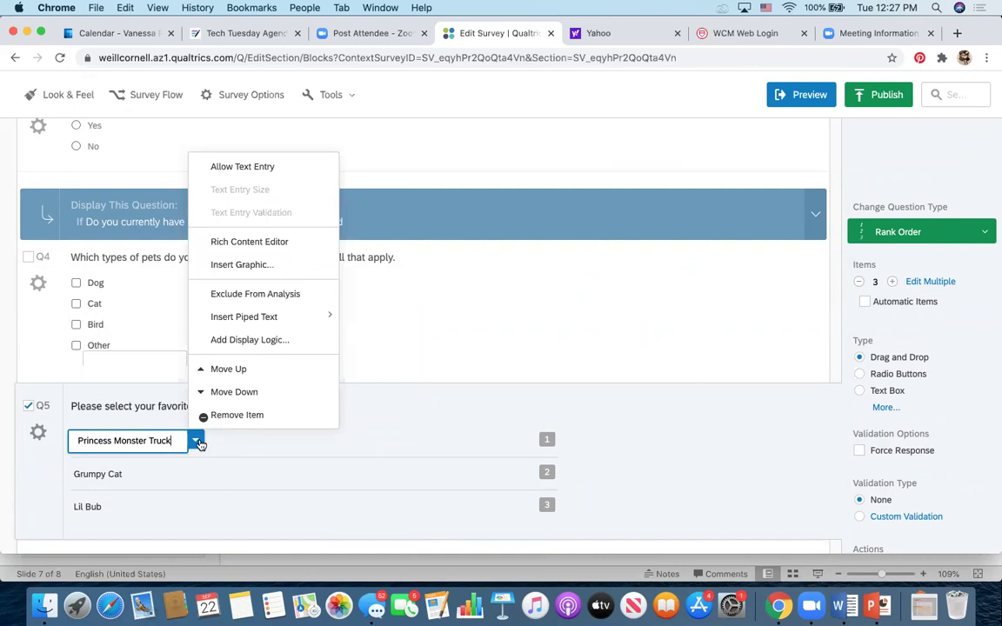
left_click(265, 267)
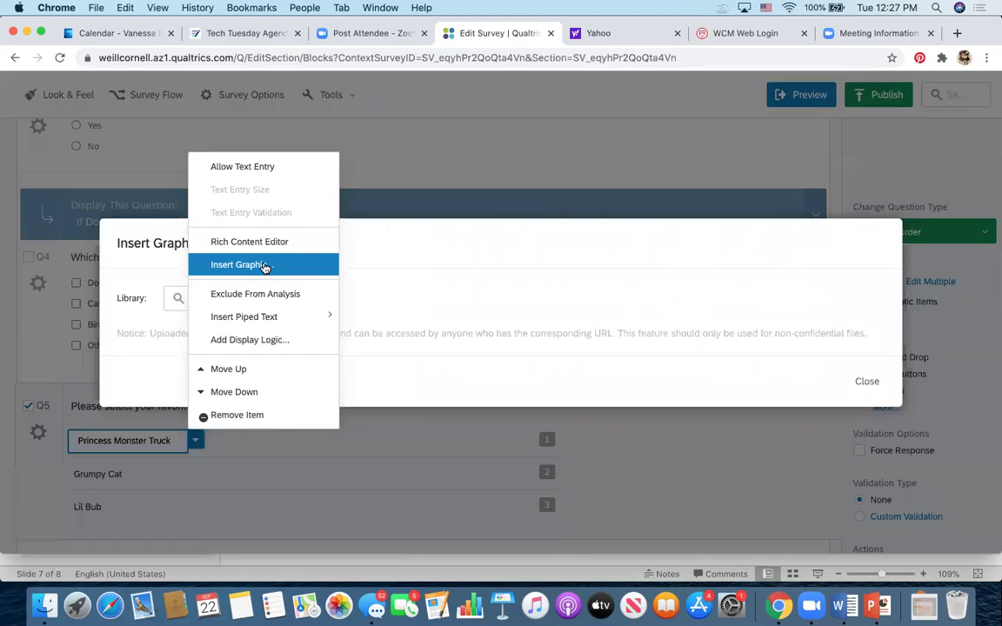
scroll(380, 395, "down", 3)
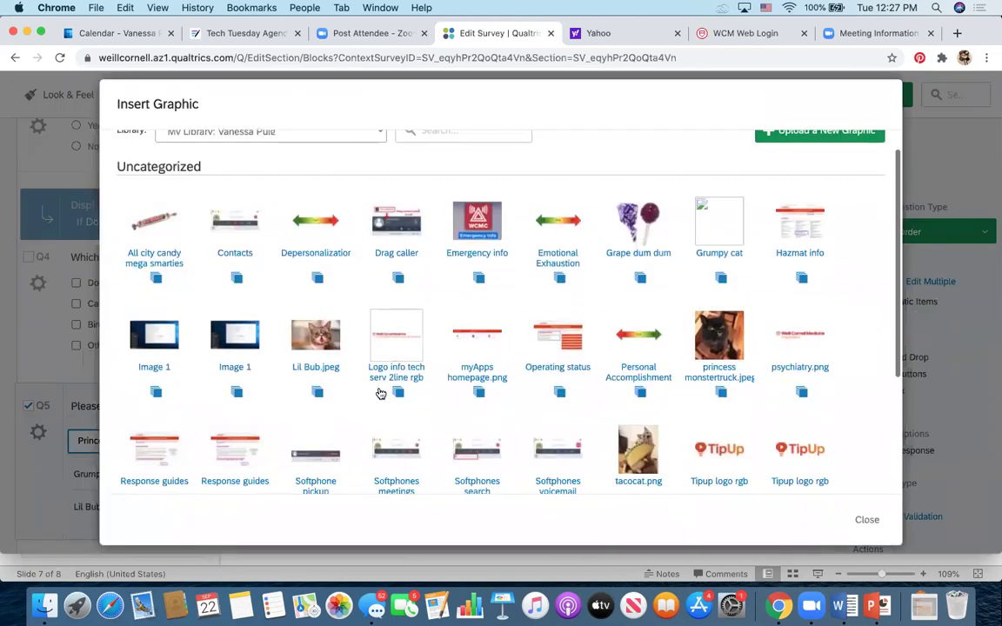
left_click(715, 259)
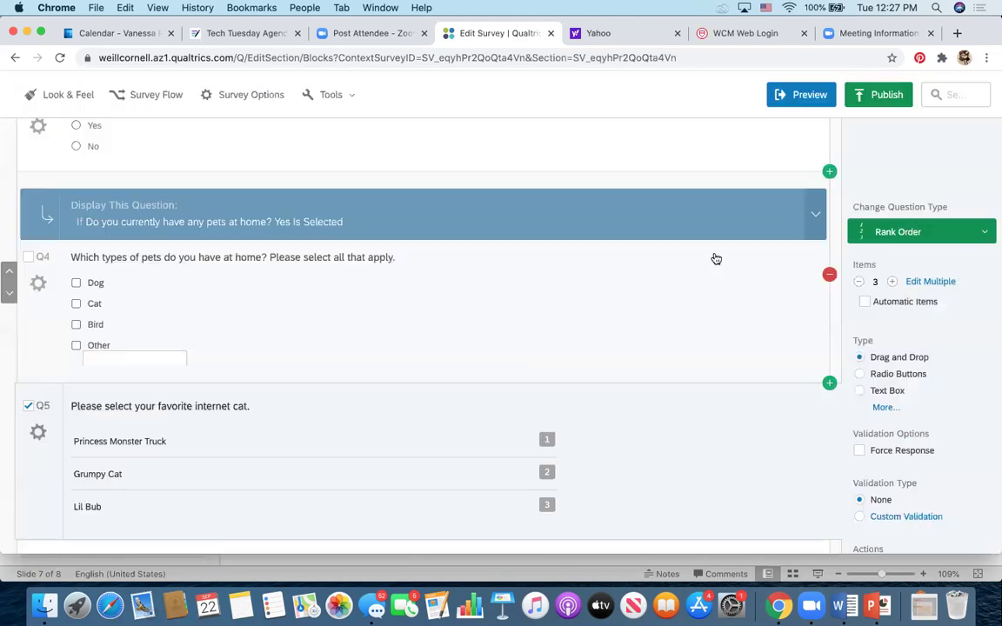
Insert the "Grumpy cat" graphic from the personal library into the "Grumpy Cat" item of Q5
scroll(545, 438, "down", 5)
scroll(543, 443, "down", 3)
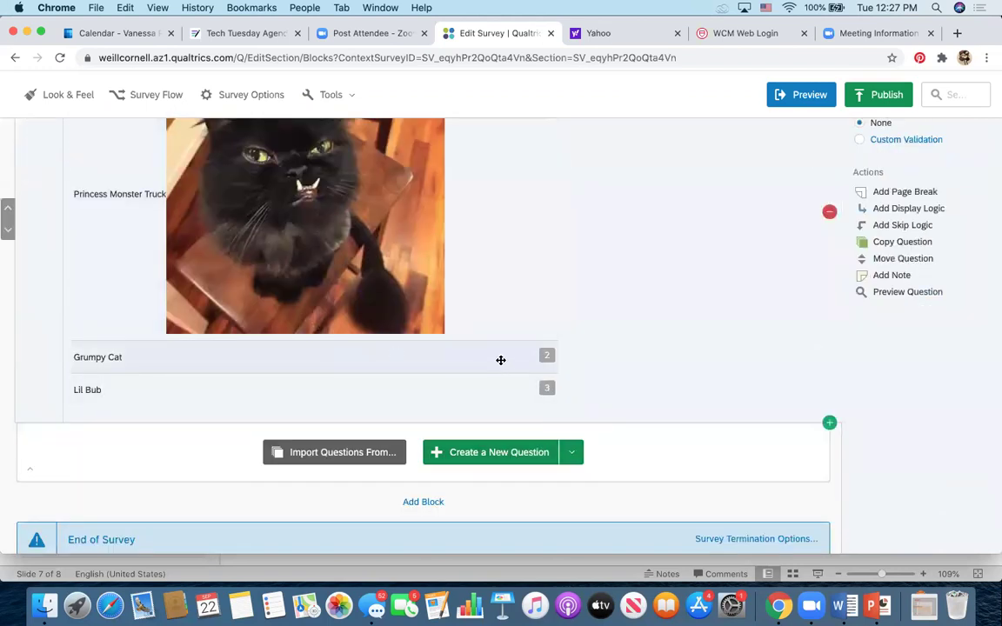
left_click(122, 358)
left_click(113, 356)
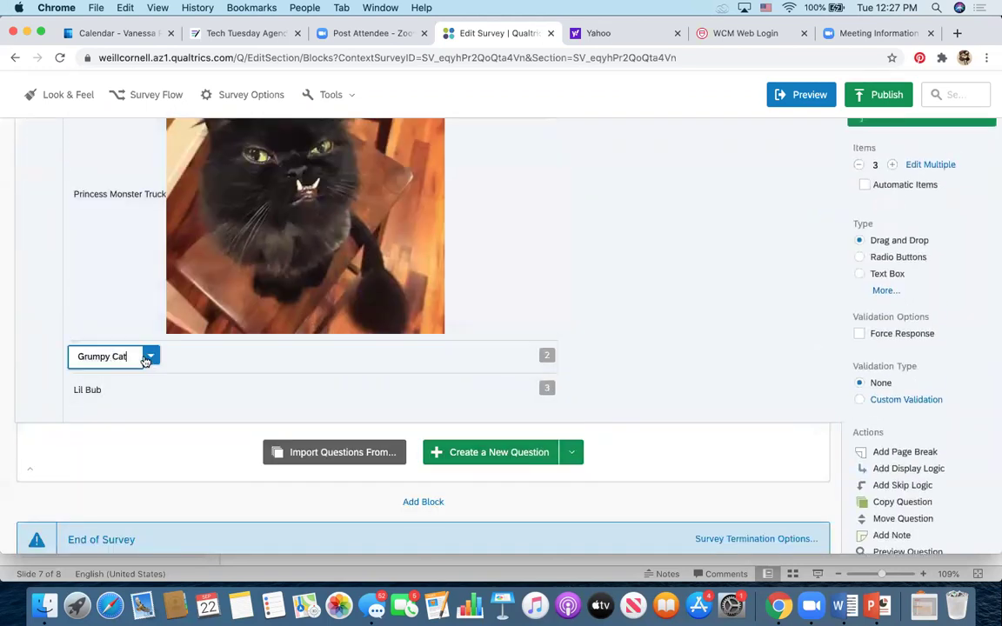
left_click(150, 356)
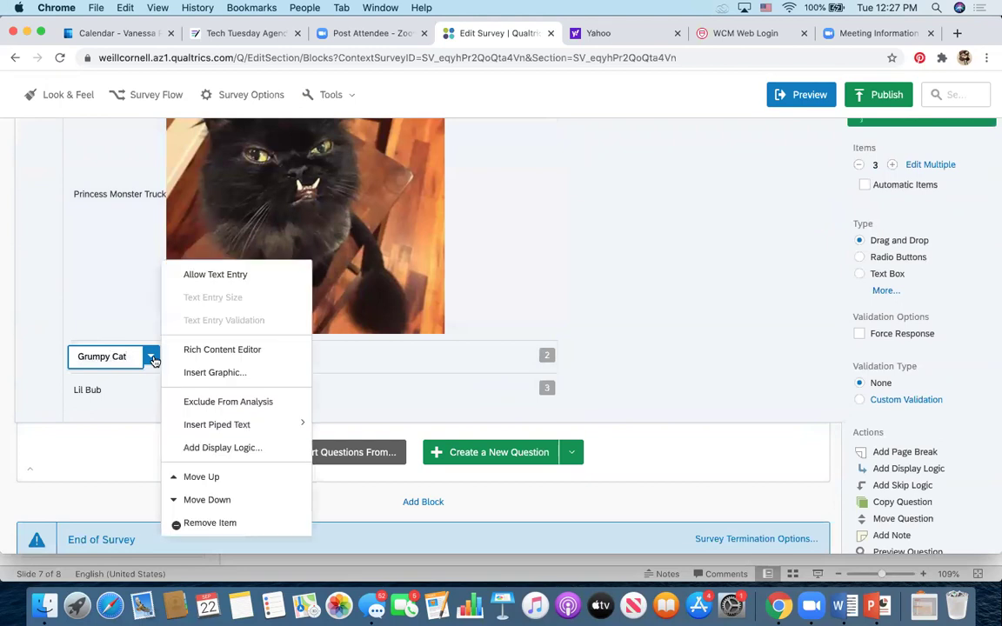
left_click(209, 375)
scroll(348, 366, "down", 5)
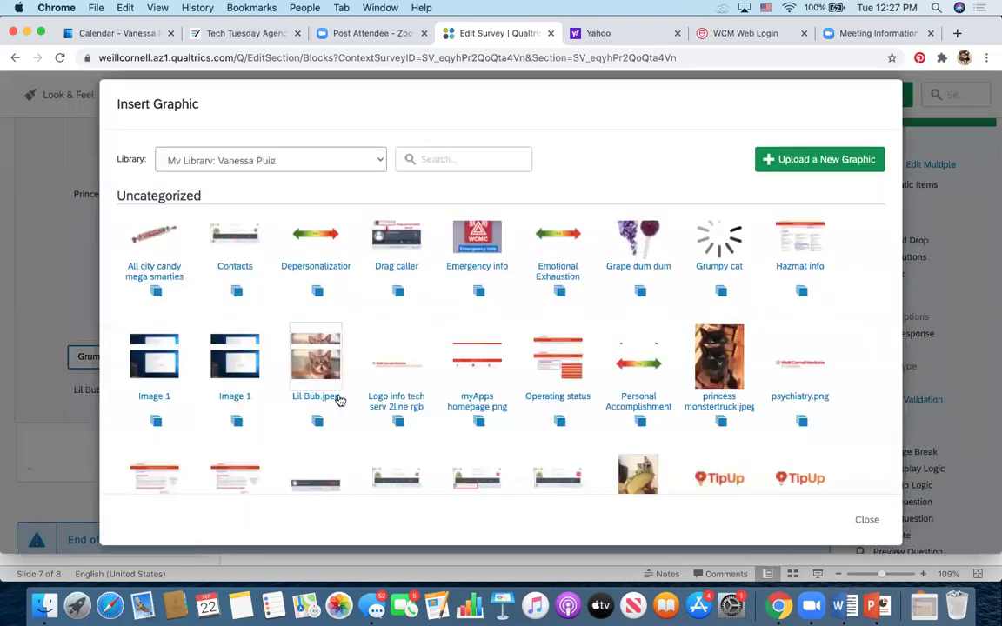
scroll(656, 313, "down", 2)
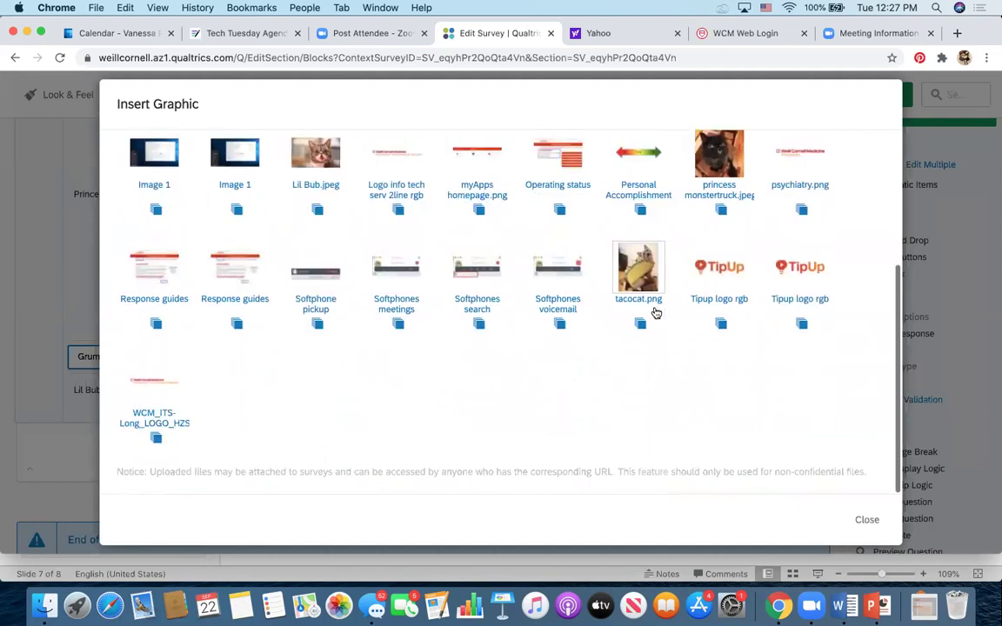
scroll(655, 315, "up", 5)
left_click(706, 223)
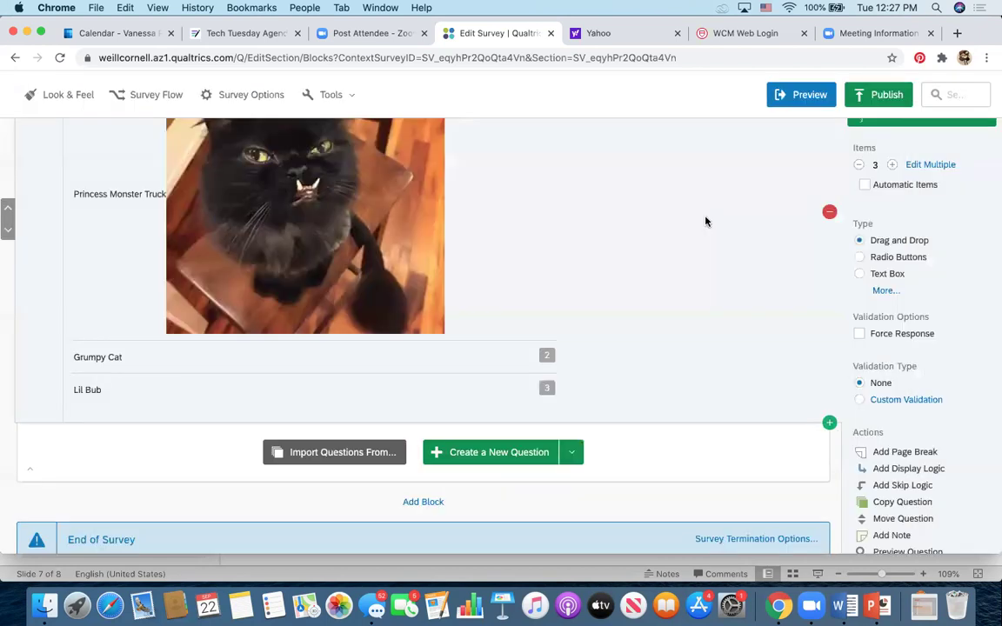
Insert the "Lil Bub.jpeg" graphic from the personal library into the "Lil Bub" item of Q5
scroll(501, 403, "down", 5)
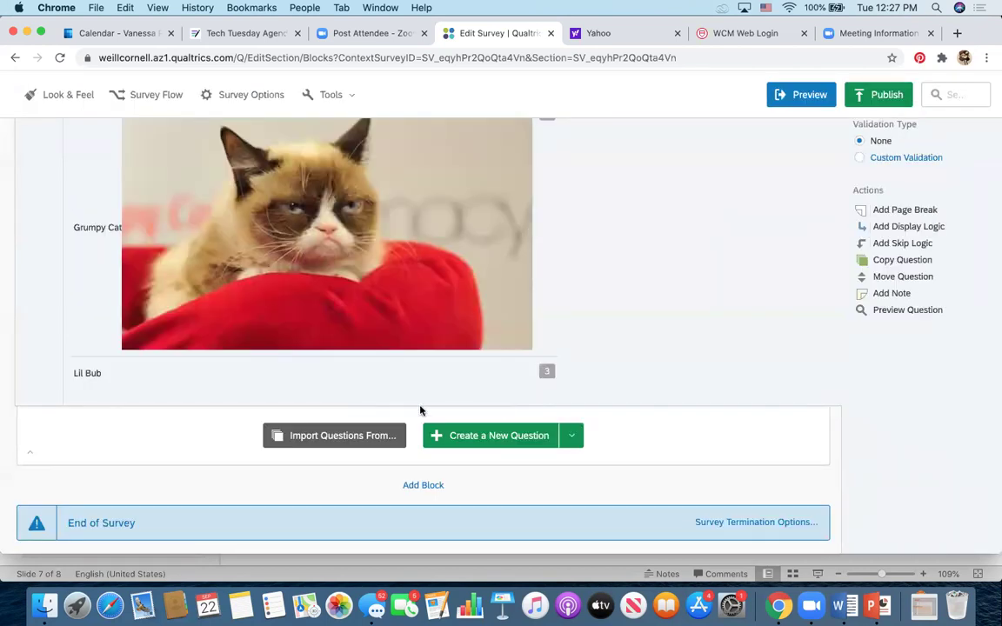
left_click(181, 373)
left_click(97, 375)
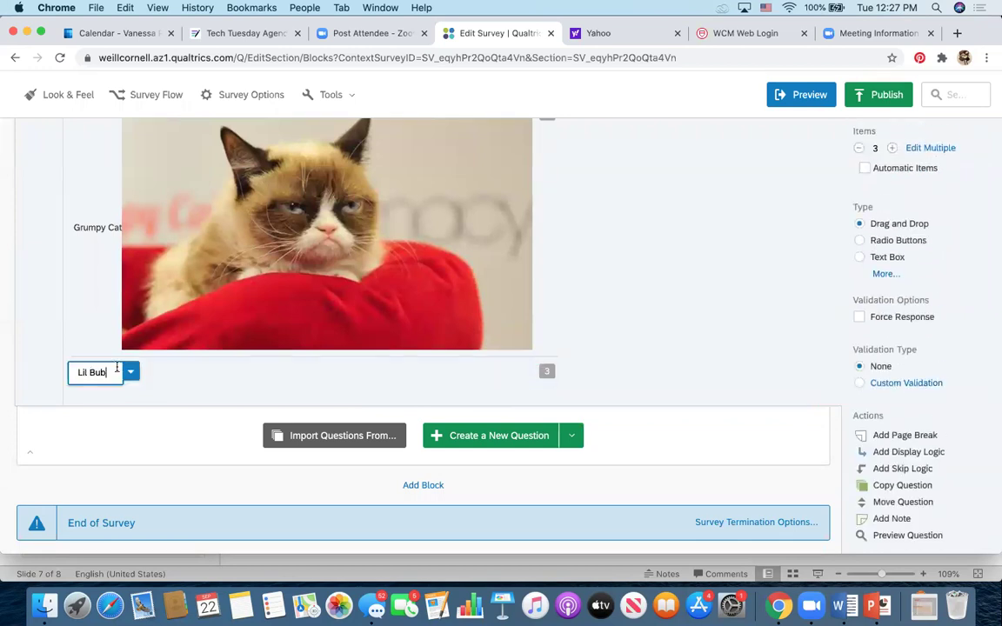
left_click(131, 372)
left_click(177, 198)
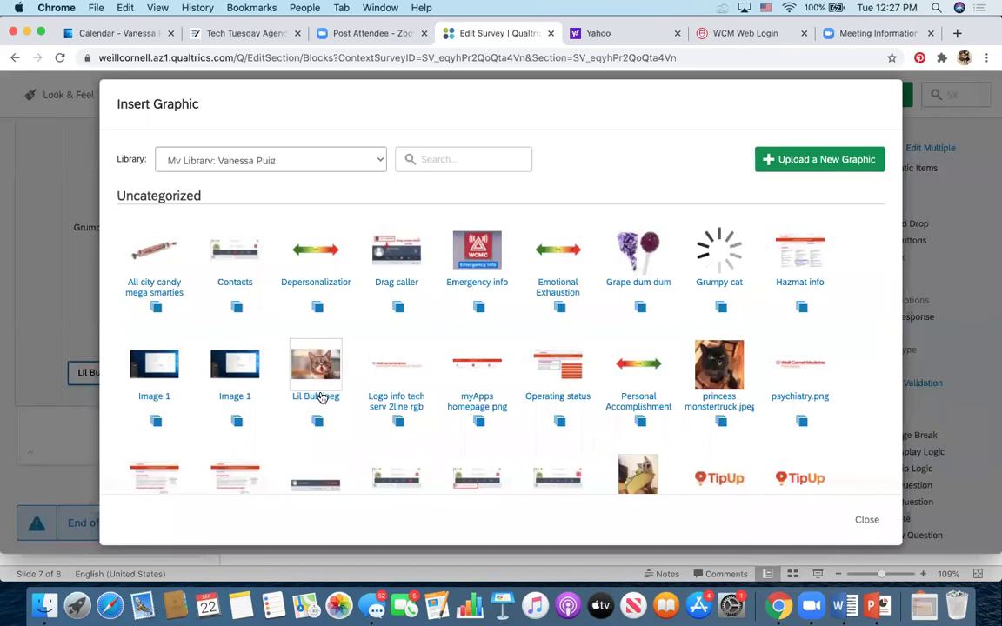
scroll(322, 397, "down", 5)
scroll(320, 396, "up", 1)
left_click(324, 213)
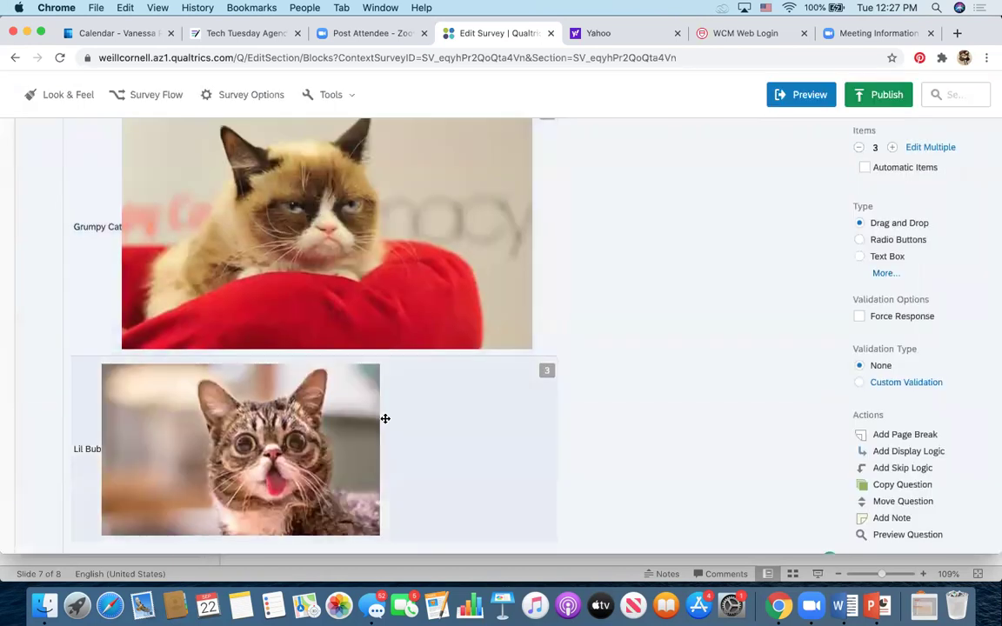
Review the pictures and rank numbers of the three items in Q5
scroll(385, 419, "down", 3)
scroll(385, 418, "up", 5)
scroll(387, 423, "up", 3)
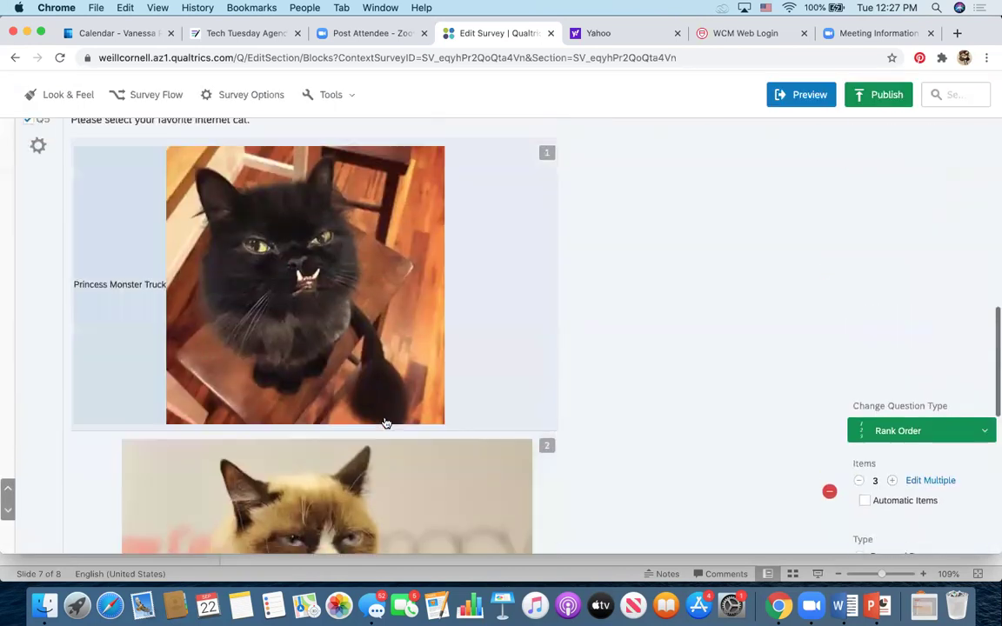
scroll(386, 422, "up", 2)
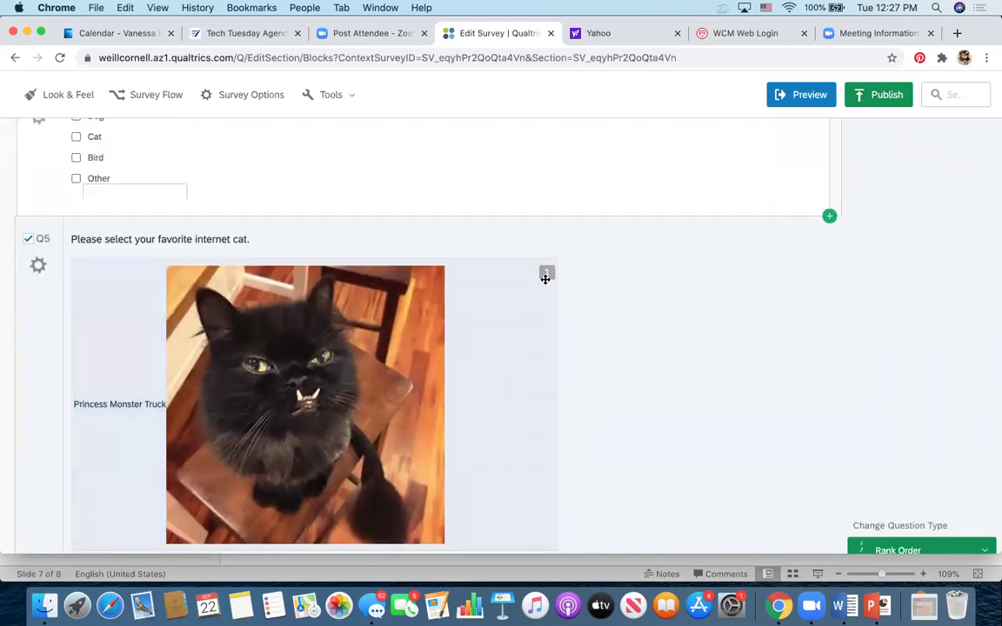
scroll(518, 331, "down", 2)
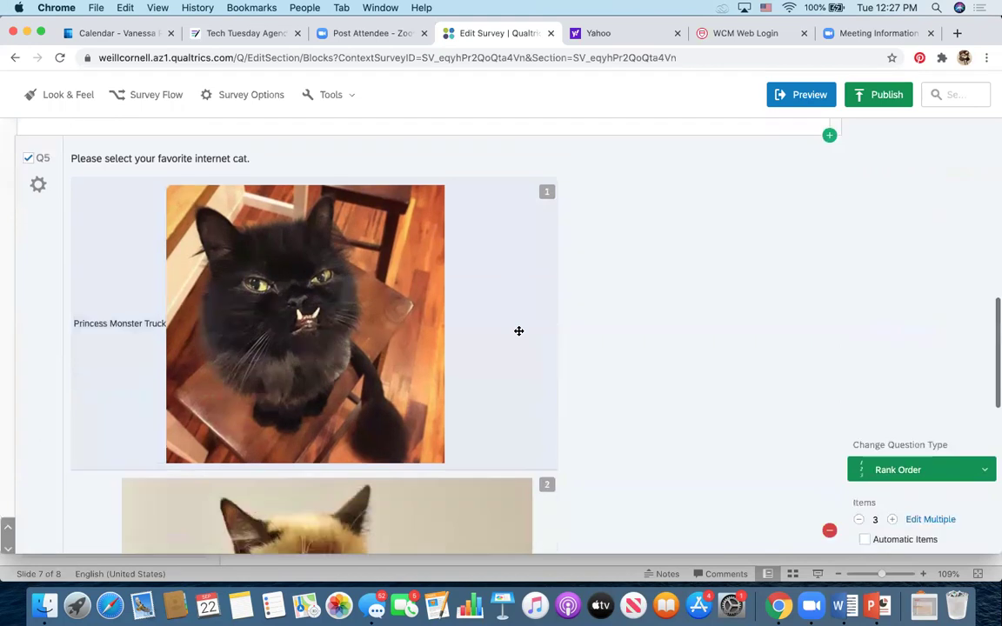
scroll(518, 330, "down", 5)
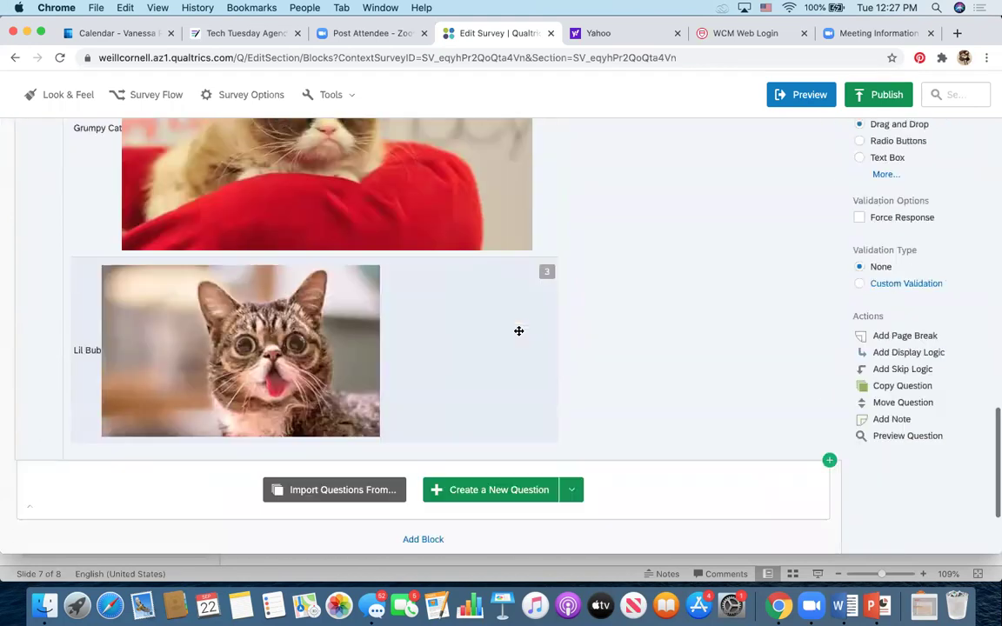
scroll(518, 330, "down", 2)
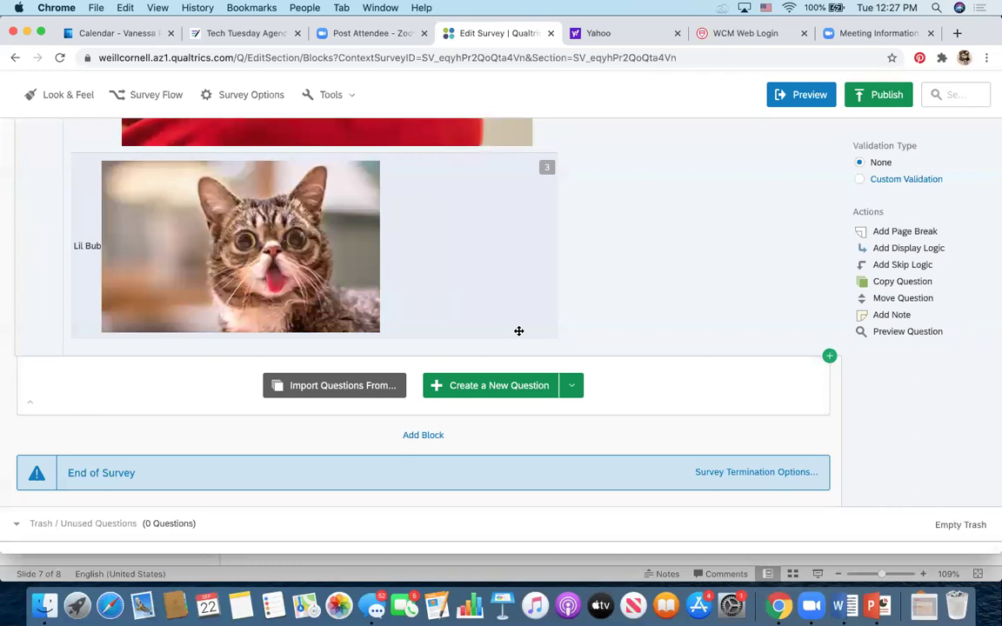
Open the survey preview and examine the header logo and introduction in the desktop and mobile views
scroll(528, 257, "up", 15)
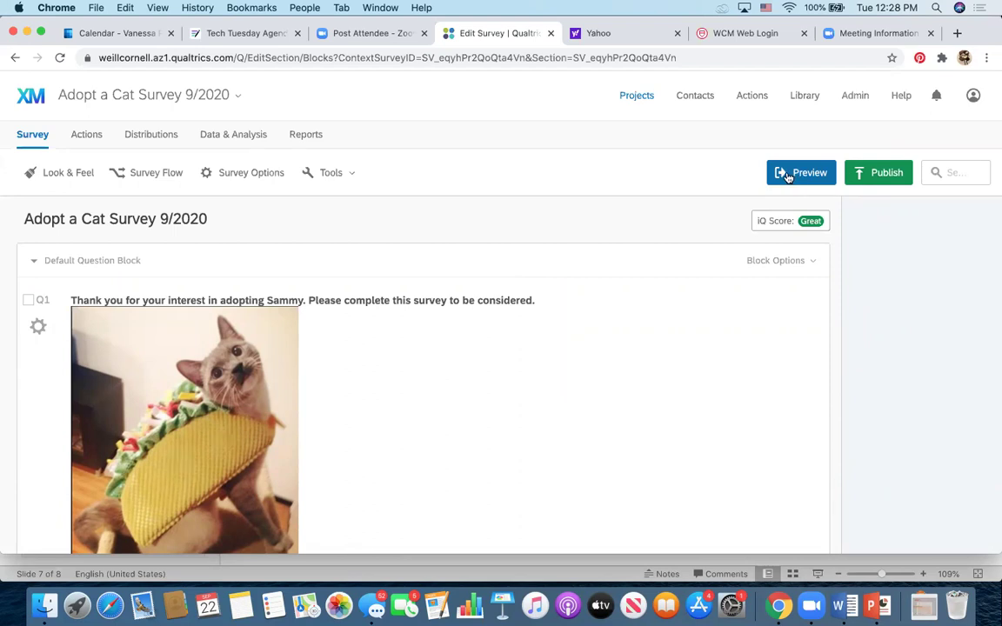
left_click(789, 174)
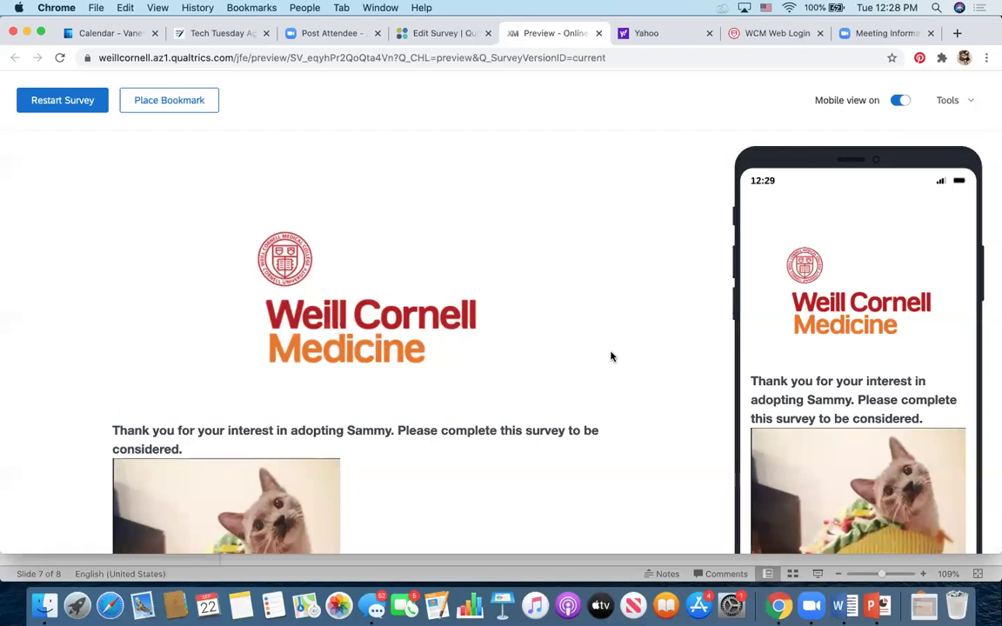
scroll(610, 357, "down", 2)
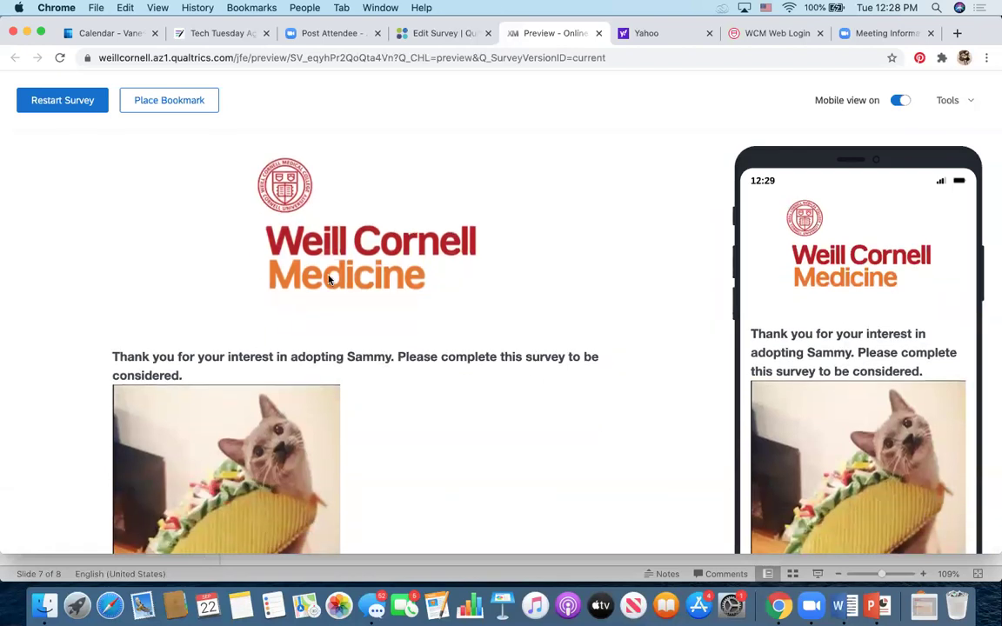
scroll(94, 477, "down", 2)
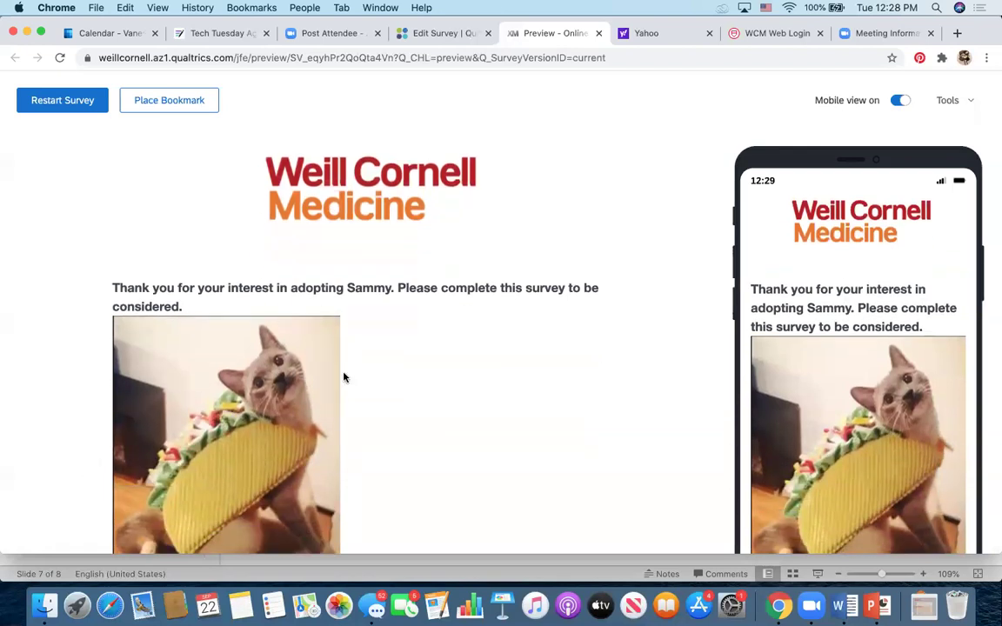
scroll(870, 348, "down", 2)
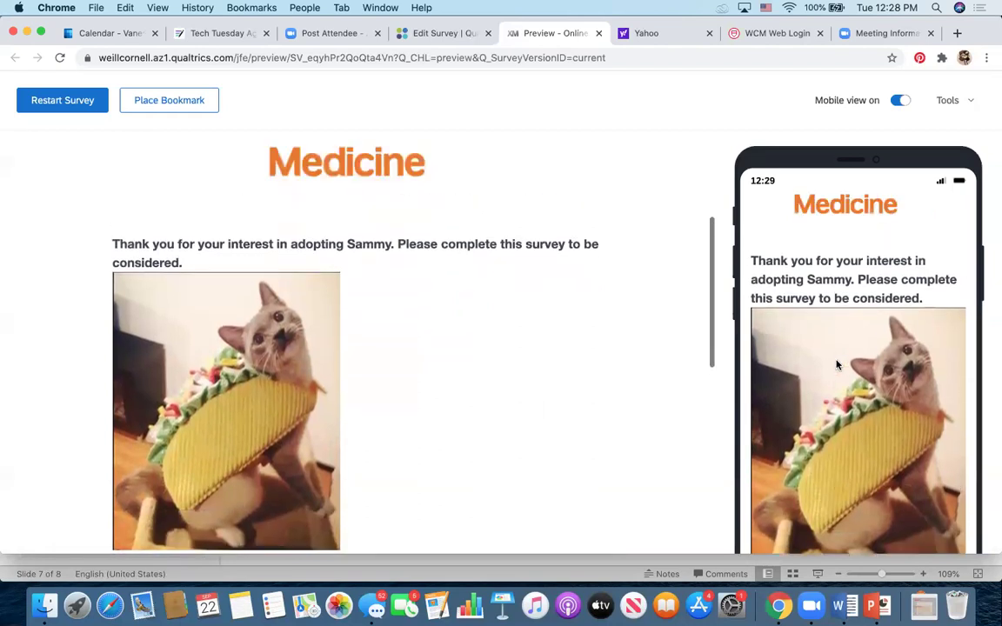
scroll(837, 365, "up", 4)
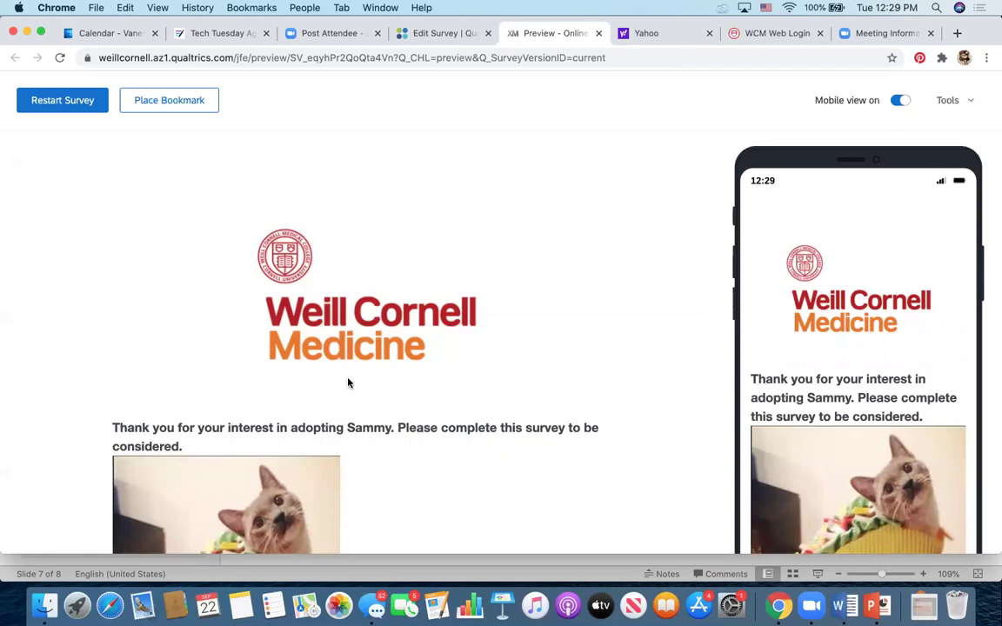
Examine the previewed survey page from the logo and introduction down to the contact form and the pets question
scroll(380, 314, "down", 5)
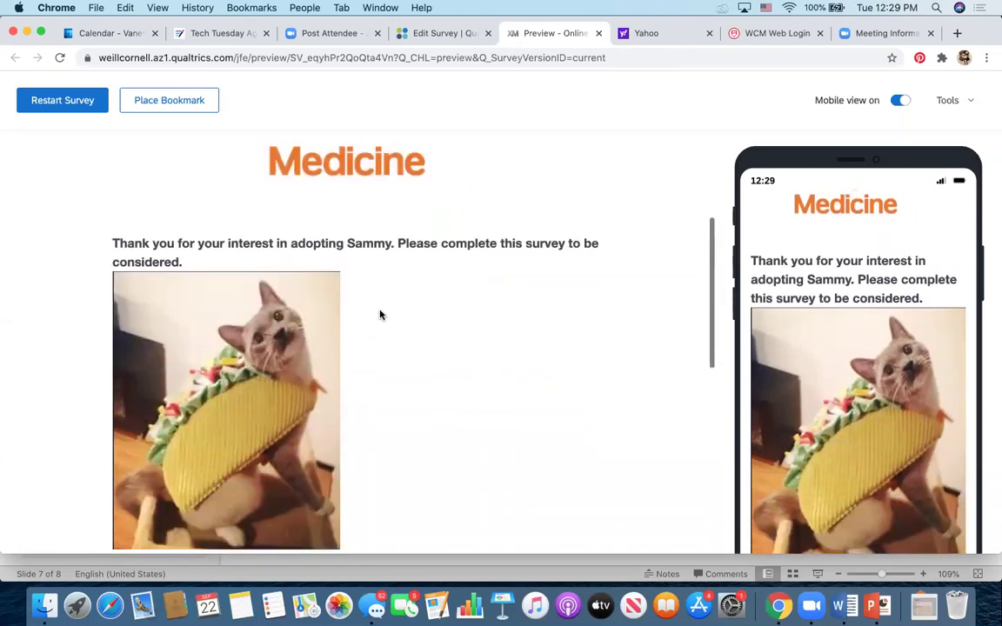
scroll(380, 314, "down", 2)
scroll(380, 313, "down", 5)
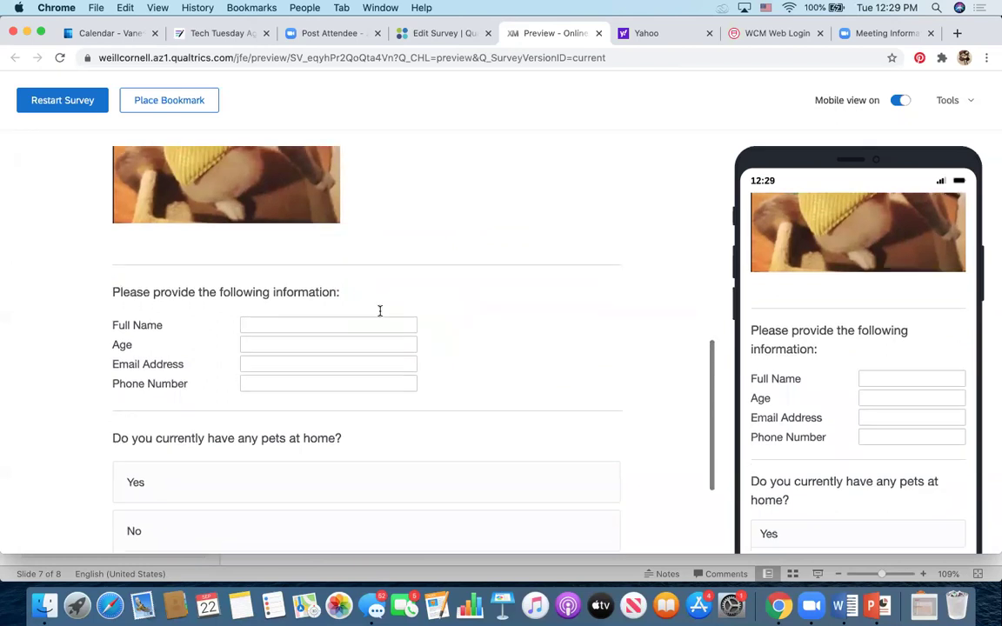
scroll(377, 315, "down", 3)
scroll(378, 326, "up", 15)
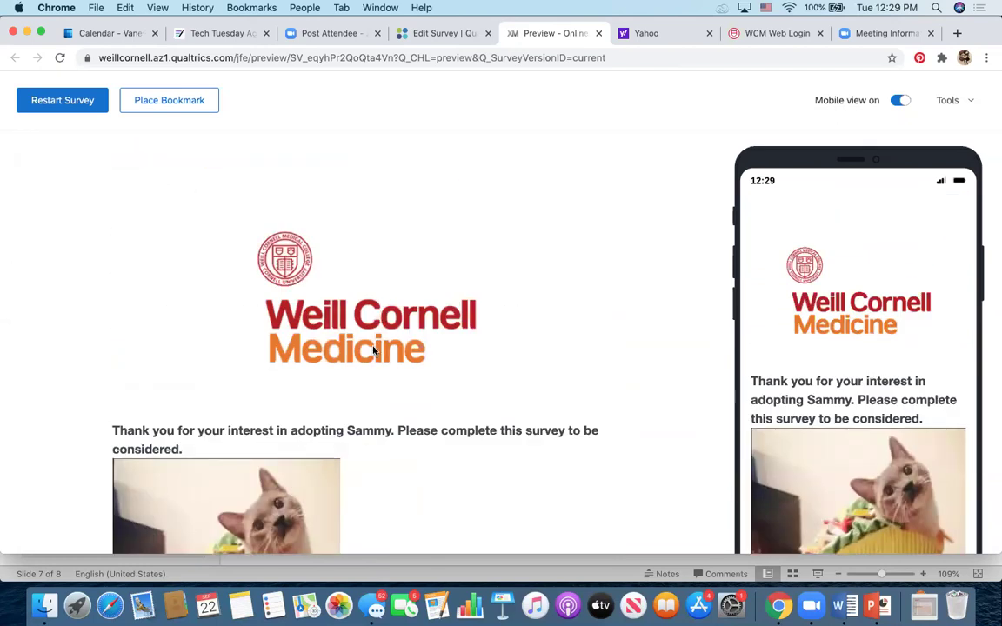
scroll(373, 351, "down", 3)
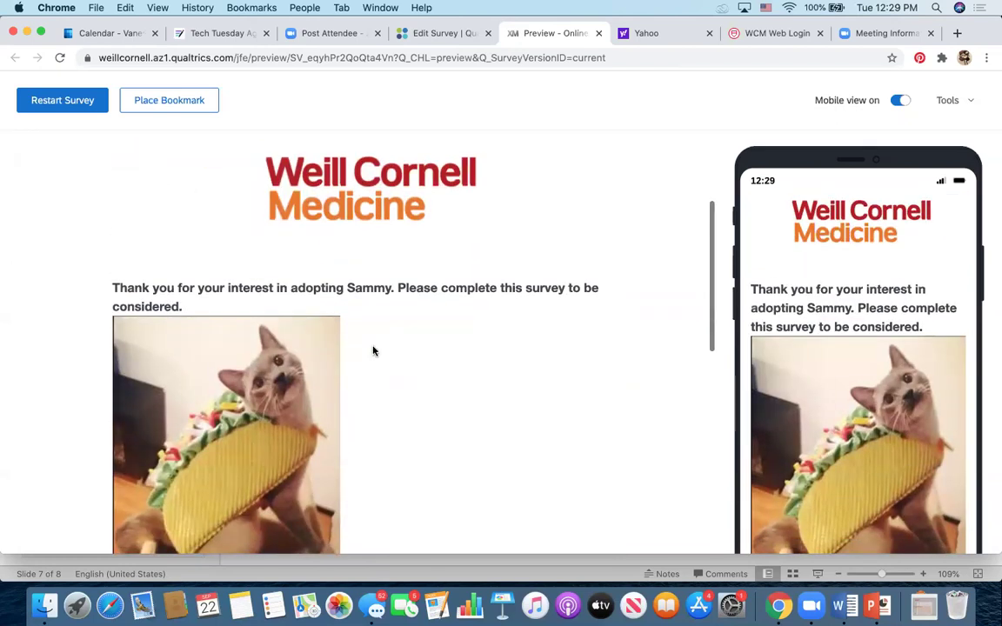
scroll(373, 351, "down", 4)
scroll(373, 351, "up", 1)
scroll(373, 351, "up", 1)
scroll(342, 384, "down", 5)
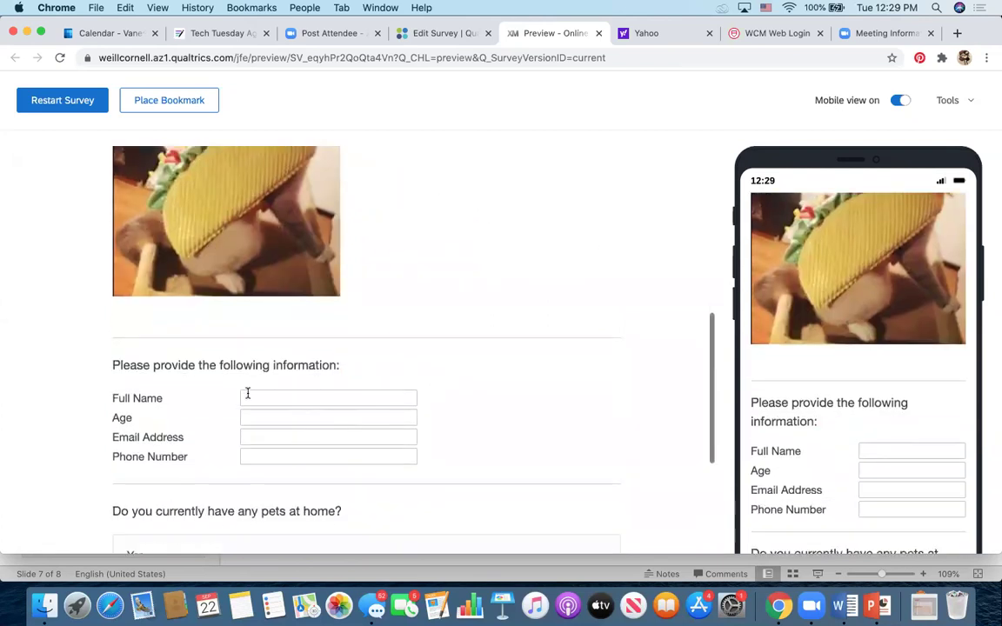
scroll(172, 410, "down", 1)
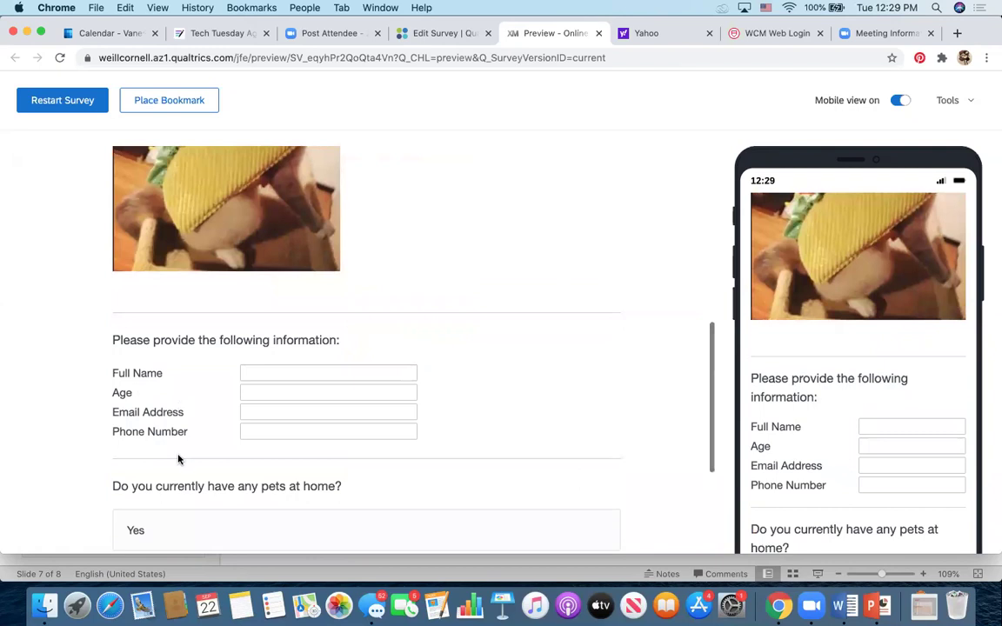
scroll(135, 413, "down", 4)
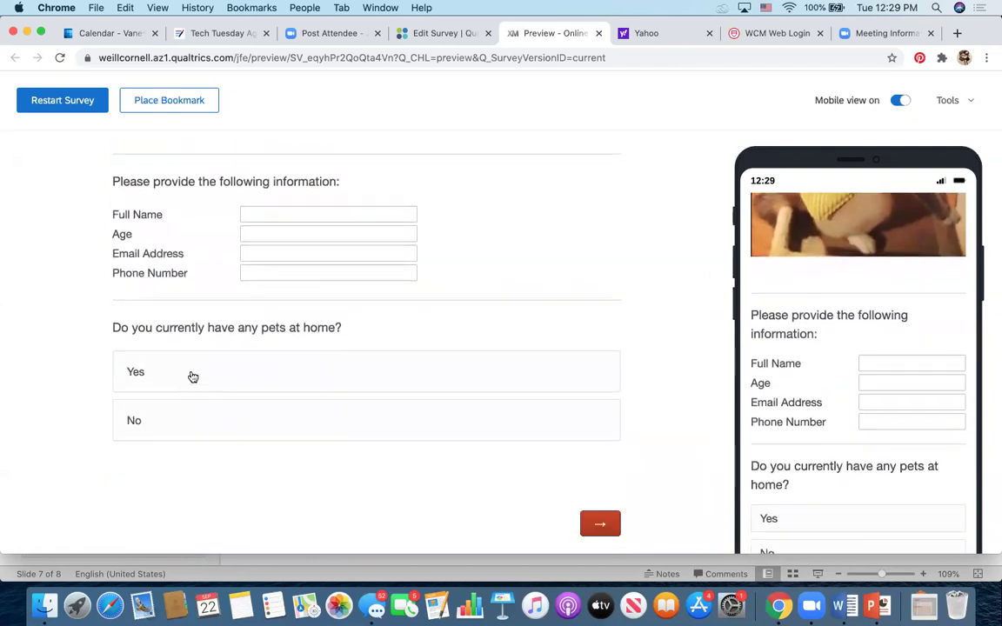
Answer "Yes" to having pets at home and try to continue with the contact form left blank
left_click(193, 377)
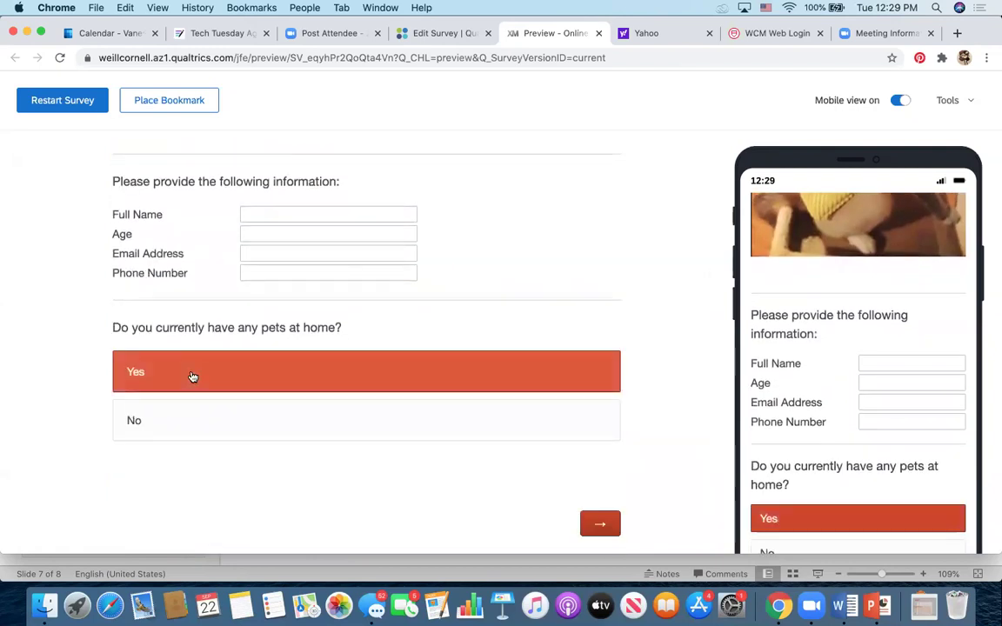
left_click(604, 525)
scroll(610, 401, "up", 5)
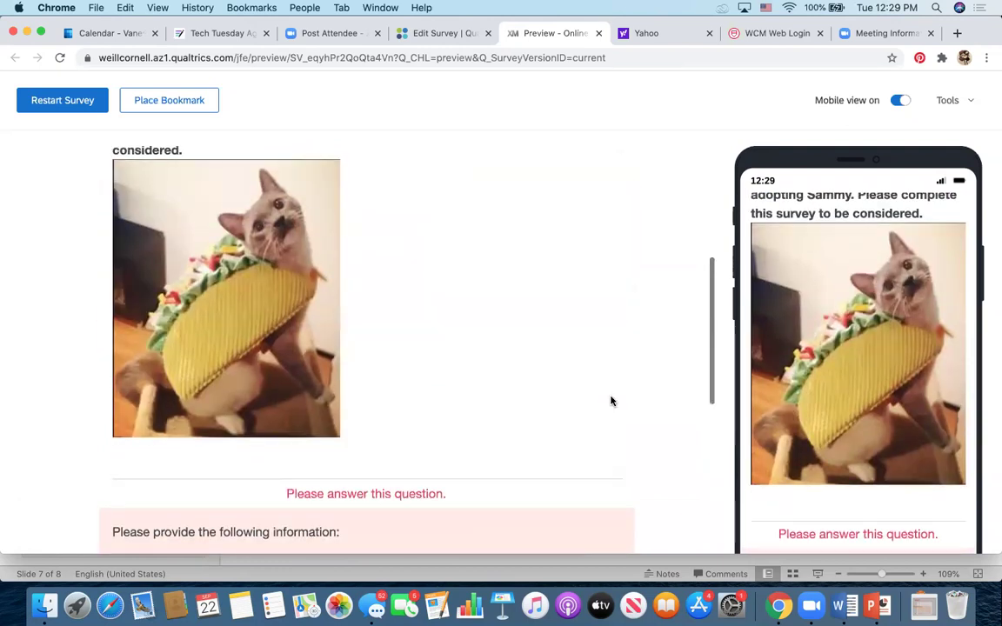
scroll(611, 400, "down", 2)
scroll(610, 400, "down", 2)
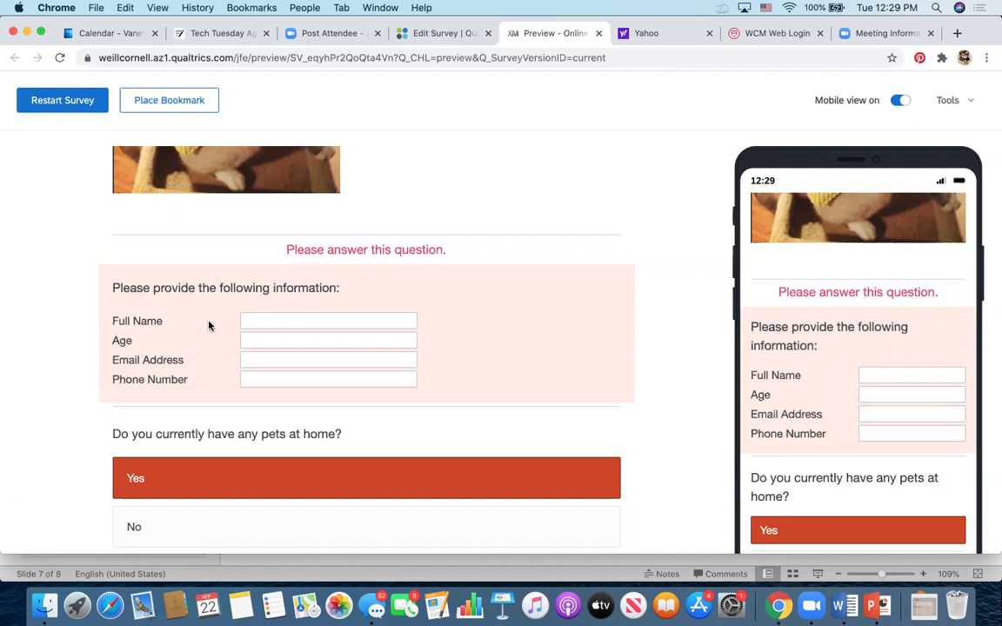
Turn on "Ignore validation" for the survey preview and return to the pets question
left_click(951, 103)
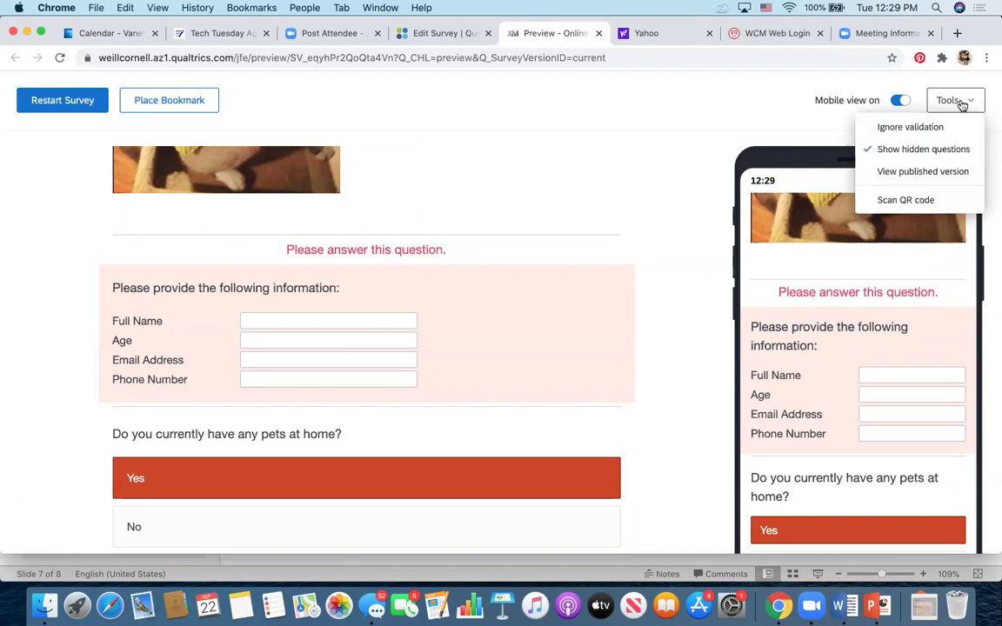
left_click(935, 126)
left_click(696, 178)
scroll(677, 258, "down", 3)
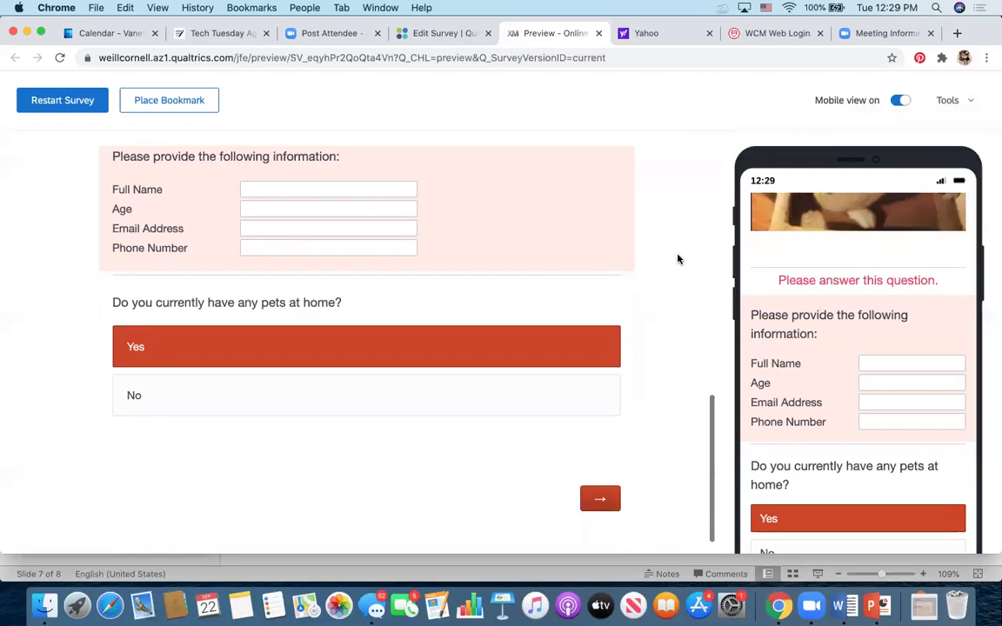
scroll(483, 268, "up", 5)
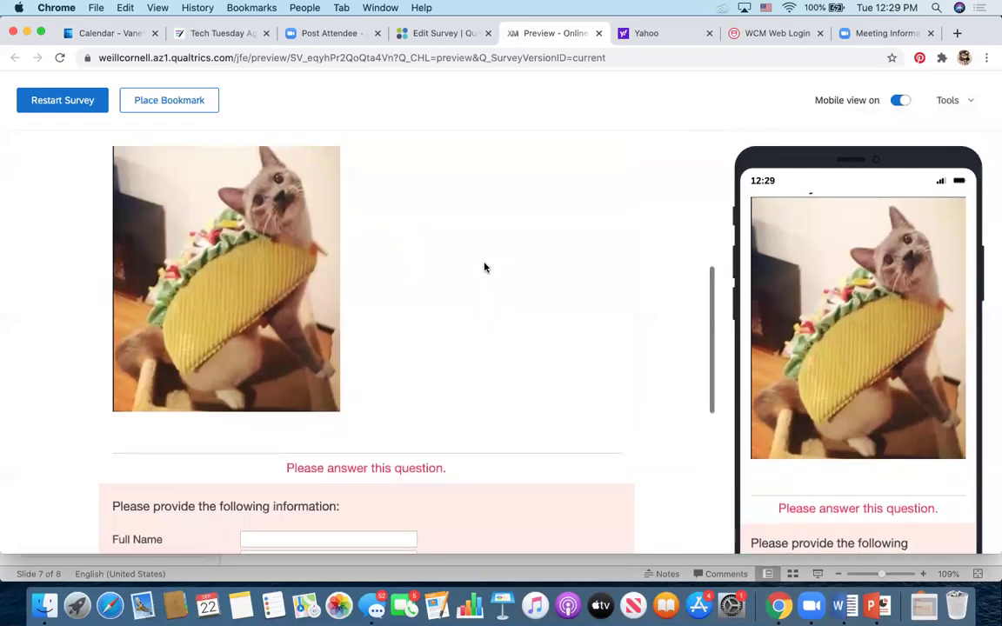
scroll(442, 435, "down", 5)
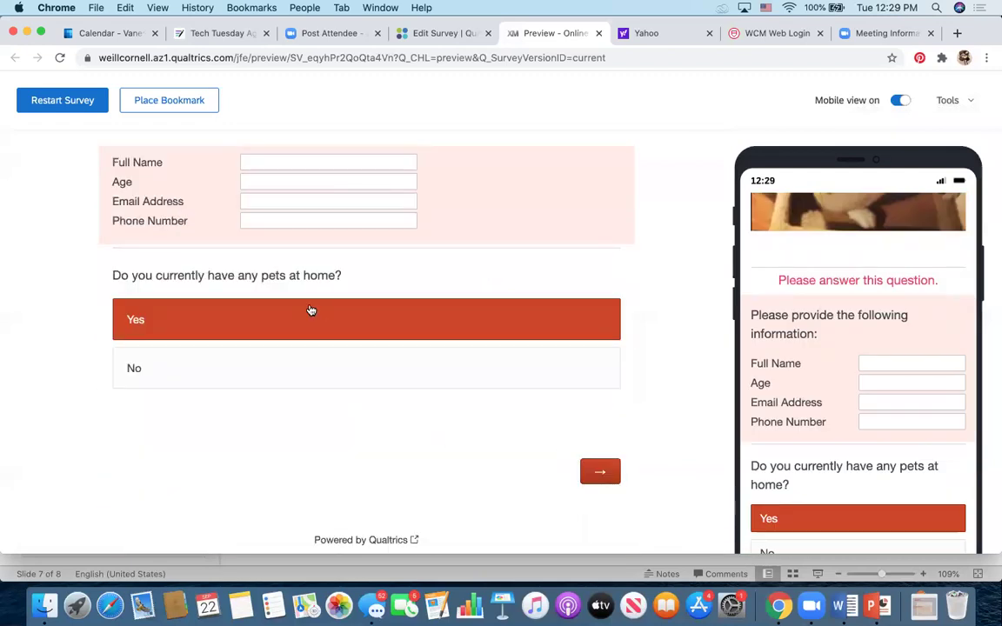
Continue to the pet types question, choose "Dog", "Cat" and "Other", and enter "Fish" as the other pet
left_click(611, 477)
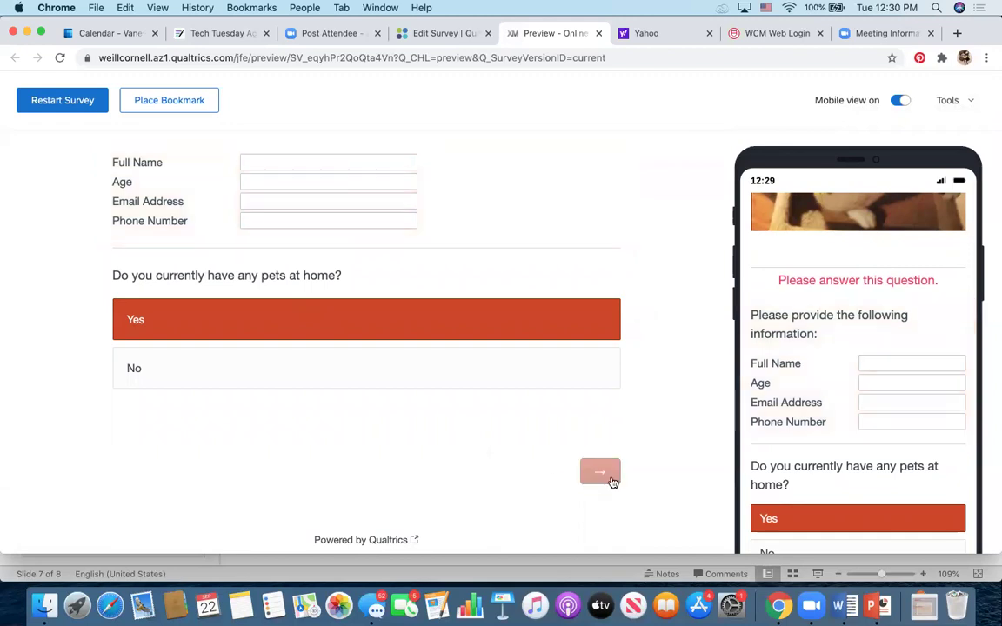
scroll(394, 438, "down", 3)
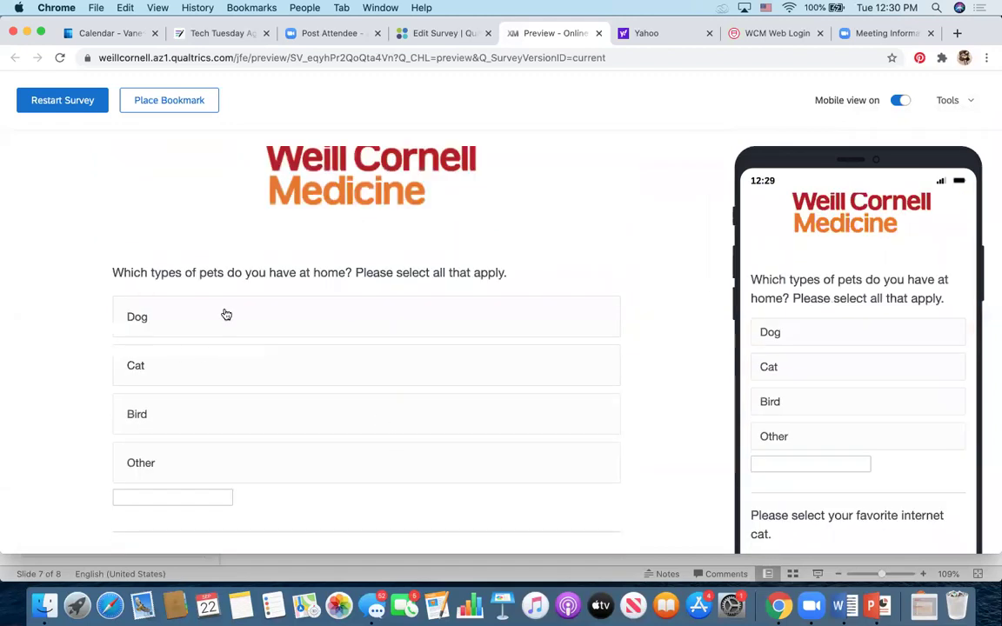
scroll(226, 314, "down", 1)
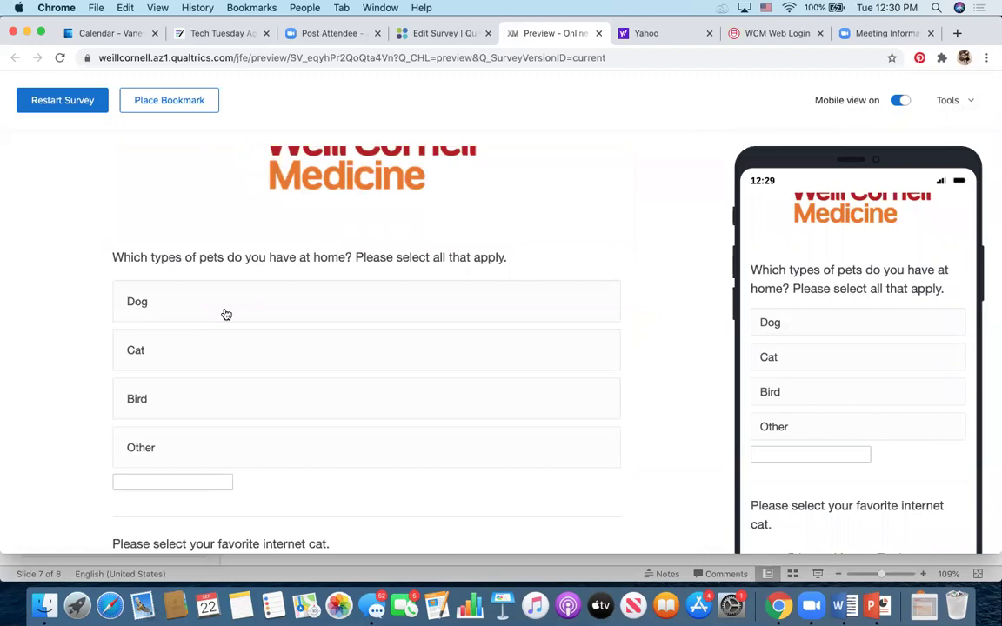
left_click(179, 269)
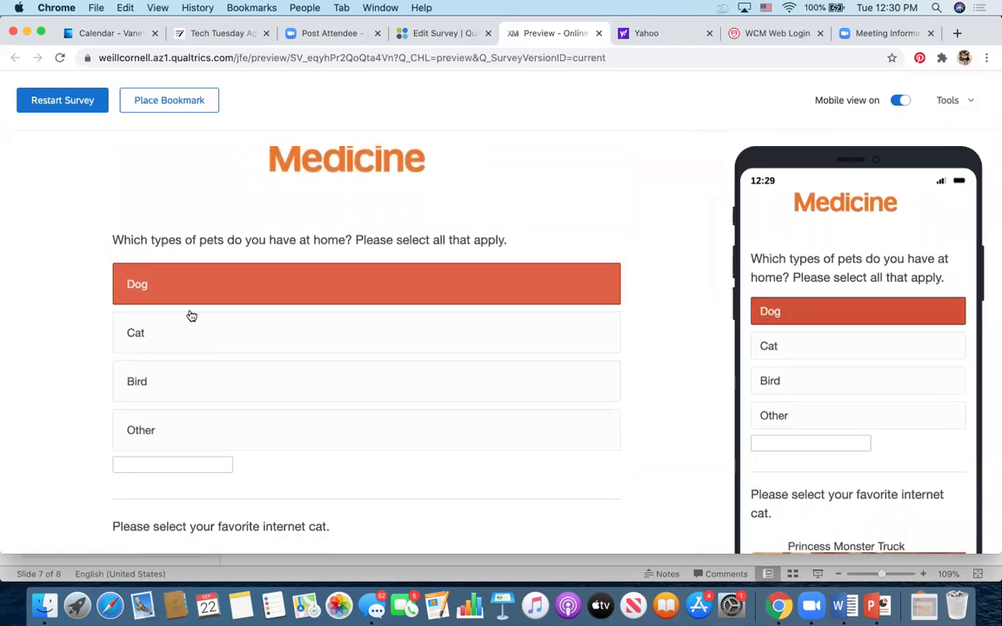
left_click(184, 344)
left_click(172, 380)
left_click(179, 335)
left_click(179, 294)
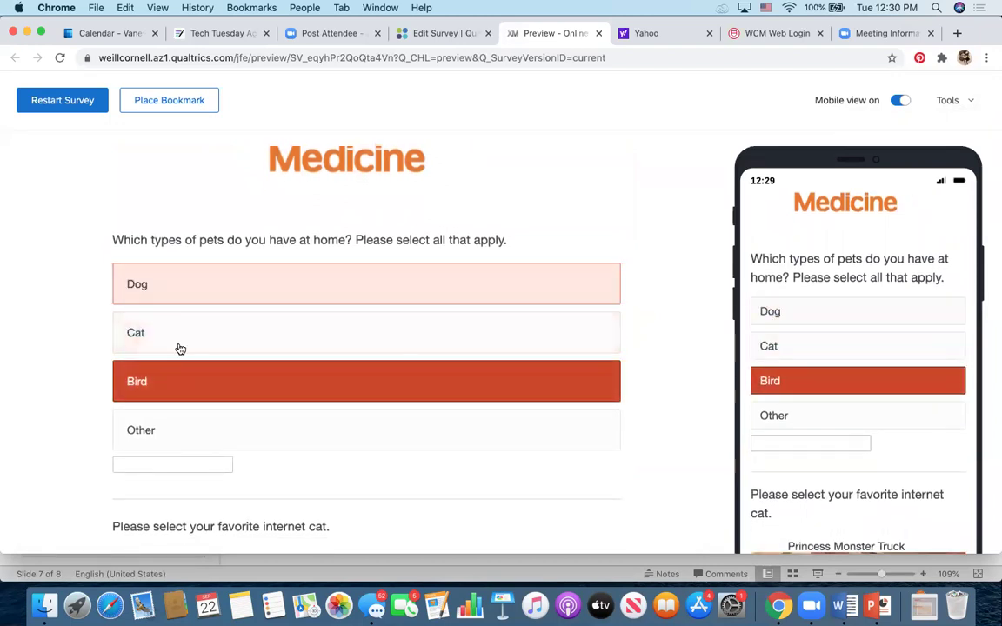
left_click(180, 343)
left_click(178, 428)
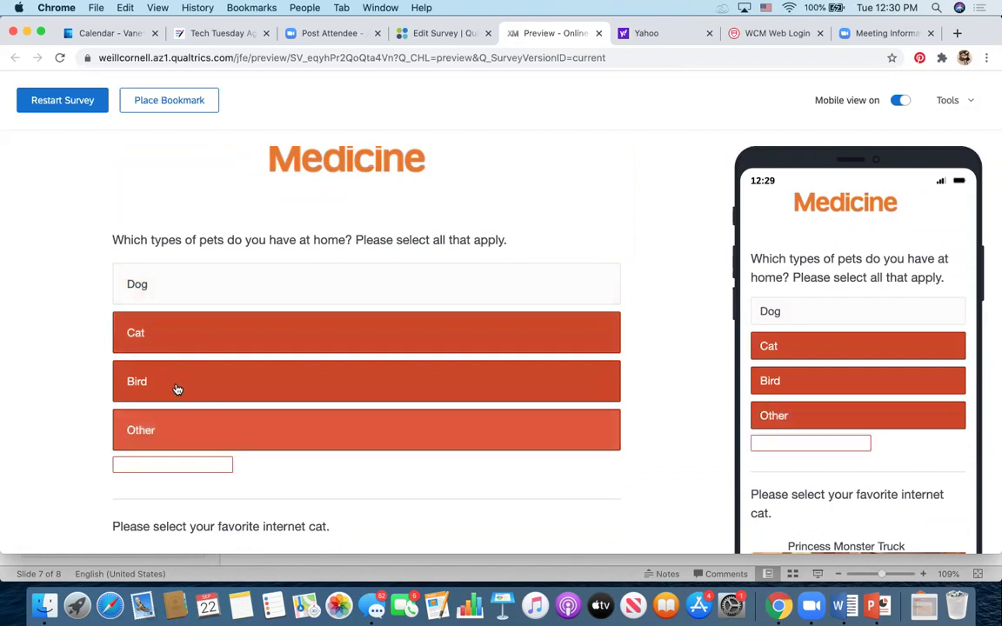
left_click(179, 385)
left_click(184, 295)
scroll(179, 387, "down", 2)
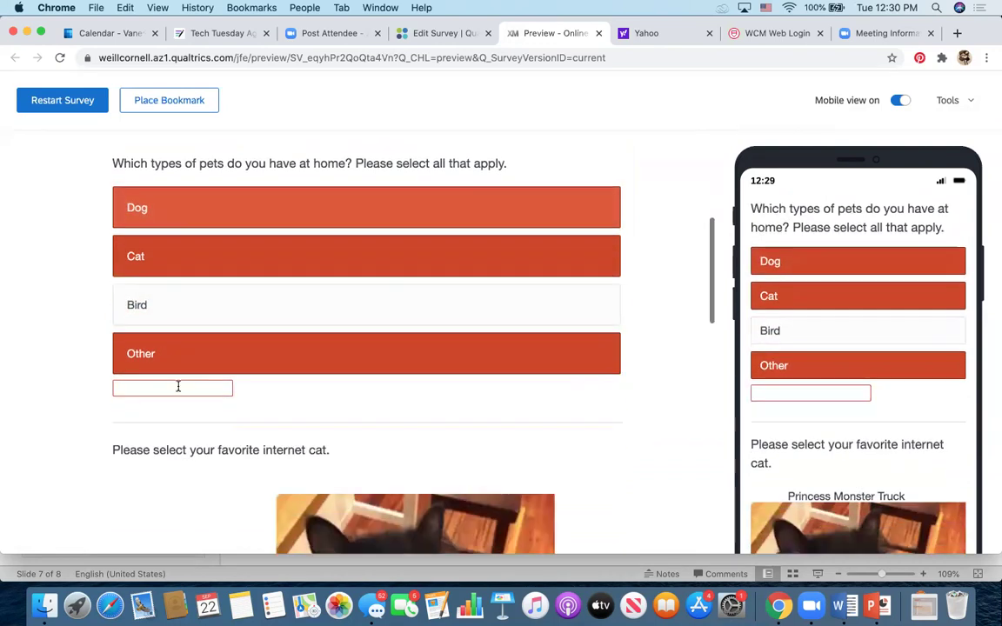
left_click(162, 361)
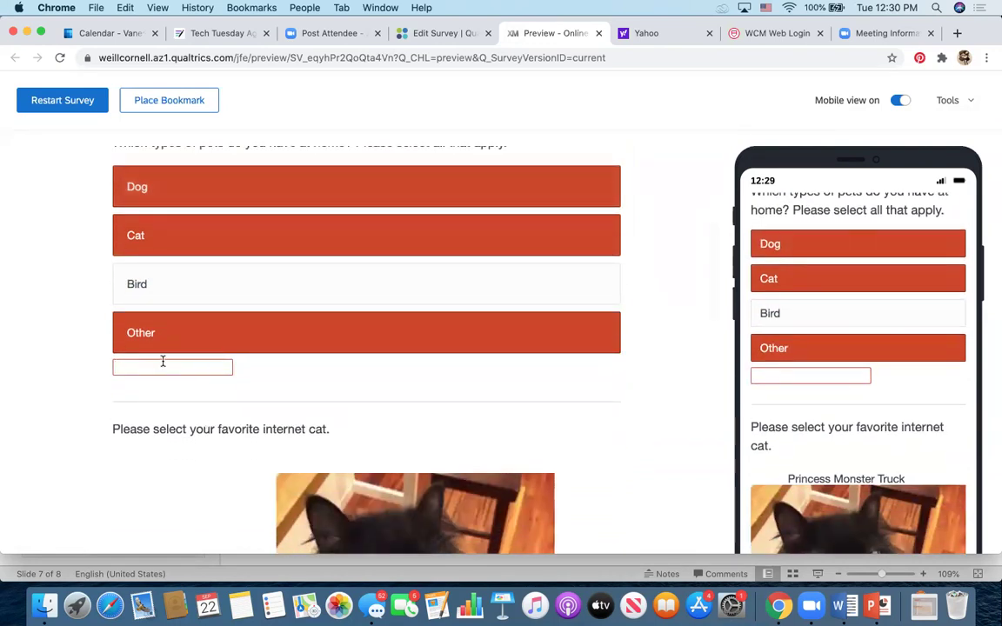
type("Fish")
Rank Grumpy Cat above Princess Monster Truck and Lil Bub in the favorite internet cat question, and submit the previewed survey
scroll(174, 388, "down", 7)
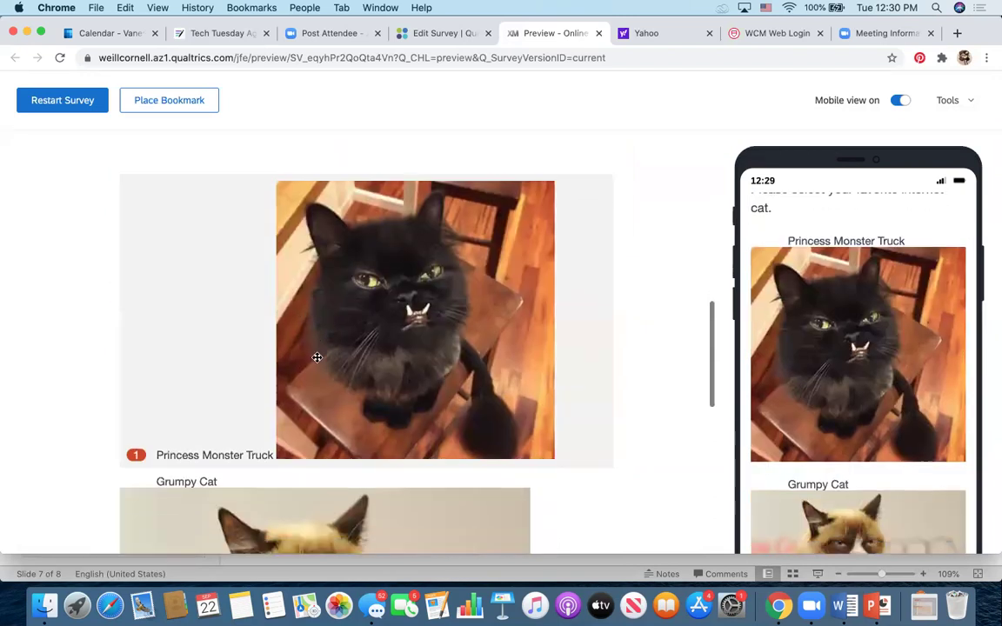
scroll(286, 322, "down", 4)
left_click_drag(282, 377, 270, 355)
scroll(300, 421, "down", 5)
scroll(300, 421, "down", 5)
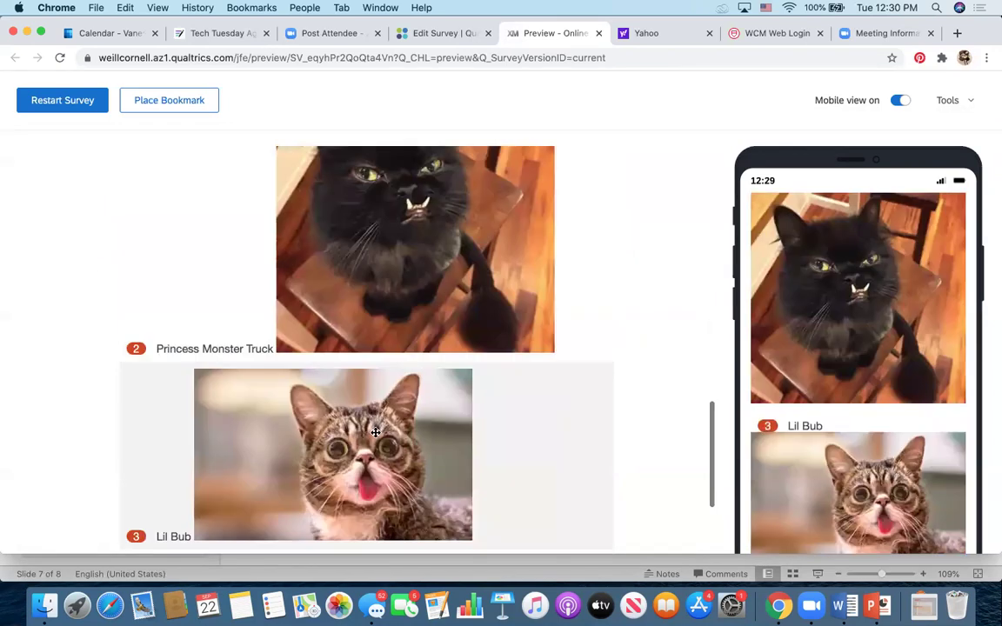
scroll(270, 479, "down", 4)
left_click(616, 479)
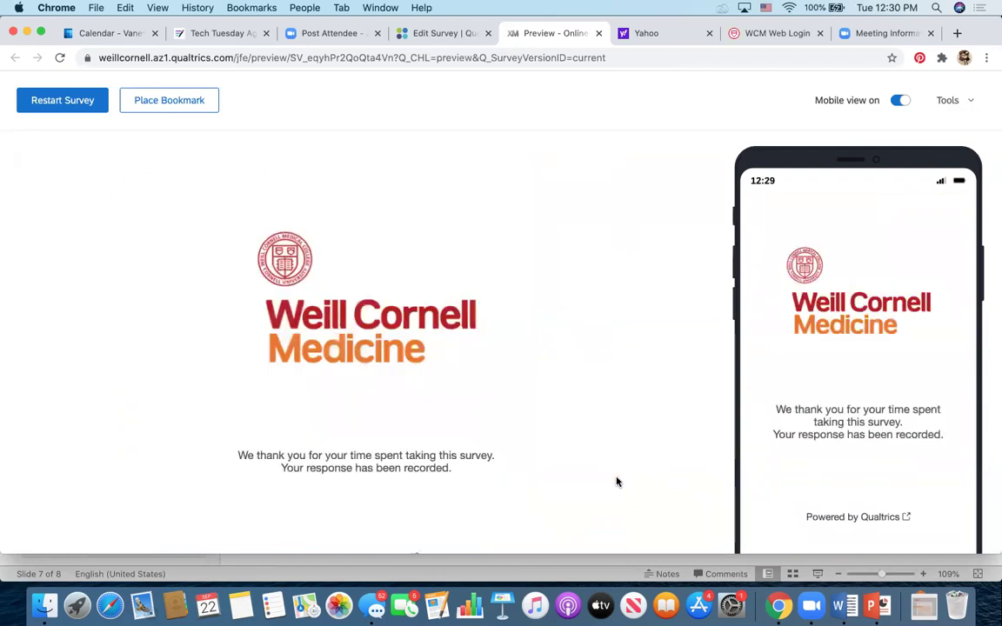
Restart the survey preview, answer "No" to having pets at home, and examine the page that follows from top to bottom
left_click(52, 102)
scroll(376, 400, "down", 10)
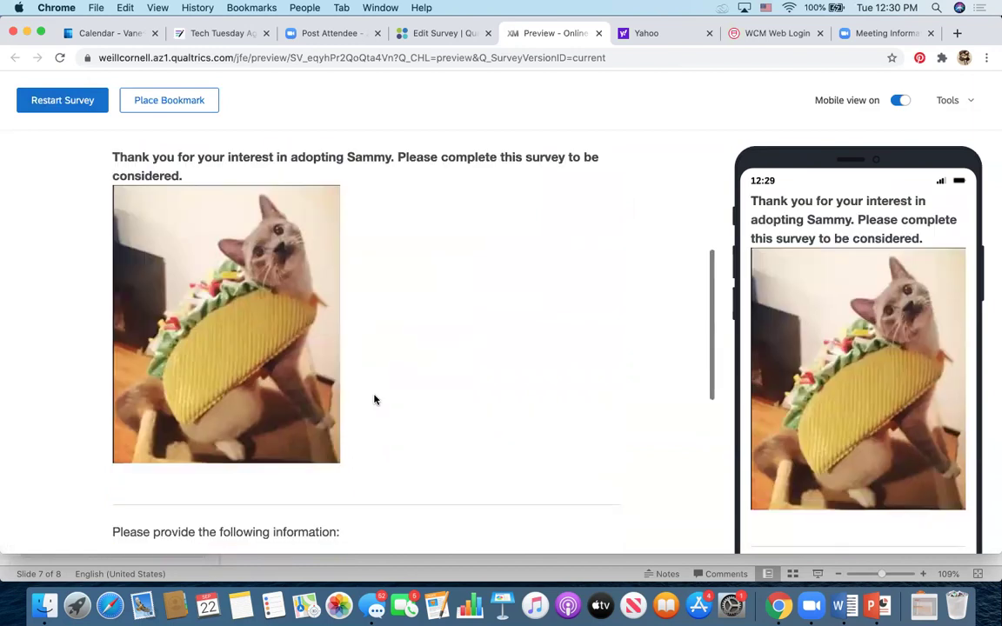
left_click(213, 386)
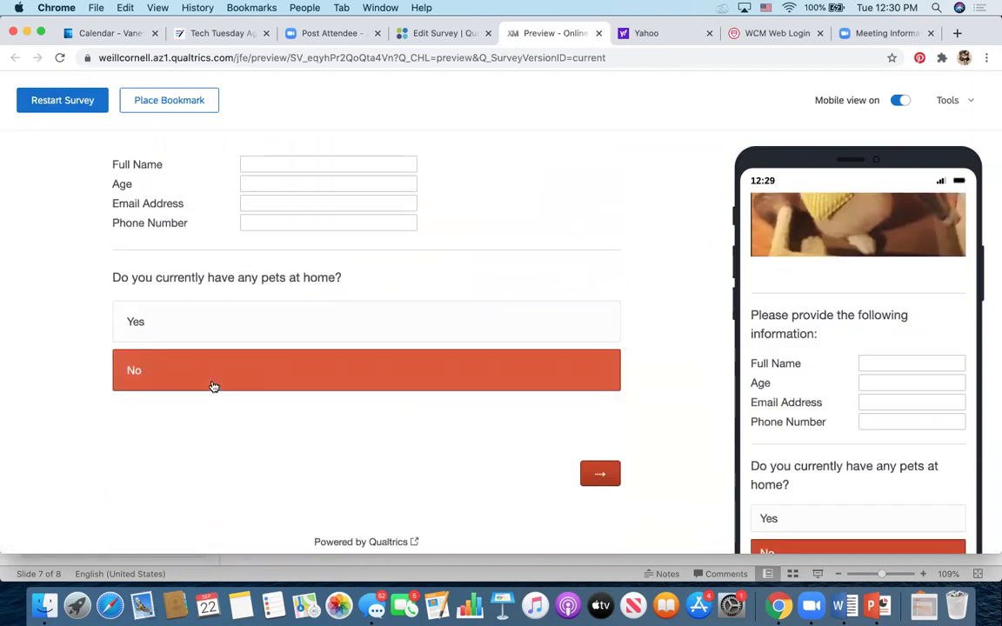
left_click(600, 479)
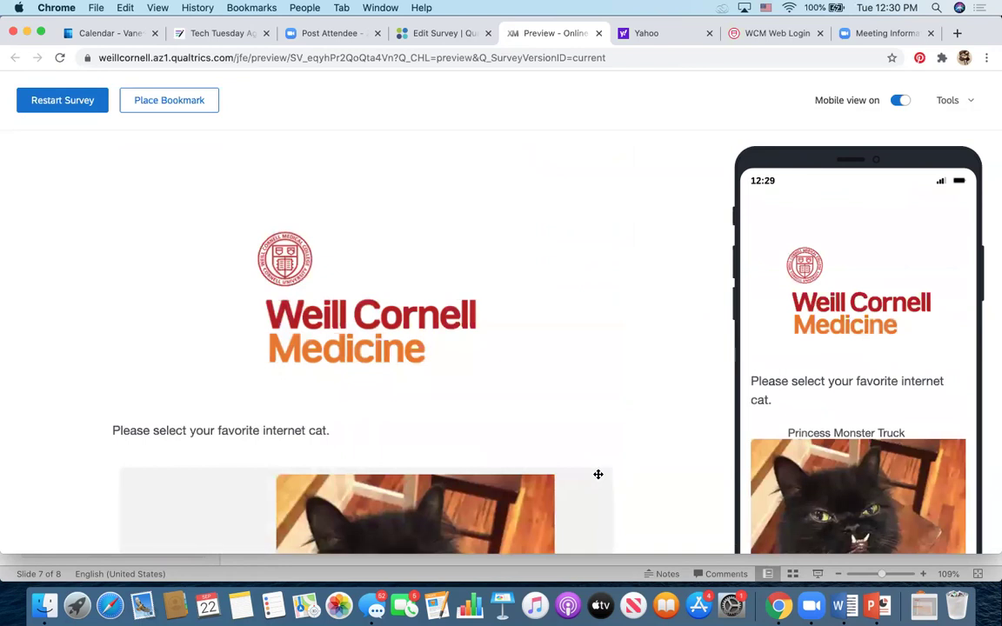
scroll(597, 474, "down", 3)
scroll(534, 293, "down", 3)
scroll(534, 293, "down", 5)
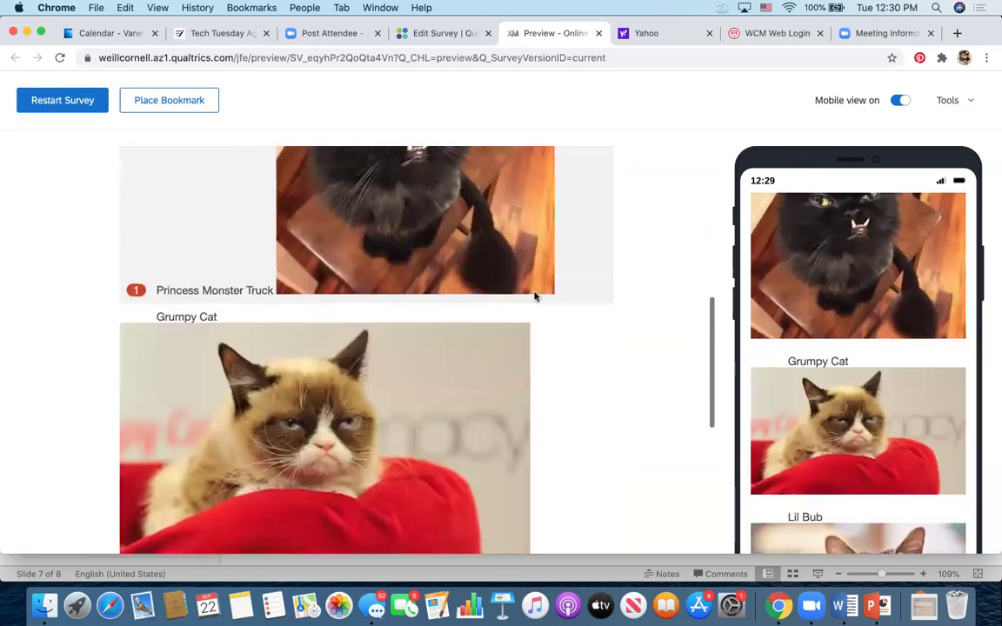
scroll(532, 293, "down", 3)
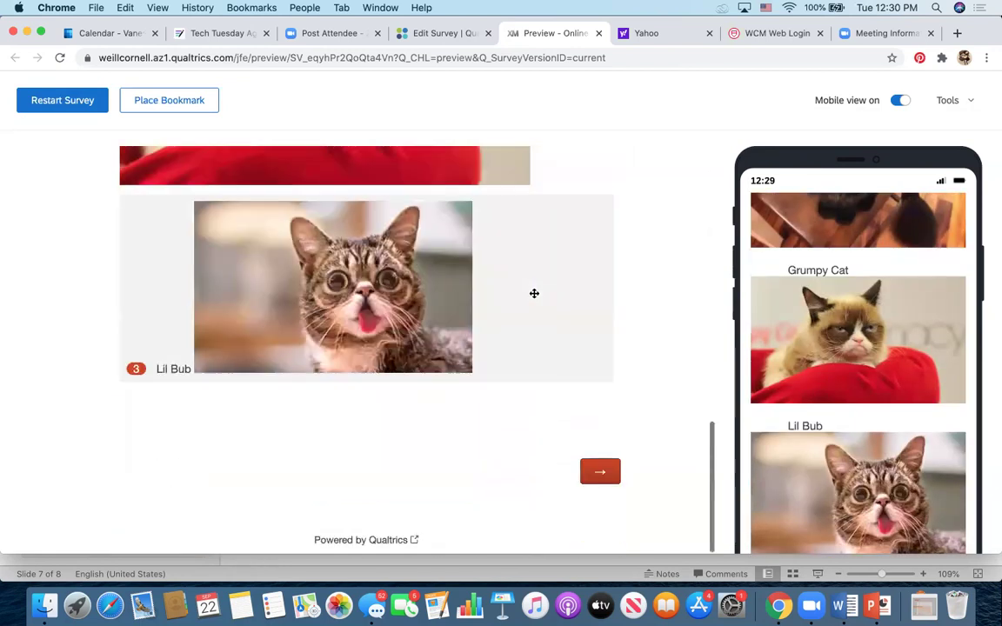
scroll(534, 296, "up", 10)
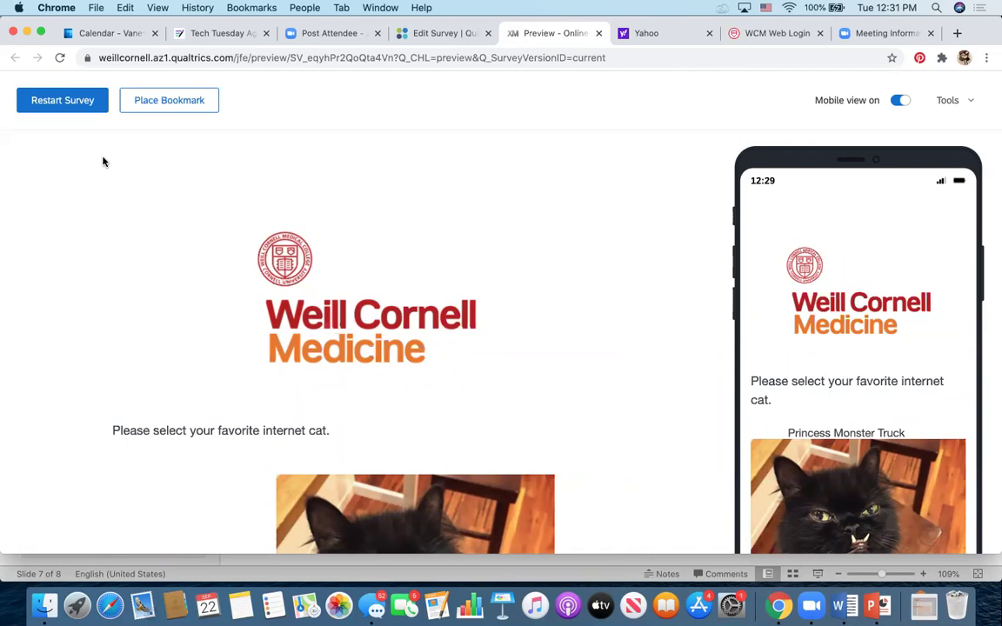
Select the full web address of the survey preview
double_click(115, 56)
triple_click(115, 55)
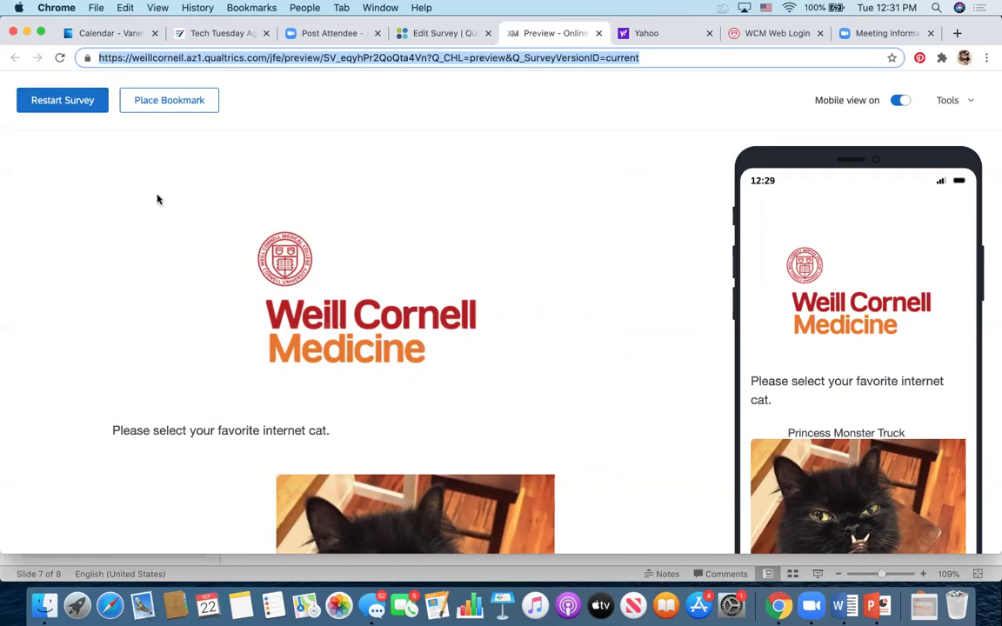
scroll(172, 232, "down", 1)
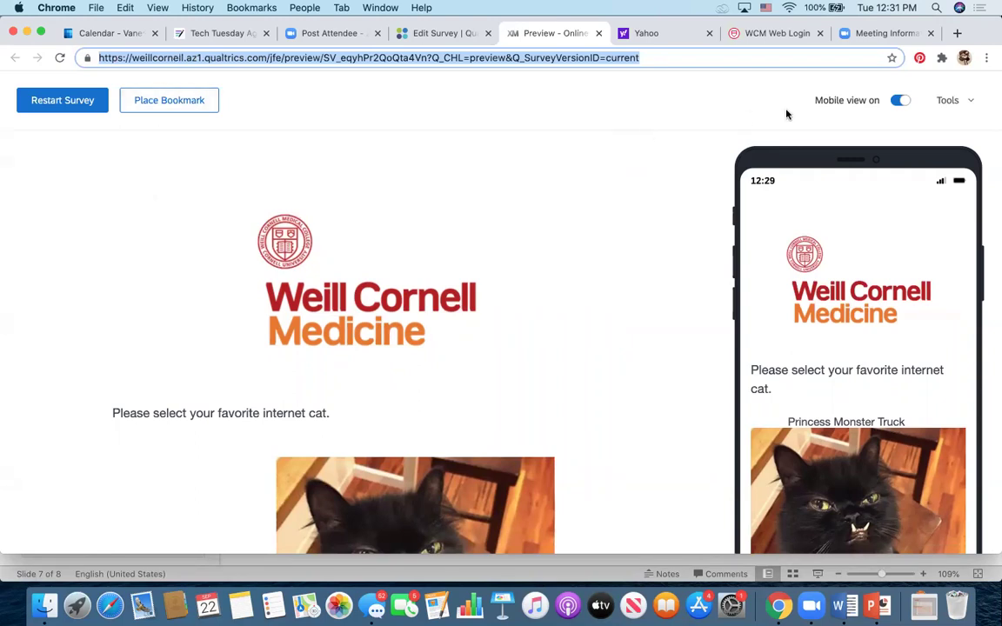
Close the survey preview, return to the survey editor, and reposition the browser window
left_click_drag(758, 19, 576, 66)
left_click(599, 79)
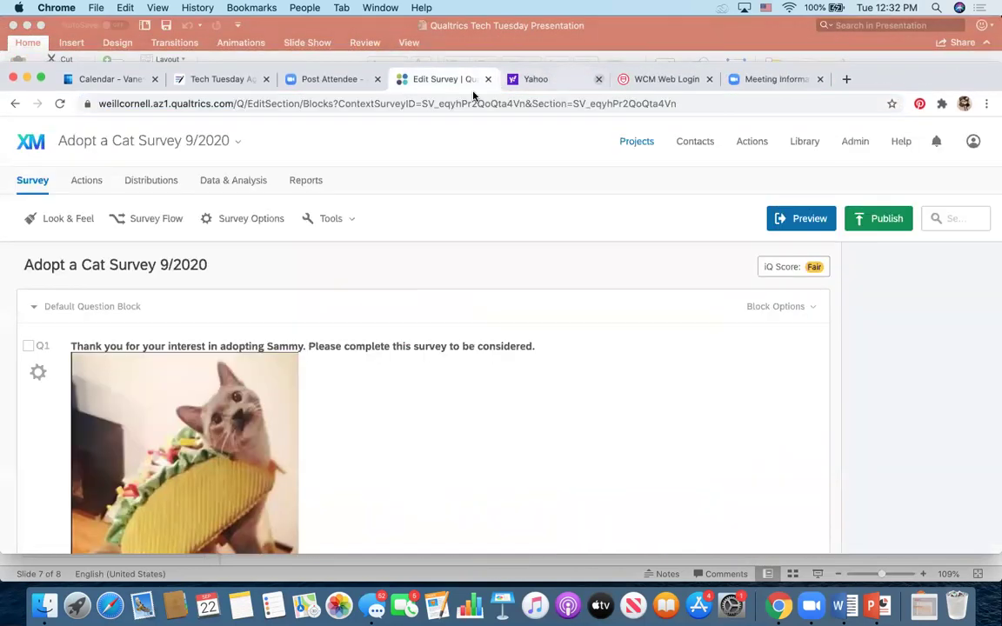
left_click_drag(954, 78, 954, 38)
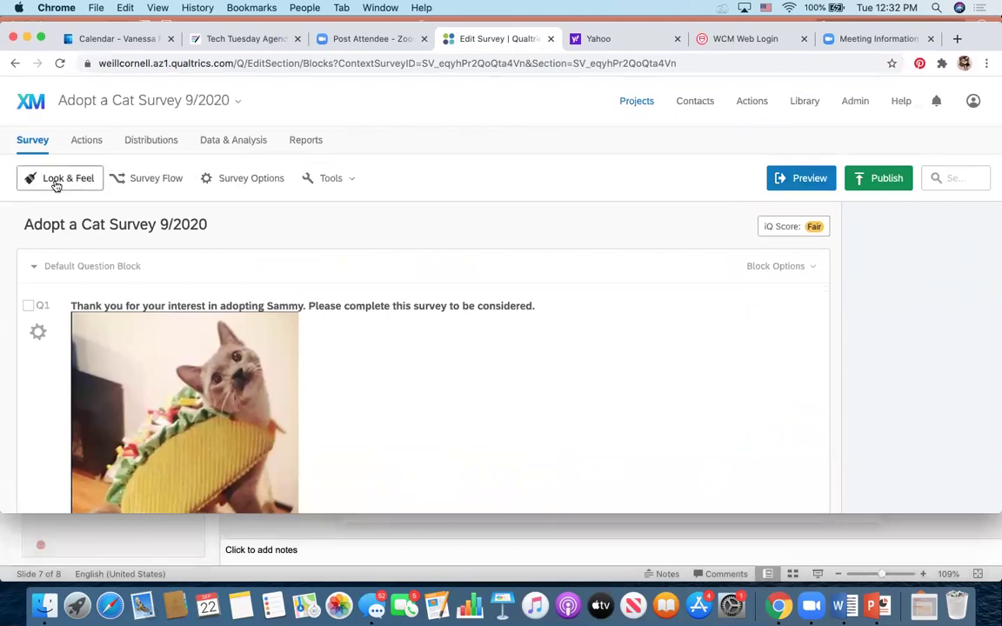
Review the general and style settings in Look and Feel and the block order in Survey Flow, leaving both without saving
scroll(67, 199, "down", 1)
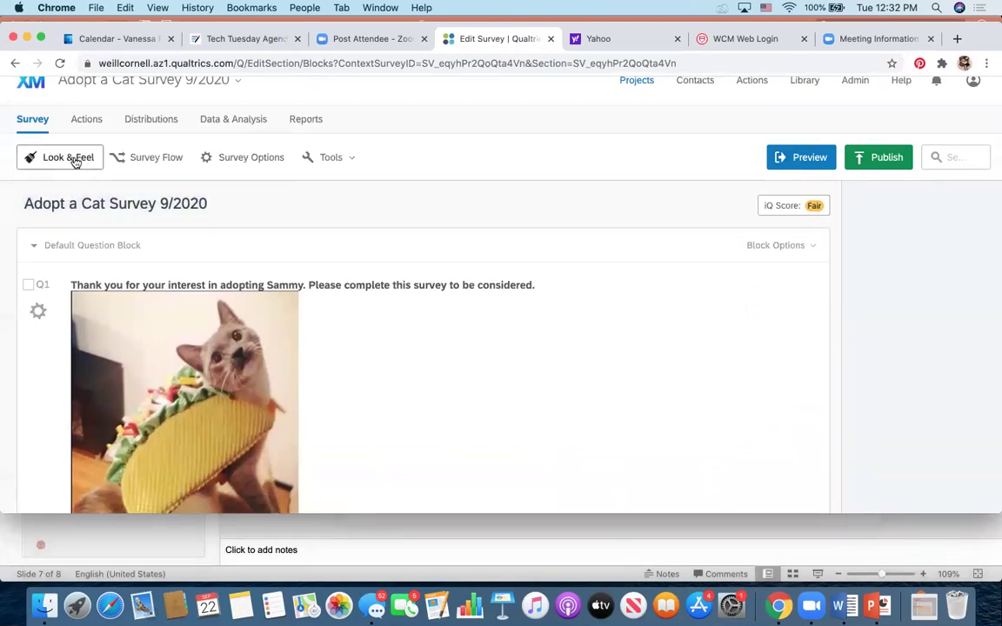
scroll(74, 162, "up", 1)
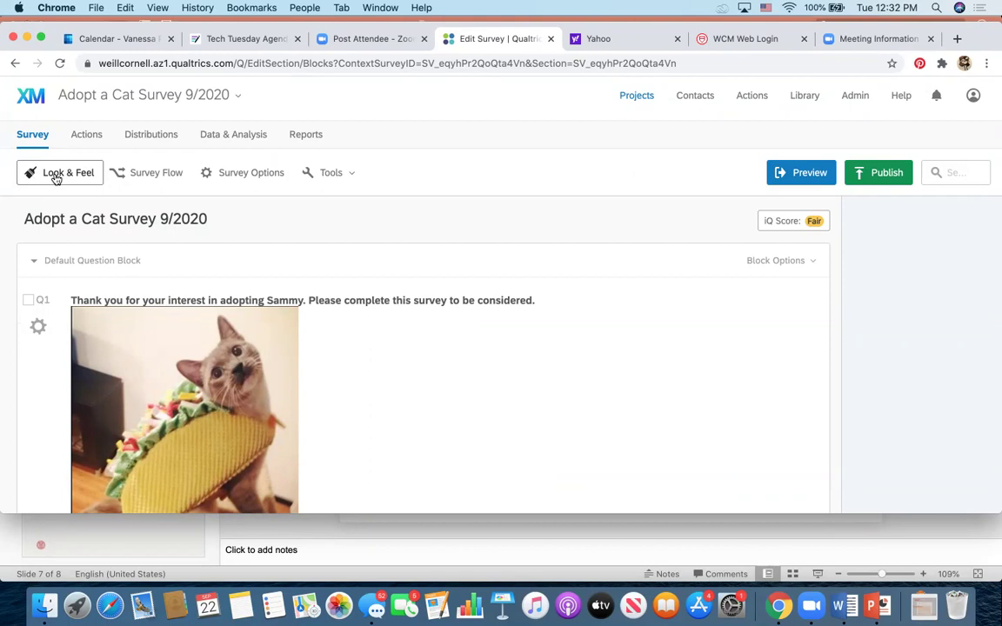
left_click(56, 175)
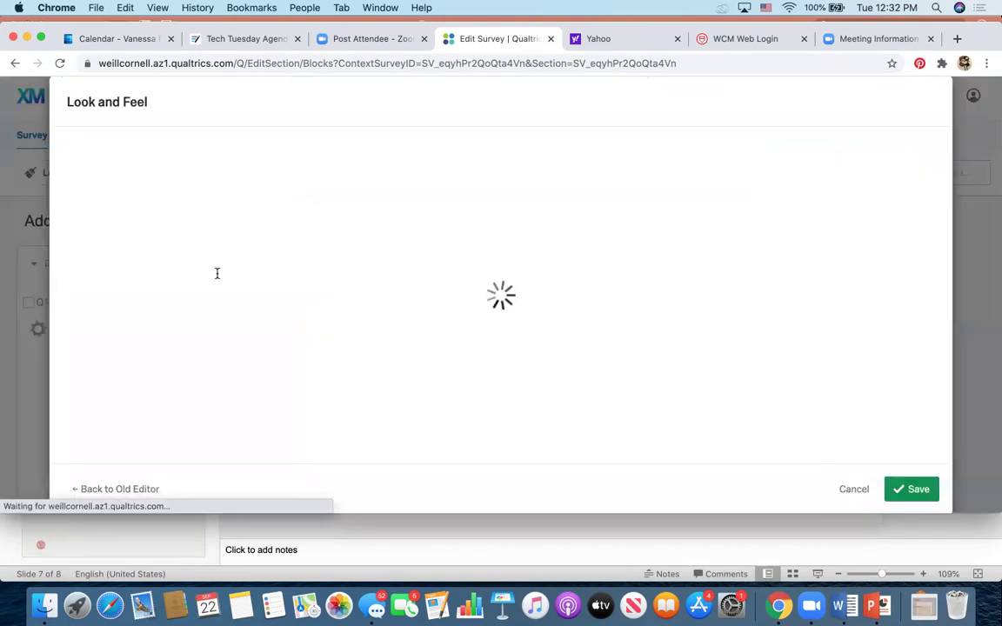
scroll(126, 268, "down", 1)
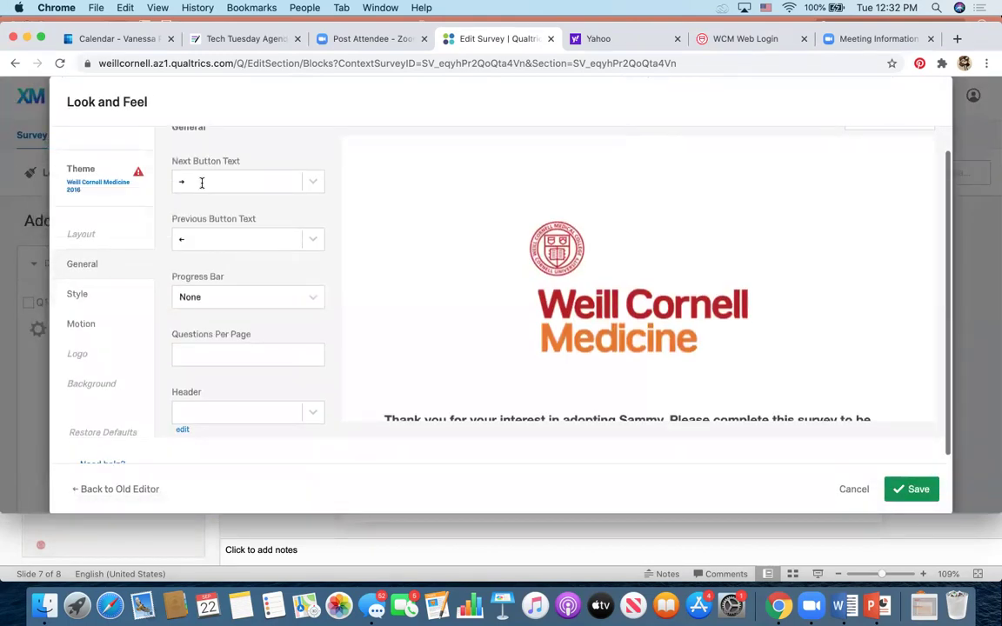
left_click(96, 286)
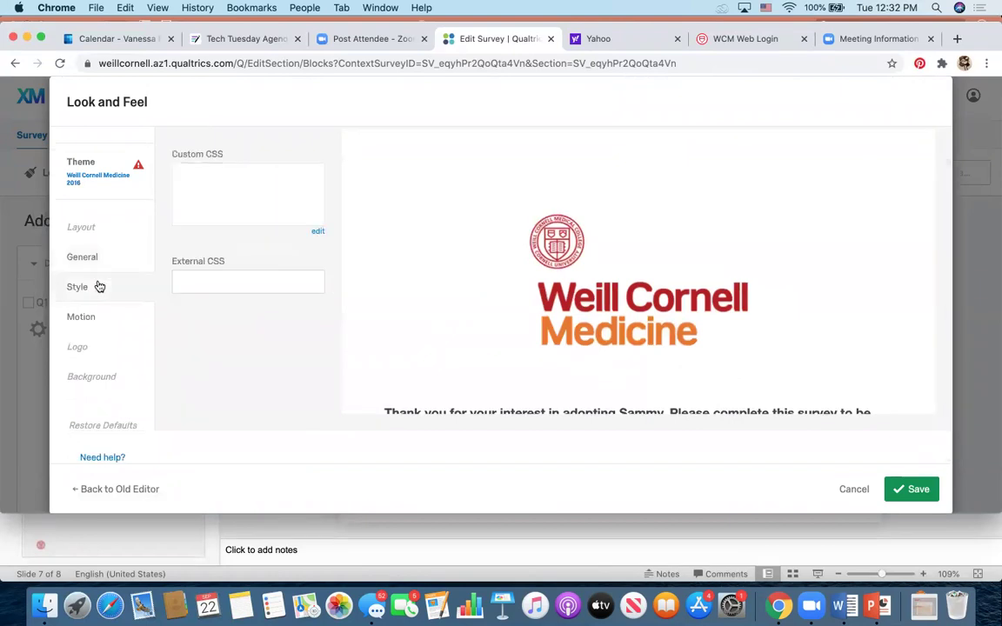
left_click(850, 491)
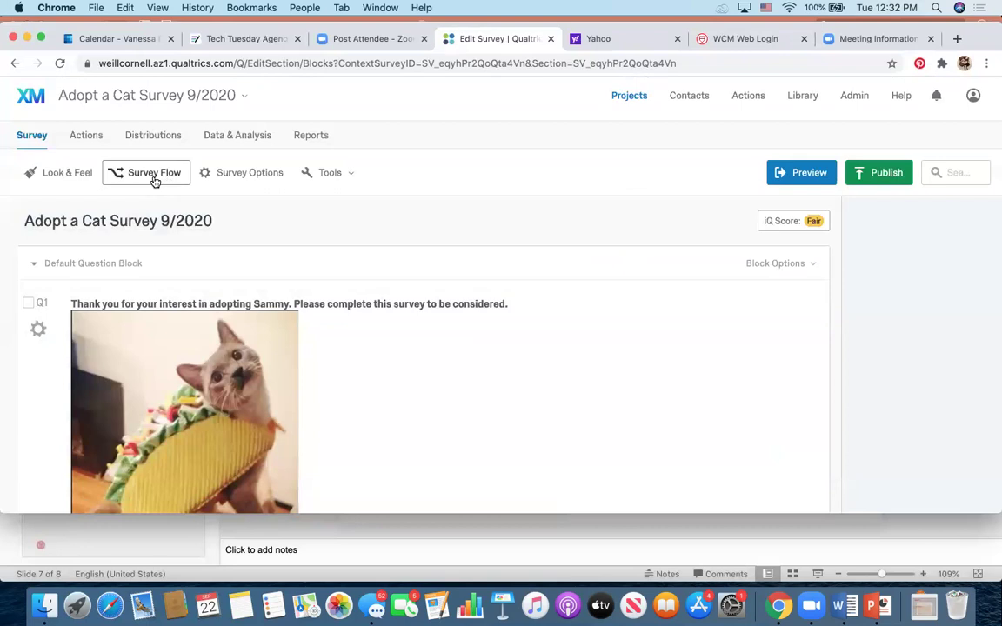
left_click(153, 178)
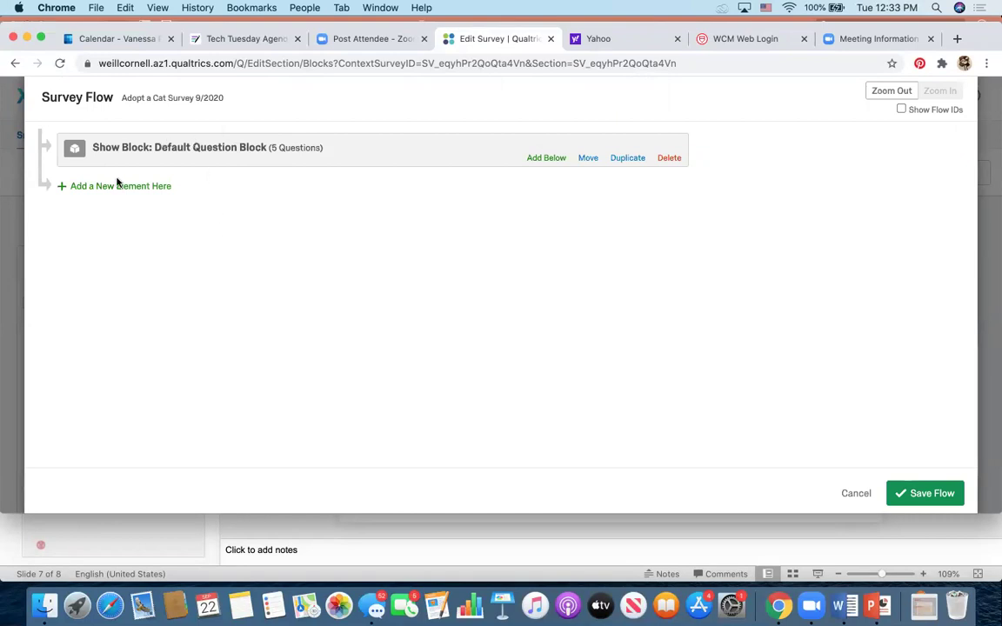
left_click(853, 494)
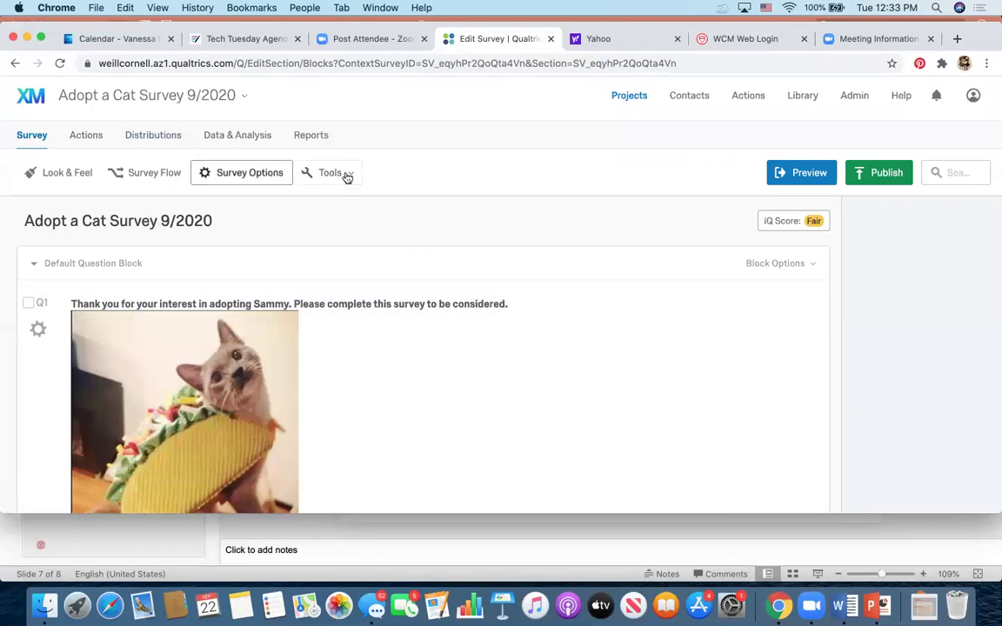
Review the experience and protection settings in Survey Options, switching Survey Expiration on to inspect its date range and off again
left_click(251, 174)
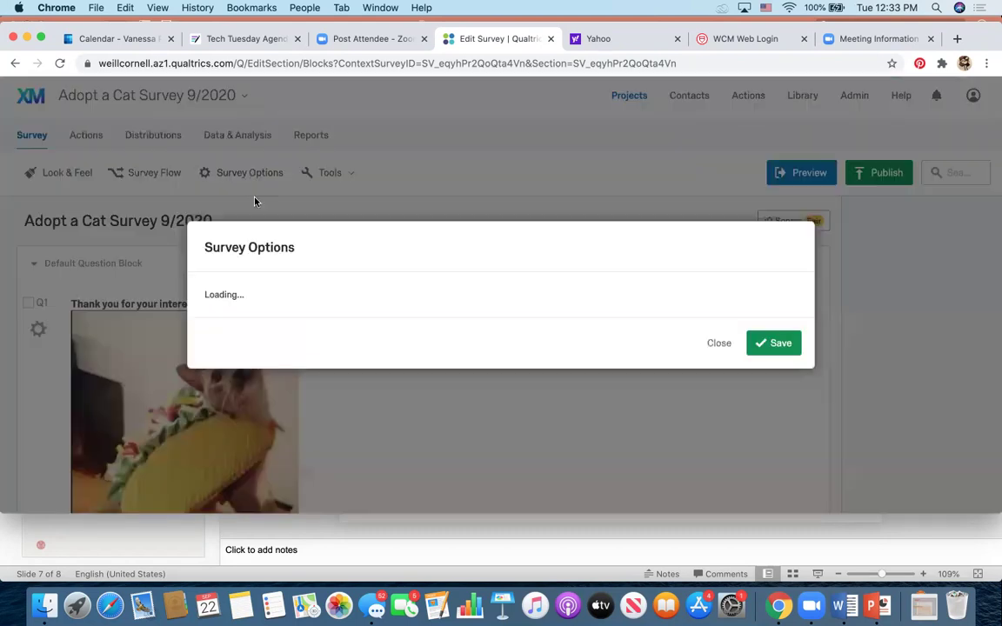
scroll(303, 309, "down", 1)
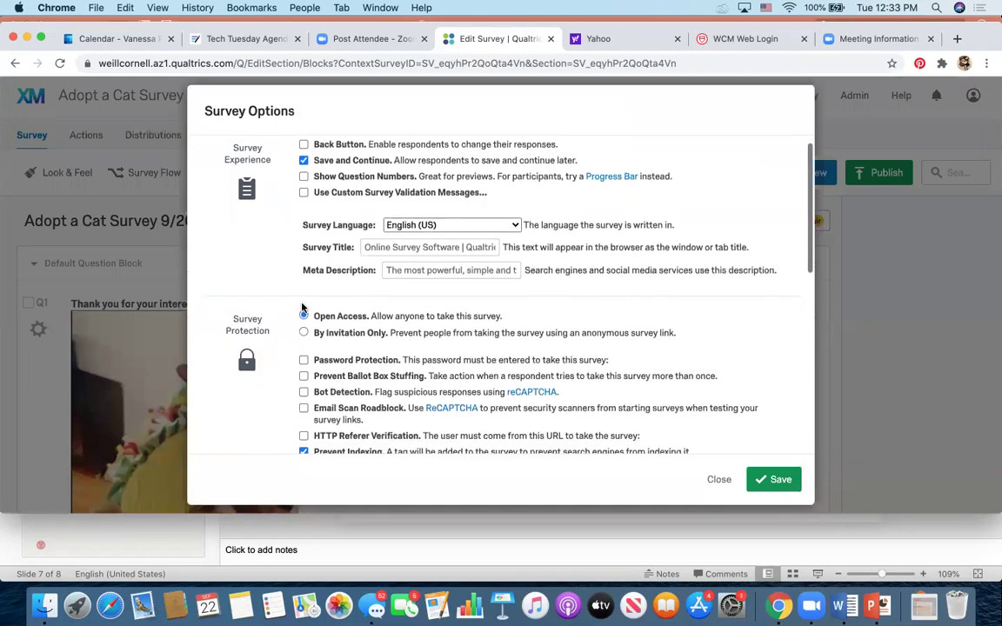
scroll(302, 308, "down", 3)
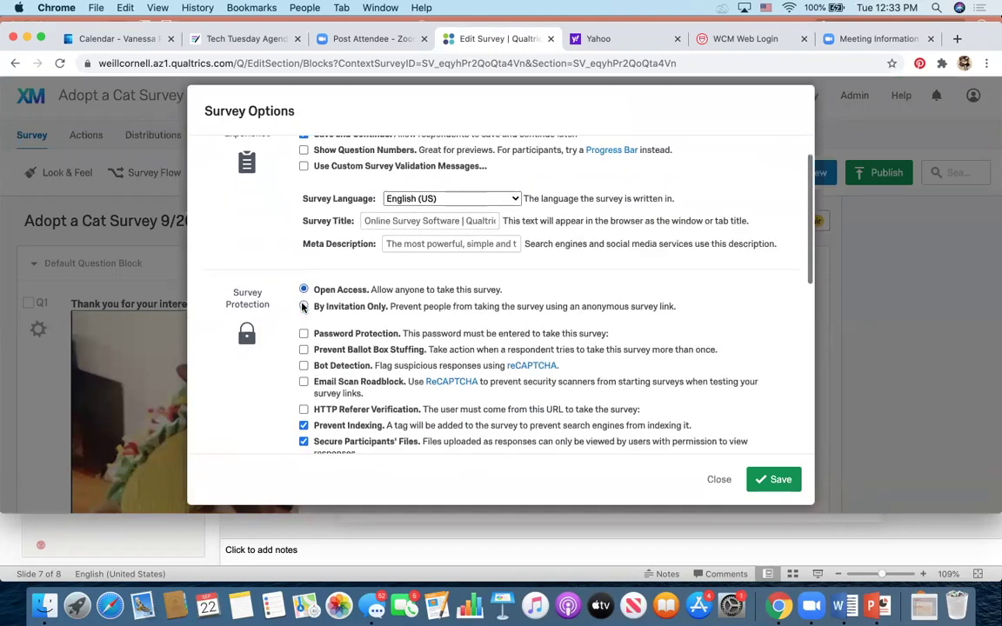
scroll(303, 308, "down", 5)
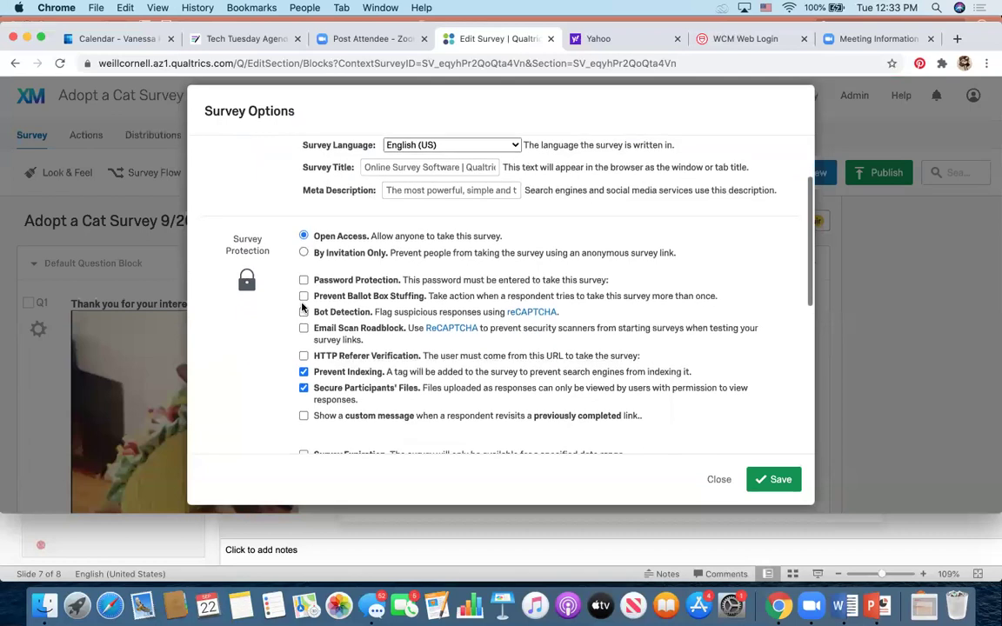
scroll(237, 234, "down", 3)
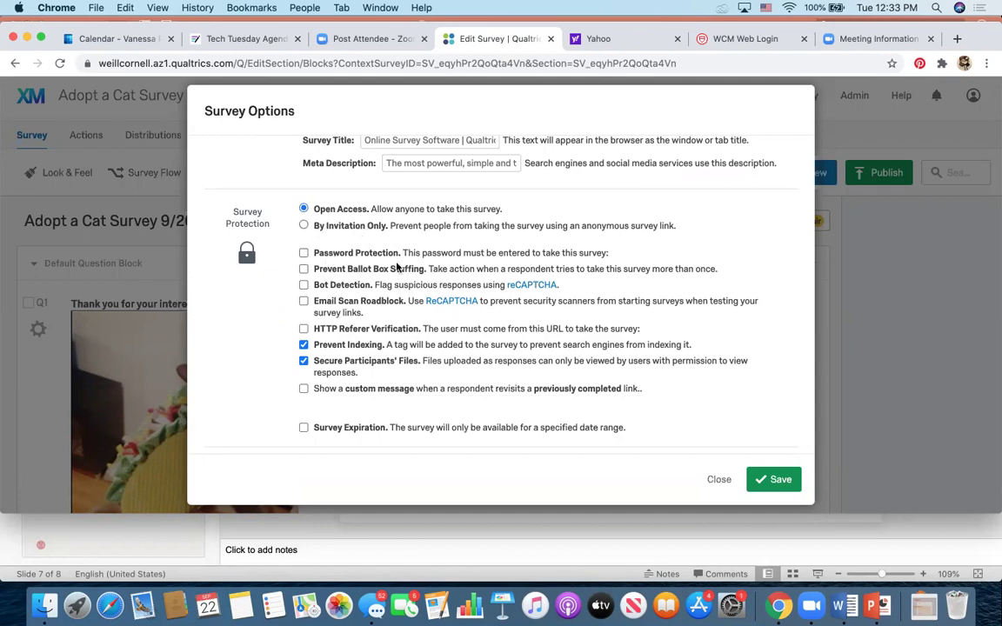
scroll(389, 309, "down", 2)
scroll(389, 309, "down", 1)
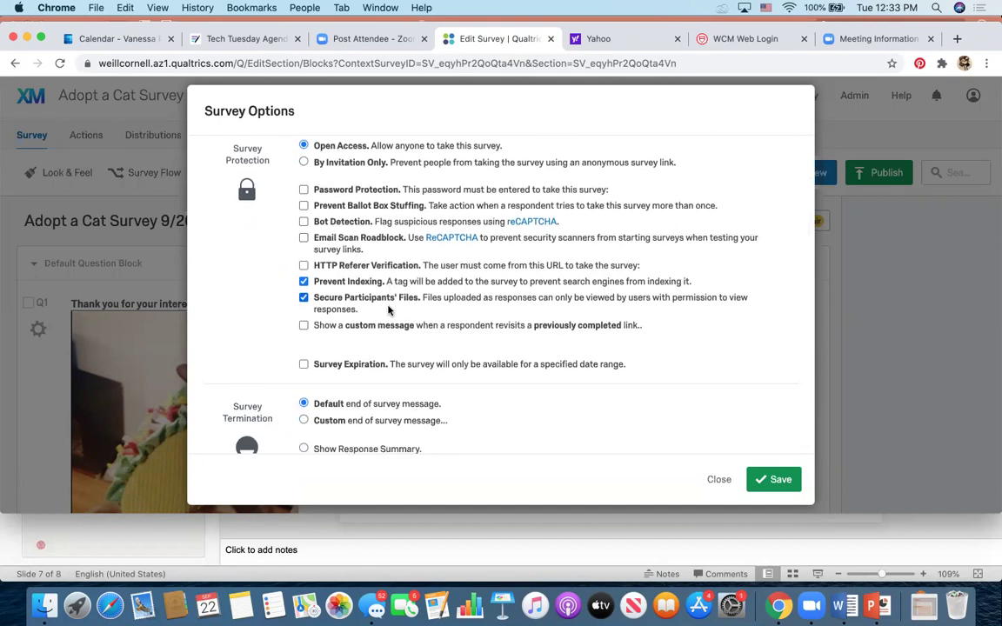
scroll(392, 313, "down", 3)
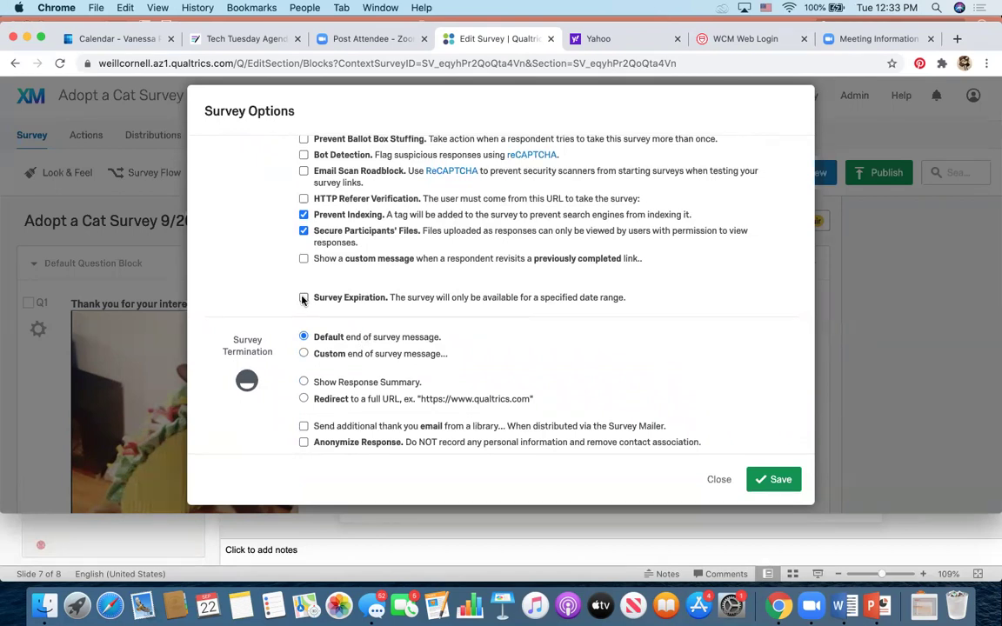
left_click(304, 298)
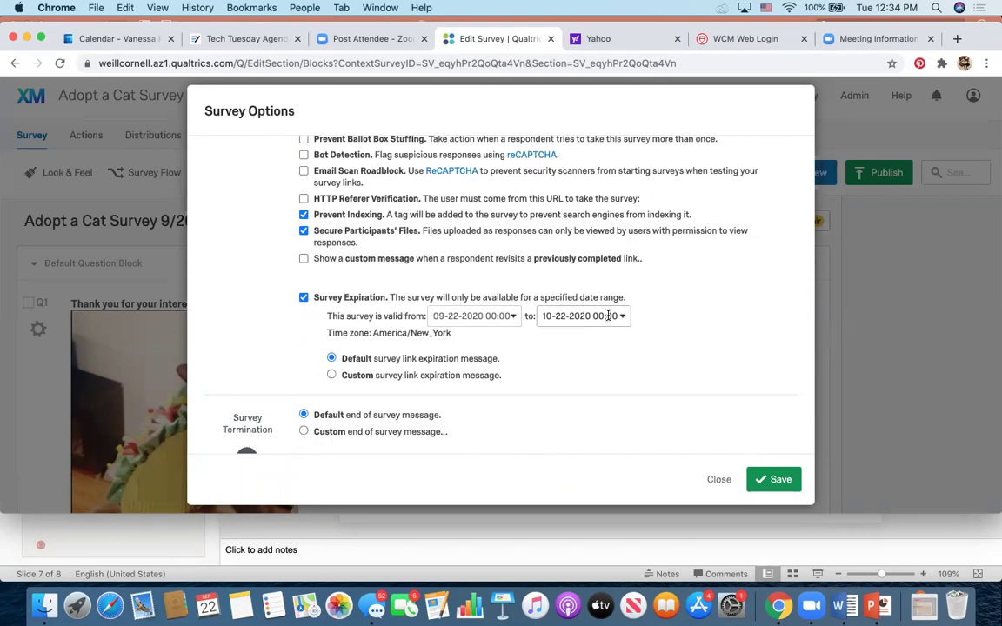
left_click(303, 298)
Choose a custom end of survey message, look through the personal library's saved messages and the new message form, and restore the default message
scroll(305, 334, "down", 5)
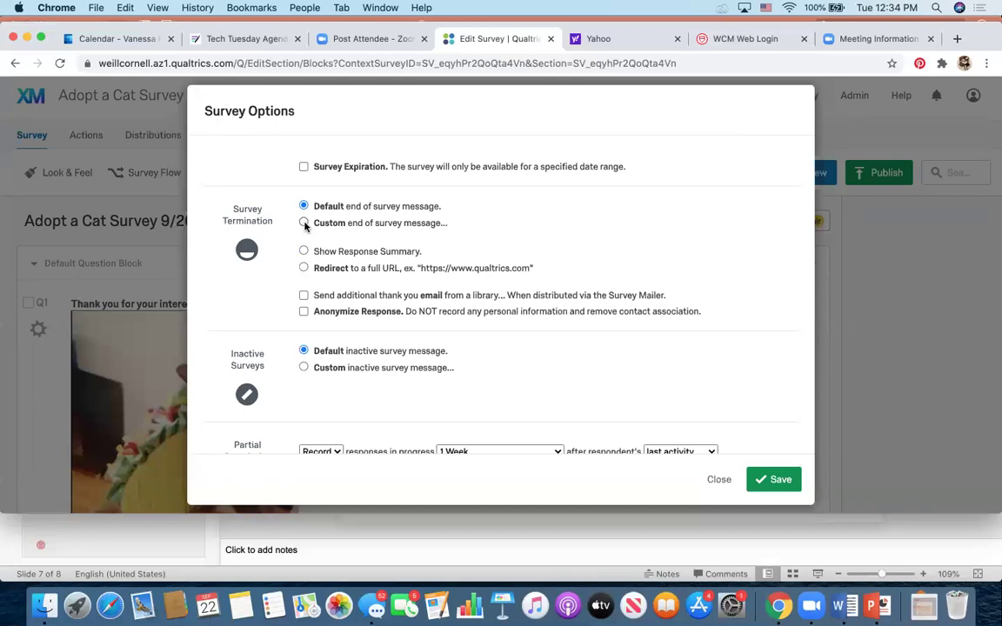
left_click(305, 223)
left_click(369, 242)
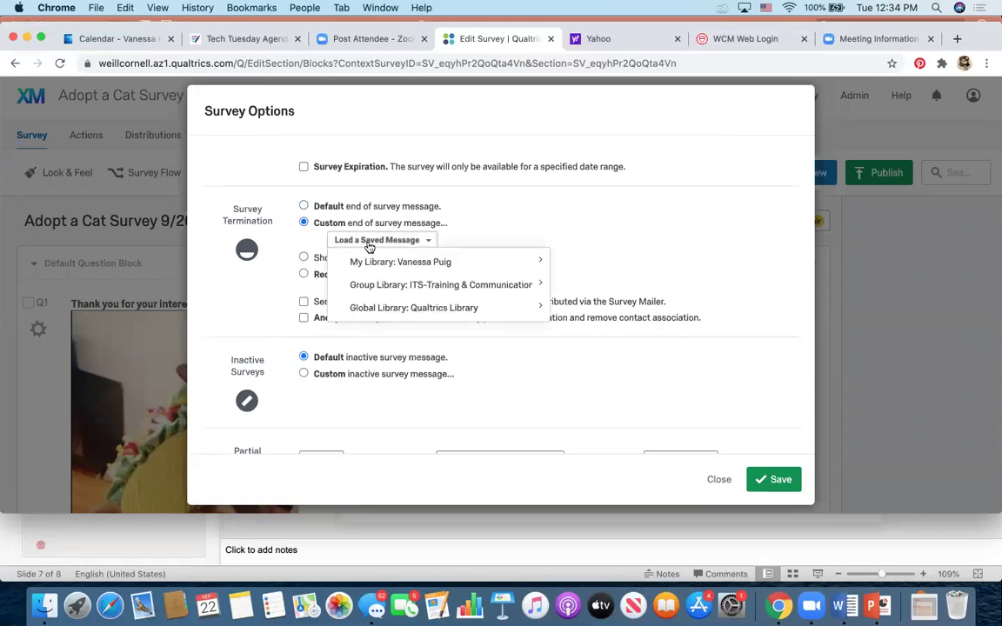
mouse_move(398, 266)
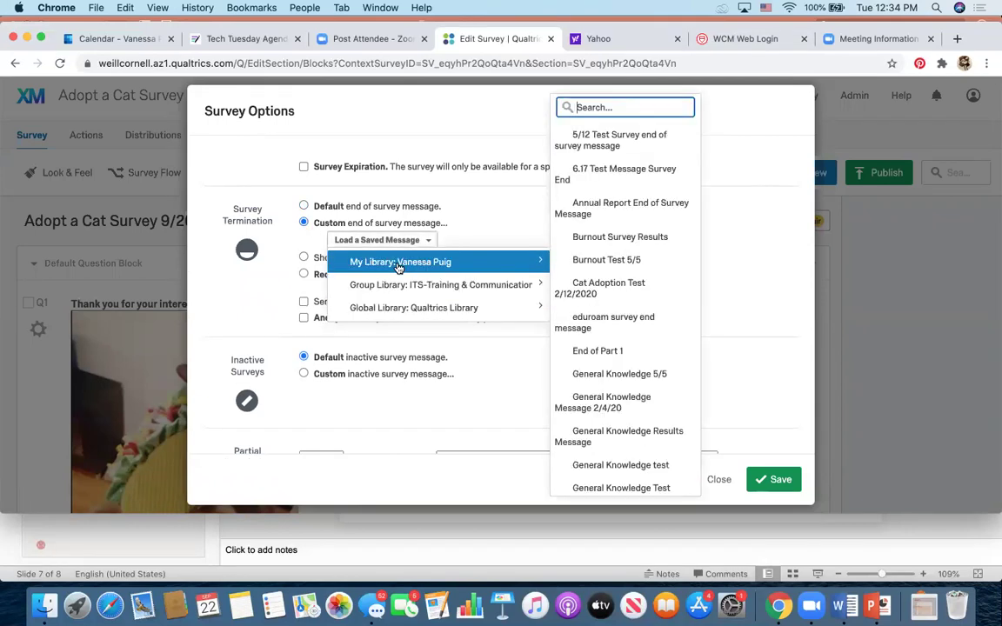
scroll(613, 374, "down", 2)
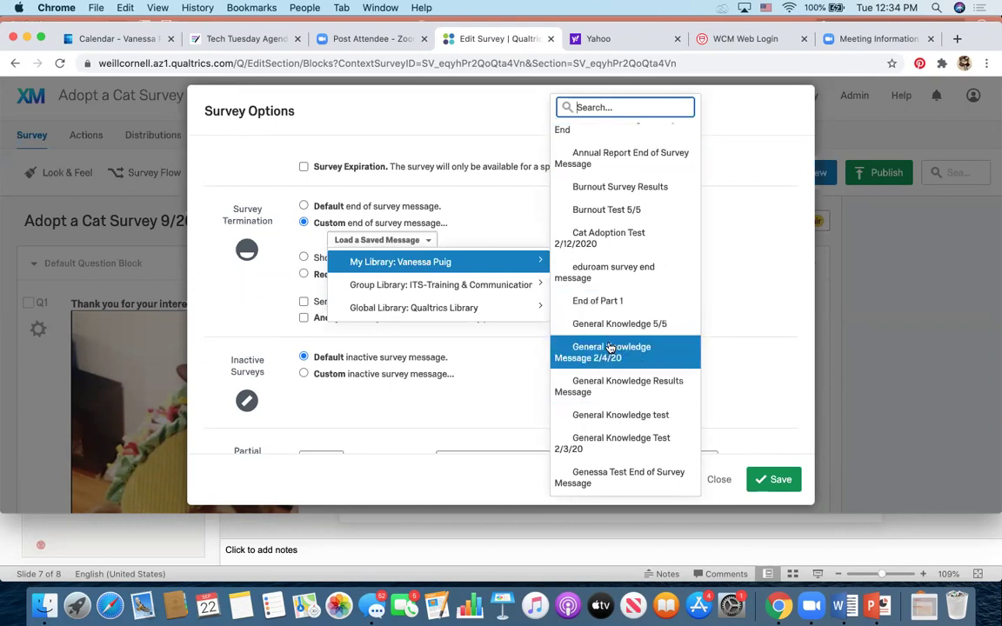
scroll(606, 216, "down", 6)
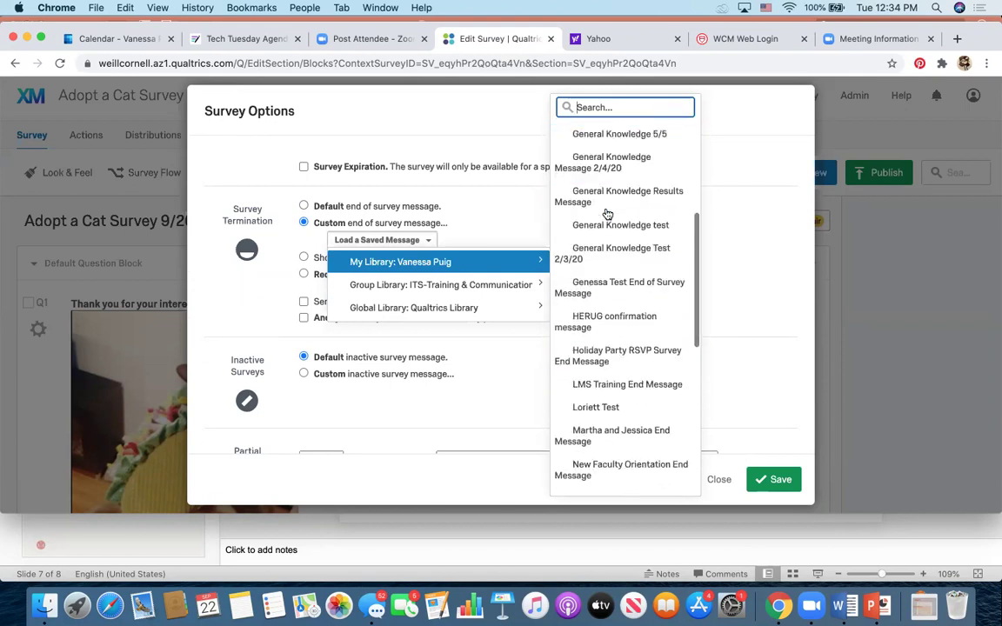
scroll(607, 214, "down", 8)
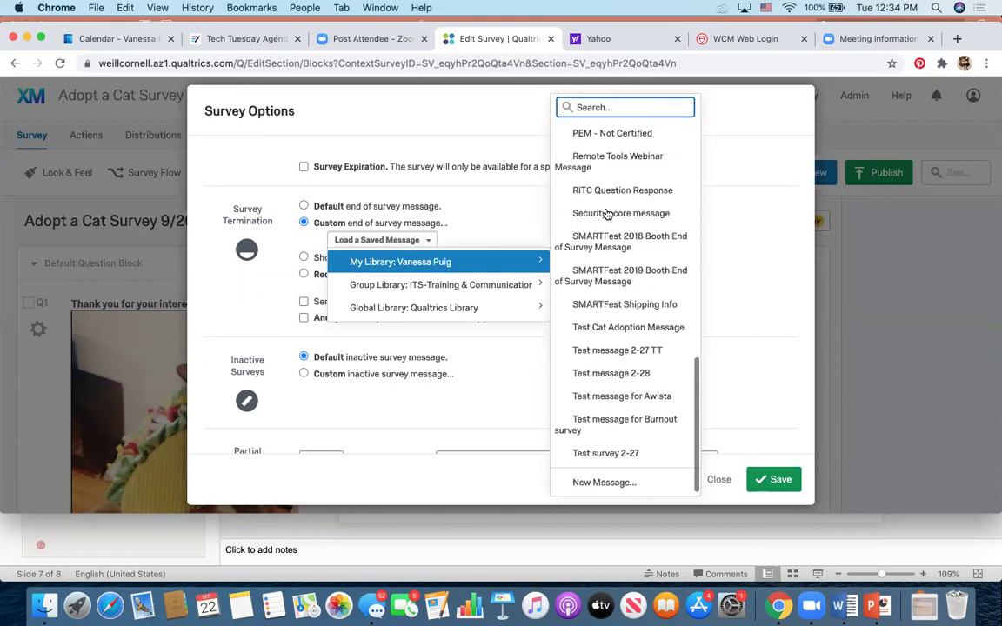
left_click(614, 484)
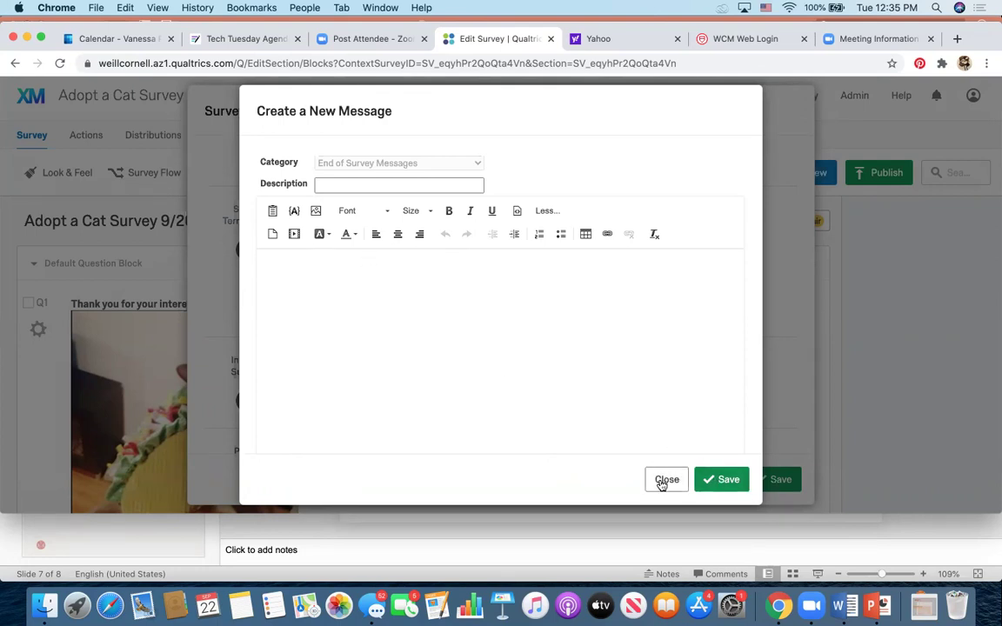
left_click(664, 481)
scroll(325, 336, "down", 3)
scroll(313, 261, "up", 1)
left_click(303, 162)
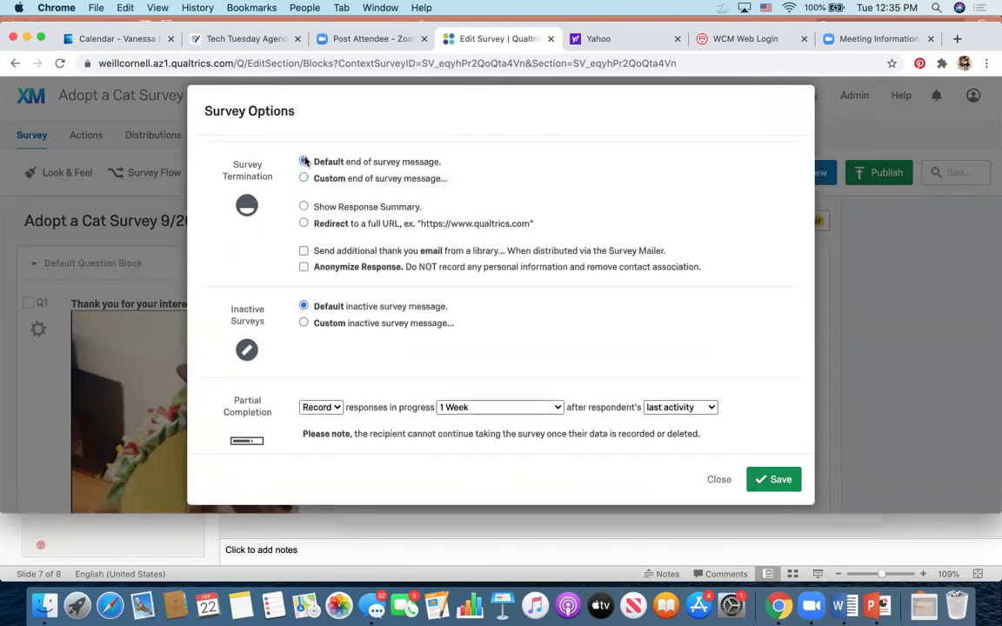
Try the Delete option for responses in progress under Partial Completion, restore Record, and close Survey Options without saving
scroll(365, 288, "down", 1)
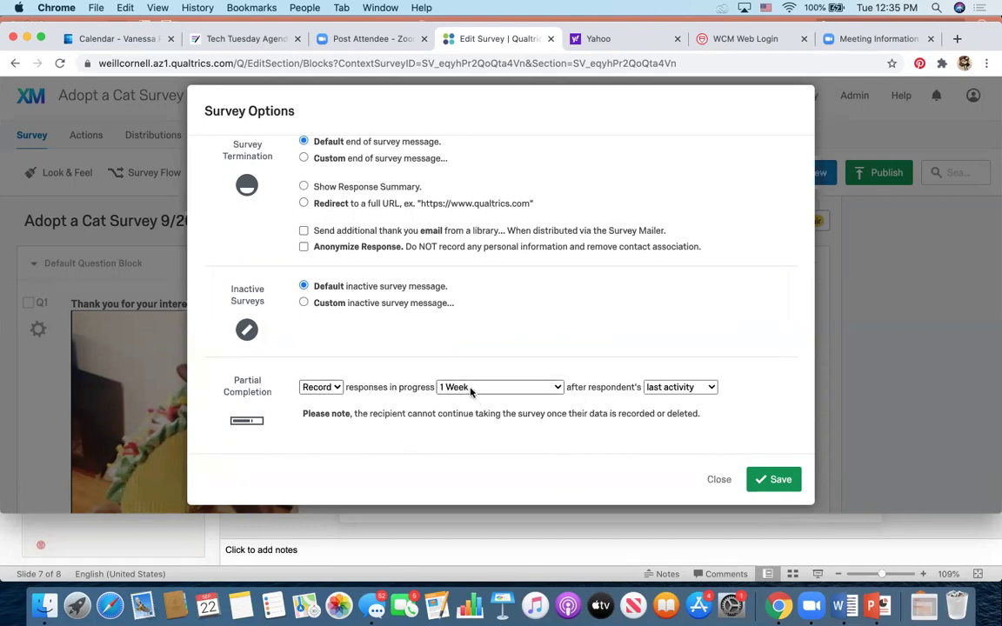
left_click(321, 388)
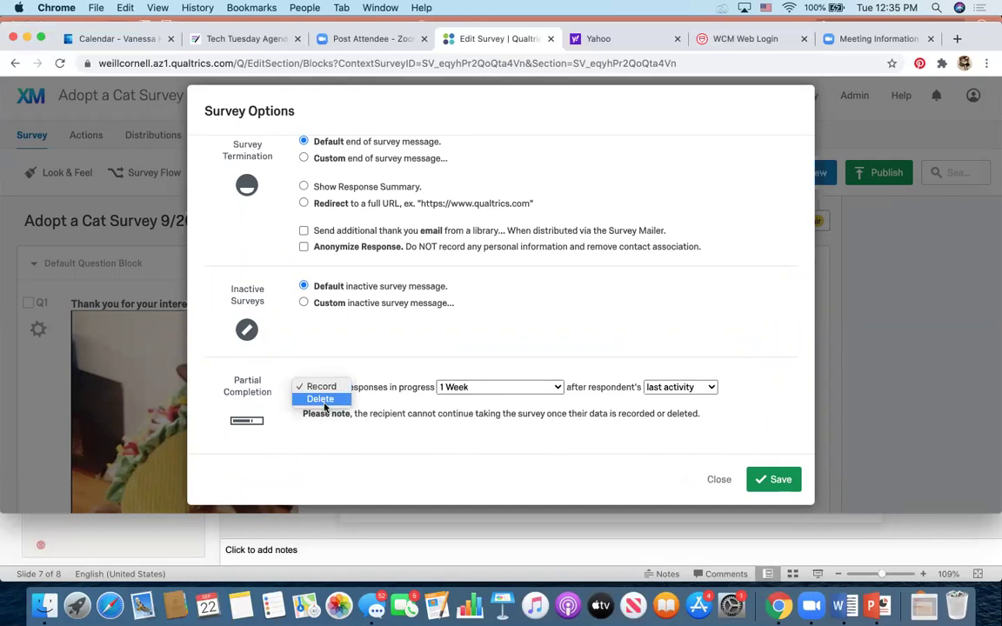
left_click(321, 400)
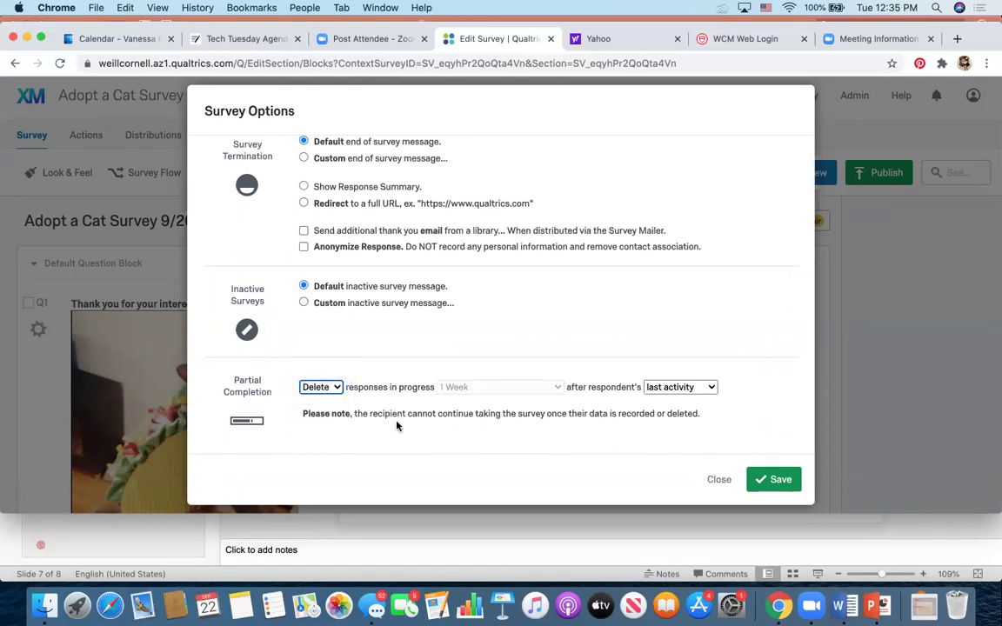
left_click(334, 387)
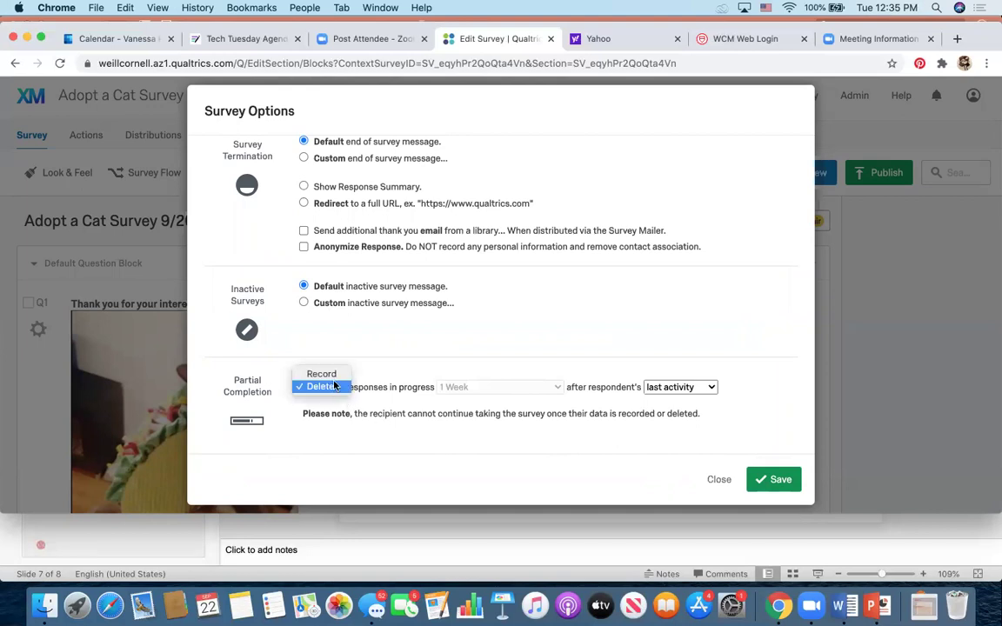
left_click(321, 374)
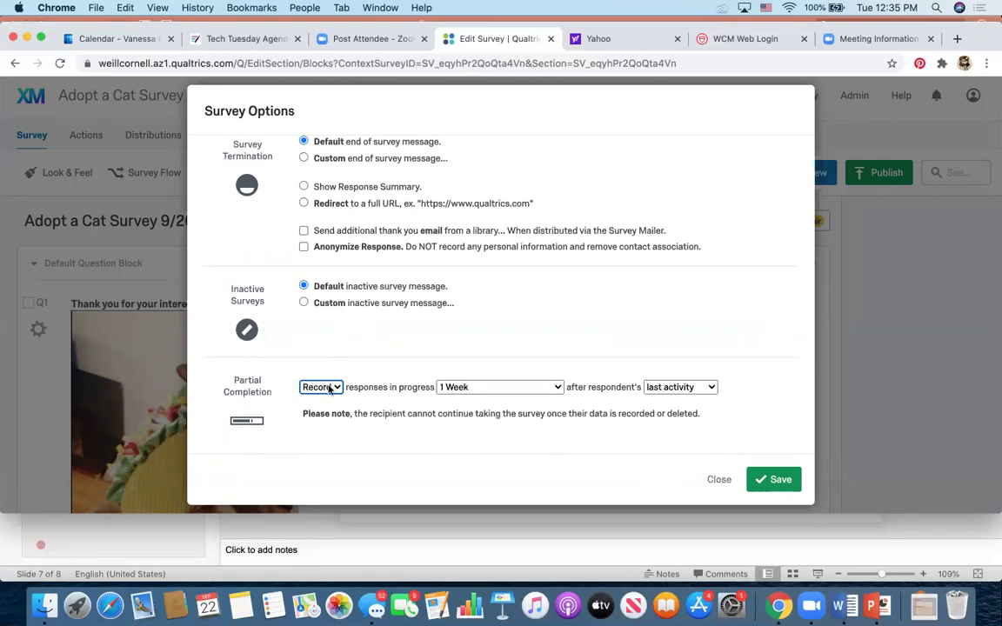
left_click(309, 392)
left_click(275, 372)
left_click(720, 476)
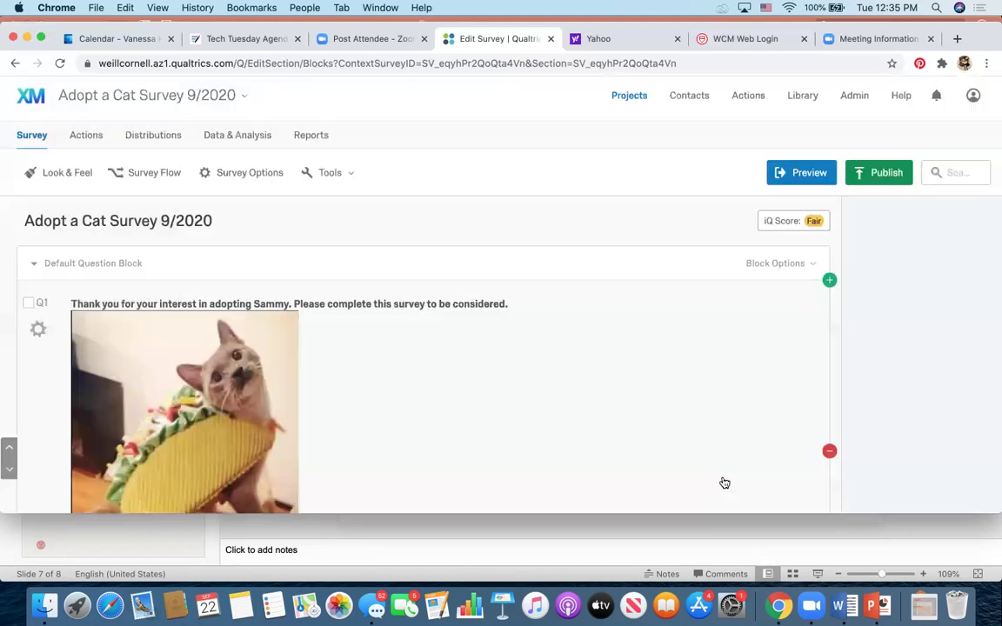
Insert a new multiple-choice question between the contact information question and the question about pets at home
left_click(342, 181)
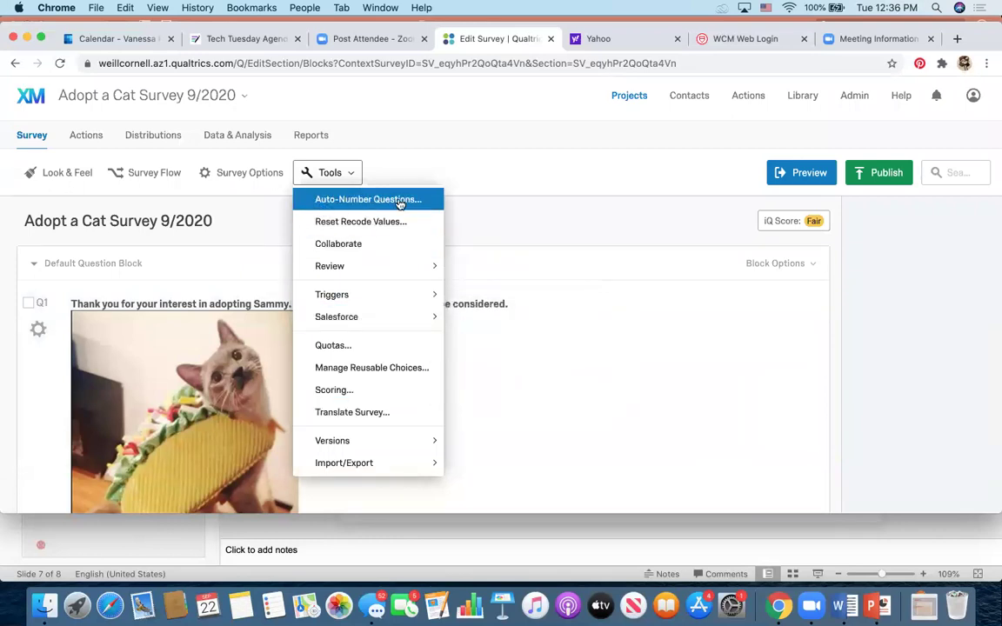
left_click(175, 271)
scroll(175, 273, "down", 5)
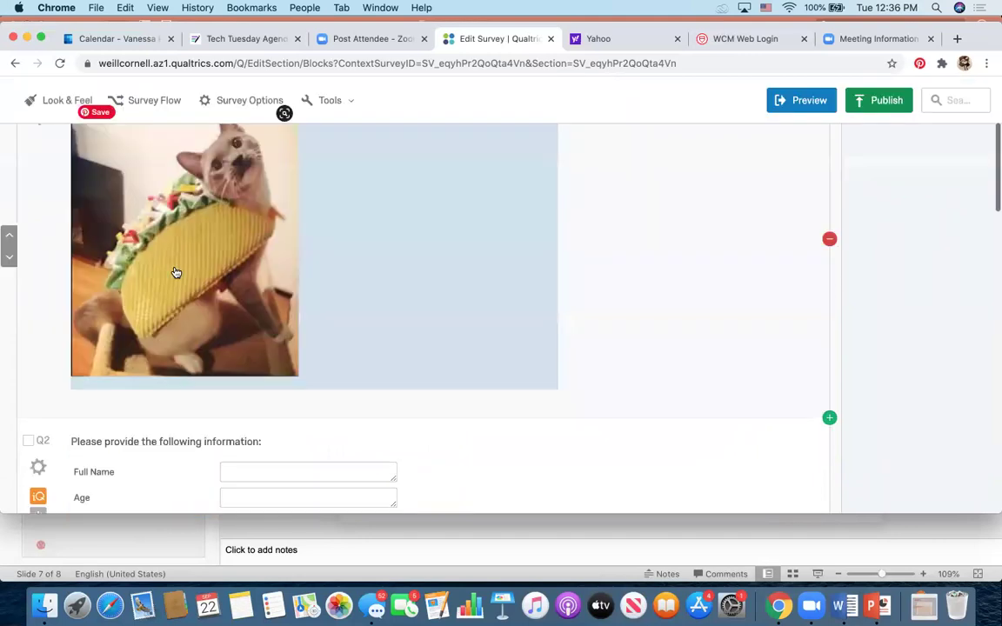
scroll(175, 273, "down", 4)
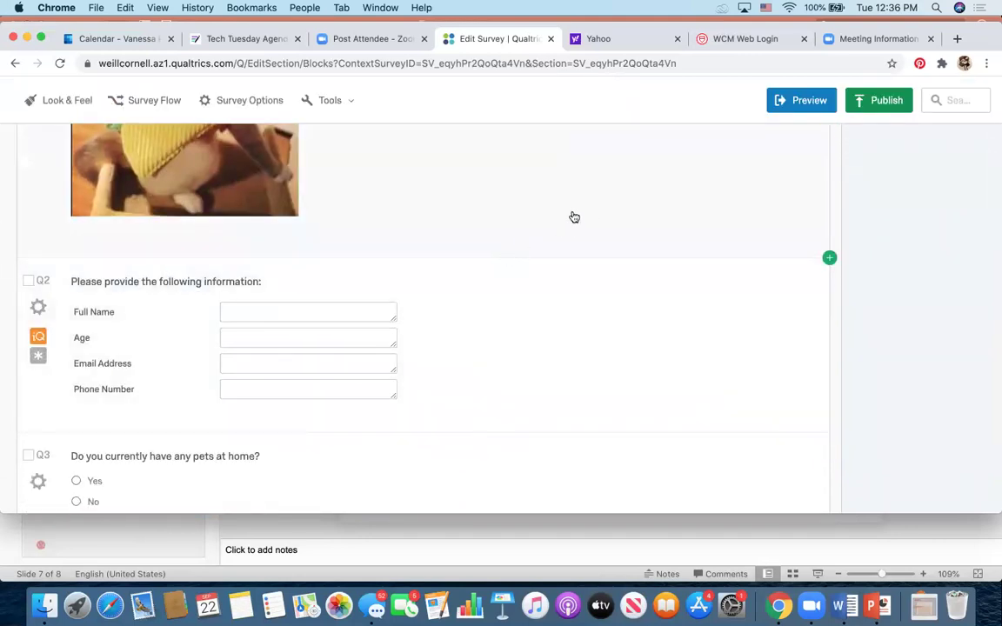
scroll(320, 312, "down", 3)
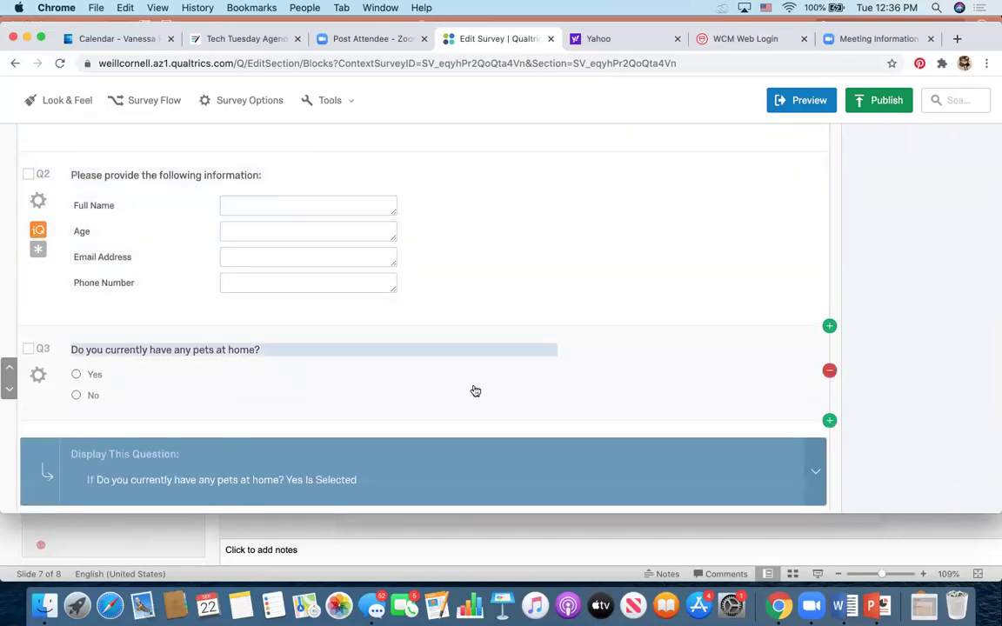
left_click(829, 324)
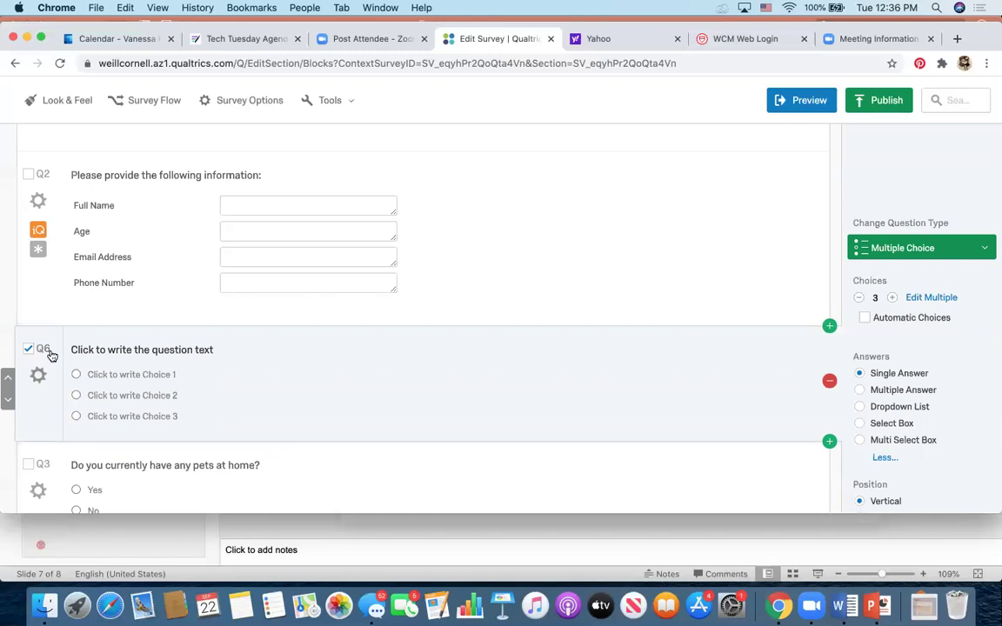
Preview the survey to examine how the new placeholder question appears, close the preview, and reposition the browser window
left_click(800, 99)
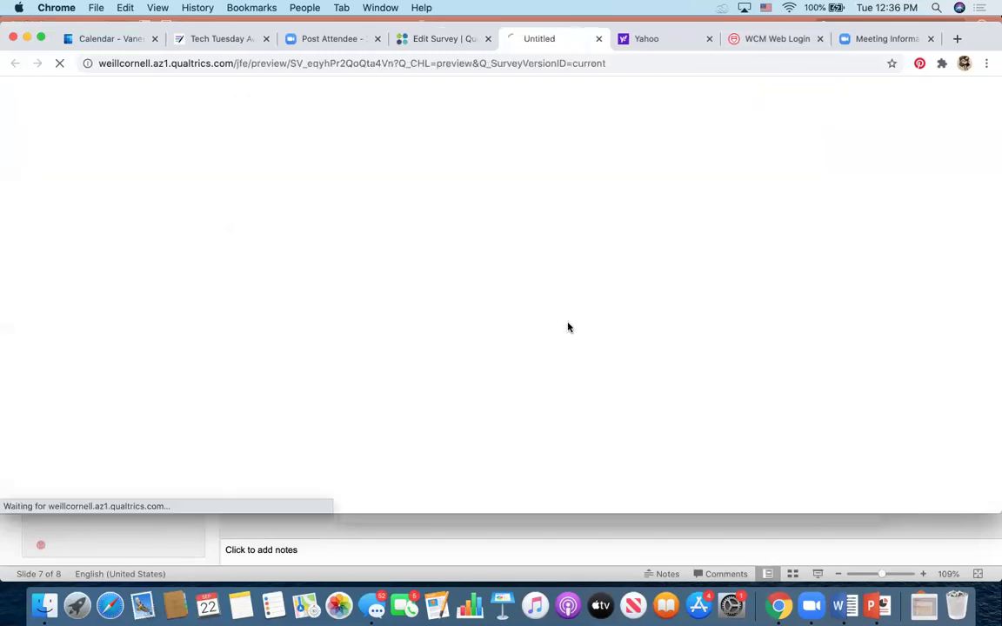
scroll(137, 400, "down", 10)
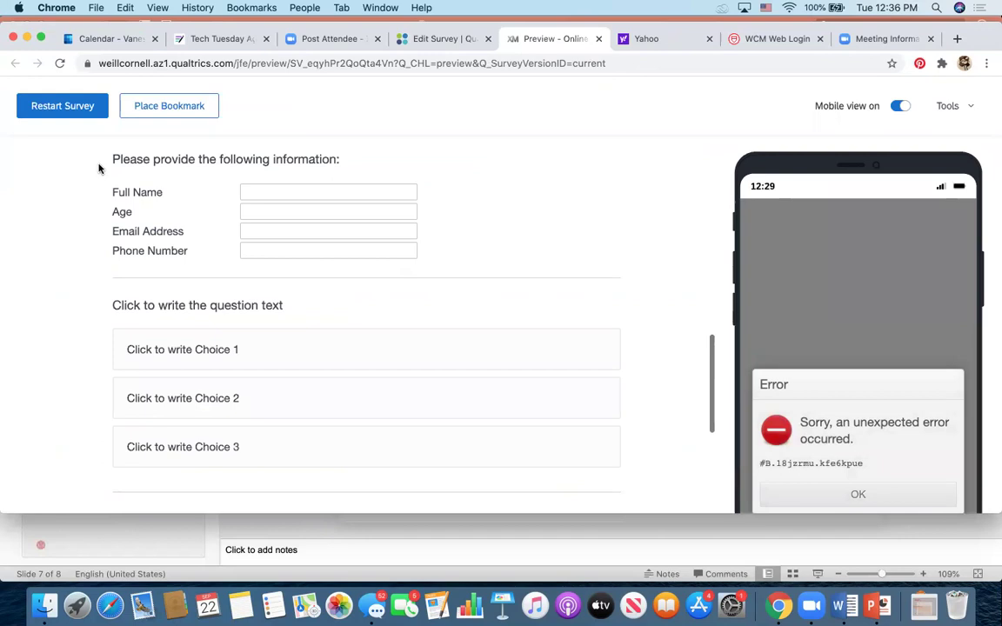
scroll(75, 395, "up", 10)
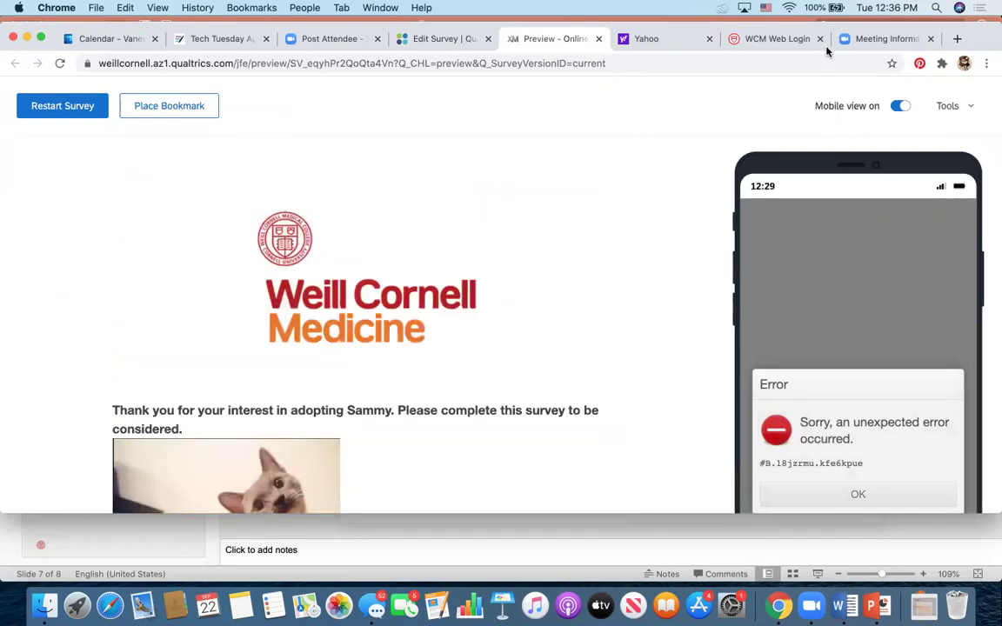
left_click_drag(774, 28, 765, 72)
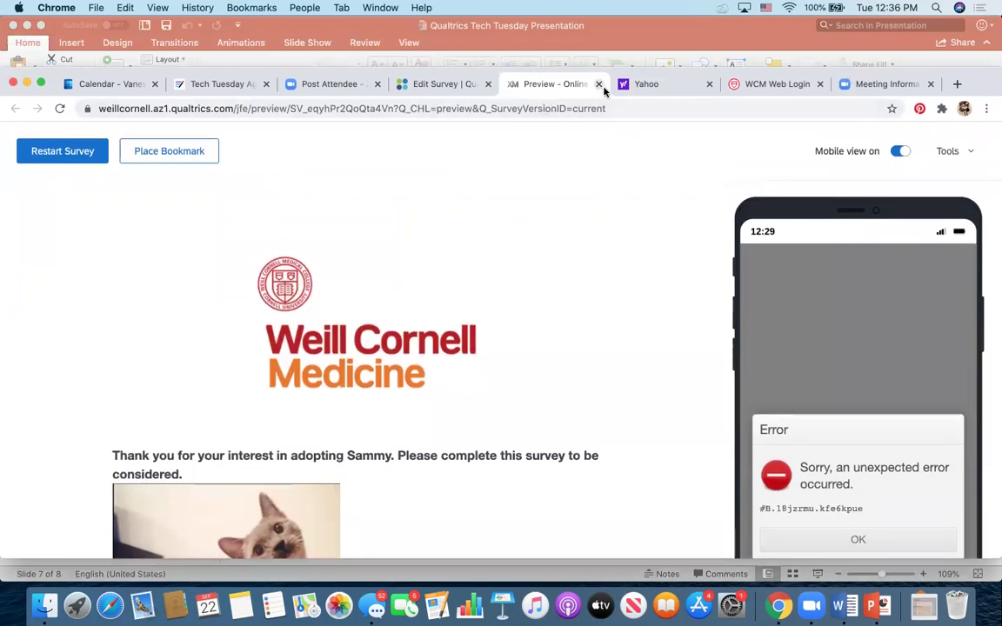
key("super+w")
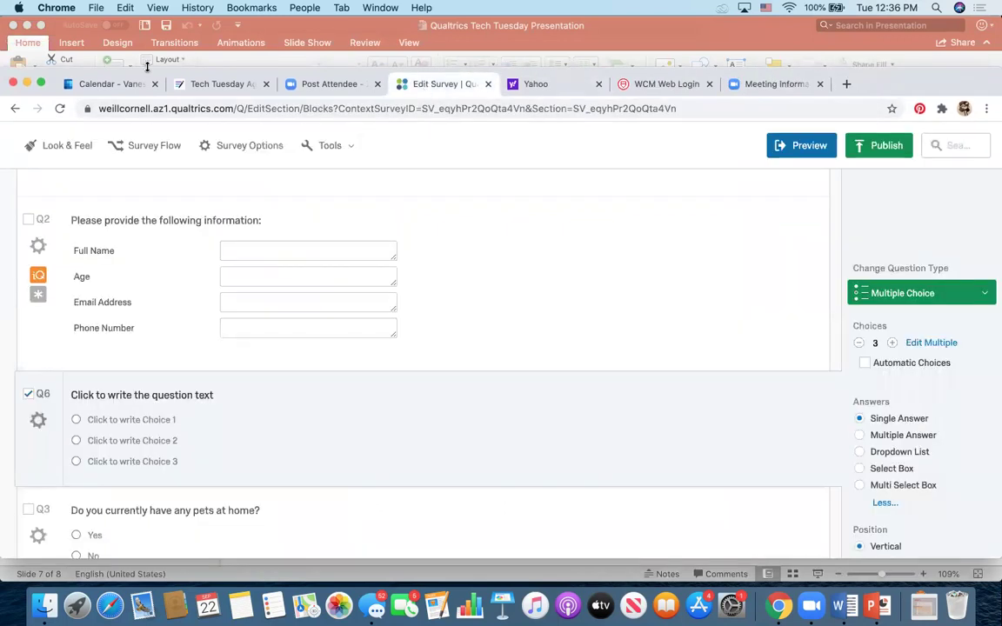
left_click_drag(887, 74, 889, 41)
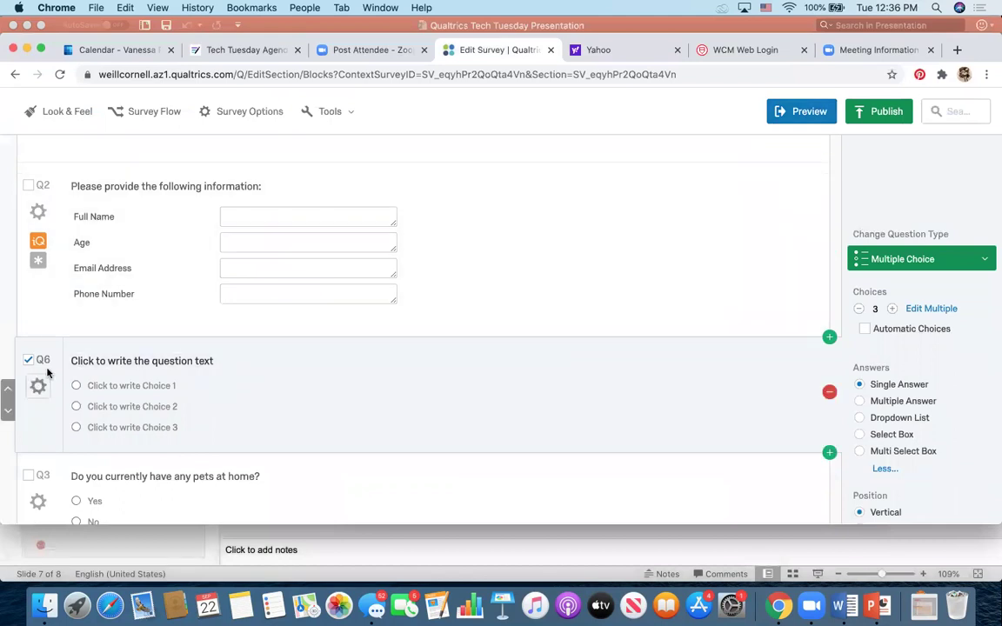
Auto-number all survey questions with sequential numbering and the prefix Q, and check the new numbers through the survey
scroll(43, 352, "up", 5)
left_click(329, 113)
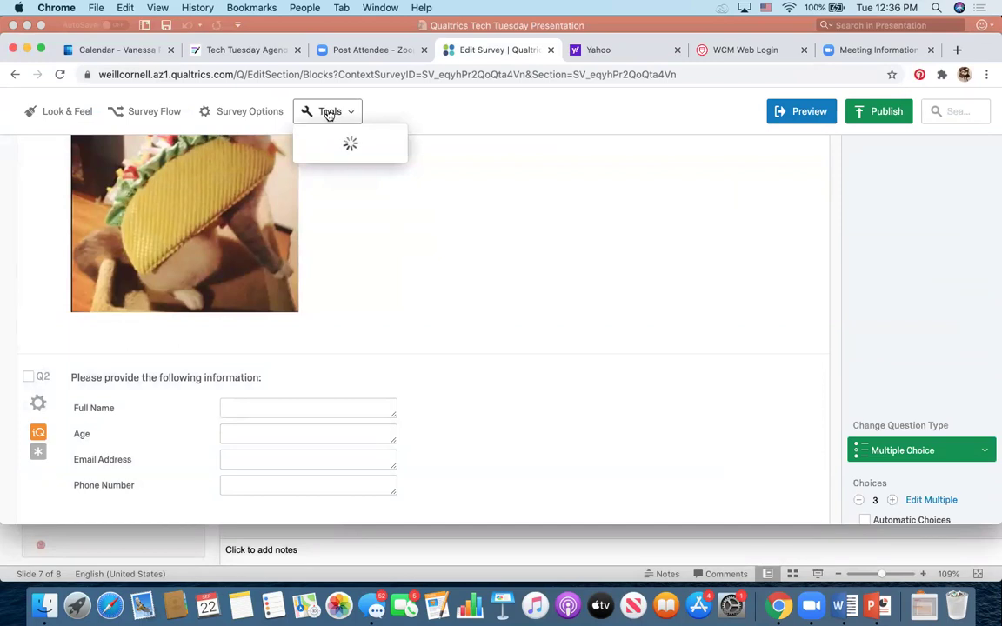
left_click(348, 137)
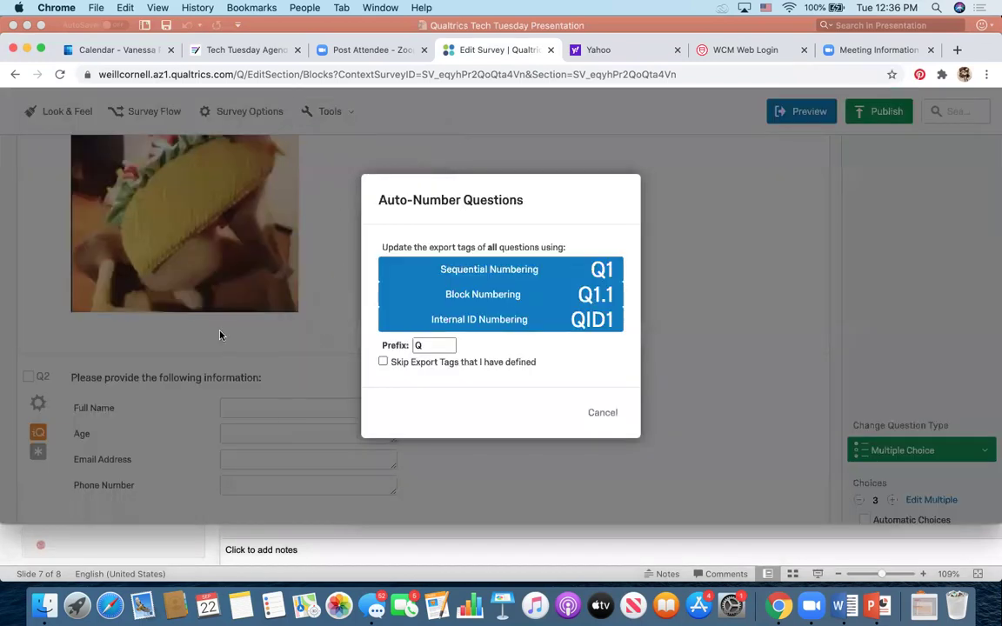
left_click(521, 269)
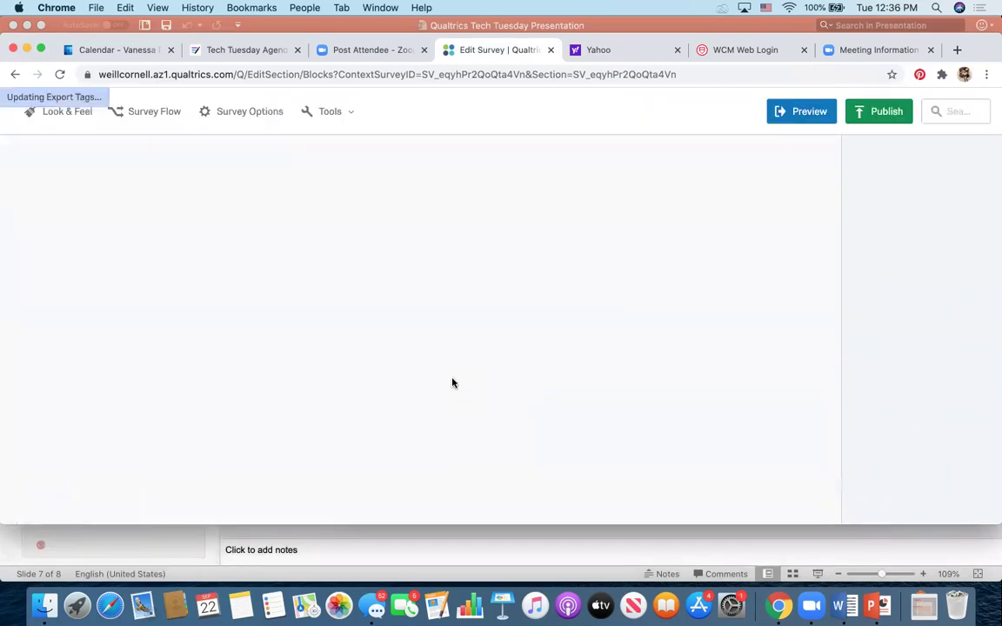
scroll(315, 308, "up", 5)
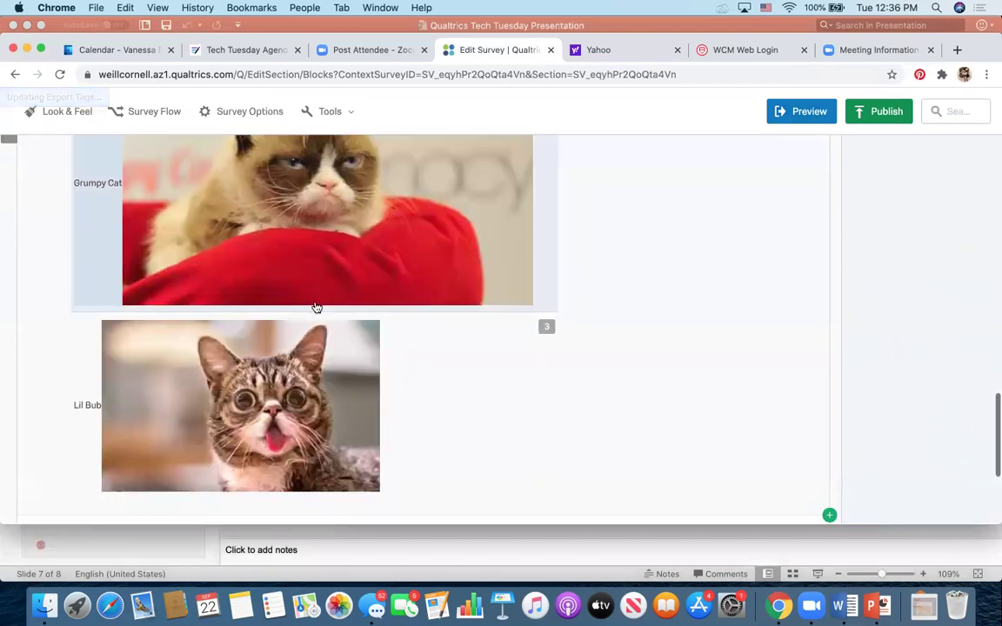
scroll(317, 308, "up", 10)
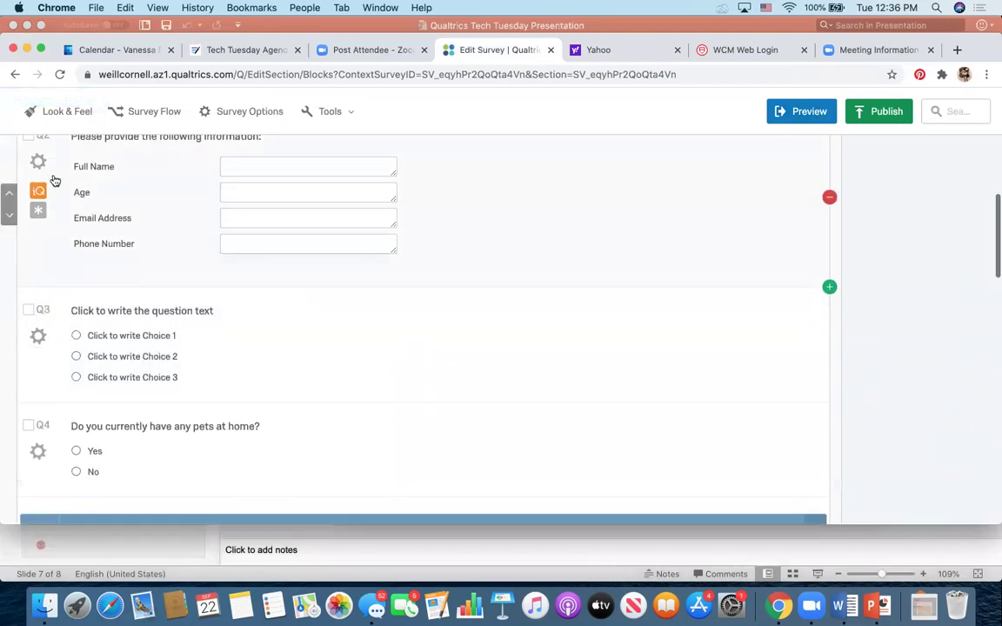
scroll(70, 306, "down", 3)
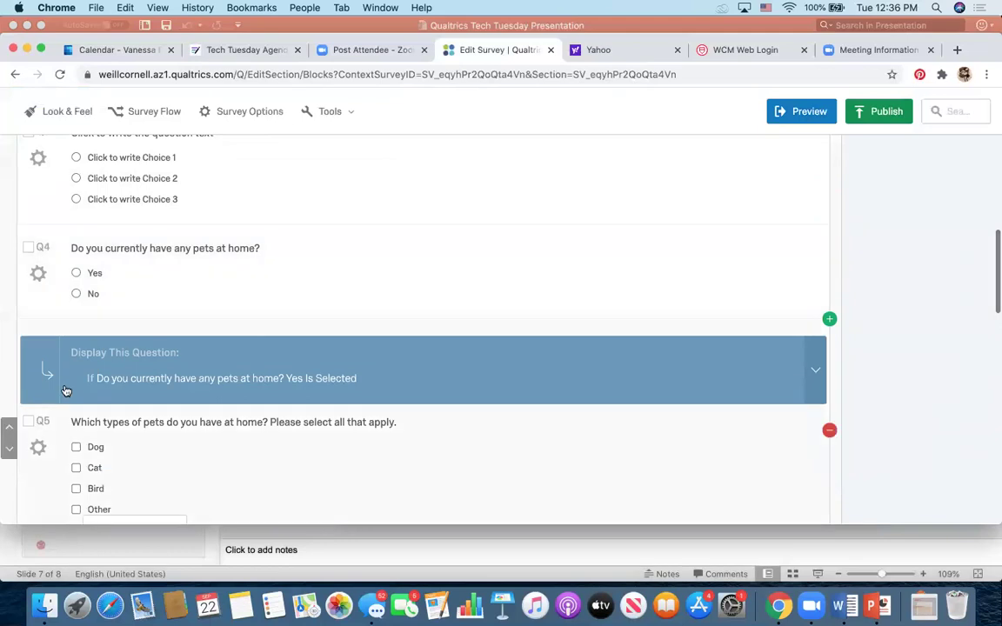
scroll(66, 390, "up", 6)
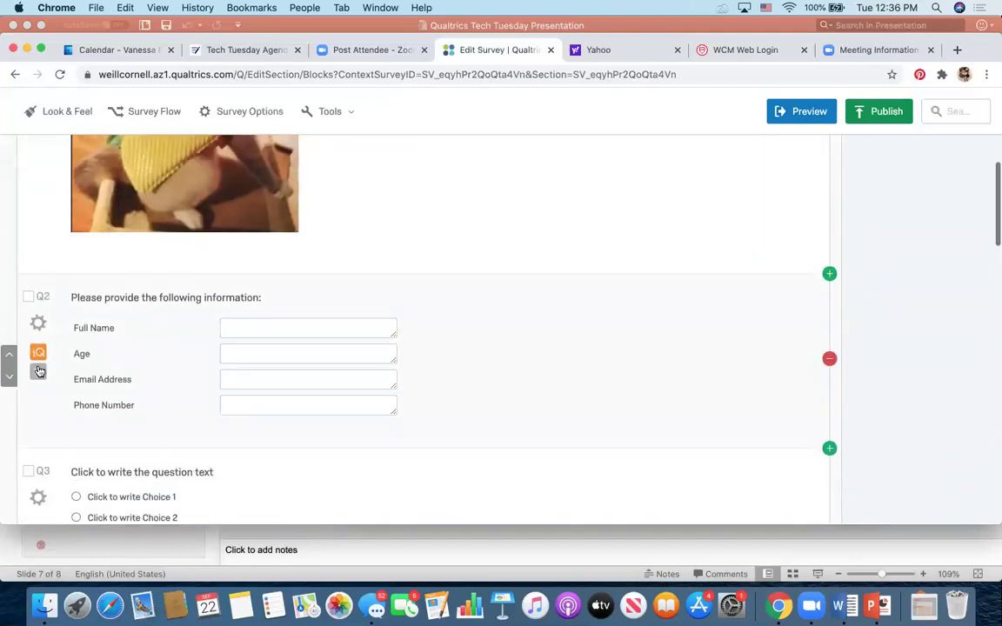
scroll(36, 401, "down", 3)
scroll(53, 348, "up", 10)
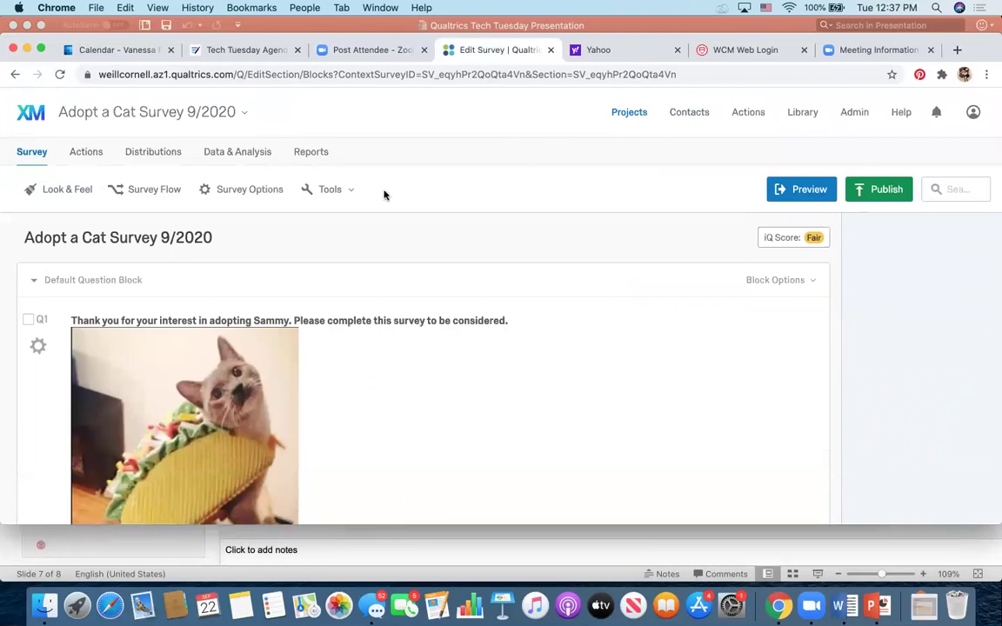
Open the survey's collaboration settings and add a colleague from the user suggestions as a collaborator
left_click(348, 189)
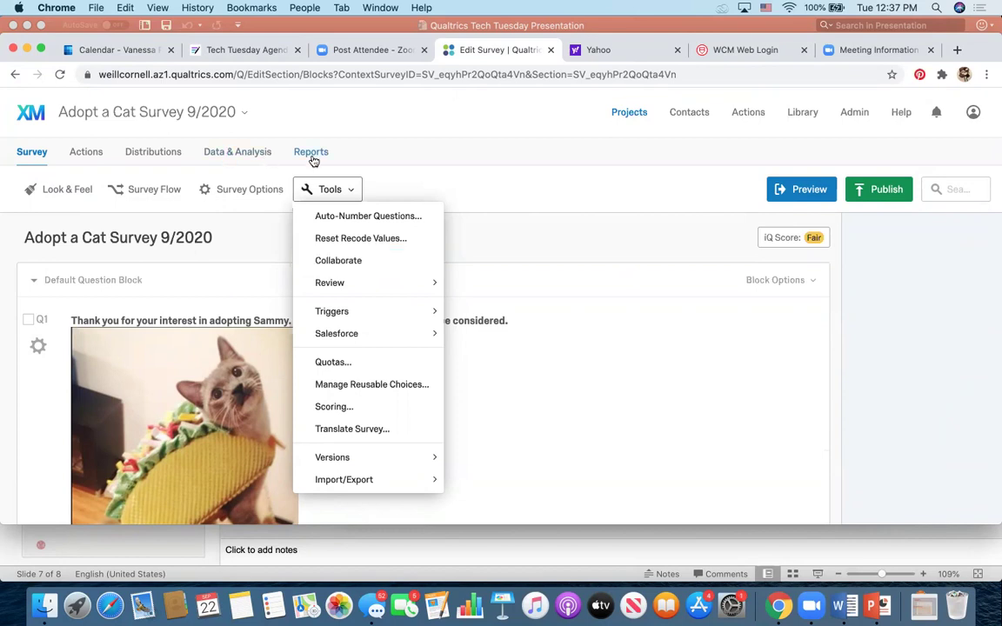
left_click(334, 260)
left_click(229, 172)
type("b")
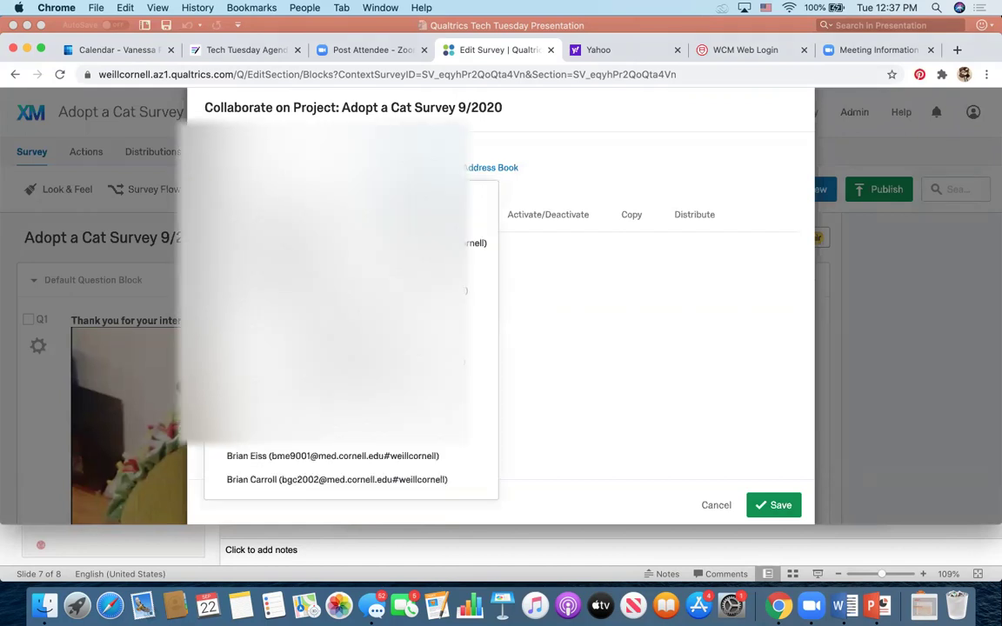
left_click(339, 219)
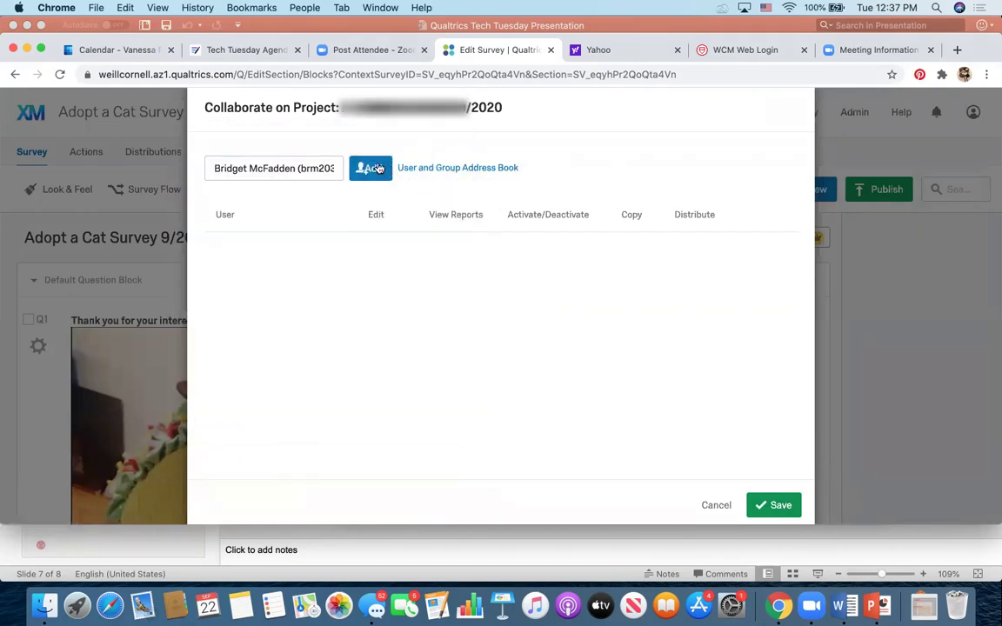
left_click(378, 168)
left_click(676, 423)
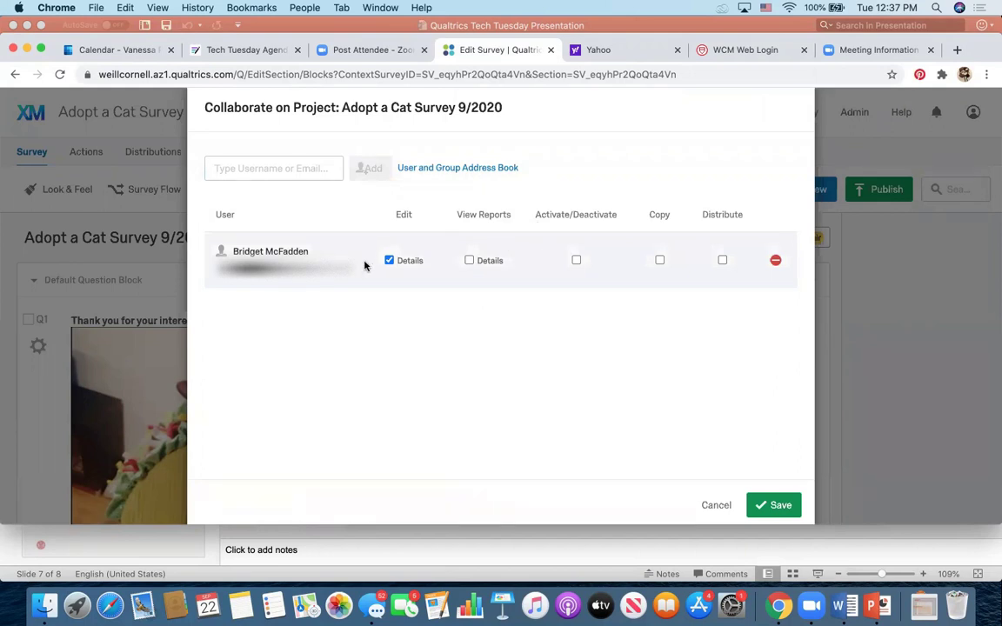
Give the collaborator Edit, View Reports, Activate/Deactivate, Copy and Distribute permissions, and save the collaboration settings
left_click(469, 260)
left_click(576, 261)
left_click(660, 261)
left_click(722, 261)
left_click(389, 260)
left_click(470, 261)
left_click(388, 260)
left_click(468, 261)
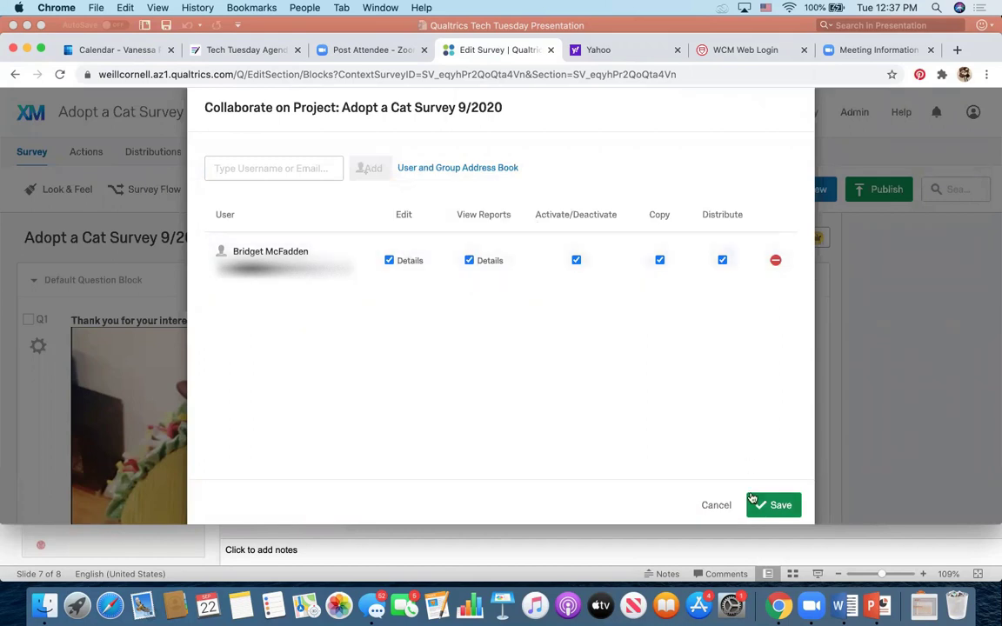
left_click(773, 506)
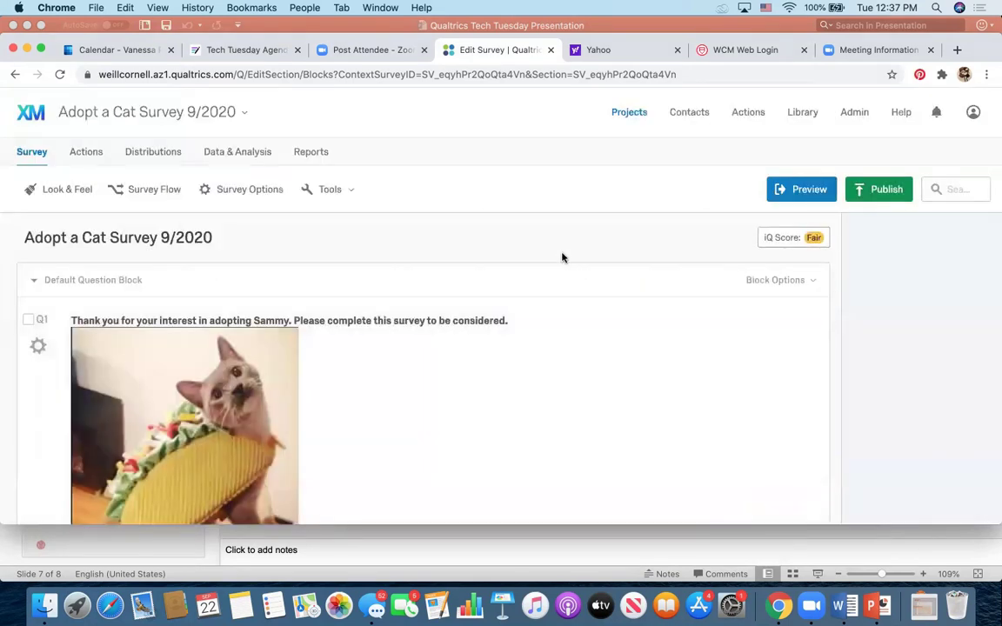
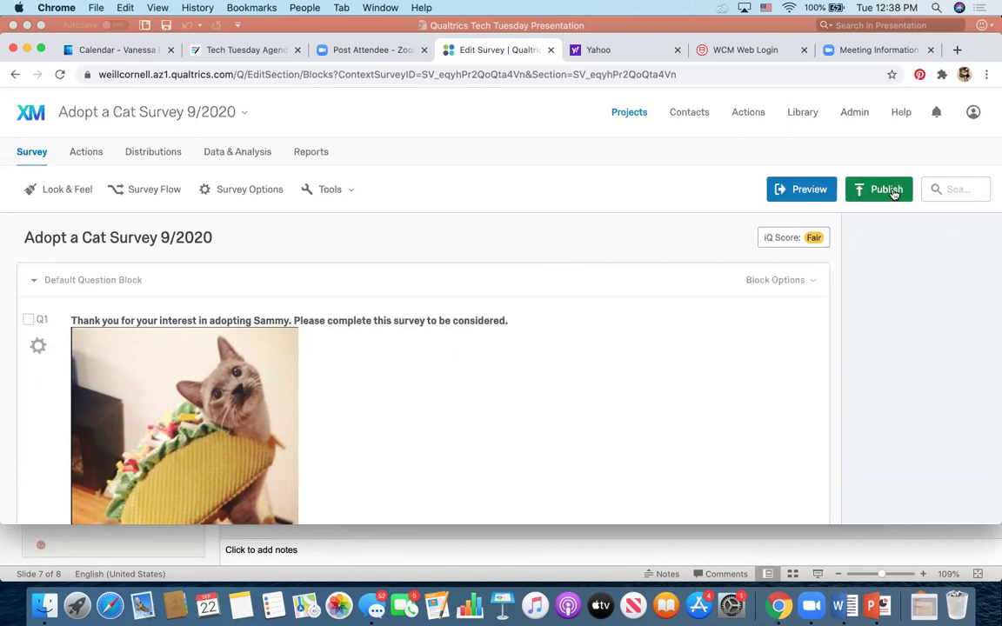
Publish the survey as "User-published version", highlight its anonymous link, and close the activation message
left_click(861, 193)
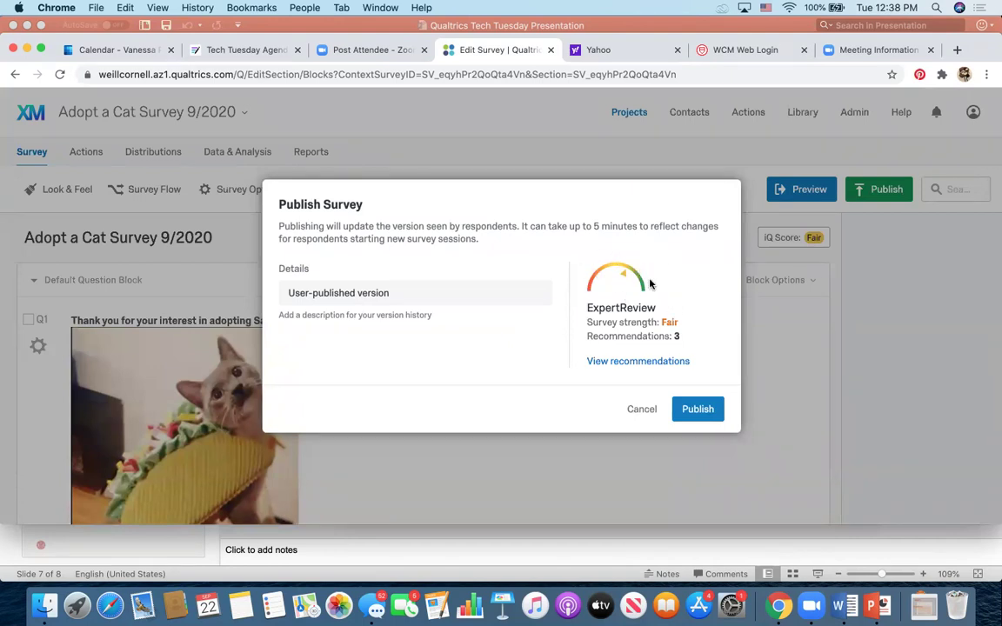
left_click(698, 415)
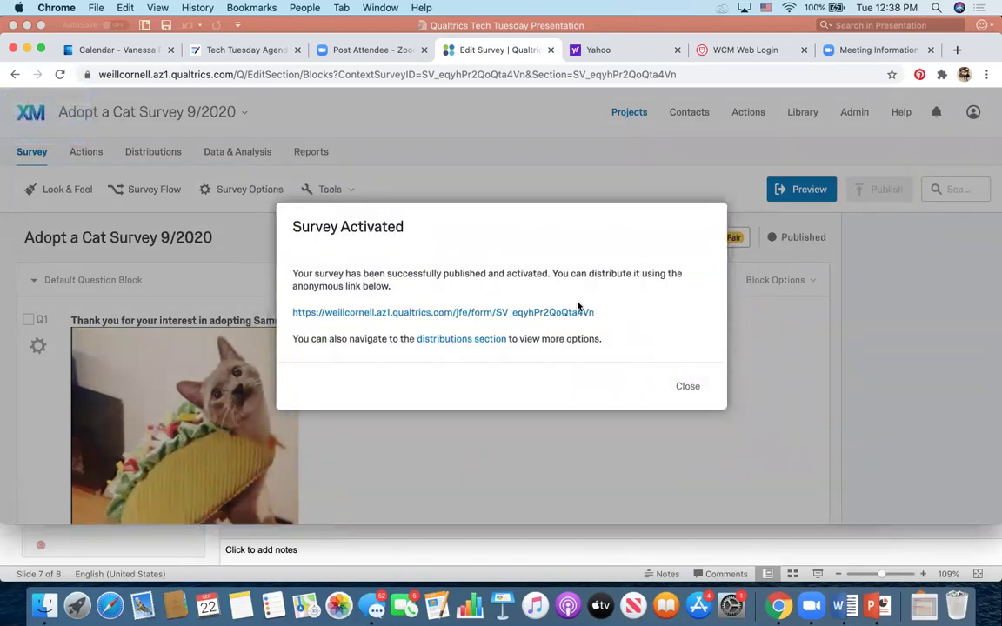
left_click_drag(595, 315, 292, 315)
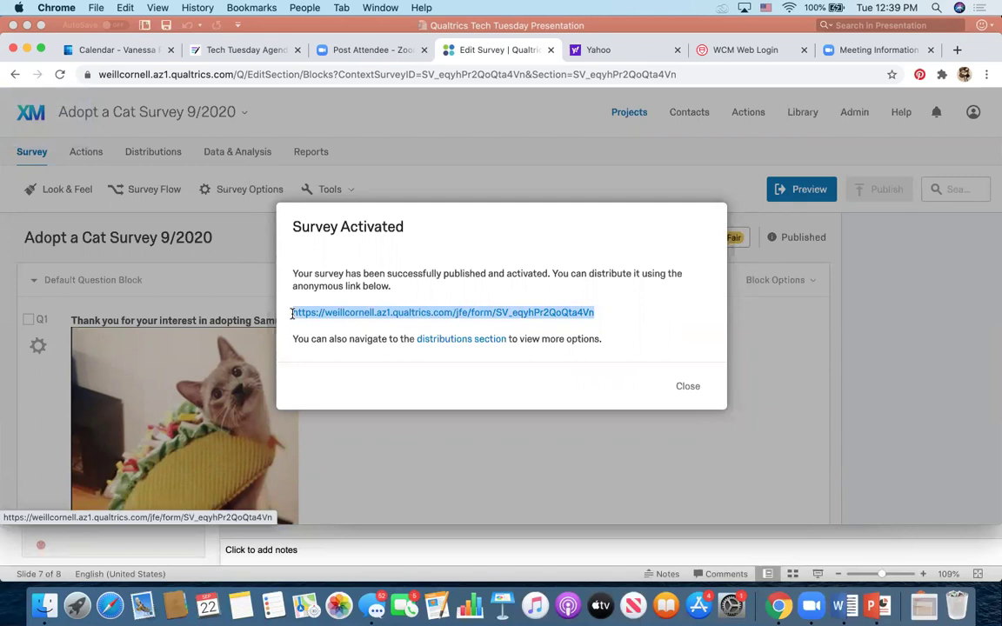
left_click(688, 386)
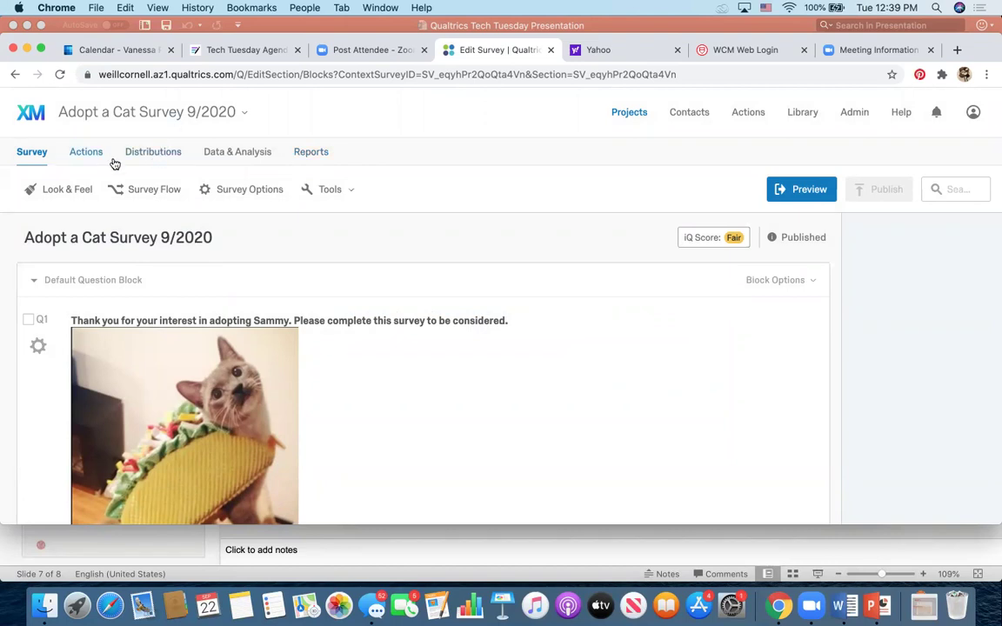
Examine the survey's distribution methods, viewing the anonymous link and the email distribution page
left_click(152, 153)
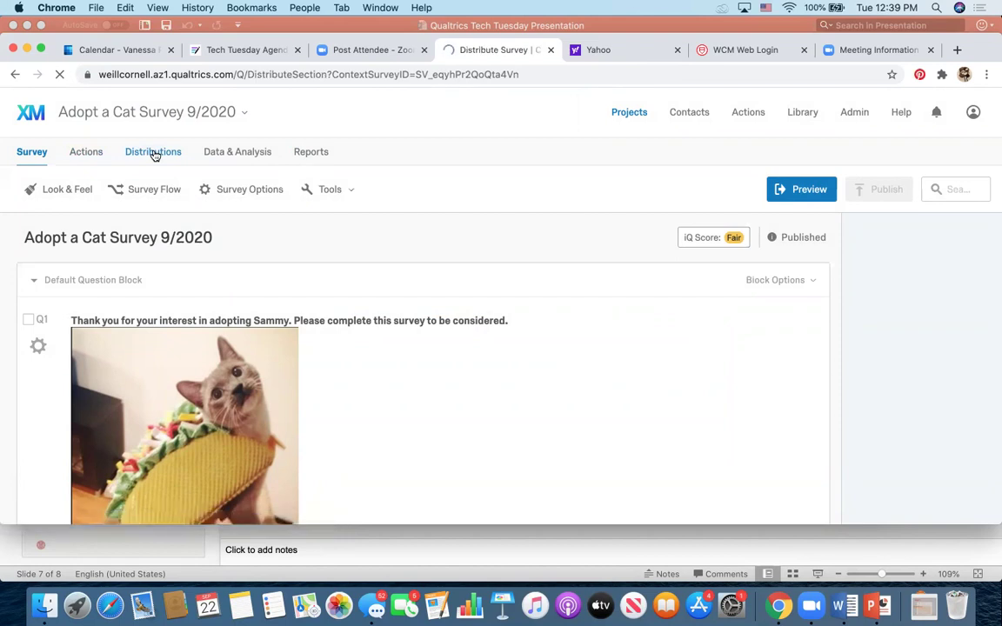
scroll(132, 226, "down", 2)
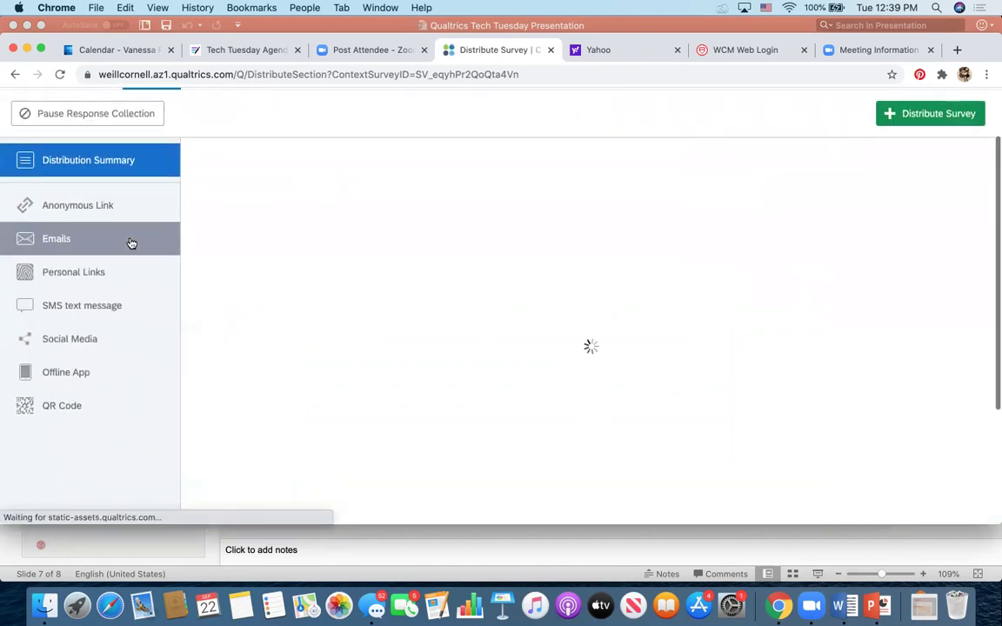
left_click(80, 207)
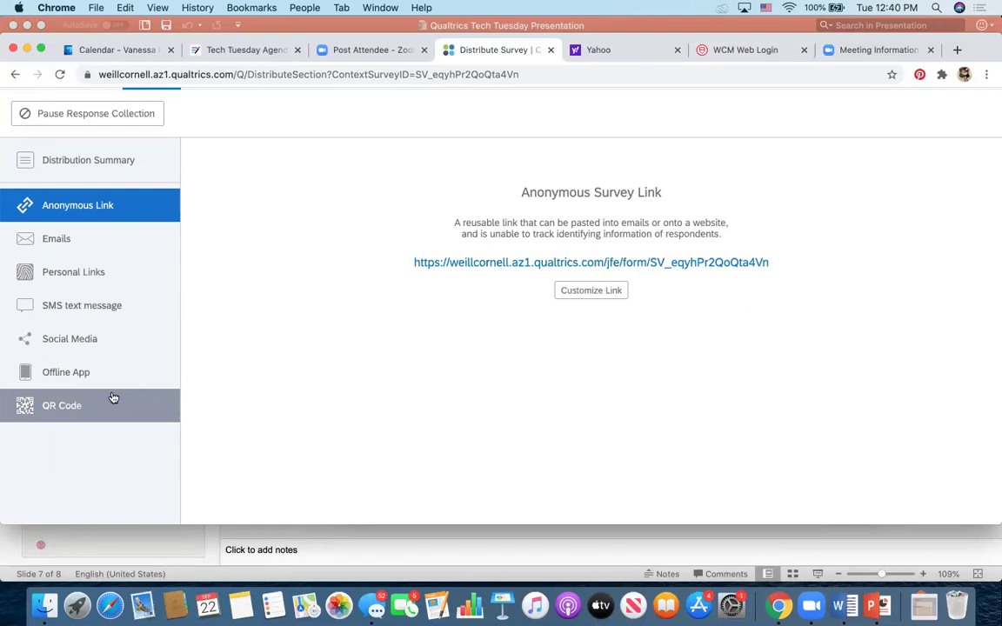
left_click(98, 244)
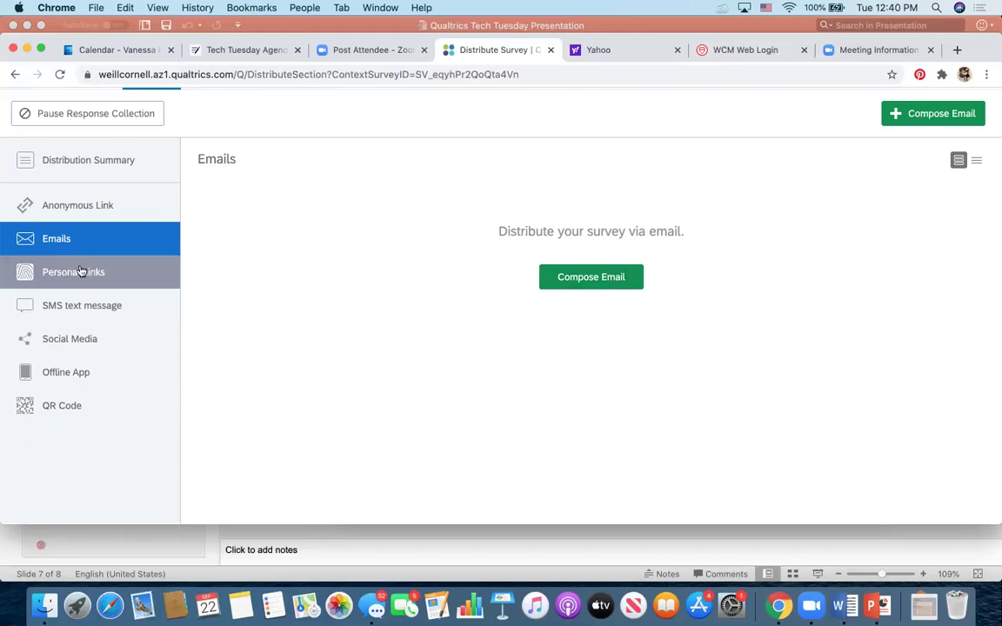
left_click(87, 206)
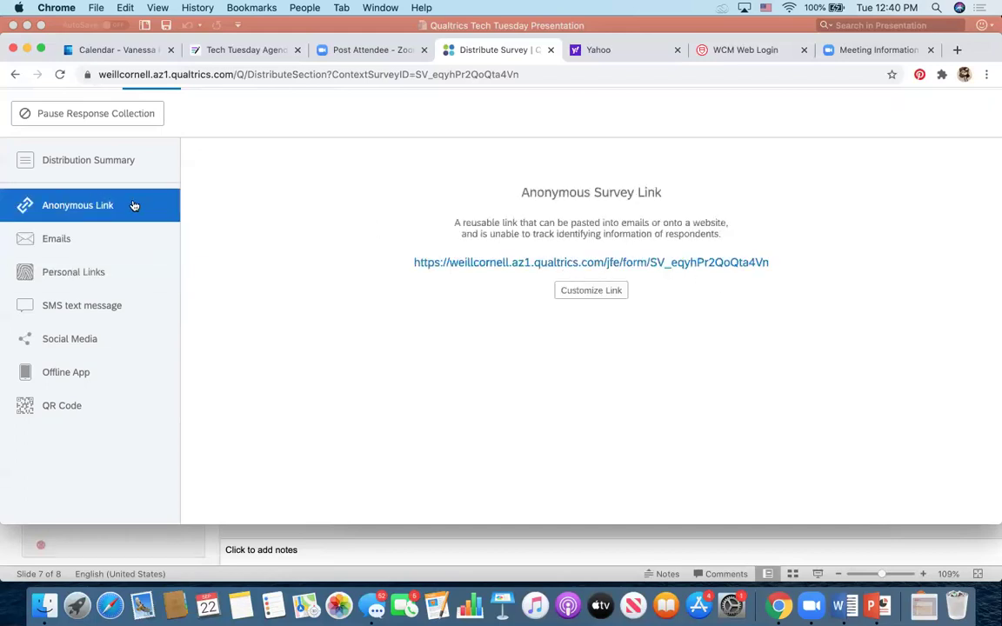
Look through the personal link generation options and the new contact list form, and close both without creating anything
left_click(130, 272)
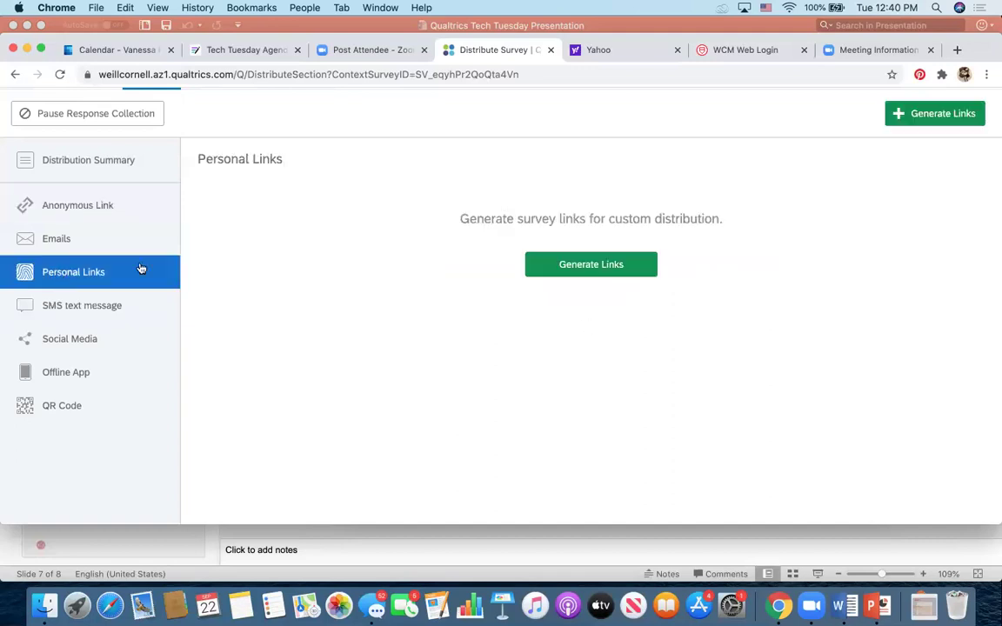
left_click(579, 275)
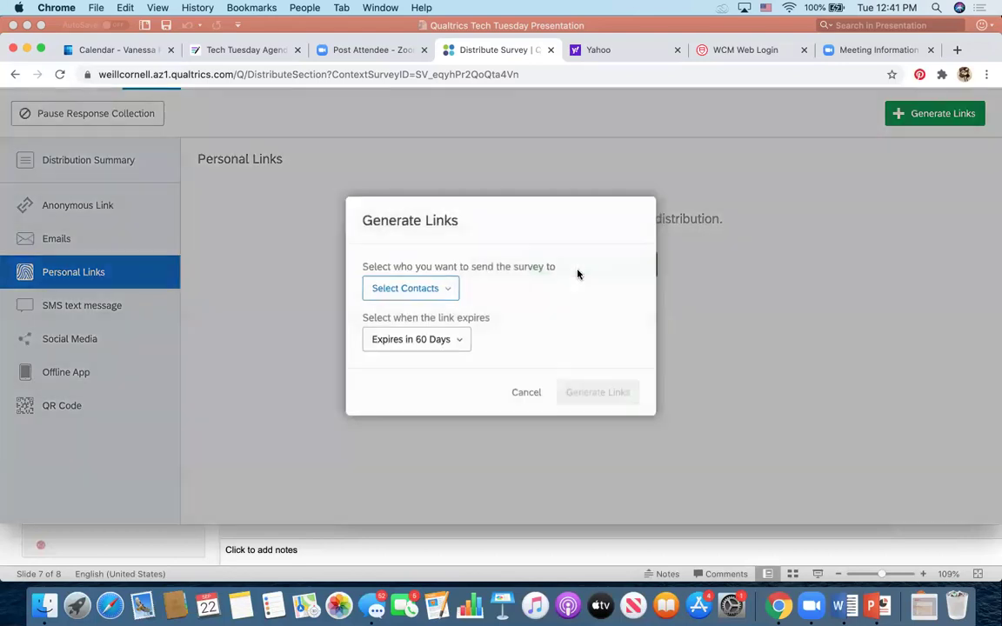
left_click(447, 292)
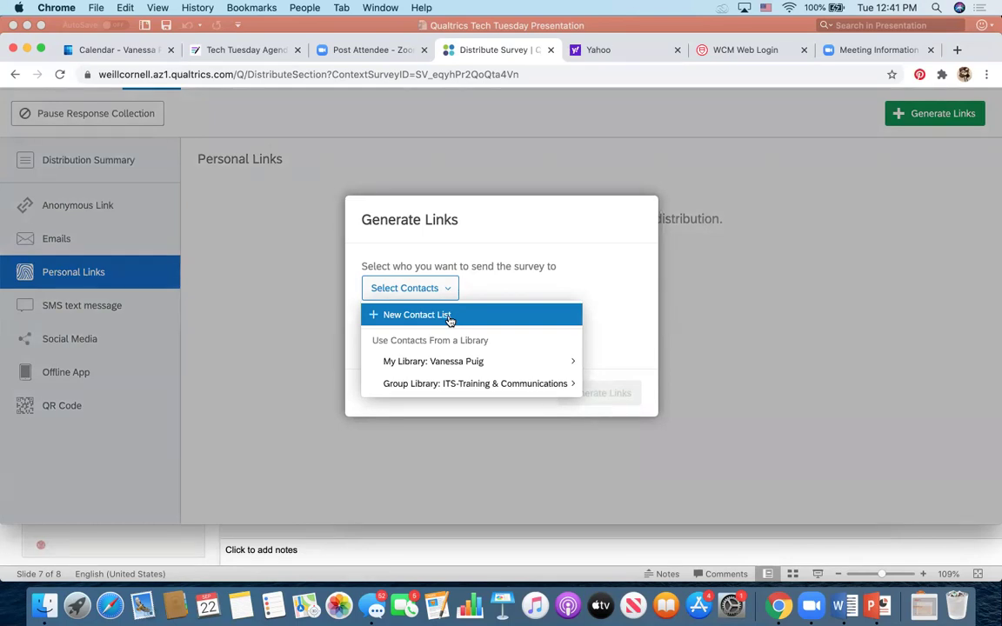
left_click(450, 318)
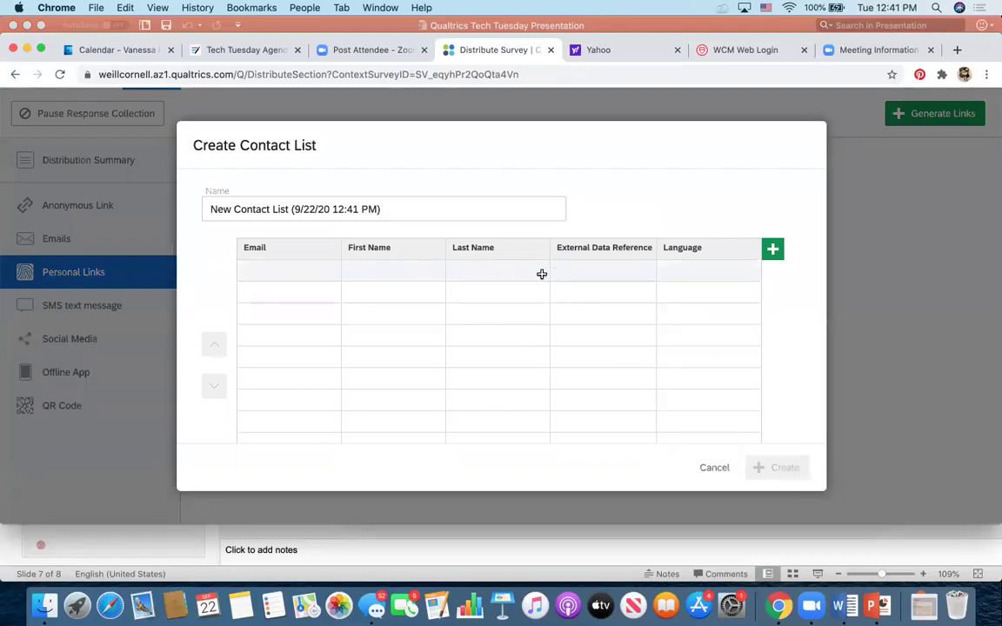
left_click(713, 470)
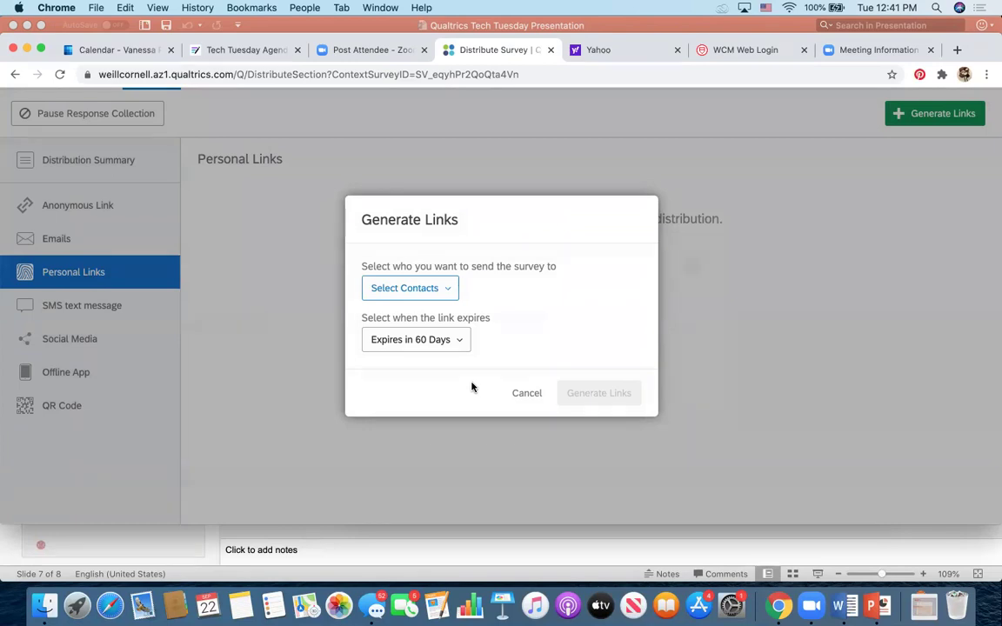
left_click(520, 396)
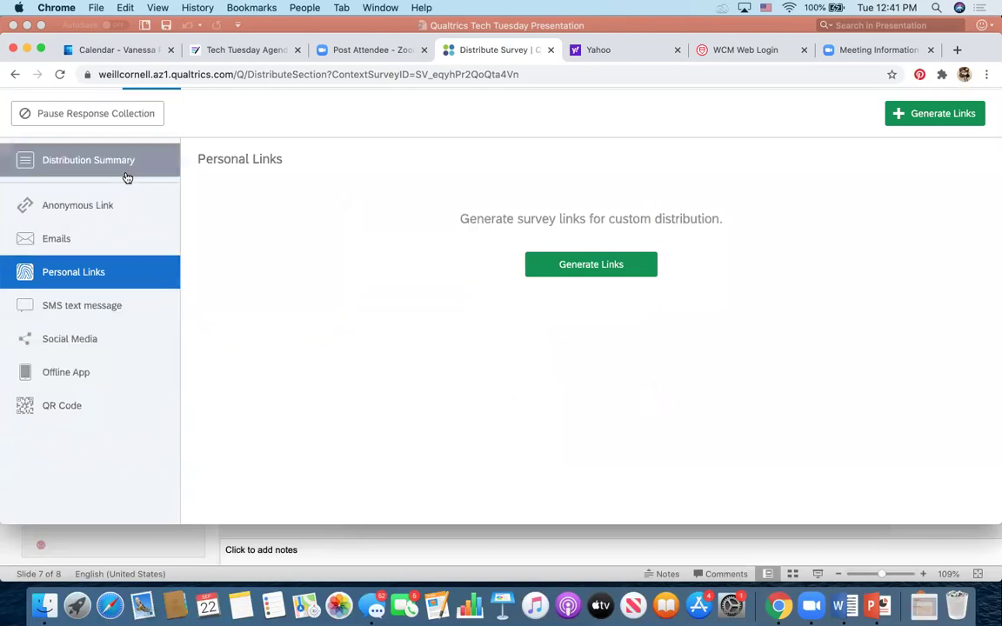
Return to the project list, open the "General Knowledge Test - SCORING" survey, and show its recorded response data
scroll(125, 176, "up", 2)
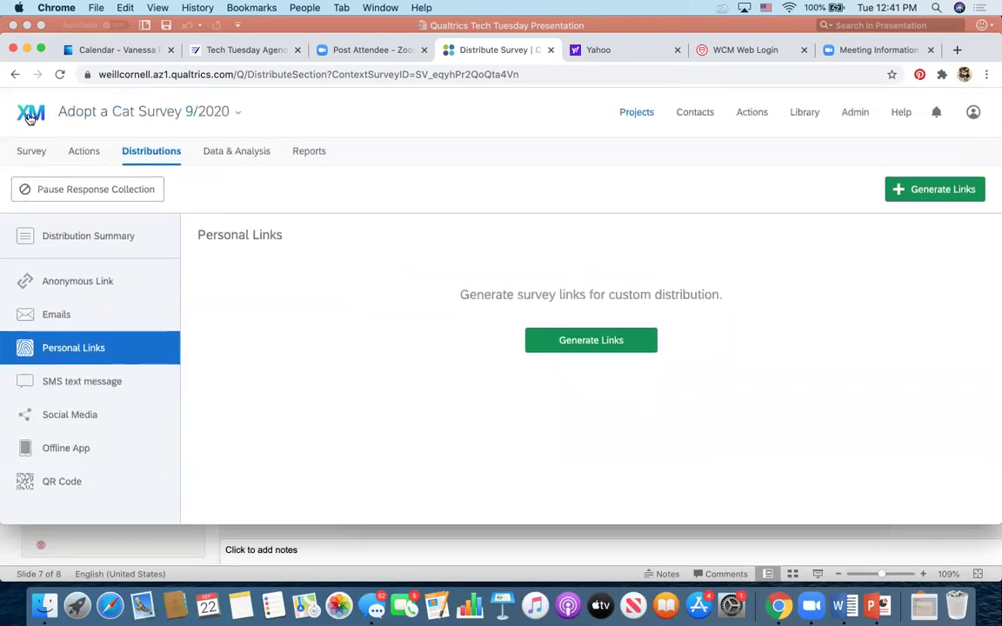
left_click(28, 114)
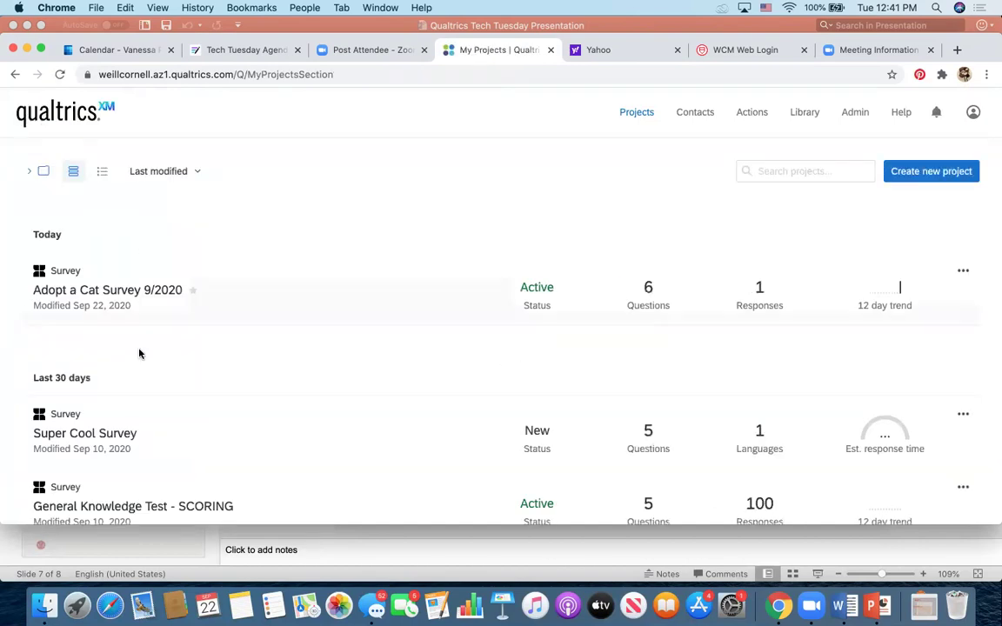
scroll(139, 352, "down", 5)
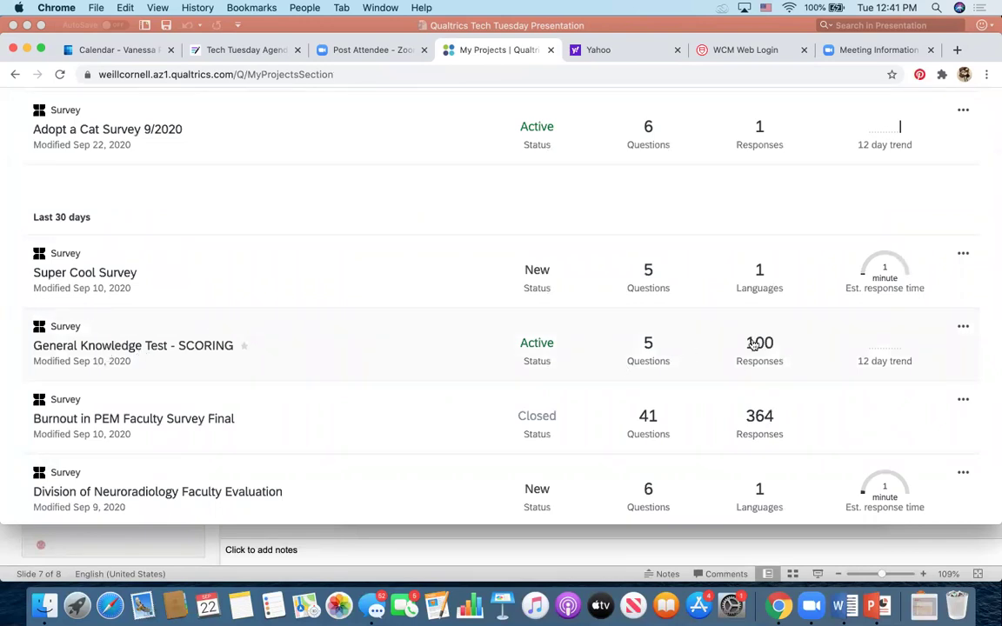
left_click(117, 348)
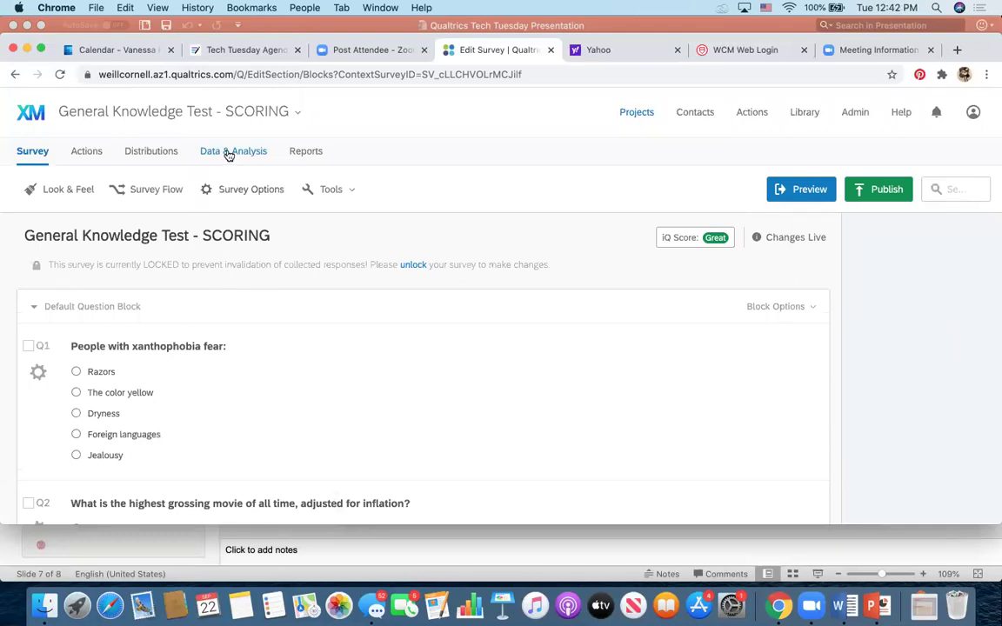
left_click(228, 152)
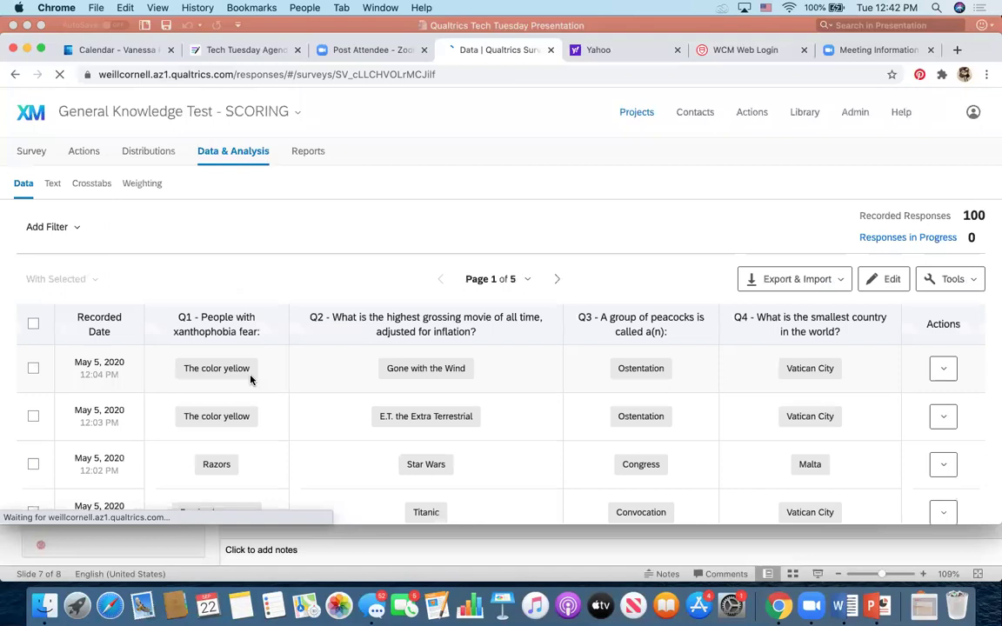
Export the survey responses as a CSV table with all fields and choice text, open the downloaded file, and close the downloads list
scroll(261, 344, "down", 2)
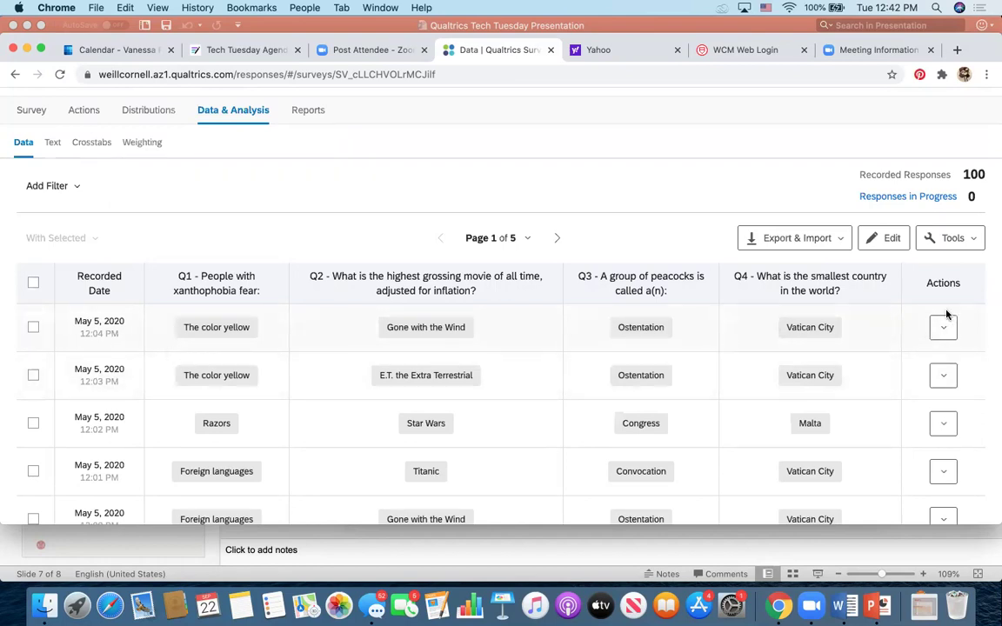
left_click(783, 243)
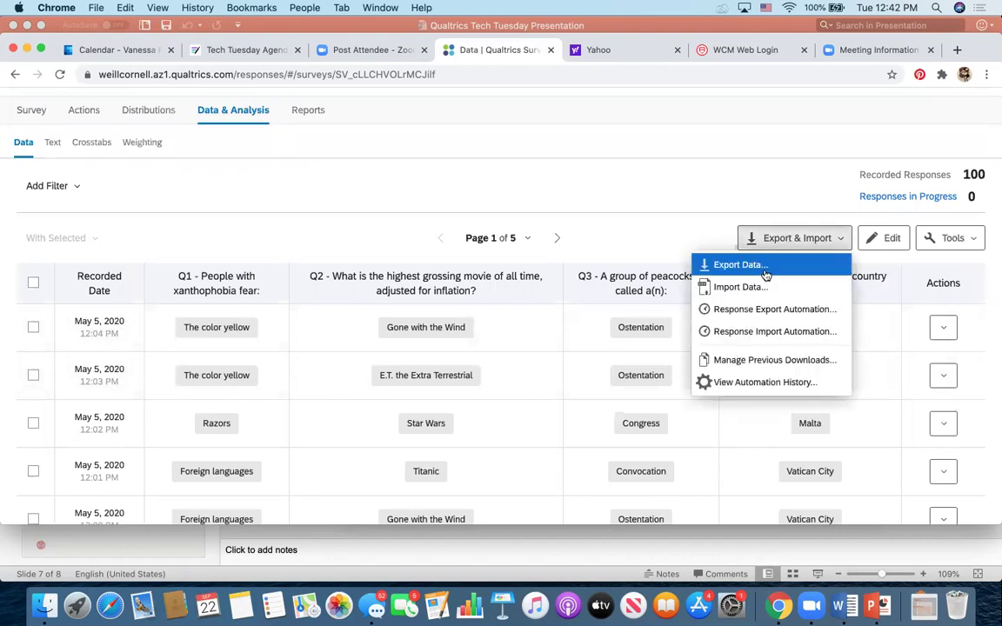
left_click(765, 269)
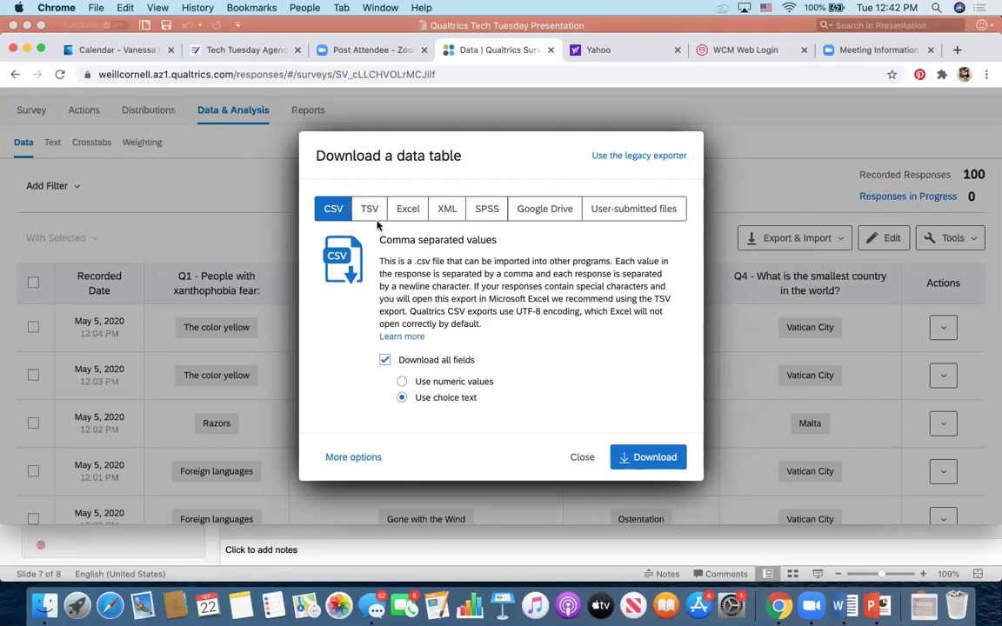
left_click(648, 459)
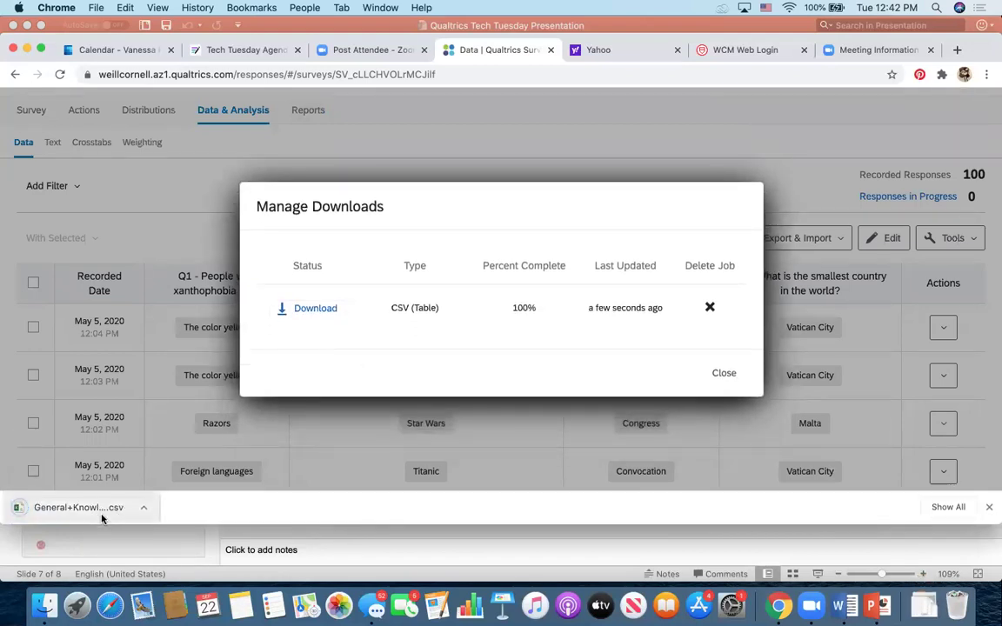
left_click(102, 518)
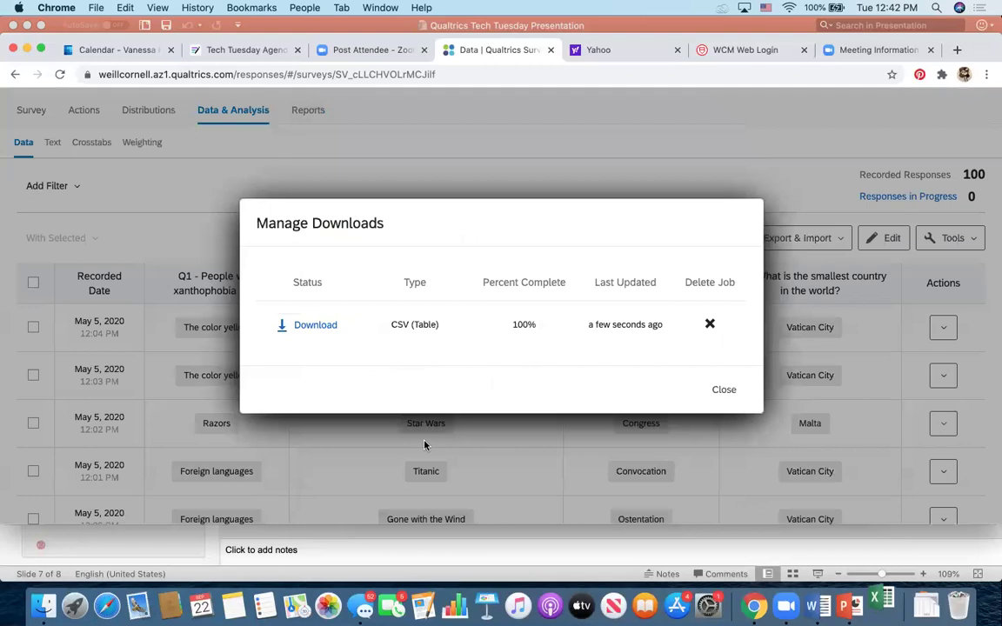
left_click(731, 391)
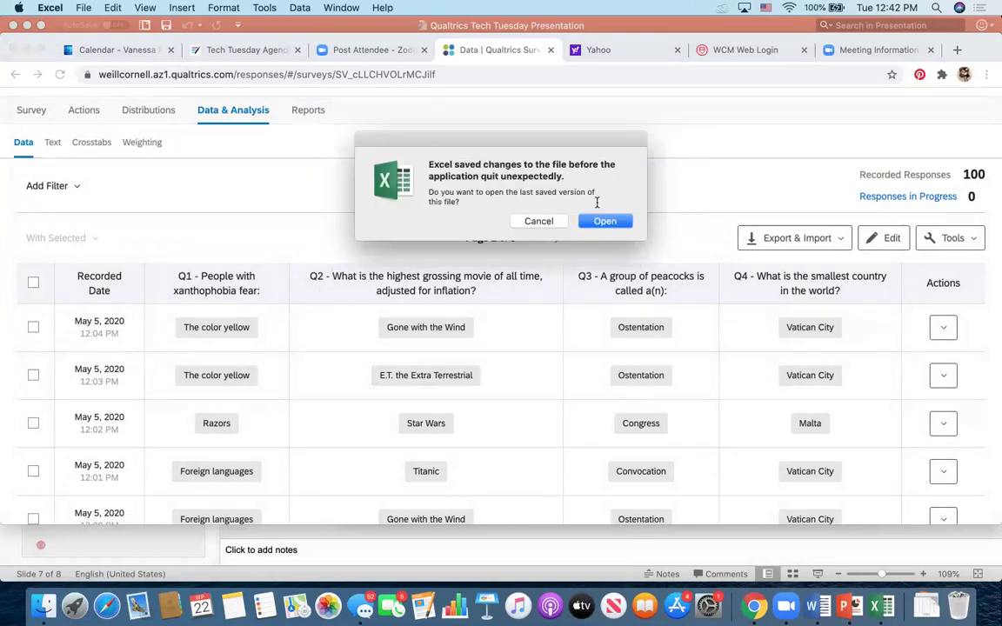
left_click(592, 225)
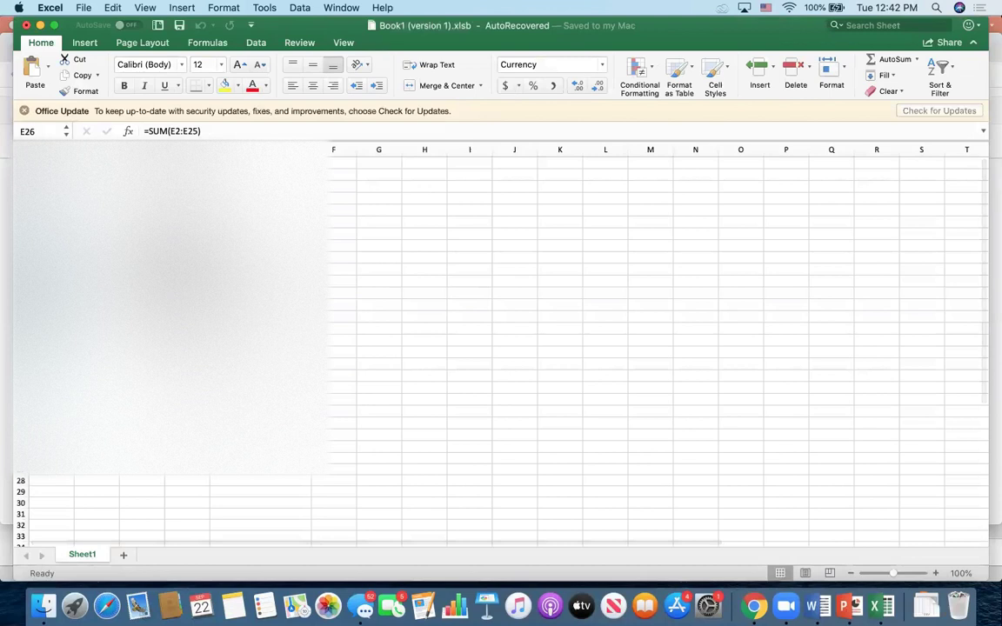
left_click(38, 25)
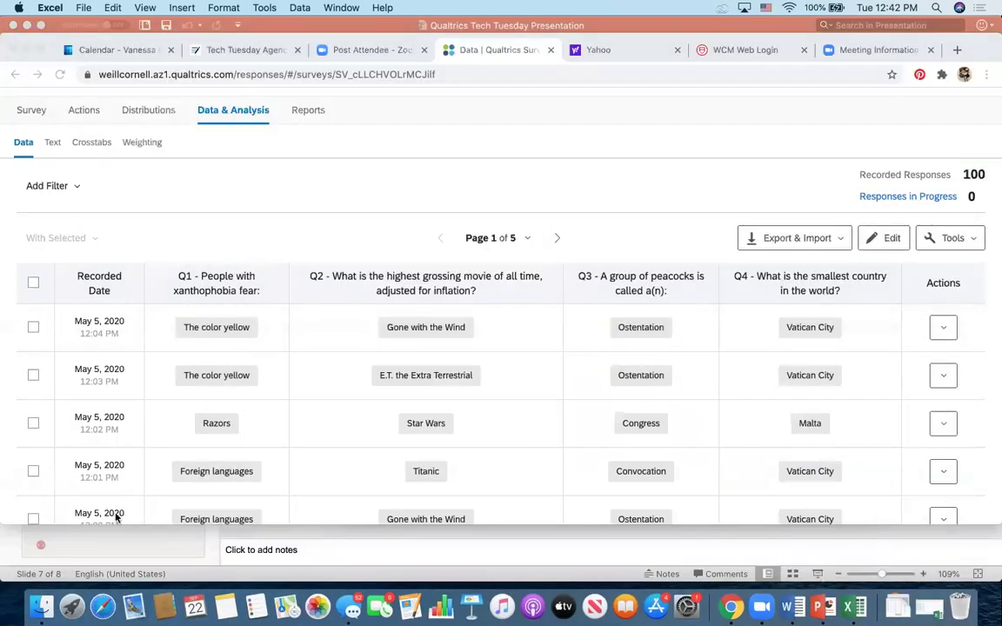
left_click(41, 606)
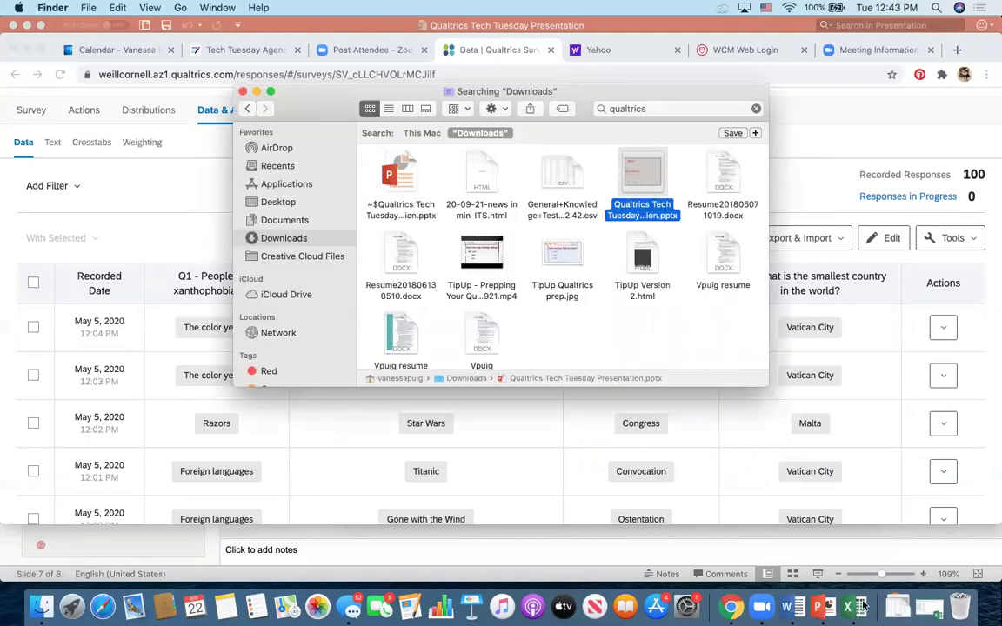
left_click(243, 91)
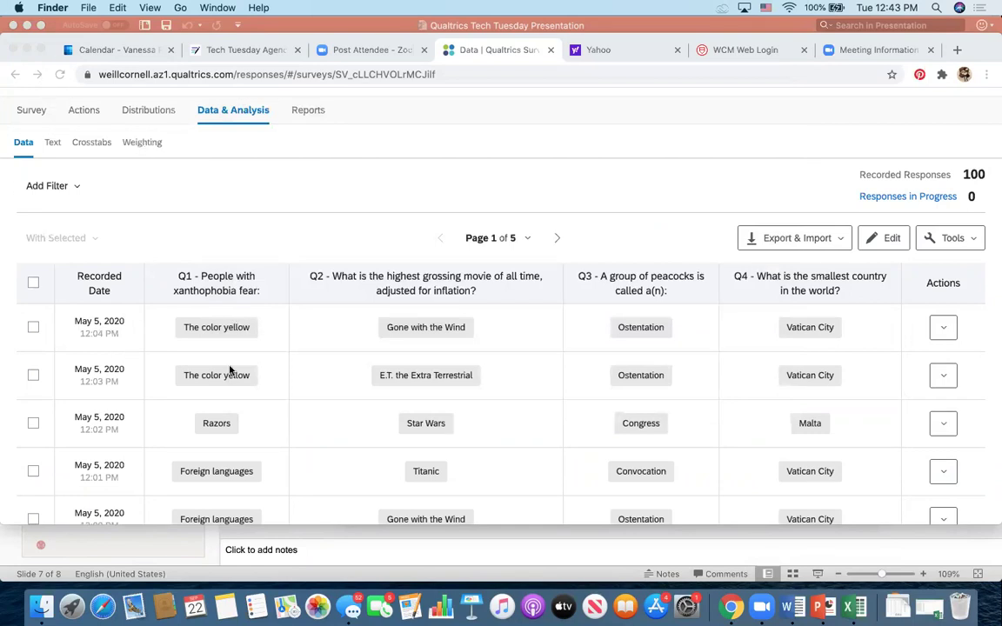
Export the responses again as CSV with all fields and choice text, allow multiple file downloads, and open the downloaded file in Excel
left_click(233, 327)
left_click(778, 237)
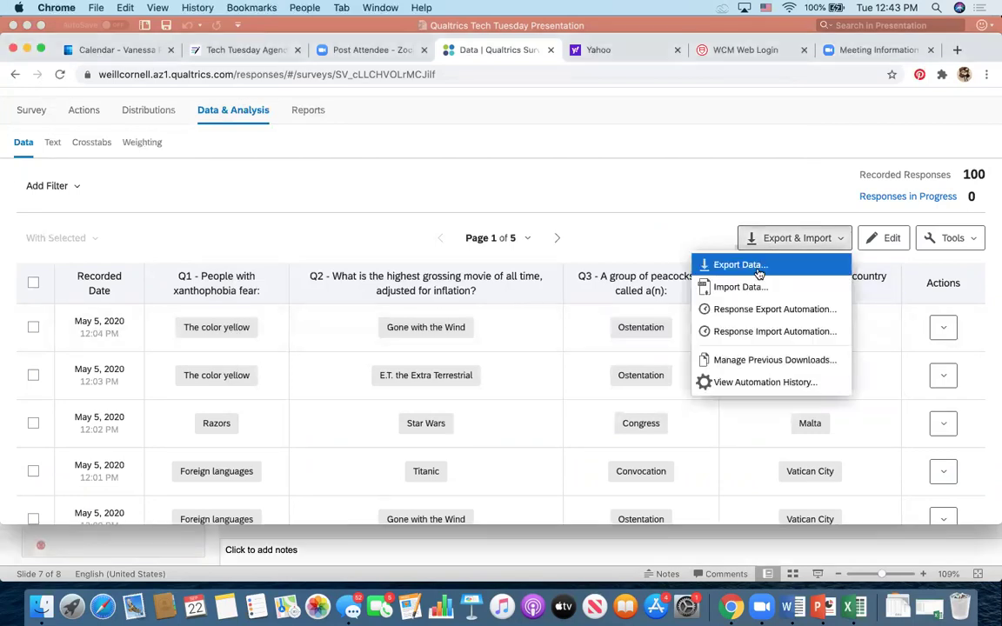
left_click(741, 265)
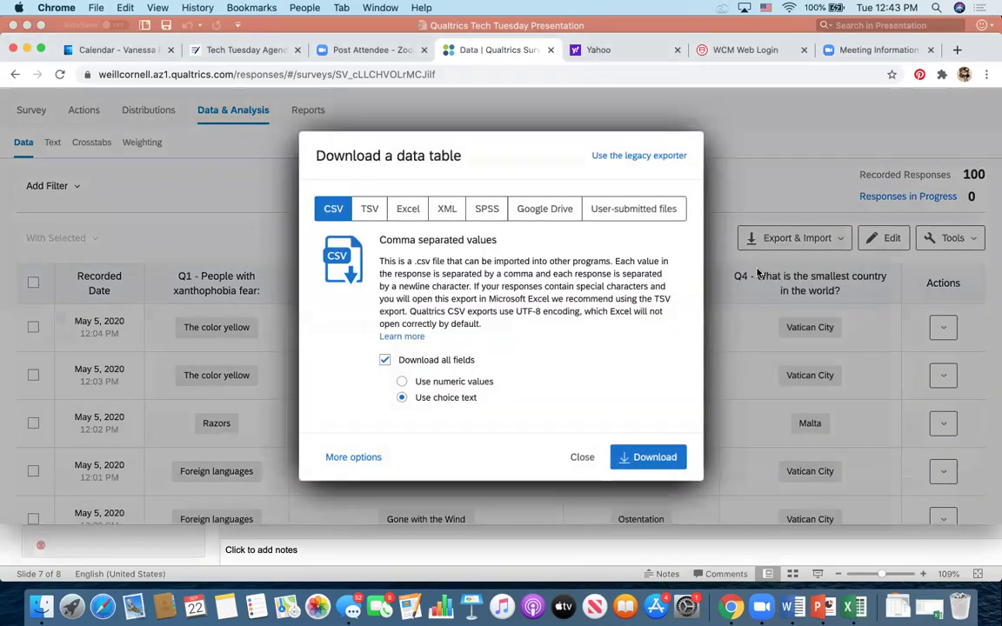
left_click(639, 461)
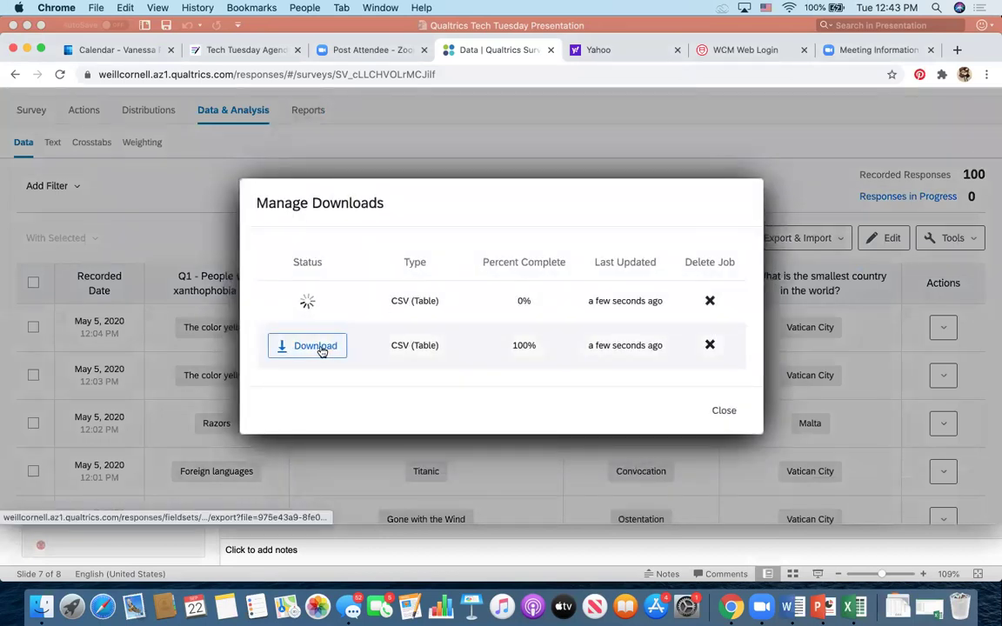
left_click(321, 349)
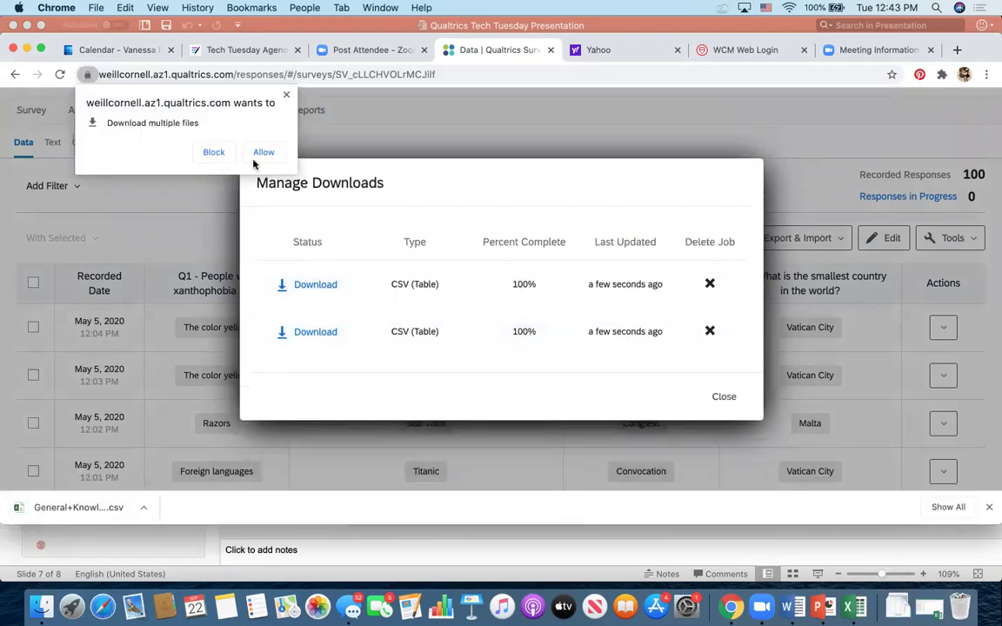
left_click(263, 153)
left_click(59, 508)
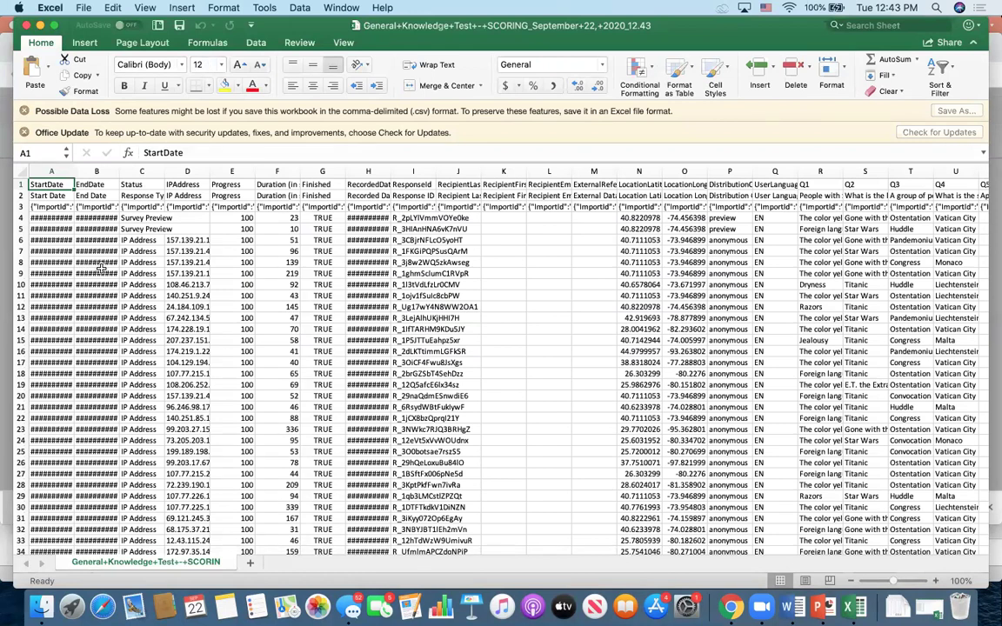
Fit the StartDate column to its contents, widen the Status column, and select the two Survey Preview cells C4:C5
double_click(74, 171)
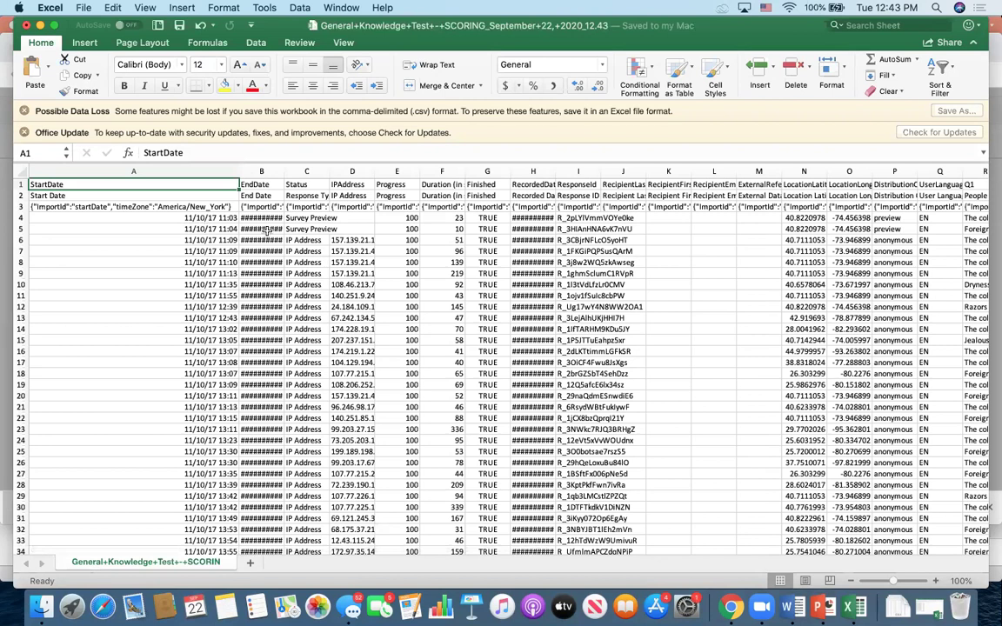
left_click_drag(332, 174, 361, 174)
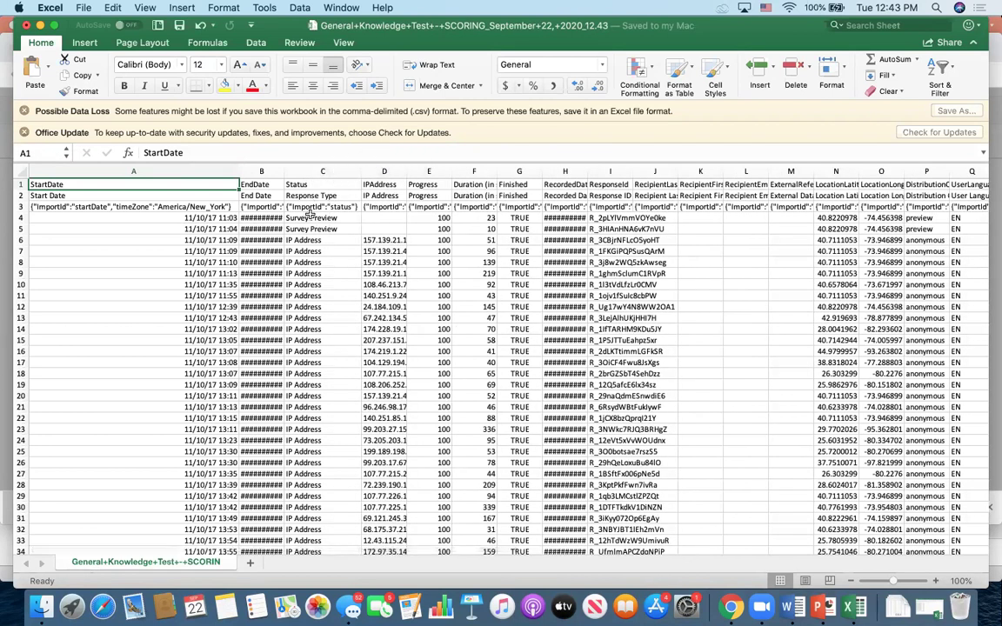
left_click(307, 218)
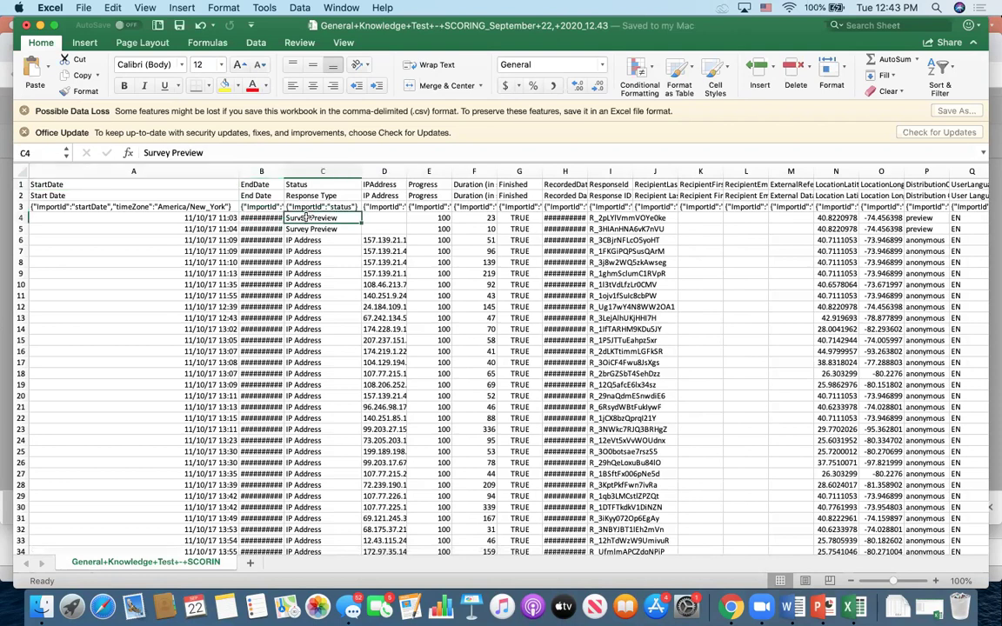
left_click(308, 231)
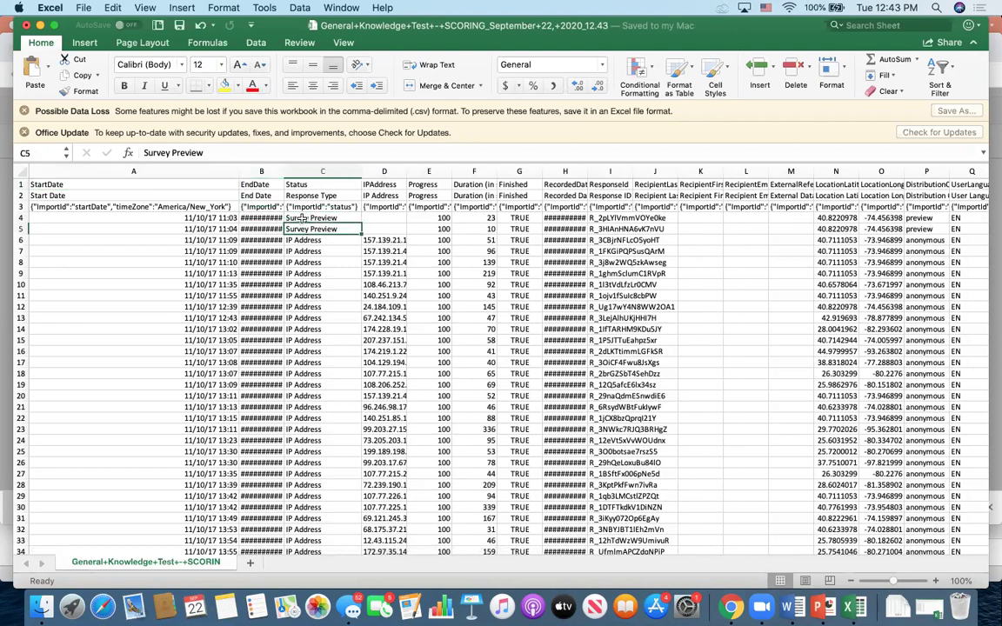
left_click_drag(303, 218, 302, 231)
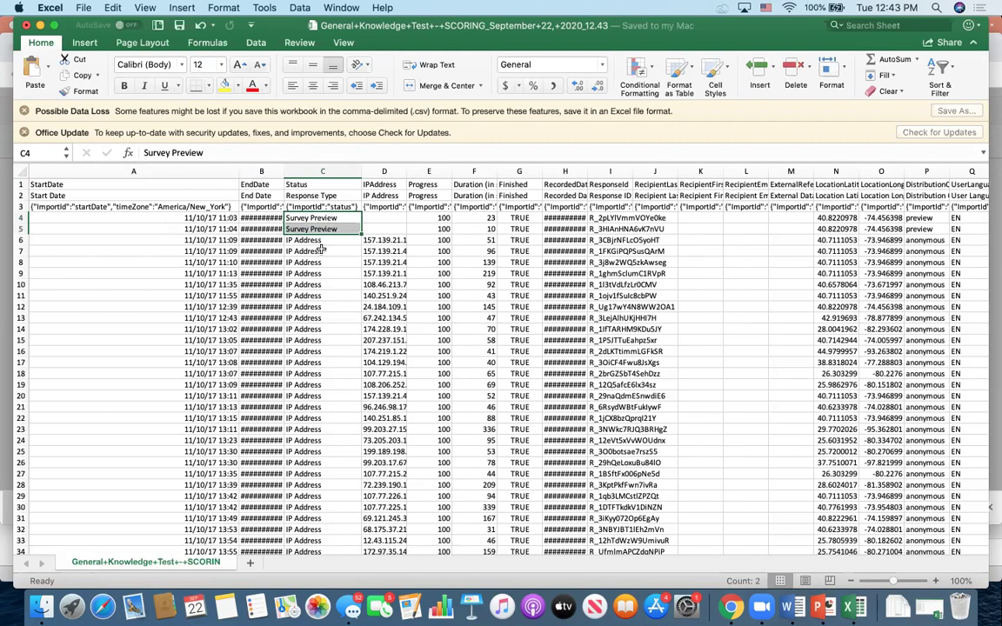
Examine the IP Address entries in the Status column down to cell C16
key("Down")
key("Down")
key("Down")
key("Down")
key("Down")
key("Down")
key("Down")
key("Down")
key("Down")
key("Down")
key("Down")
key("Down")
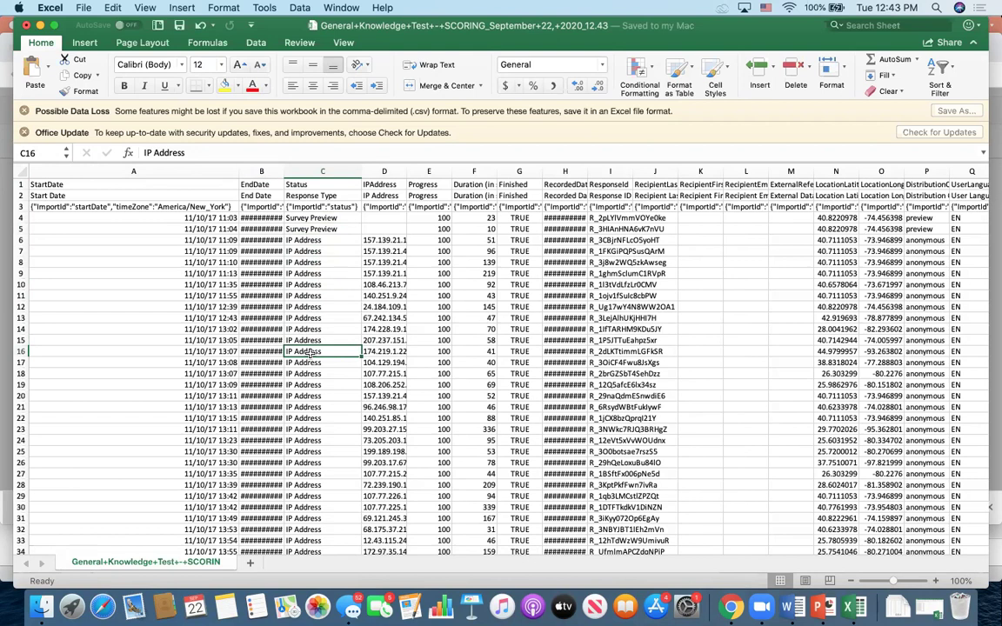
Fit the Q1, Q2 and Q3 columns to their contents and look over the answers through to the score column
scroll(390, 345, "right", 10)
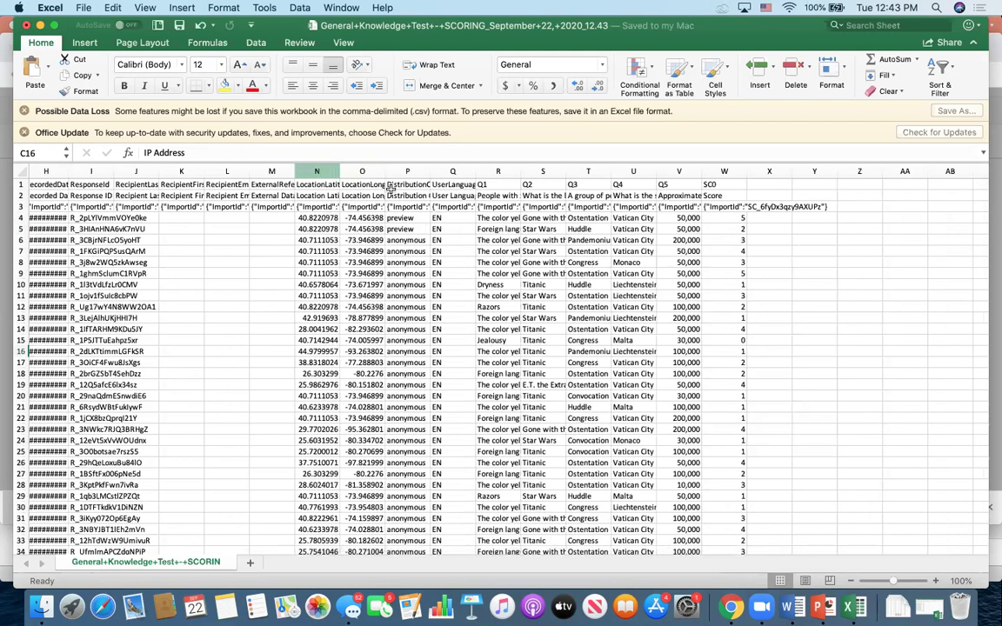
scroll(357, 170, "right", 3)
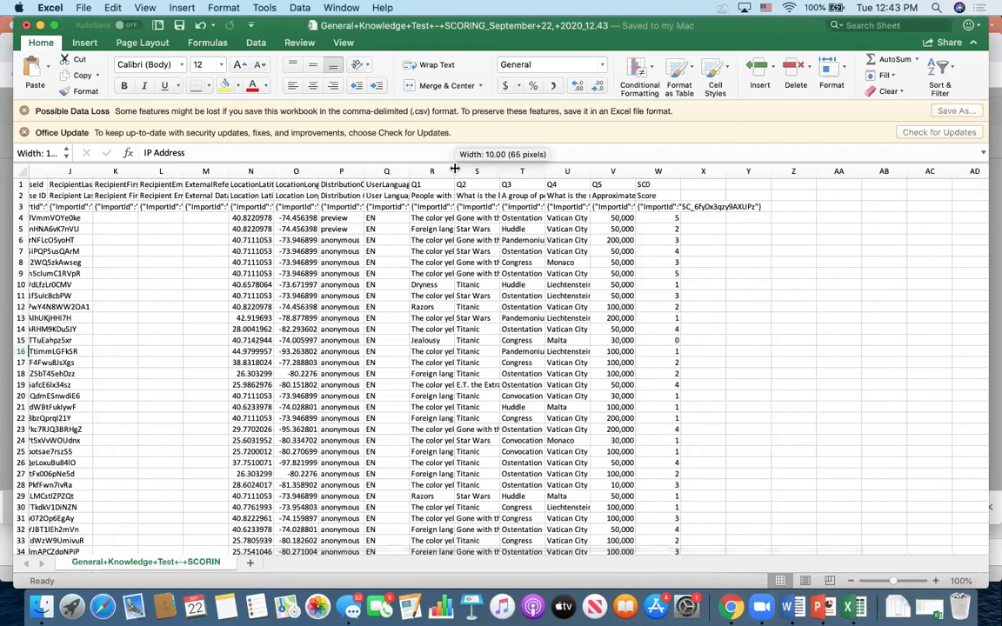
double_click(453, 171)
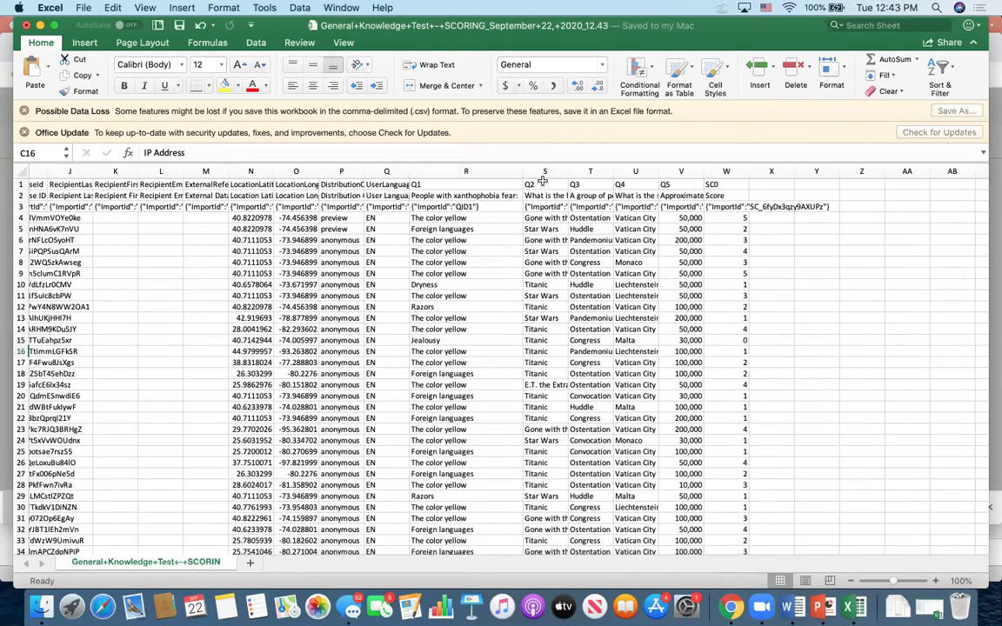
double_click(571, 171)
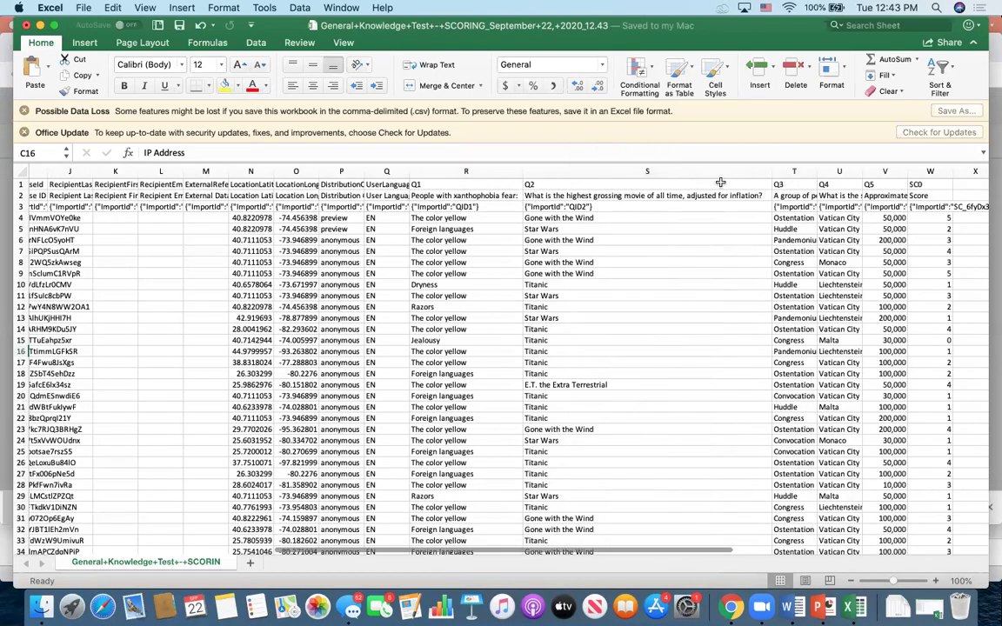
double_click(817, 171)
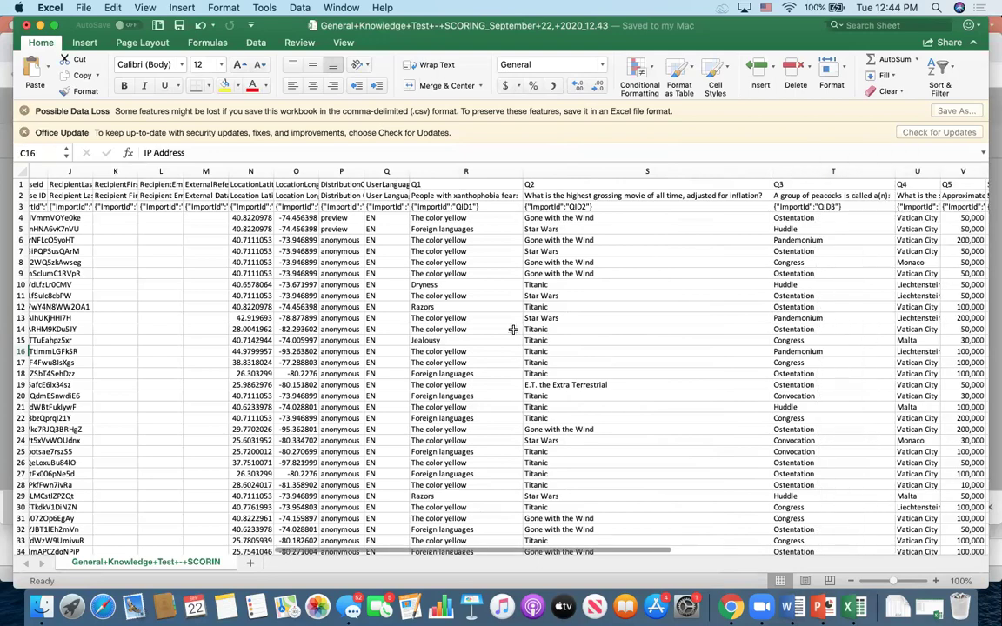
scroll(471, 303, "down", 5)
scroll(471, 302, "up", 5)
scroll(417, 261, "right", 3)
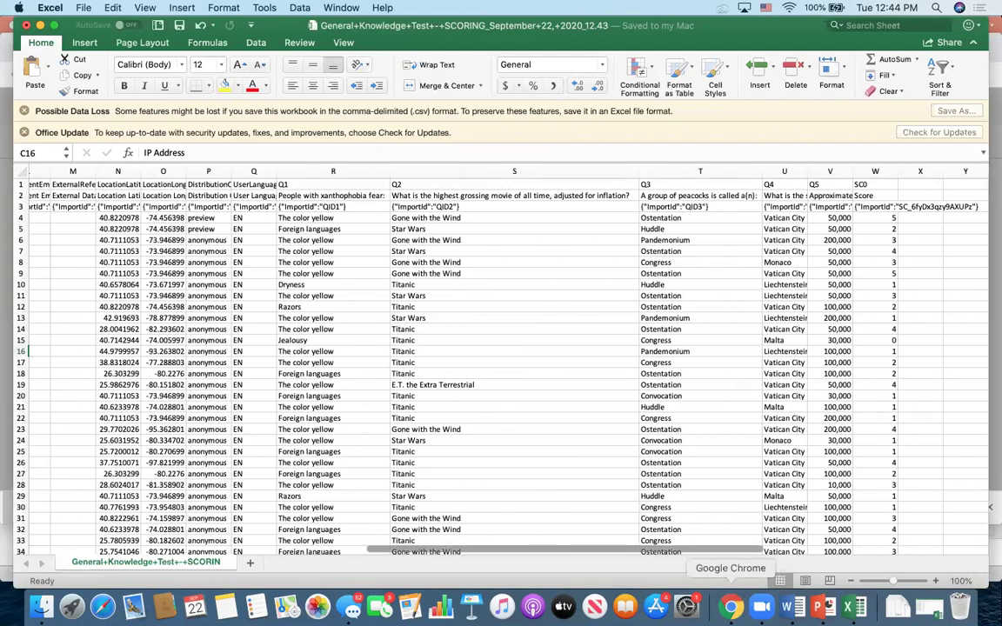
Switch back to Qualtrics in Chrome, close the downloads list, and open the survey's results report
left_click(731, 608)
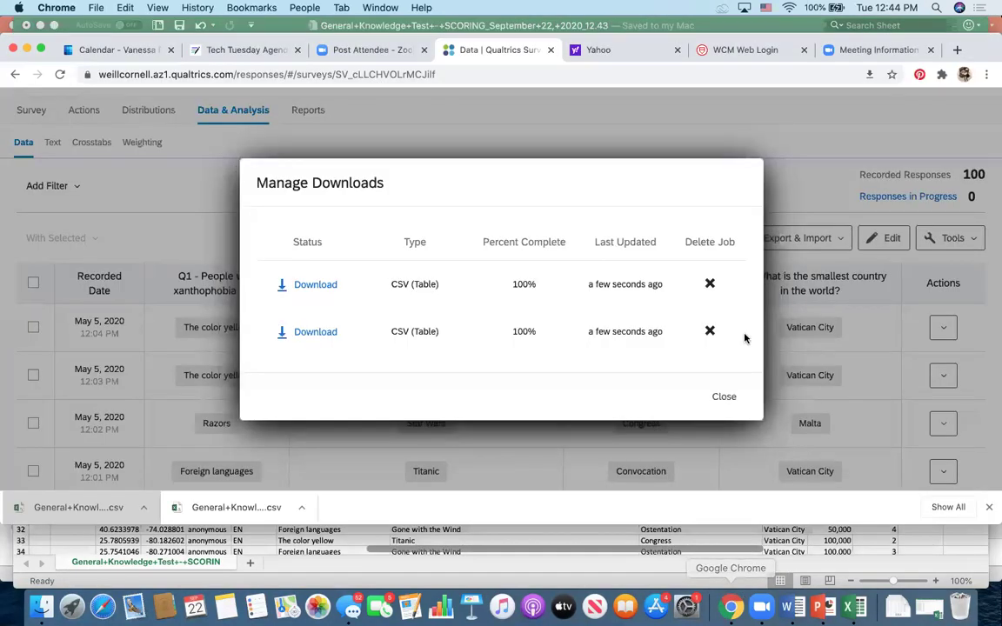
left_click(725, 401)
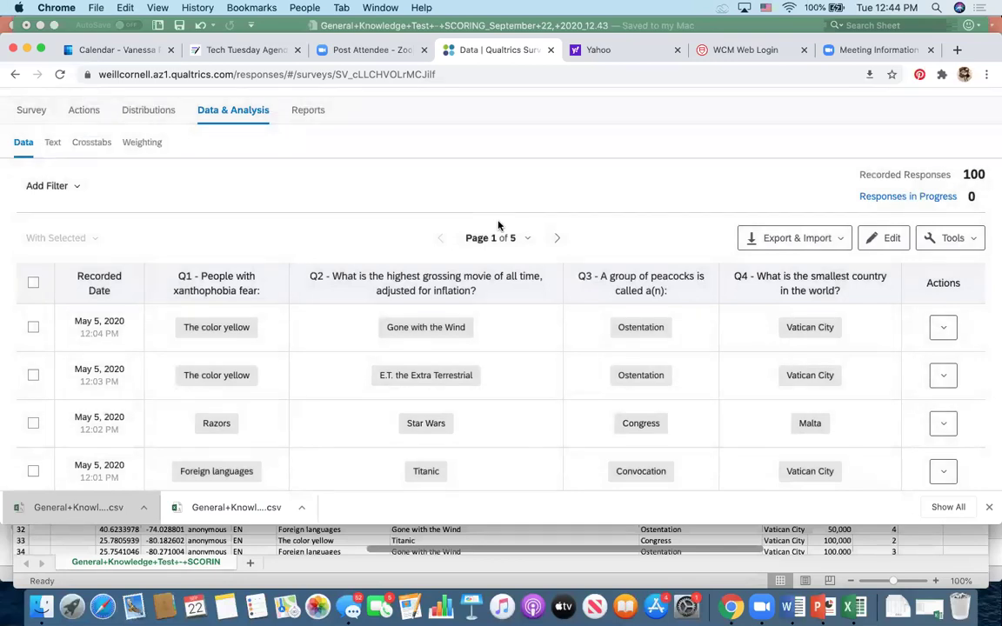
left_click(308, 111)
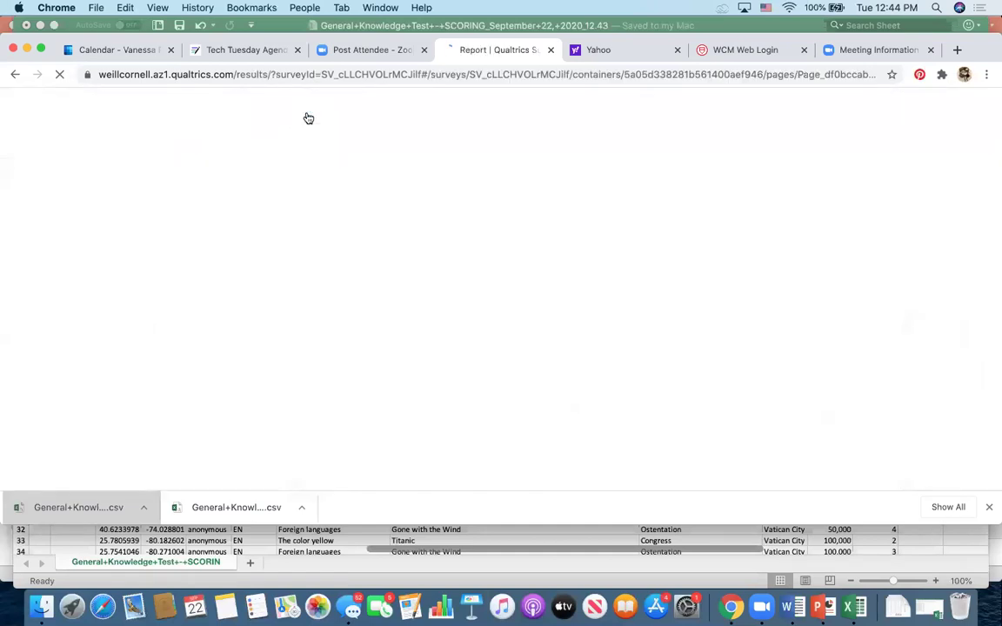
Examine the Q1 xanthophobia bar chart in the default report and show the results for Q2
scroll(297, 310, "down", 2)
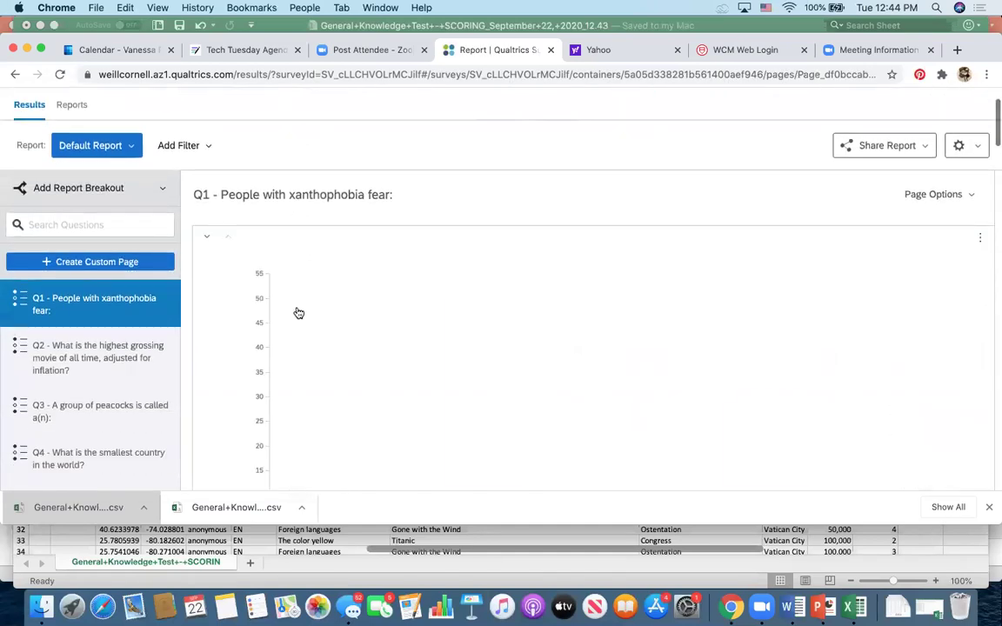
scroll(299, 313, "down", 1)
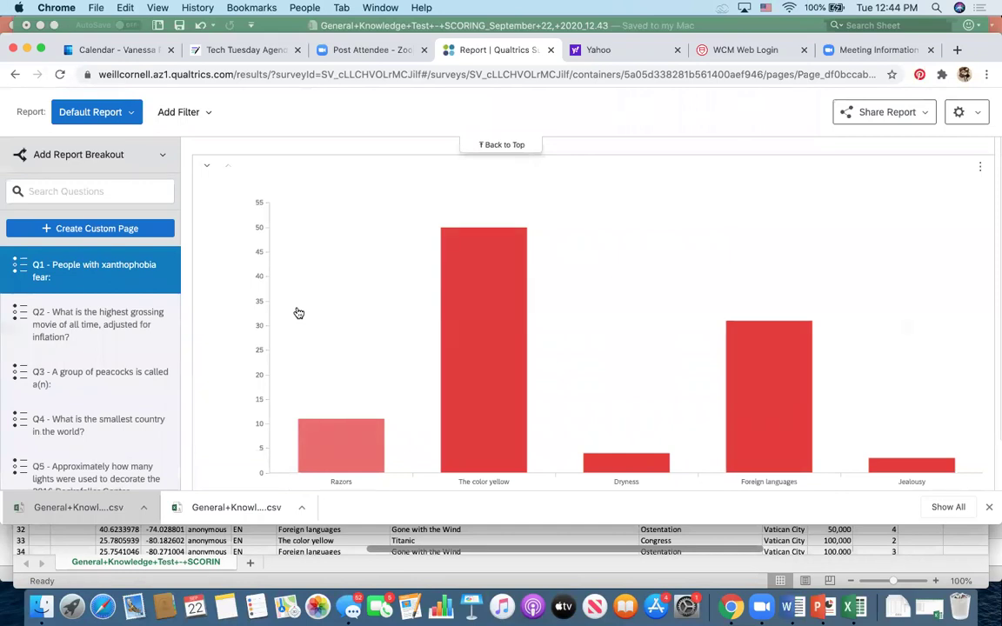
scroll(454, 376, "down", 3)
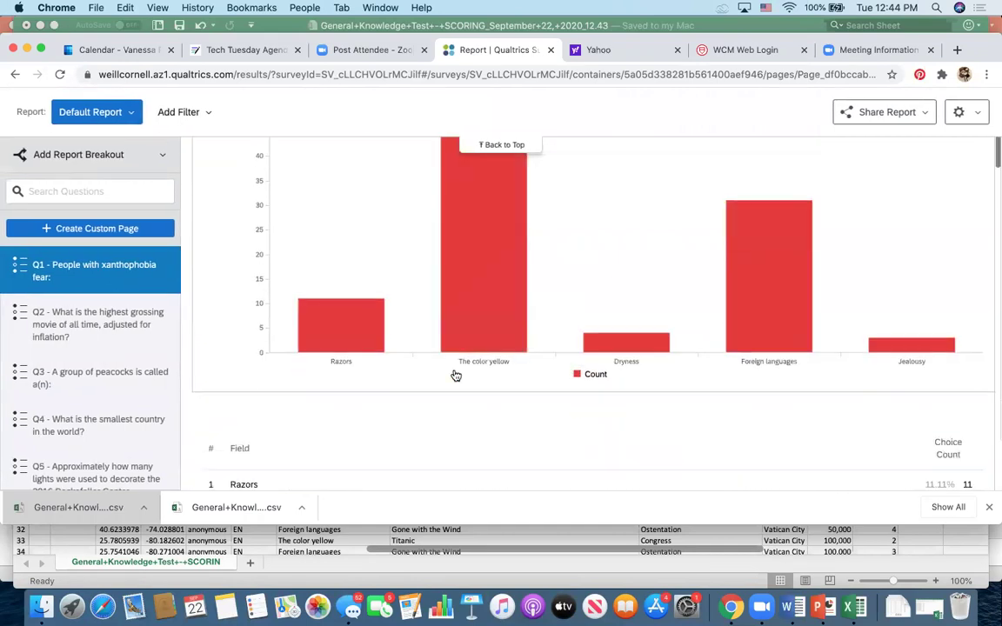
scroll(454, 383, "up", 2)
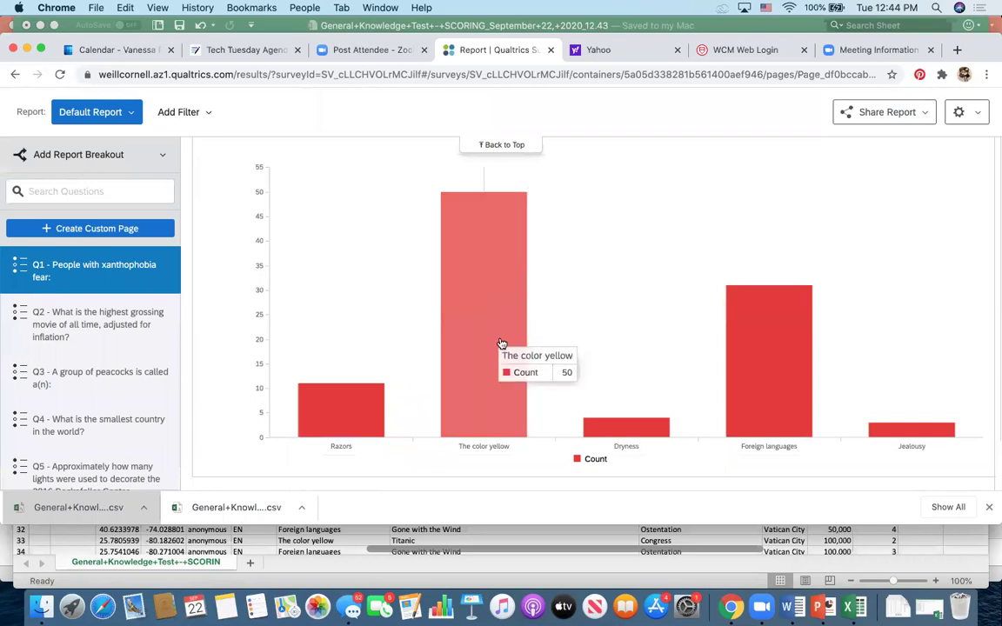
left_click(105, 325)
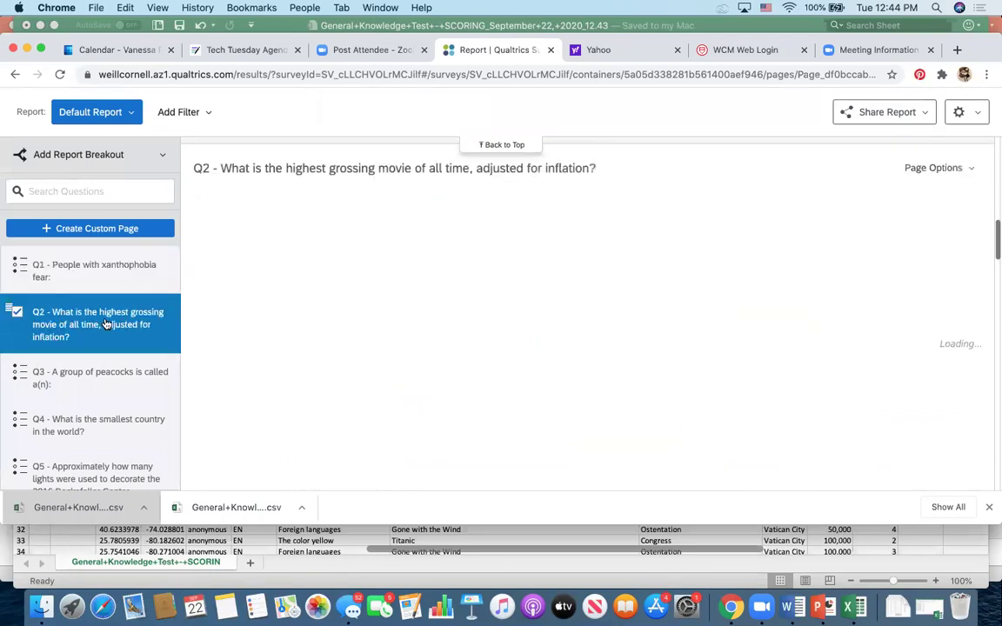
Examine the Q2 highest grossing movie donut chart and open its visualization settings
scroll(487, 418, "down", 3)
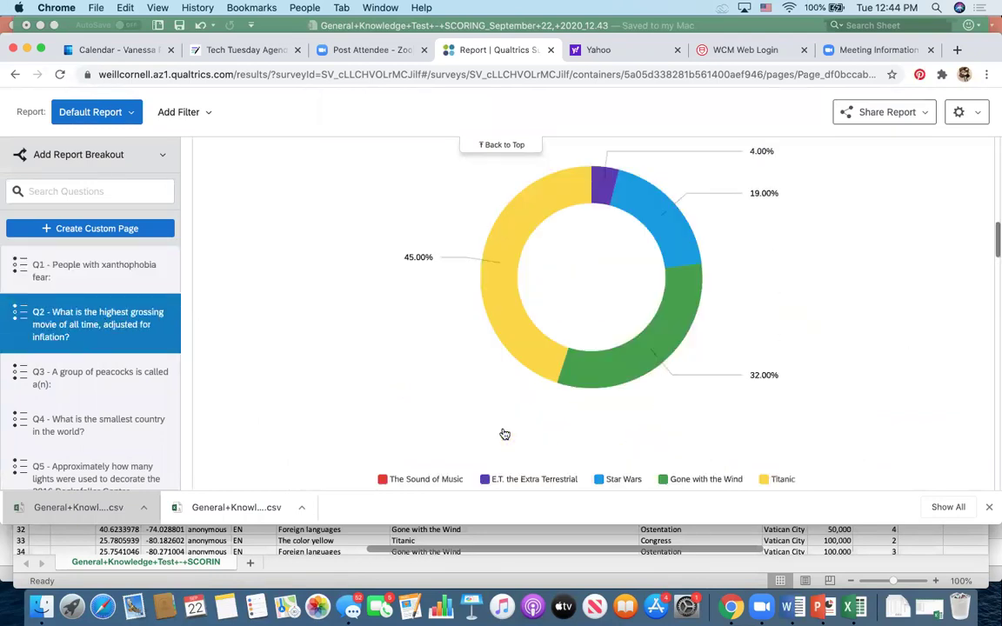
scroll(615, 307, "up", 3)
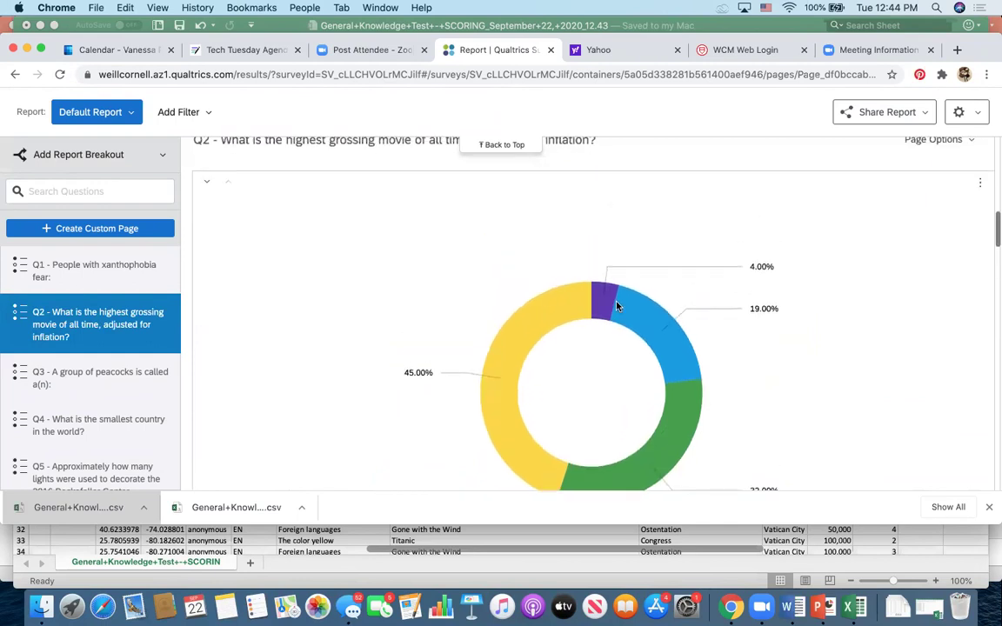
scroll(618, 306, "down", 3)
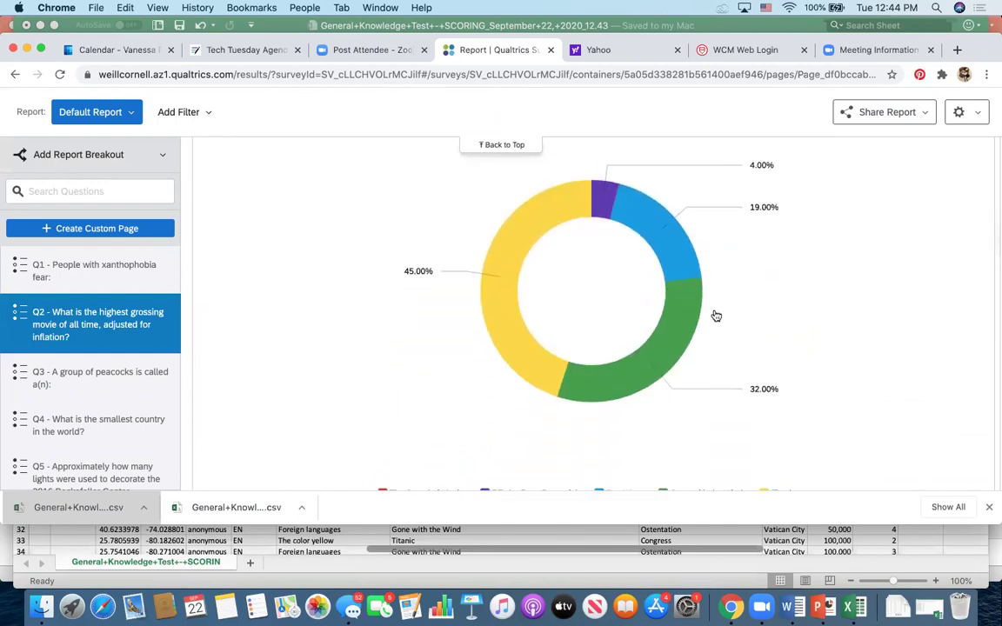
left_click(681, 302)
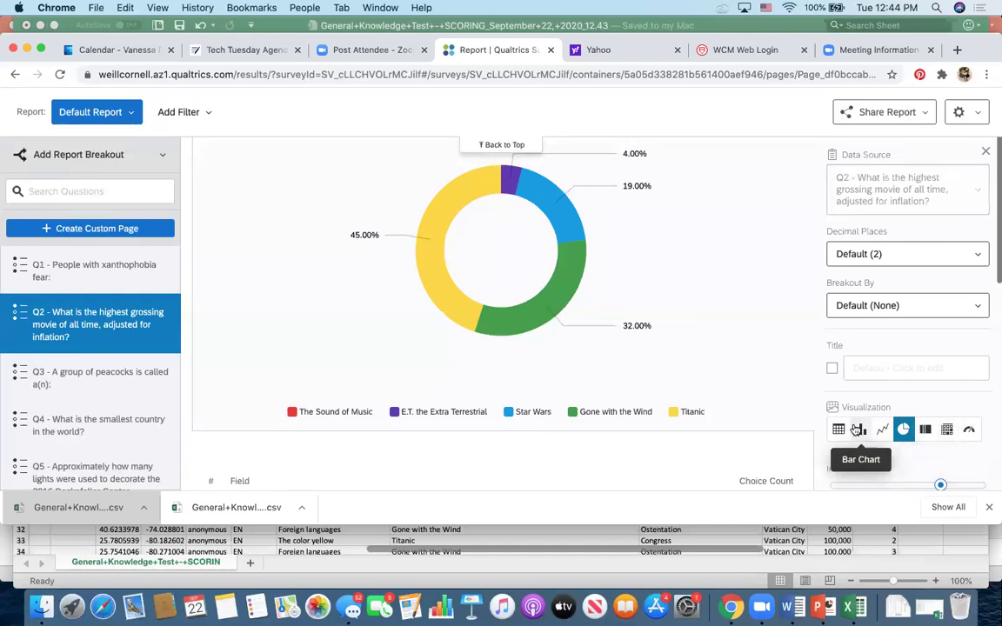
scroll(841, 432, "down", 2)
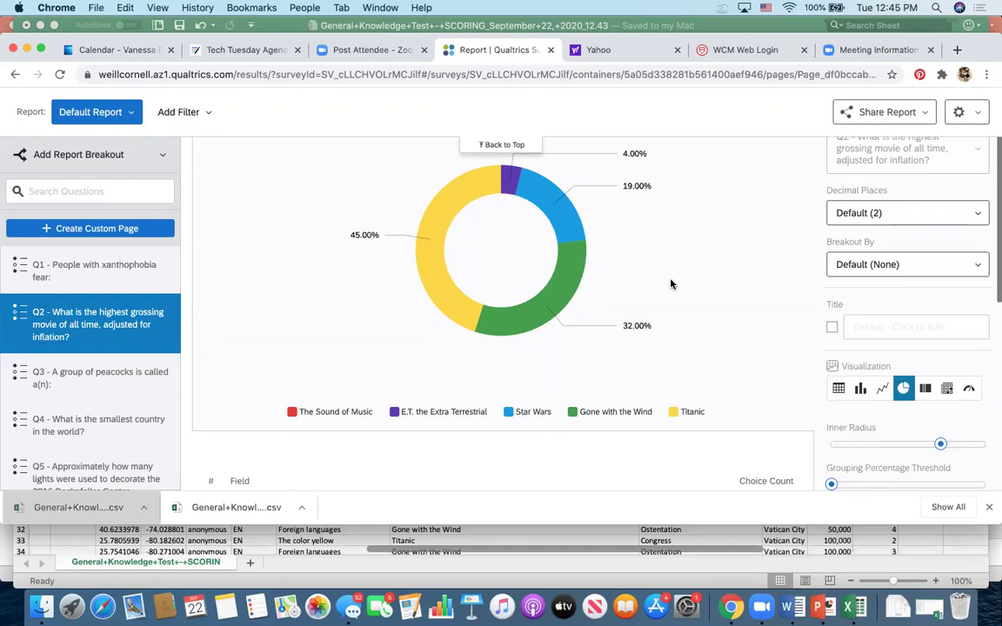
Go back to the Q1 results and review the formats and sharing options offered for the default report
scroll(603, 250, "up", 5)
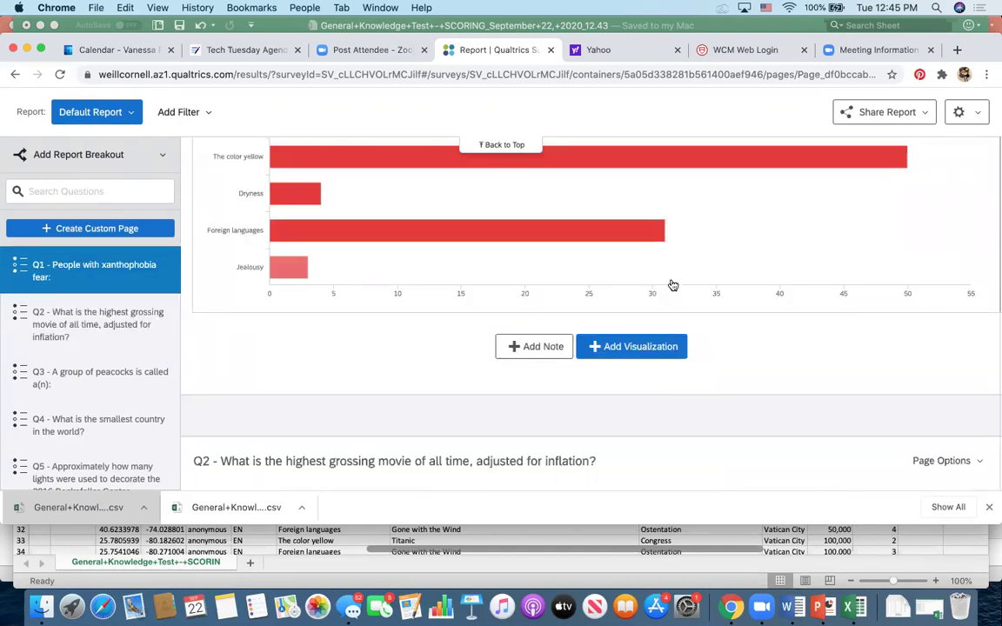
scroll(670, 285, "up", 1)
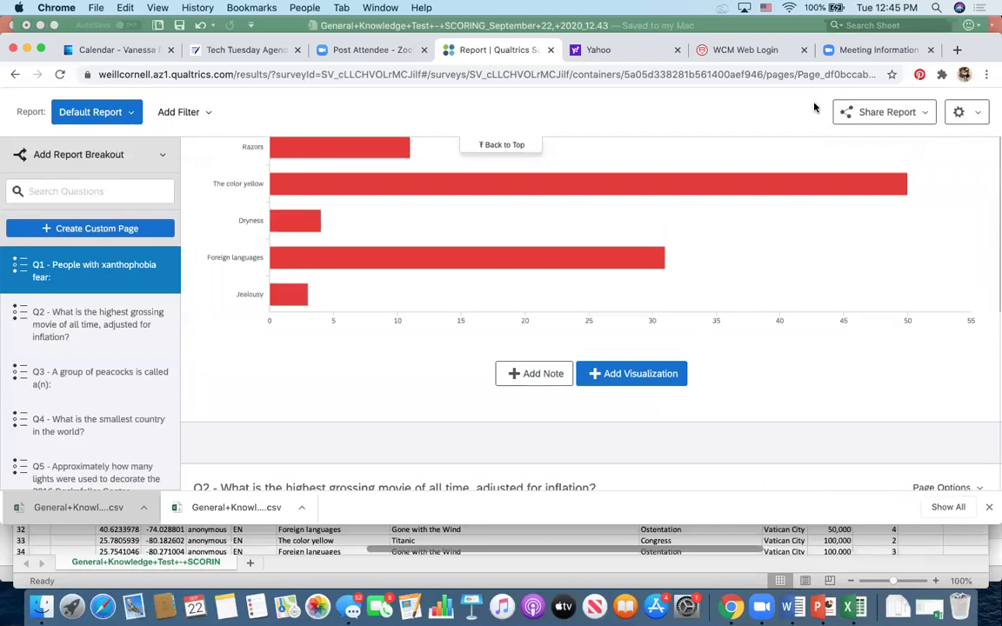
left_click(880, 117)
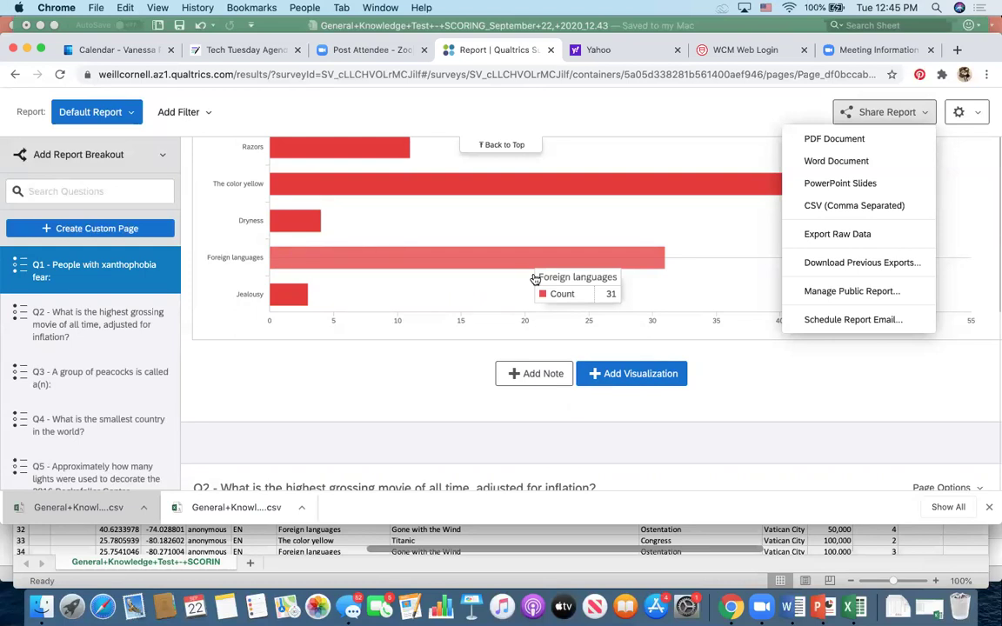
scroll(58, 383, "down", 3)
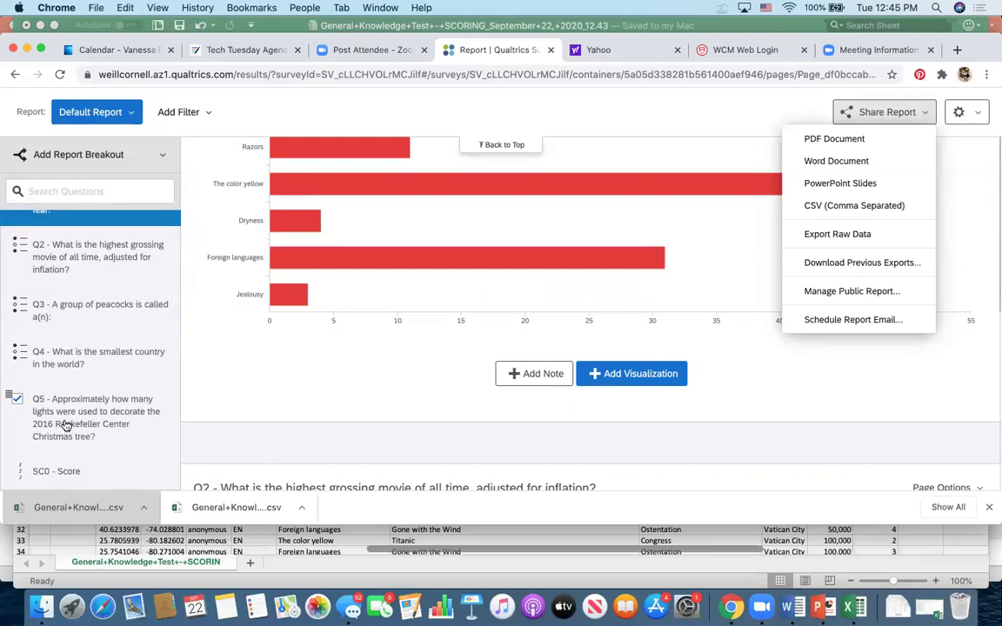
scroll(306, 330, "up", 10)
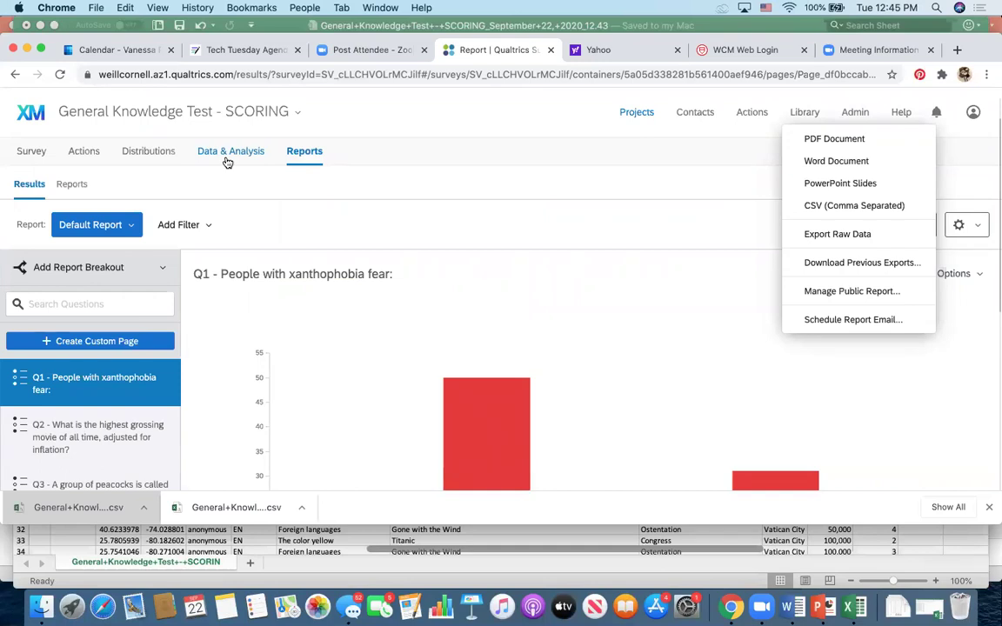
left_click(343, 184)
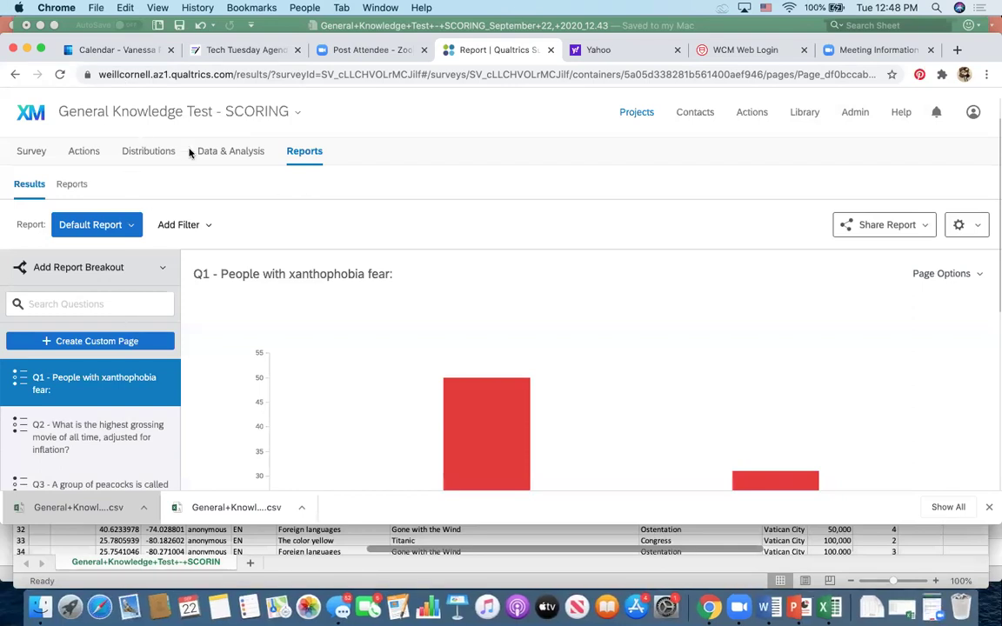
Return to the projects list and open the Adopt a Cat Survey 9/2020 project
left_click(29, 119)
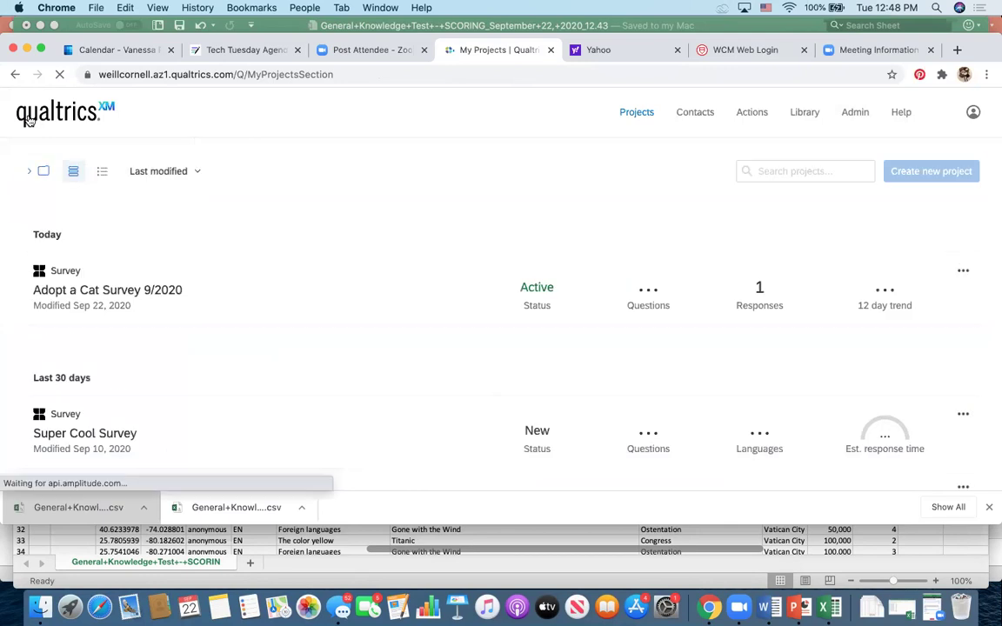
scroll(172, 370, "down", 2)
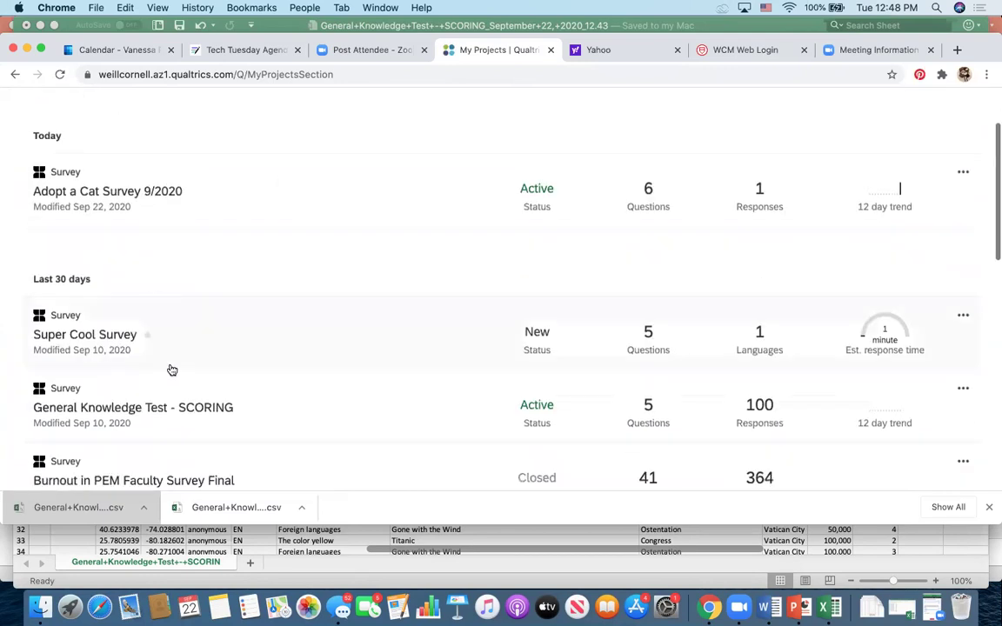
left_click(144, 192)
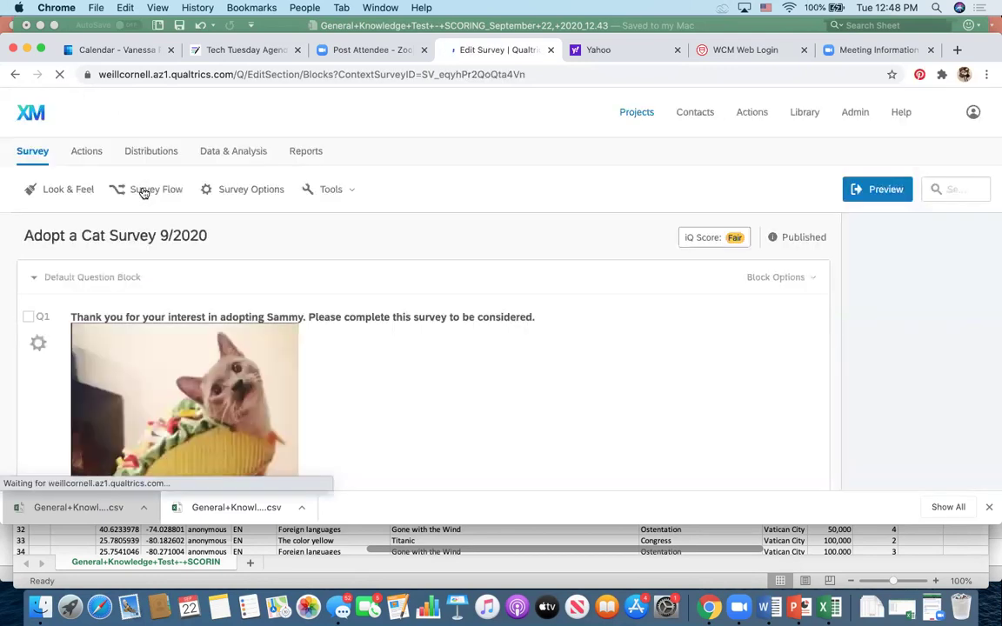
Review the survey's import and export options, including export to Word, without exporting anything
left_click(342, 193)
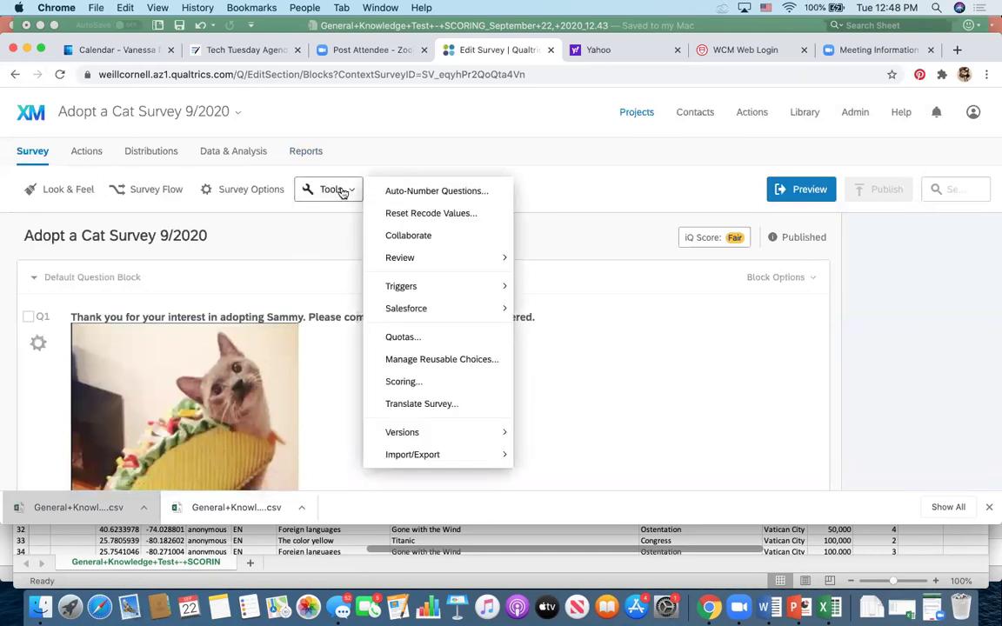
mouse_move(491, 460)
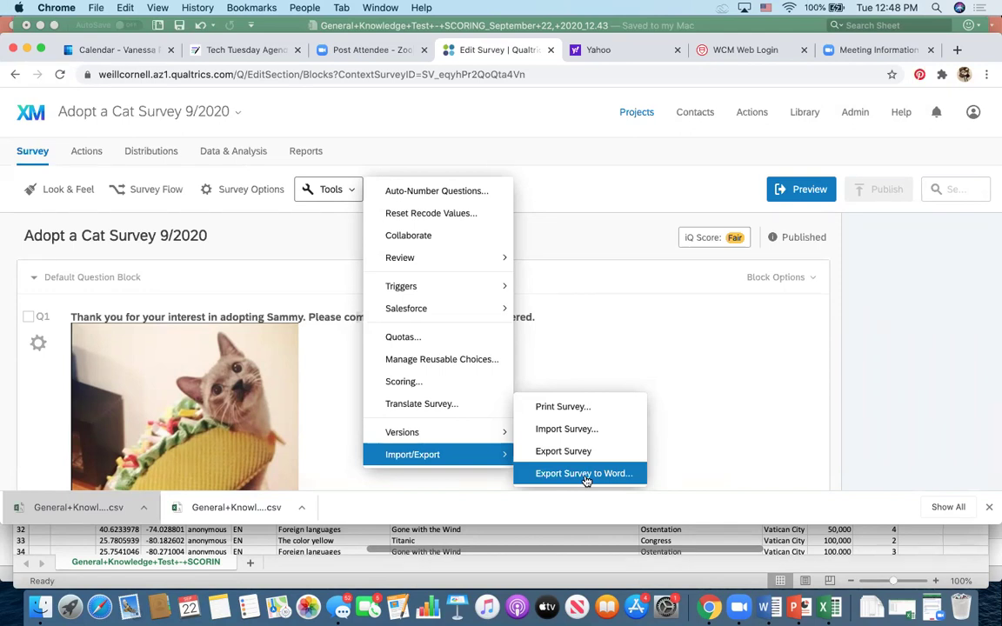
left_click(603, 340)
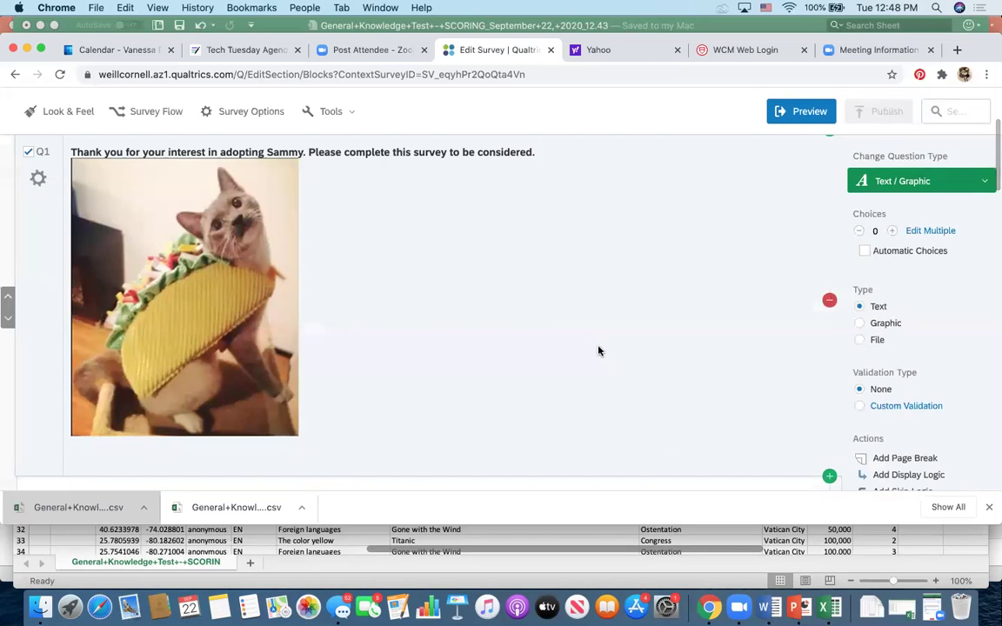
scroll(599, 351, "up", 4)
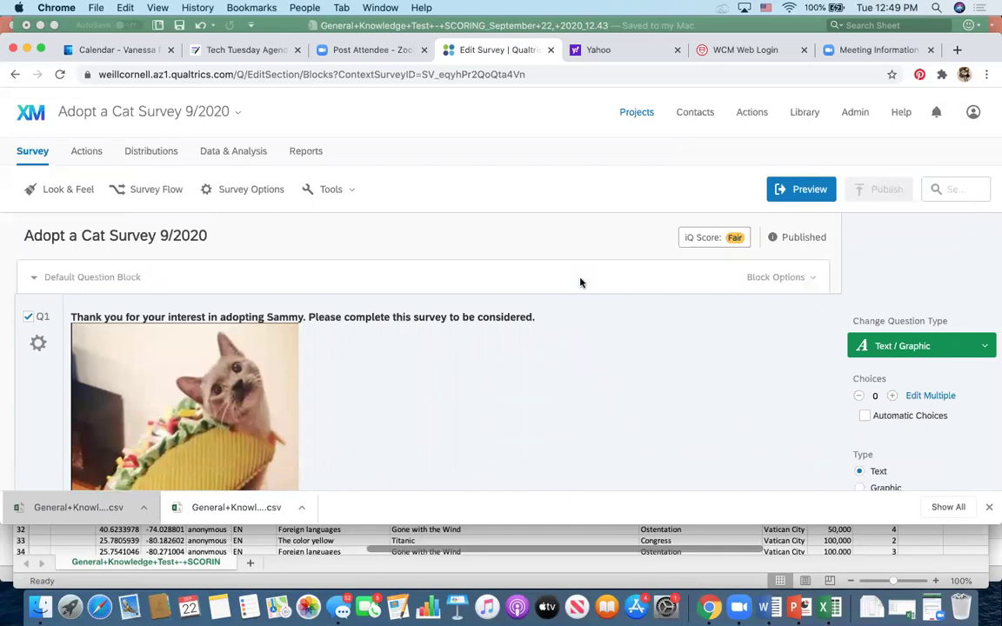
key("XF86AudioLowerVolume")
Reopen Adopt a Cat Survey 9/2020 from the projects list and show its results report
left_click(31, 117)
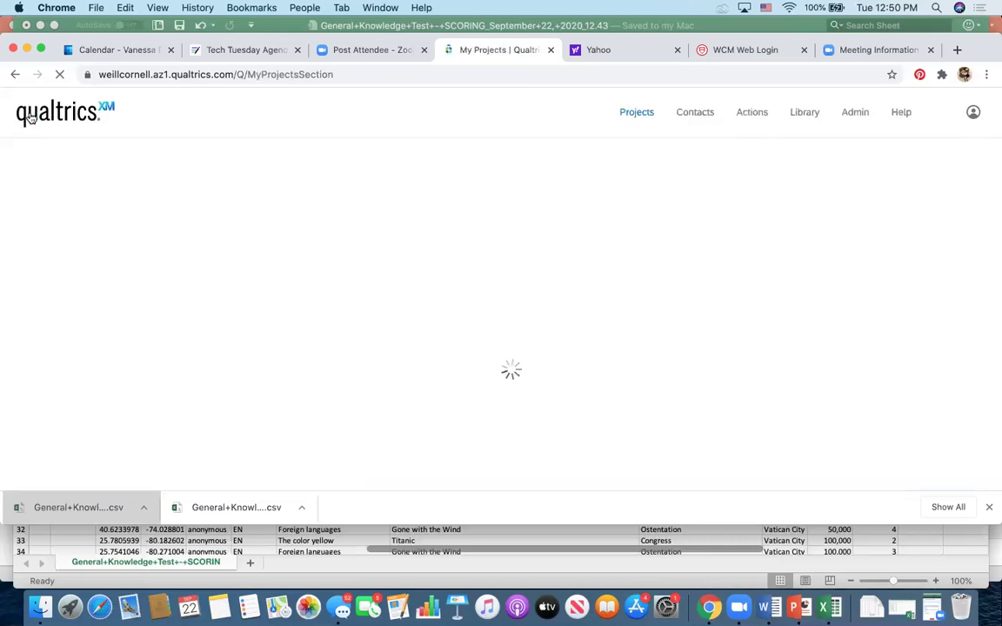
left_click(167, 303)
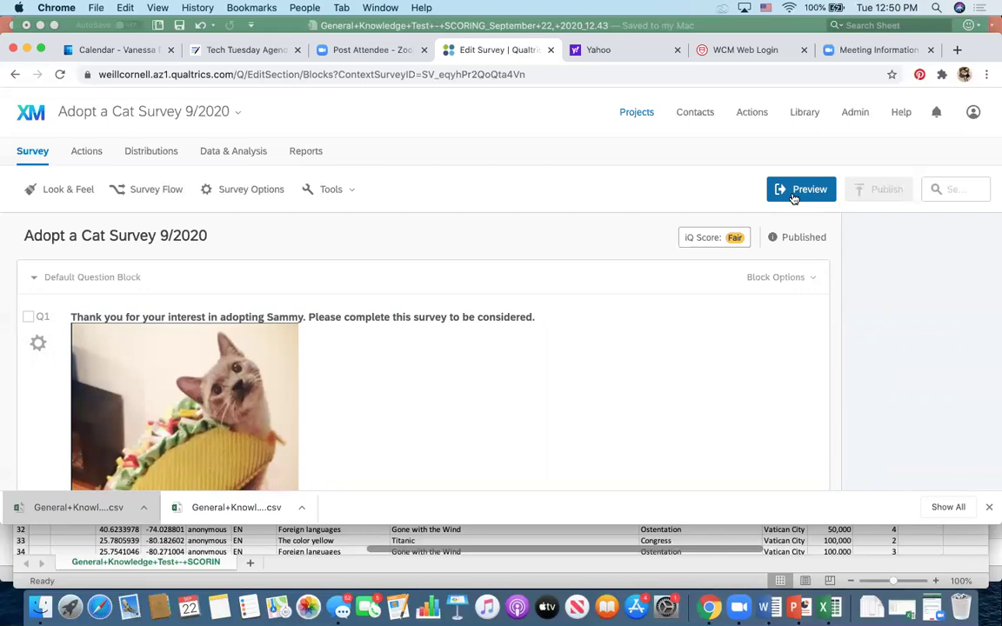
left_click(309, 153)
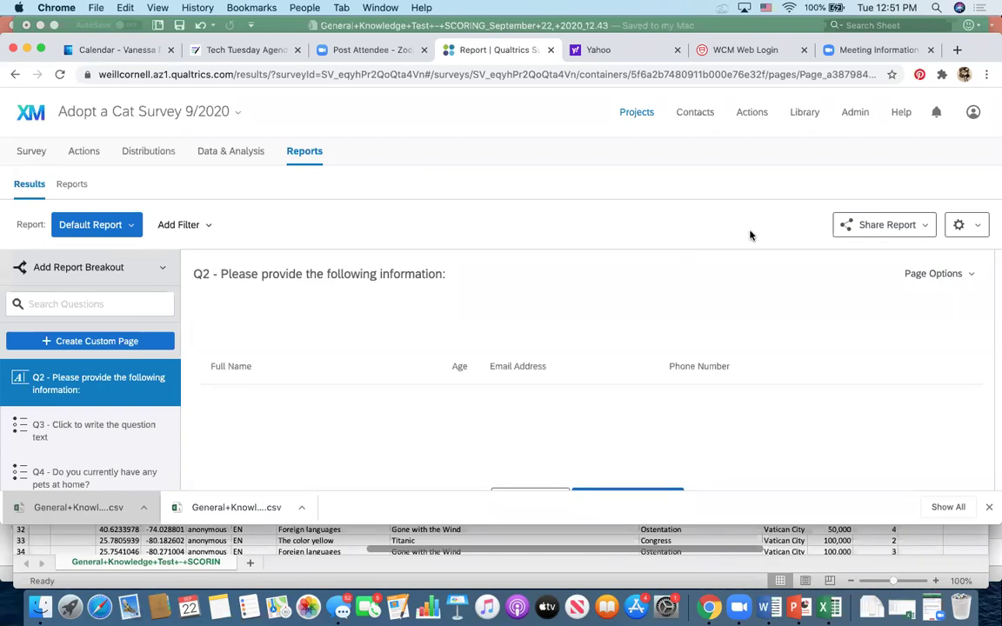
Make the default report publicly available through a link, without access code protection
left_click(859, 230)
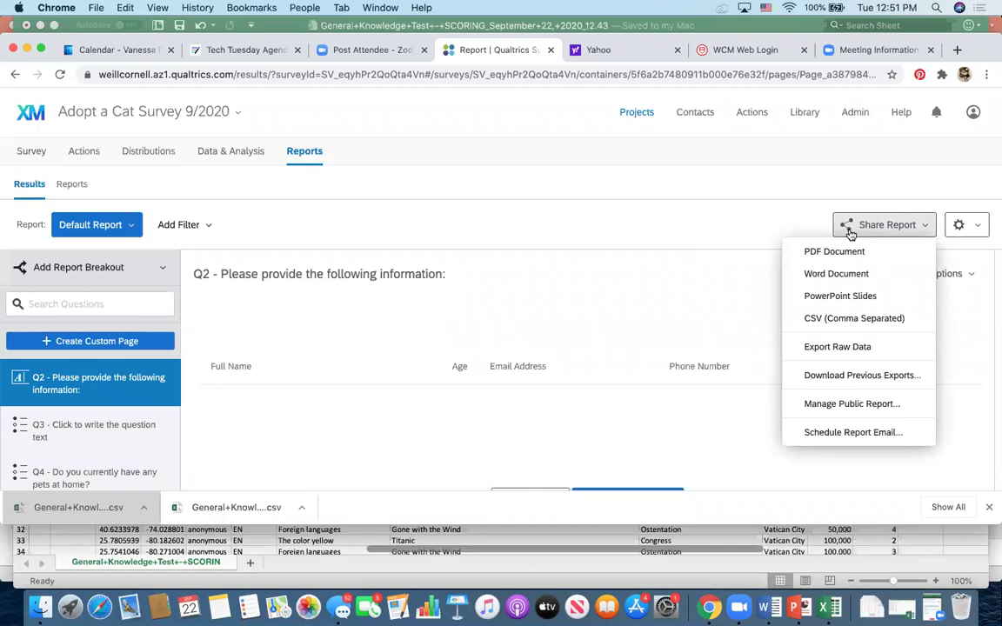
left_click(857, 405)
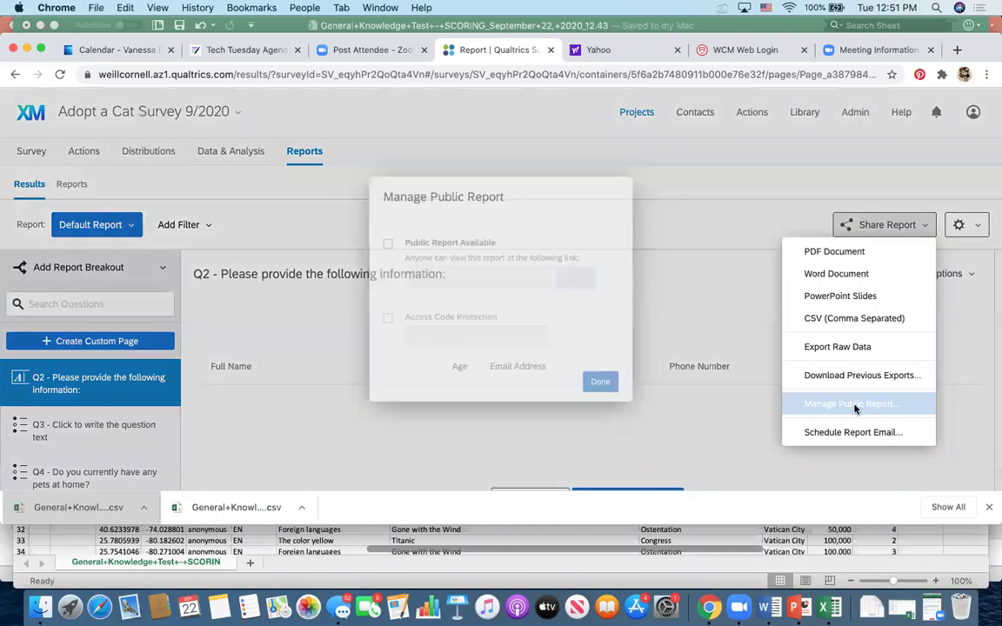
left_click(367, 236)
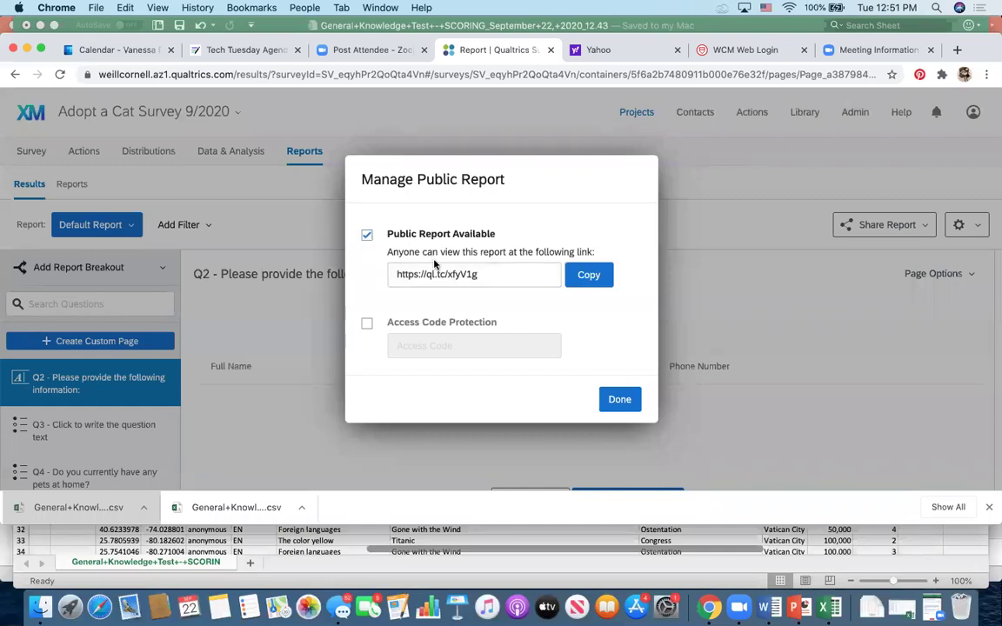
left_click_drag(491, 281, 529, 275)
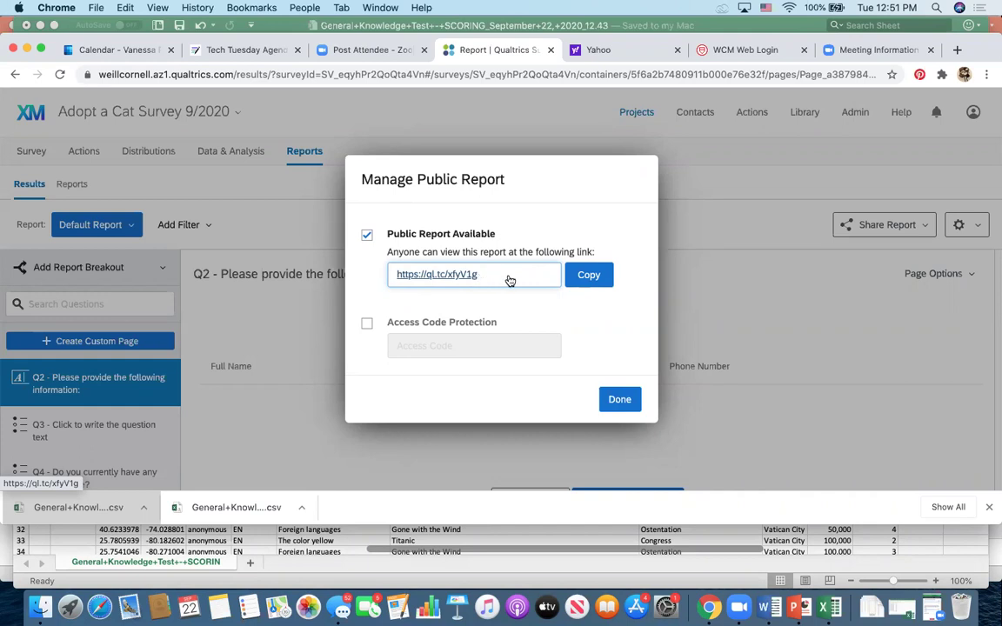
left_click(618, 402)
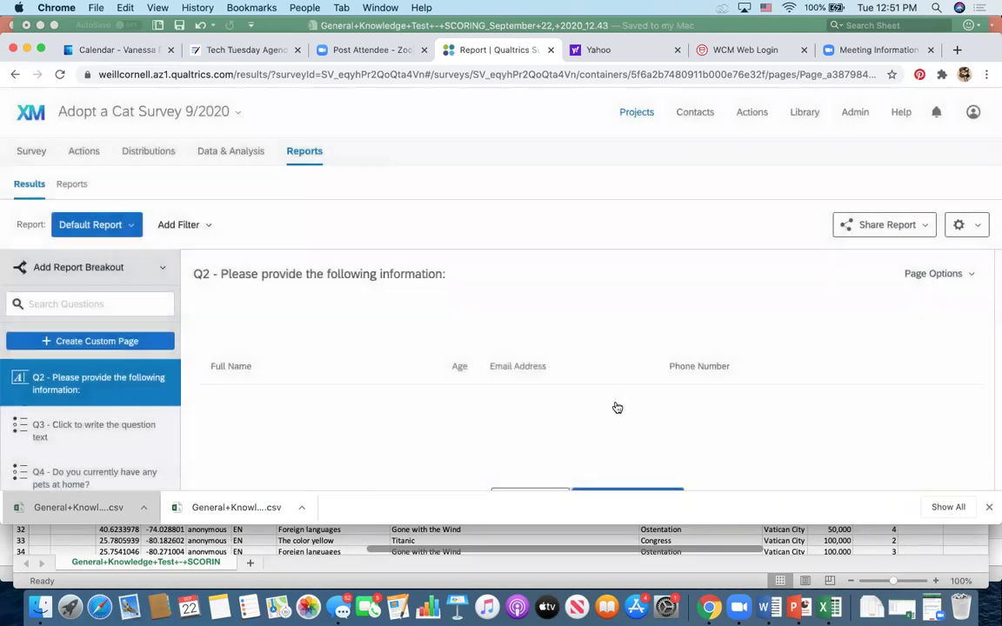
Open the scheduled report email settings and examine the contact list choices and the sender and reply-to fields
left_click(868, 228)
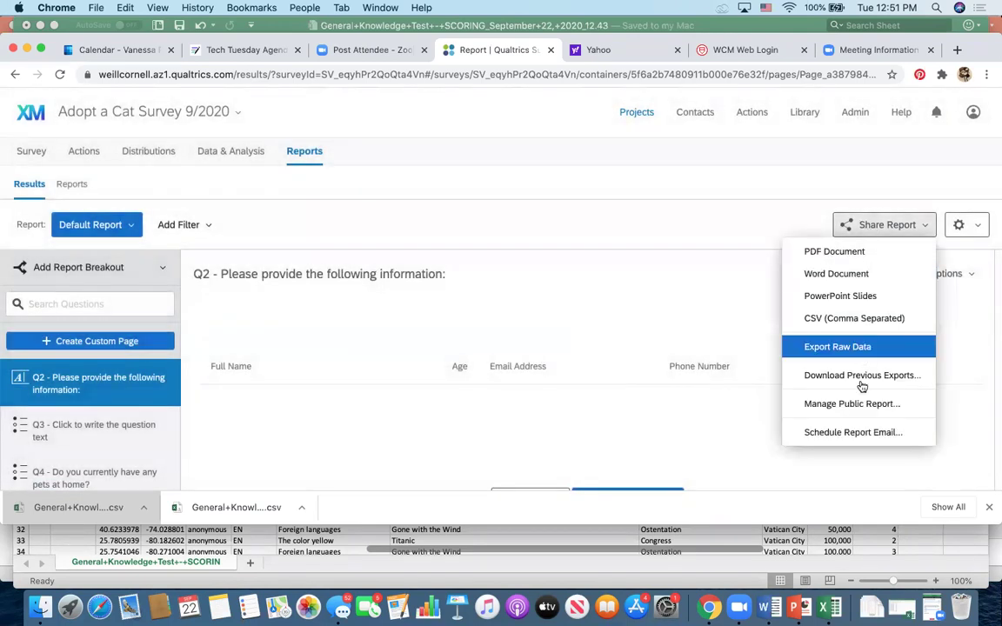
left_click(857, 434)
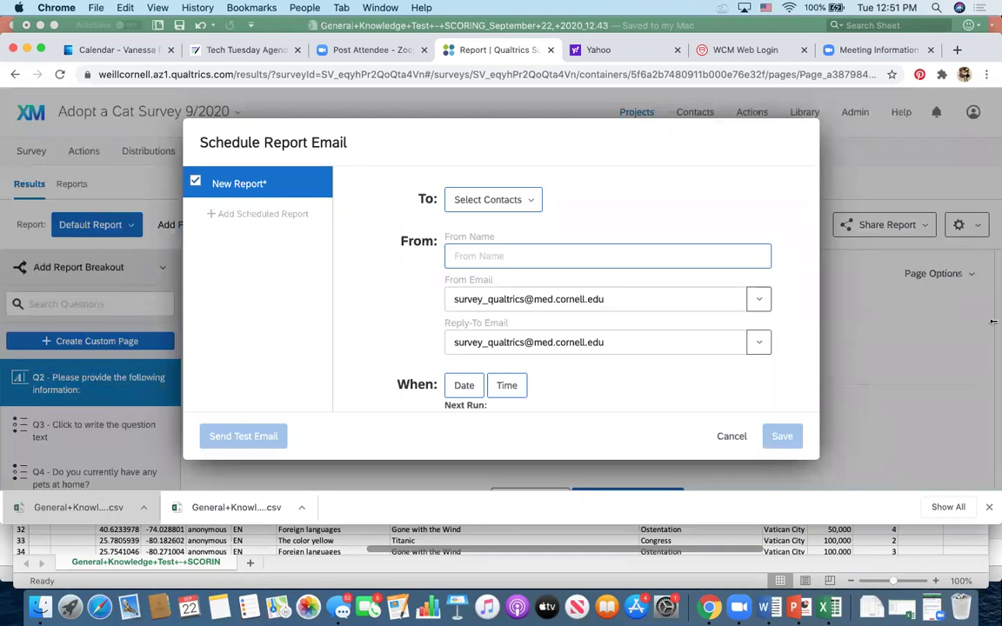
left_click(522, 201)
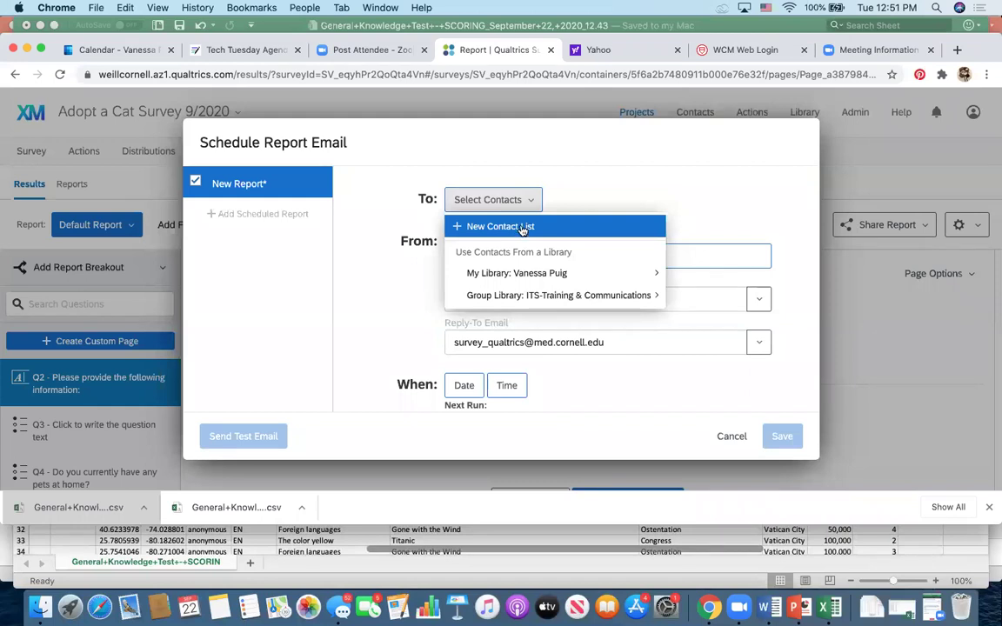
scroll(559, 191, "down", 2)
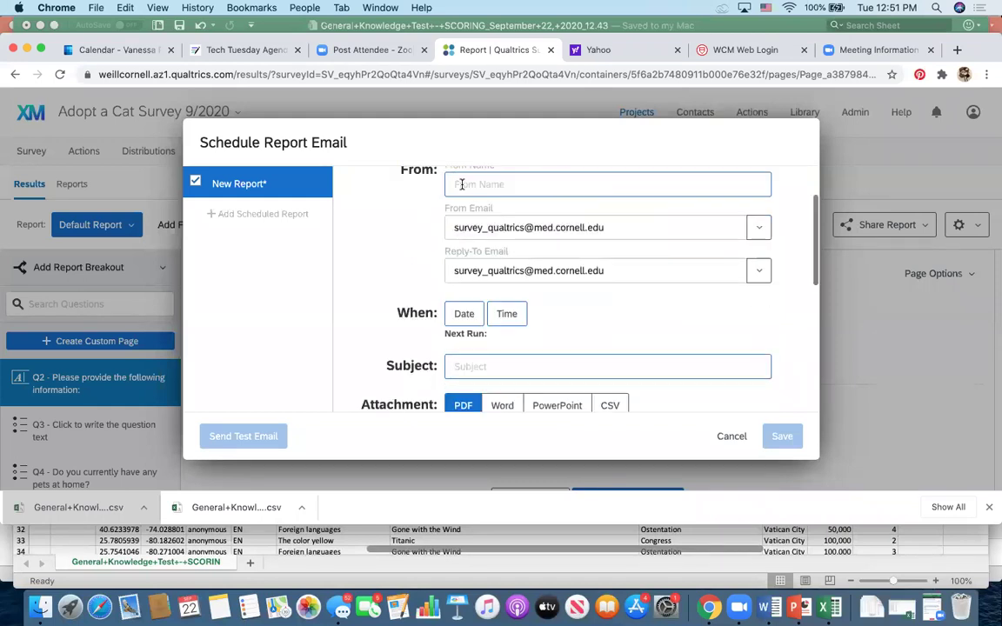
double_click(475, 228)
triple_click(475, 228)
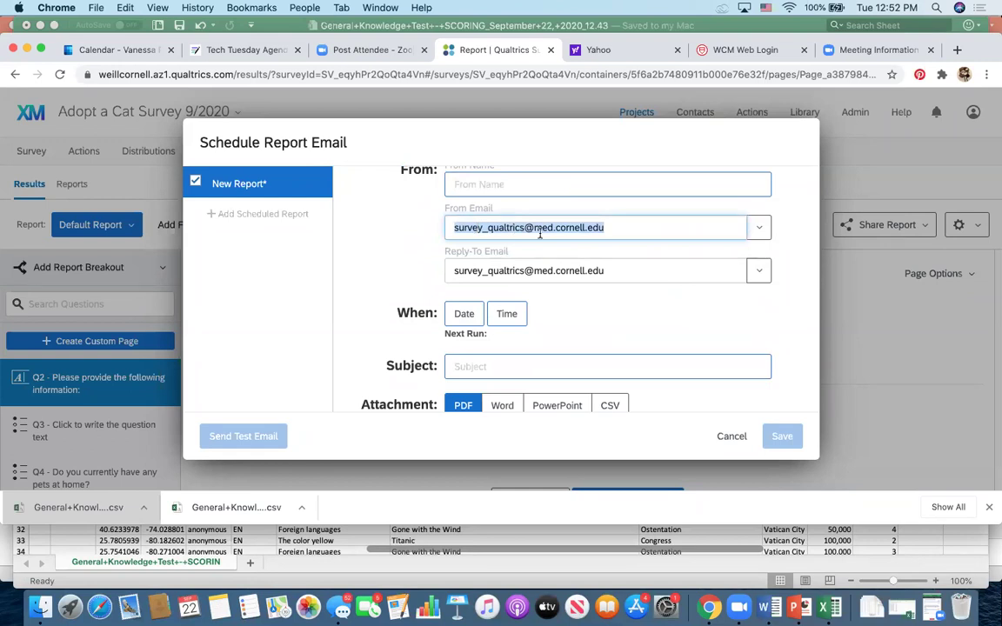
scroll(509, 356, "down", 1)
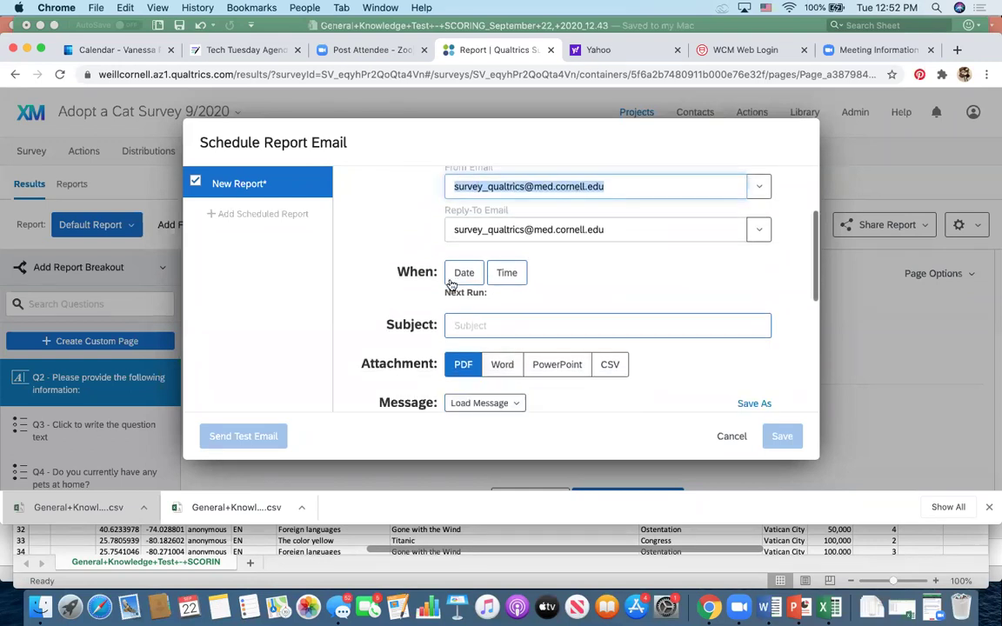
Examine the weekly and monthly date choices and the hourly time choices for the scheduled report email without selecting any
left_click(458, 280)
mouse_move(468, 302)
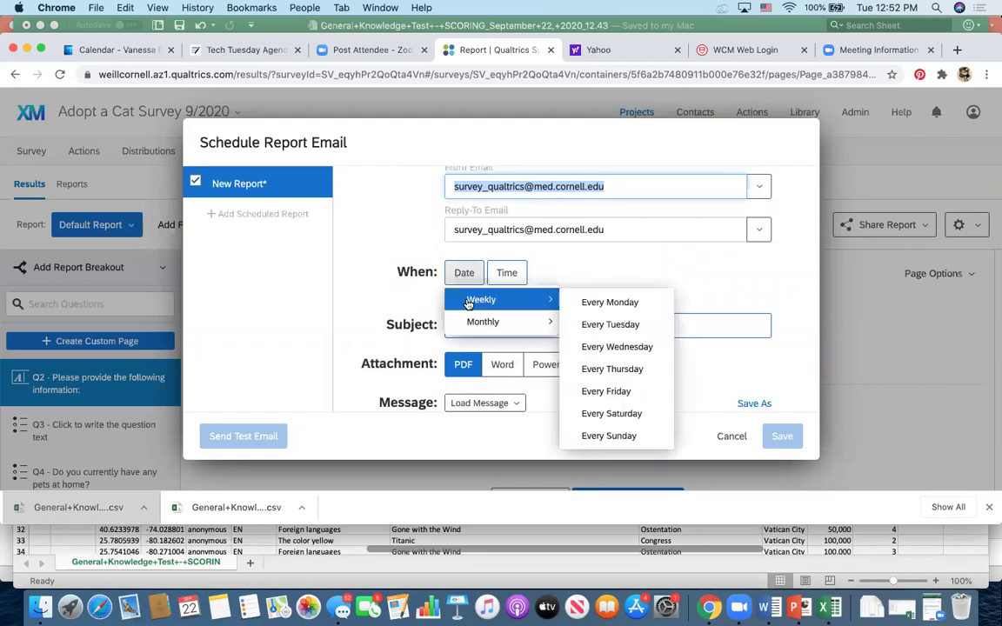
mouse_move(502, 330)
left_click(501, 278)
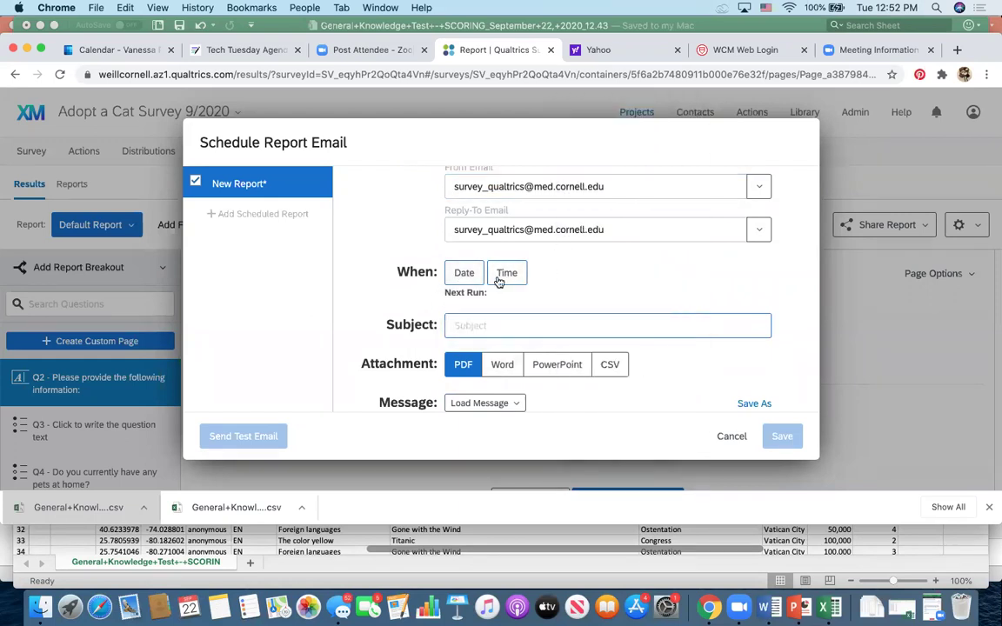
left_click(498, 280)
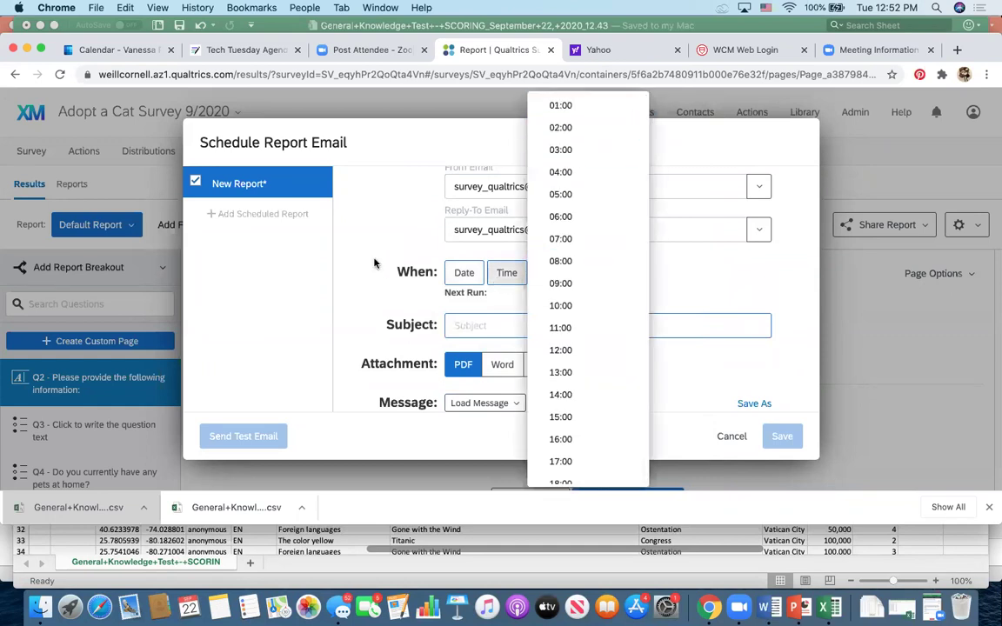
left_click(491, 329)
Review the scheduled email's attachment formats and message editor, and cancel the schedule without saving
scroll(492, 329, "down", 3)
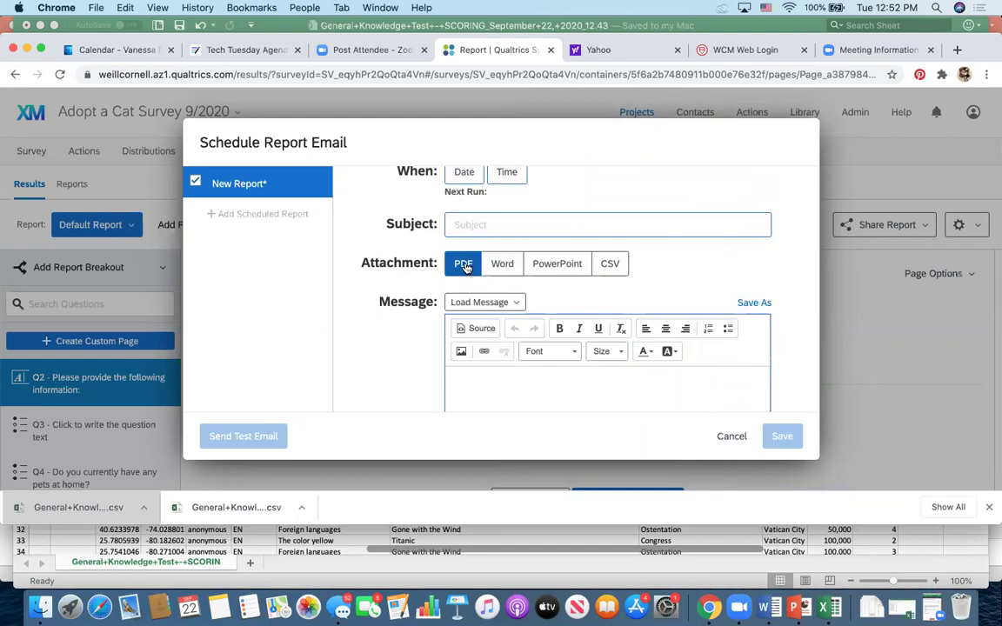
scroll(592, 263, "down", 2)
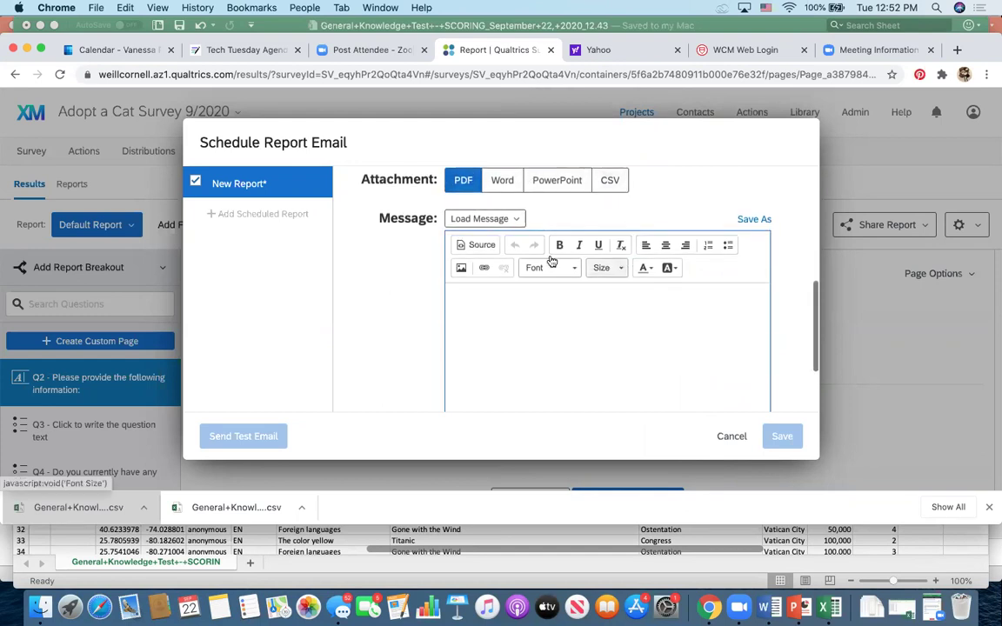
left_click(481, 307)
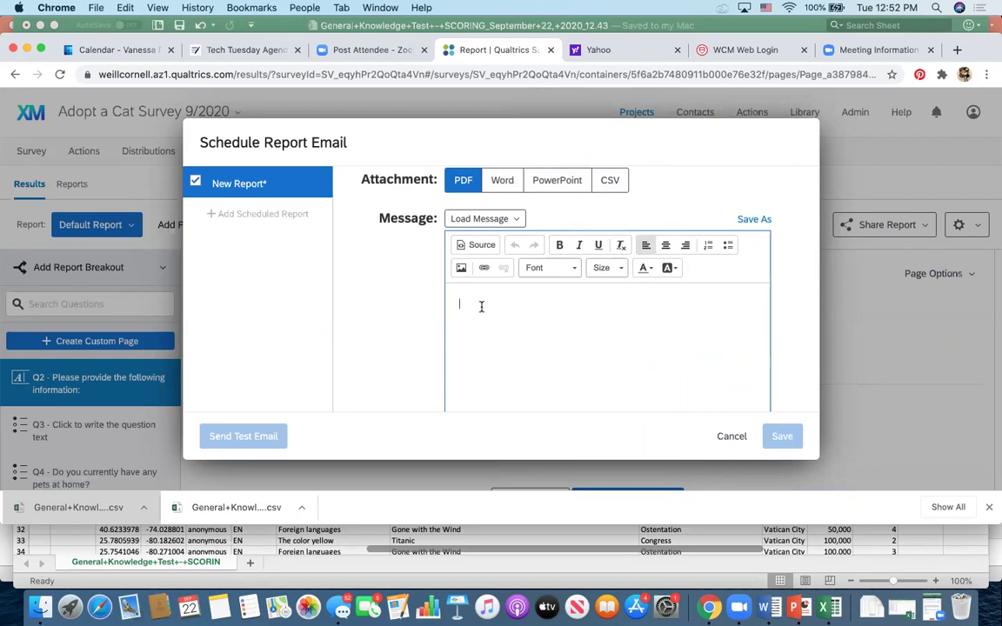
scroll(481, 307, "down", 3)
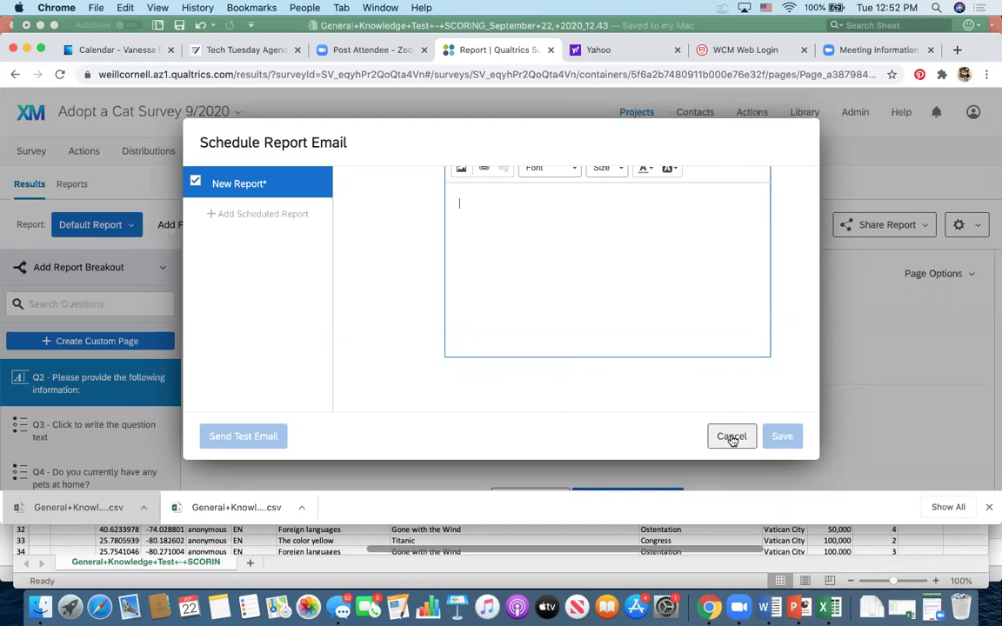
left_click(733, 437)
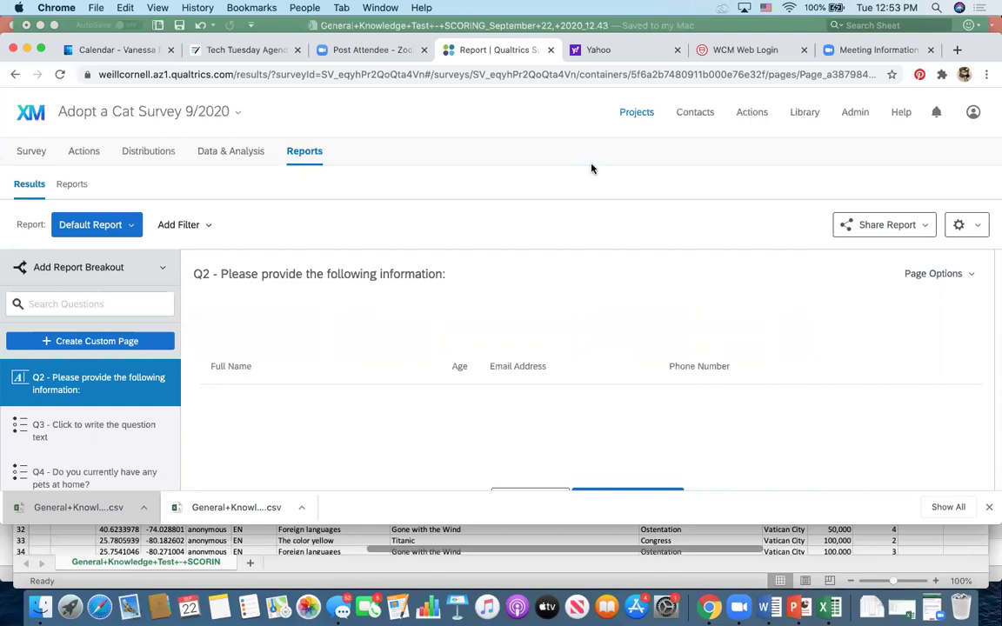
scroll(585, 225, "down", 1)
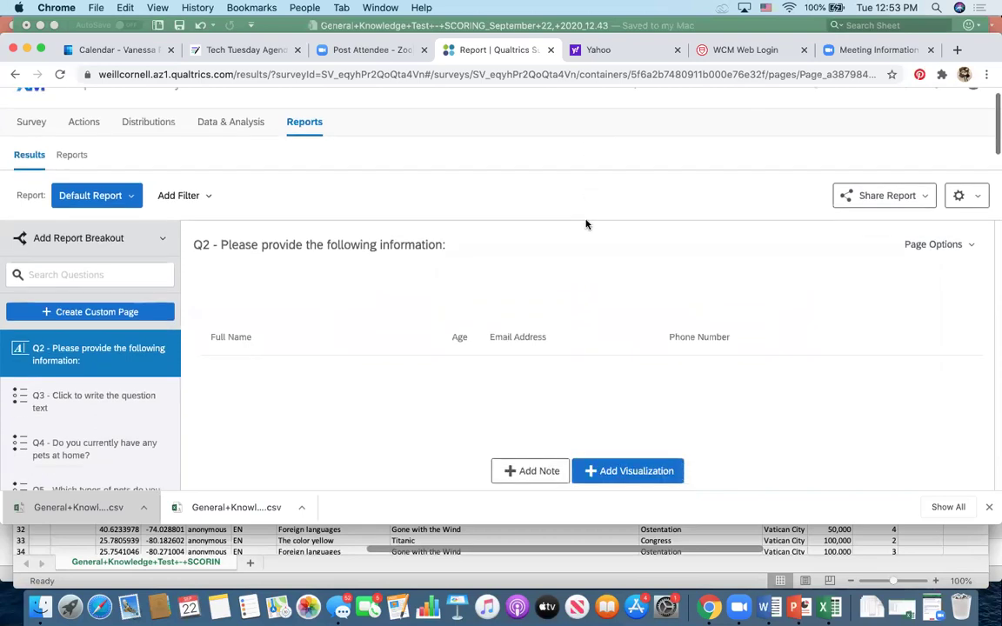